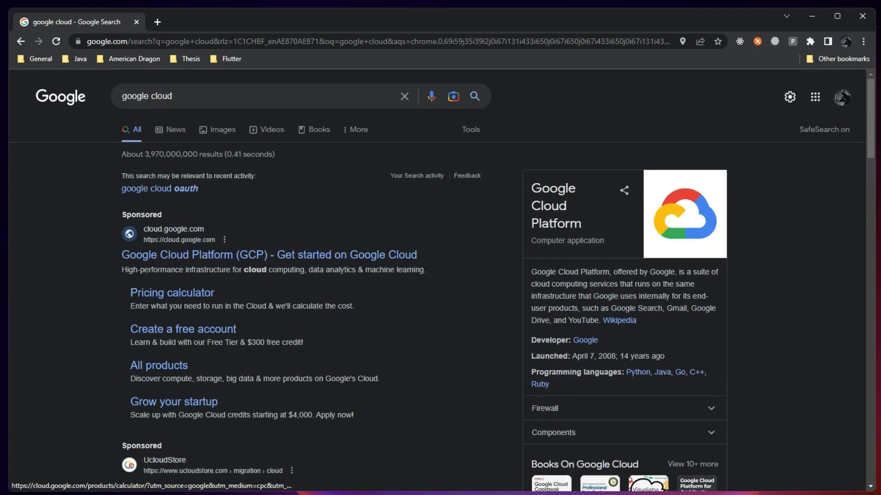
Open the 'Google Cloud: Cloud Computing Services' search result to reach cloud.google.com
{"action": "scroll", "coordinate": [233, 369], "scroll_direction": "down", "scroll_amount": 3}
{"action": "left_click", "coordinate": [221, 402]}
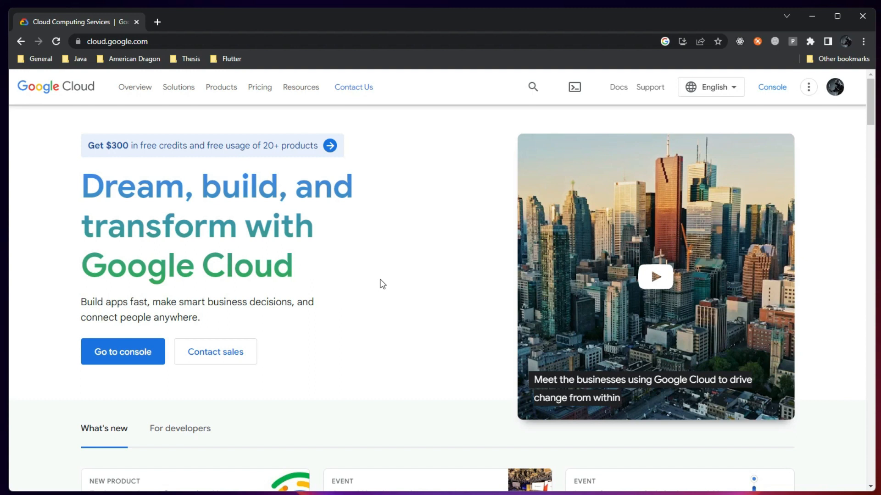
Go to the console and begin the free trial, reaching Step 1 of 2 Account Information
{"action": "left_click", "coordinate": [158, 364]}
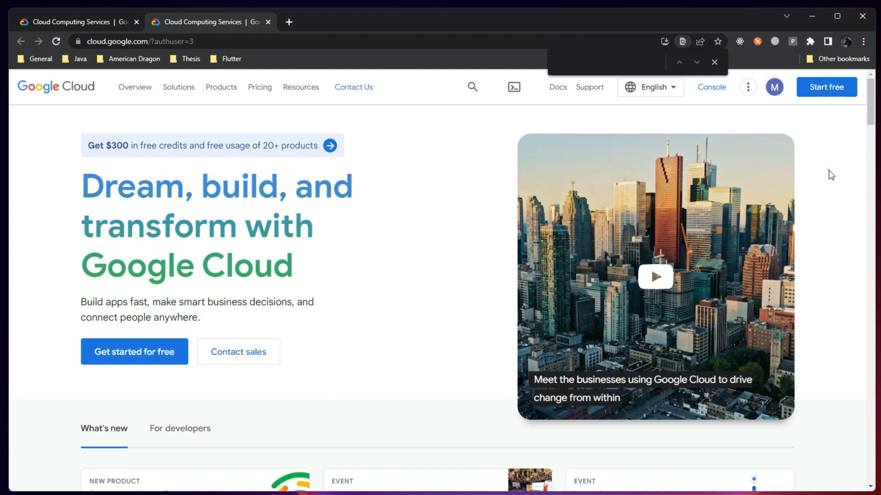
{"action": "left_click", "coordinate": [714, 62]}
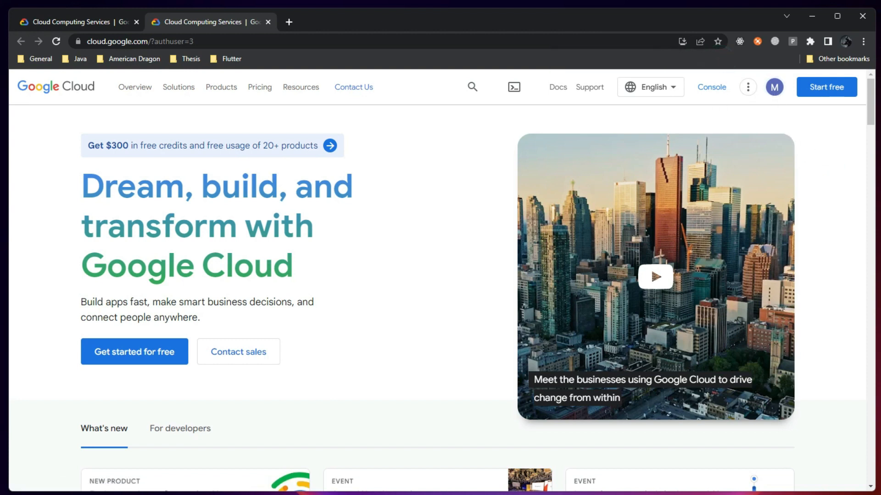
{"action": "left_click", "coordinate": [152, 356]}
{"action": "left_click", "coordinate": [136, 22]}
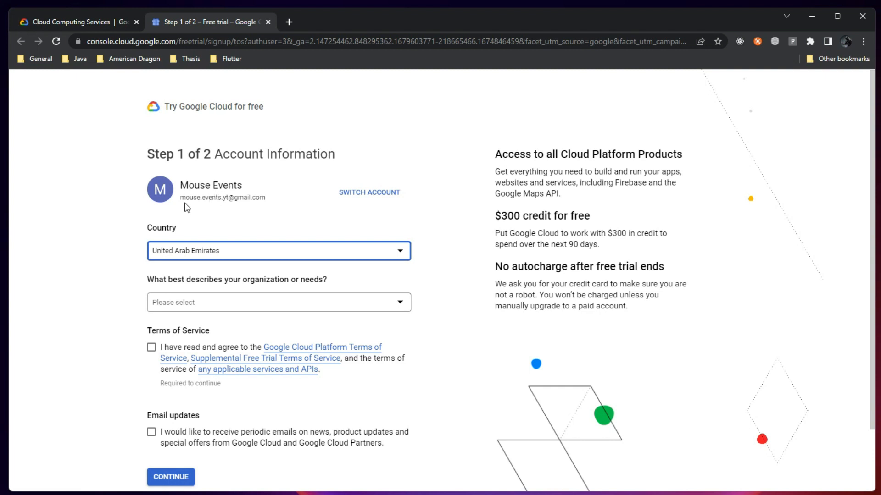
Describe the organization as a Startup and close the additional credits help panel
{"action": "left_click_drag", "start_coordinate": [182, 197], "coordinate": [271, 202]}
{"action": "left_click", "coordinate": [279, 202]}
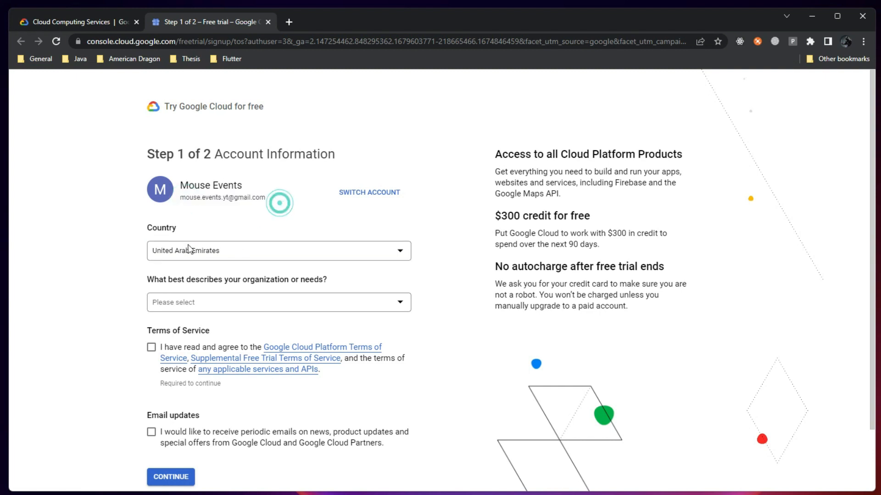
{"action": "left_click", "coordinate": [224, 306]}
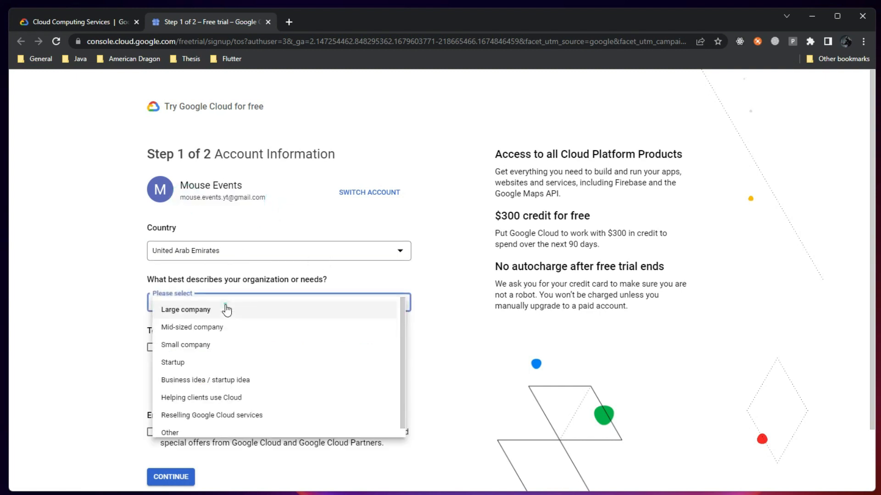
{"action": "left_click", "coordinate": [195, 364]}
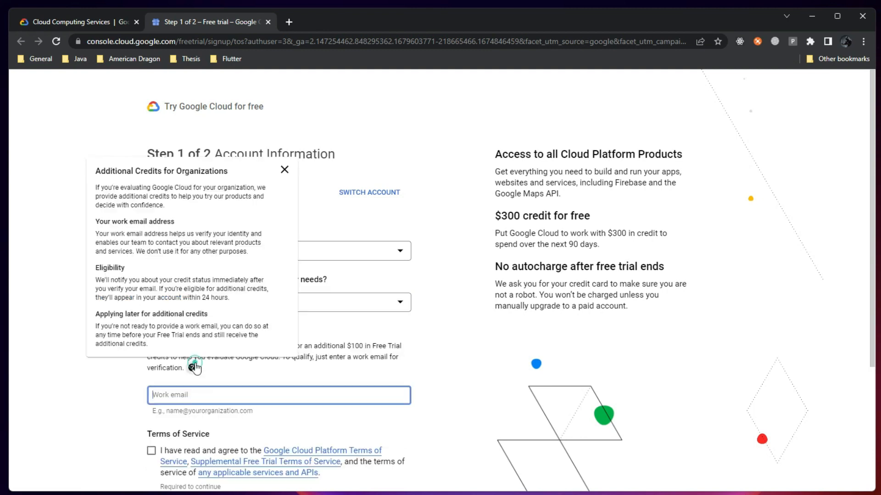
{"action": "left_click", "coordinate": [284, 170]}
Accept the Terms of Service and continue to payment information verification
{"action": "scroll", "coordinate": [202, 370], "scroll_direction": "down", "scroll_amount": 2}
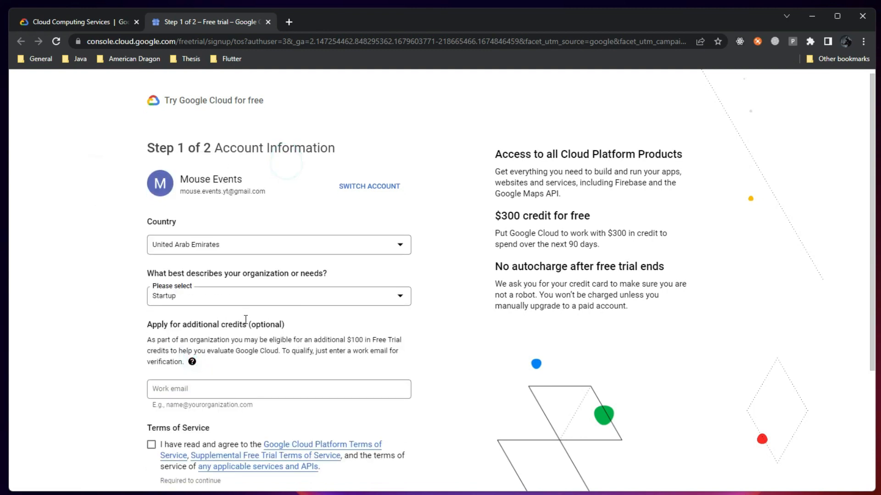
{"action": "scroll", "coordinate": [177, 360], "scroll_direction": "down", "scroll_amount": 1}
{"action": "left_click", "coordinate": [152, 275]}
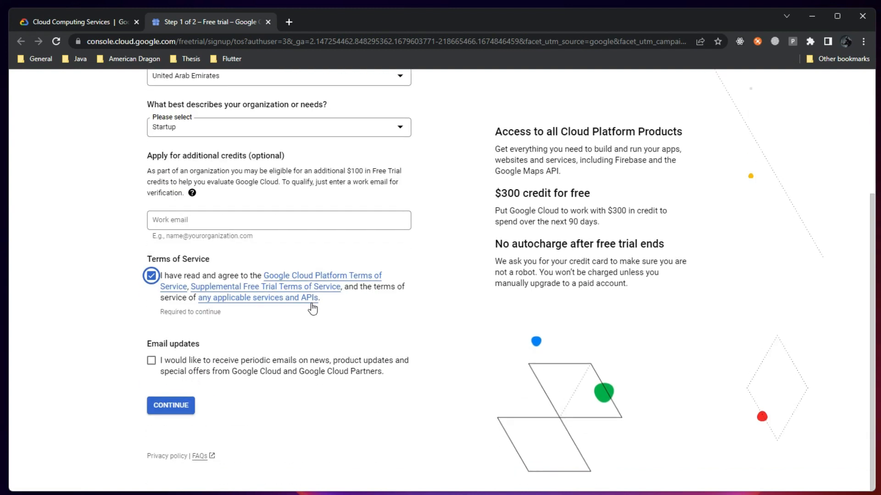
{"action": "scroll", "coordinate": [250, 380], "scroll_direction": "up", "scroll_amount": 2}
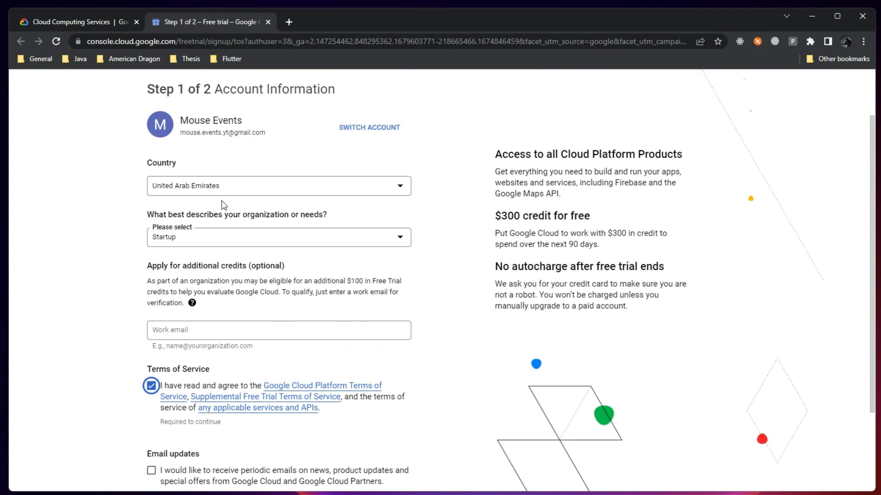
{"action": "scroll", "coordinate": [224, 205], "scroll_direction": "up", "scroll_amount": 1}
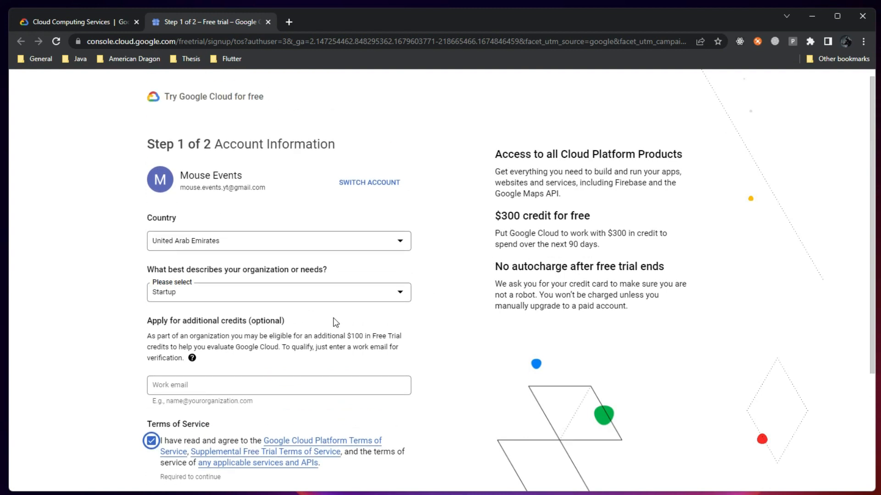
{"action": "left_click_drag", "start_coordinate": [644, 235], "coordinate": [615, 257]}
{"action": "scroll", "coordinate": [187, 461], "scroll_direction": "down", "scroll_amount": 3}
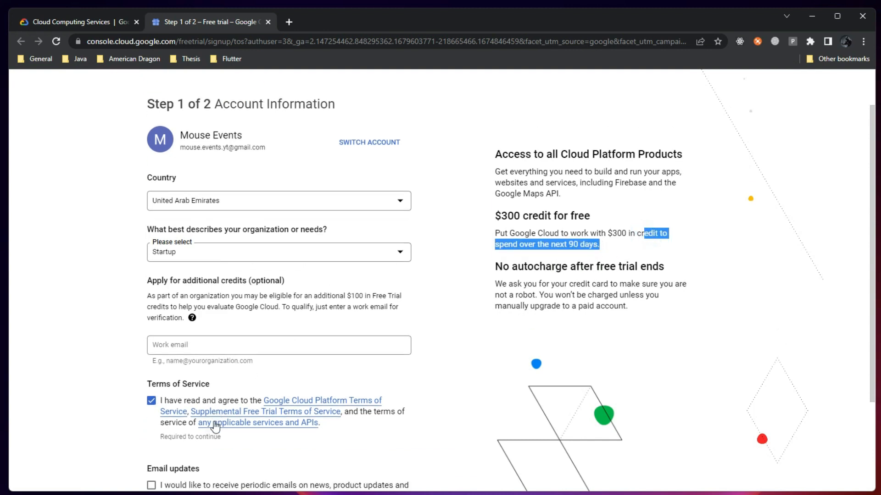
{"action": "left_click", "coordinate": [180, 460]}
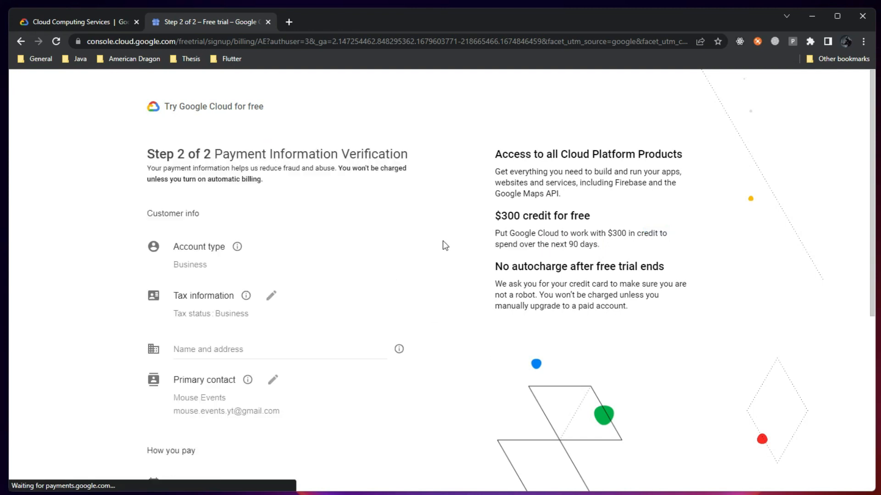
Enter 'Mouse Event' as the business name on the payment form
{"action": "key", "text": "ctrl+f"}
{"action": "scroll", "coordinate": [419, 286], "scroll_direction": "down", "scroll_amount": 5}
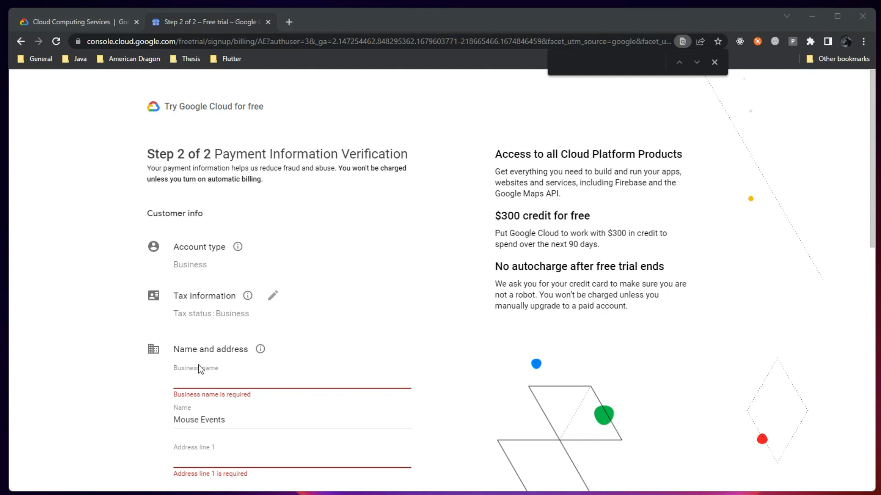
{"action": "left_click", "coordinate": [199, 368]}
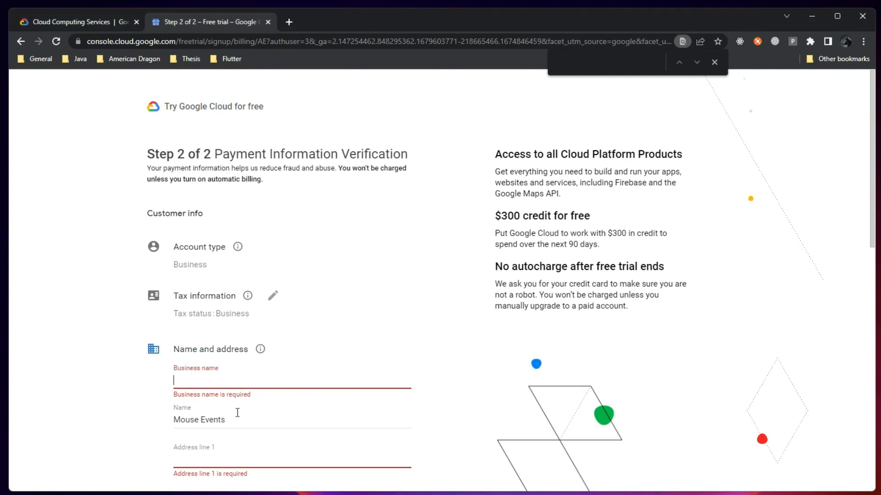
{"action": "type", "text": "Mouse Event"}
{"action": "key", "text": "Tab"}
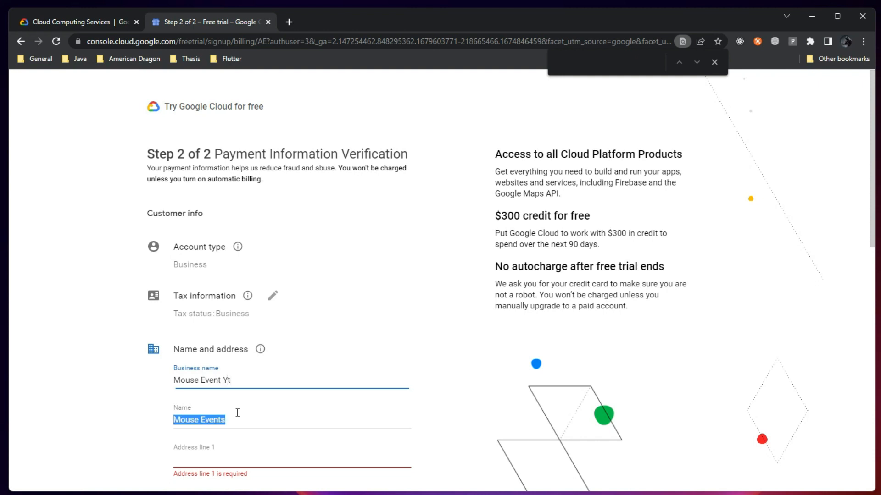
{"action": "scroll", "coordinate": [248, 241], "scroll_direction": "down", "scroll_amount": 8}
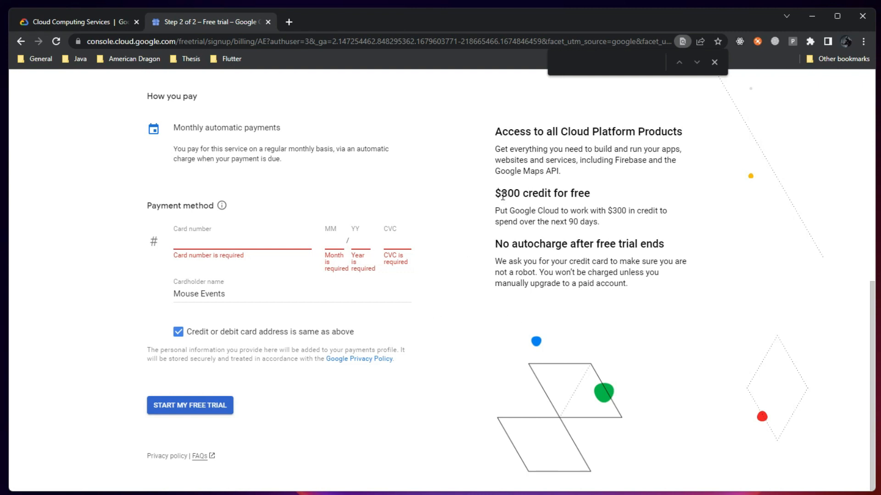
{"action": "left_click_drag", "start_coordinate": [501, 195], "coordinate": [591, 195]}
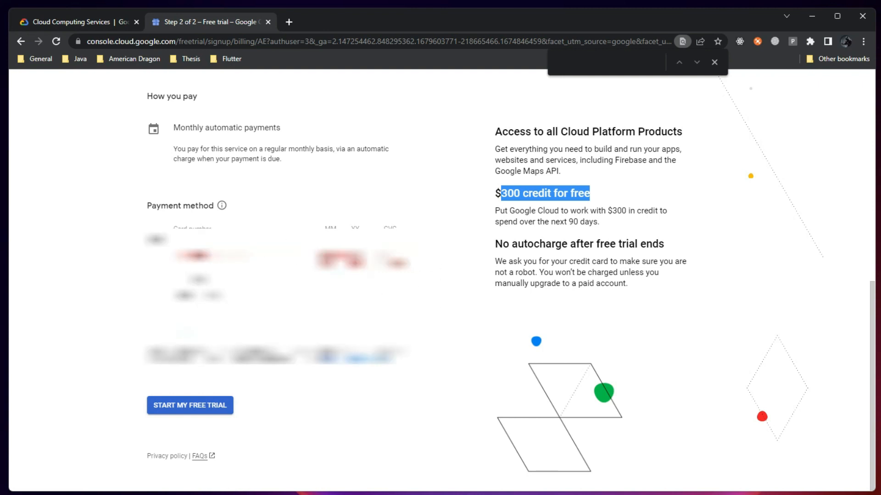
Fill the card details from a saved card and start the free trial
{"action": "left_click", "coordinate": [225, 242]}
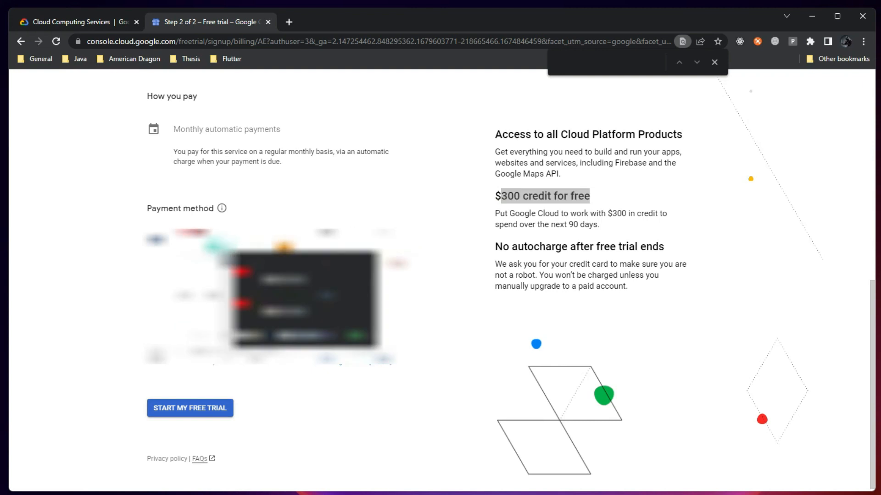
{"action": "left_click", "coordinate": [284, 280]}
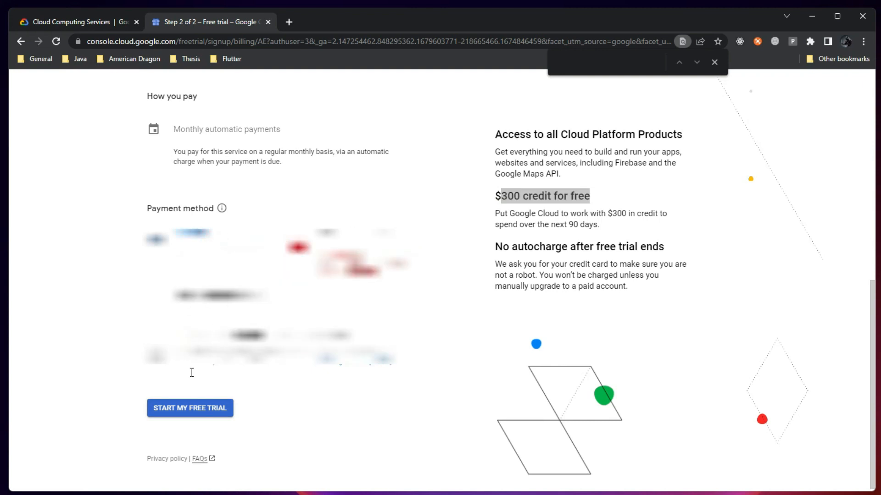
{"action": "left_click", "coordinate": [190, 408]}
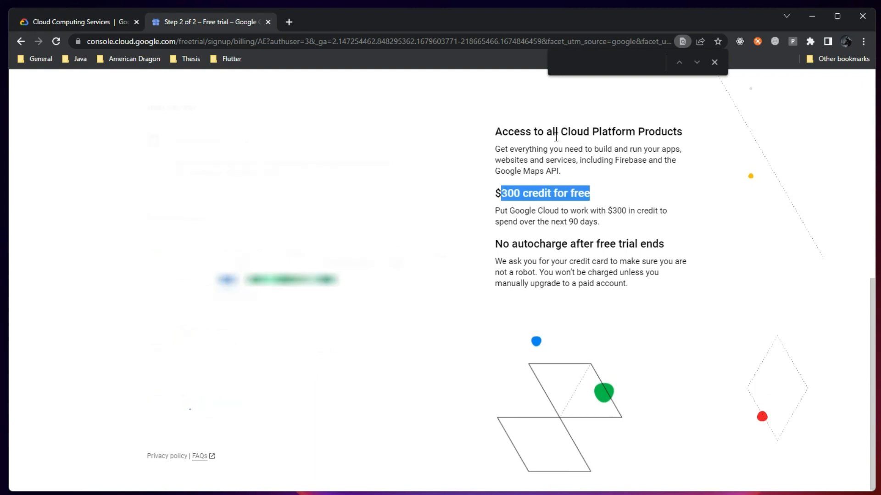
{"action": "left_click", "coordinate": [715, 62]}
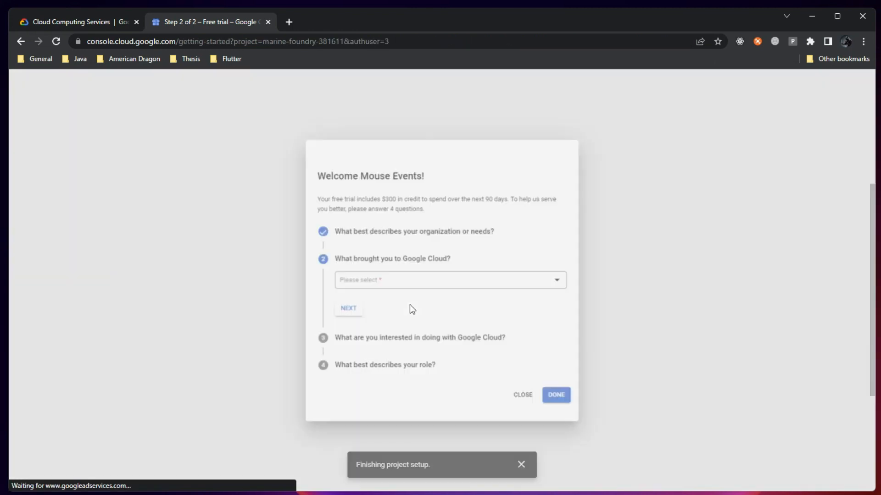
Answer 'Build / test a proof of concept', pick Websites and Other APIs interests, and finish
{"action": "left_click", "coordinate": [419, 280]}
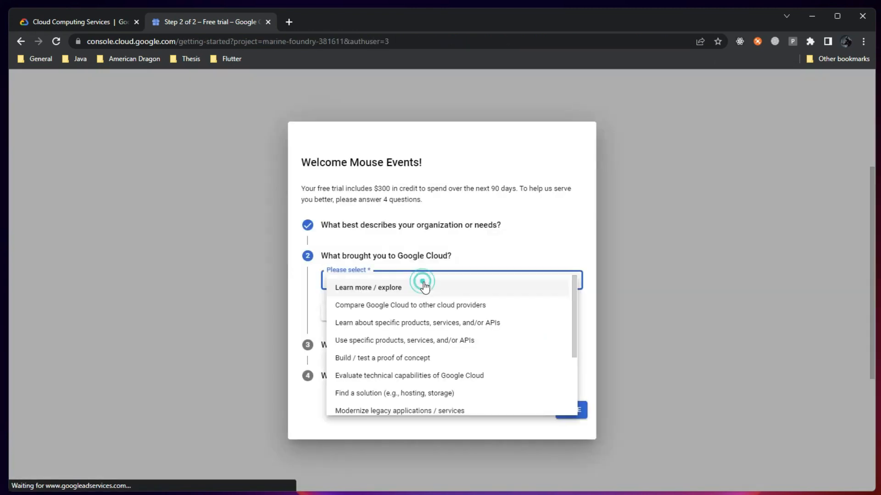
{"action": "left_click", "coordinate": [385, 358]}
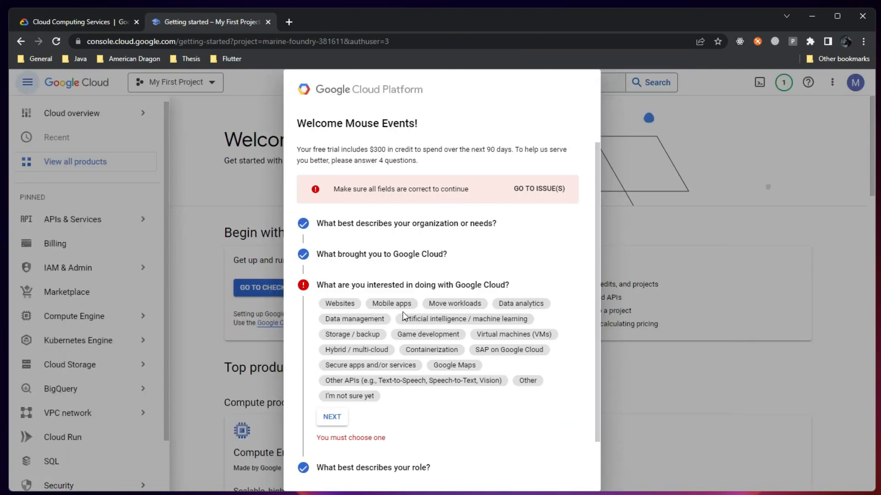
{"action": "scroll", "coordinate": [413, 285], "scroll_direction": "down", "scroll_amount": 1}
{"action": "left_click", "coordinate": [341, 262]}
{"action": "left_click", "coordinate": [413, 358]}
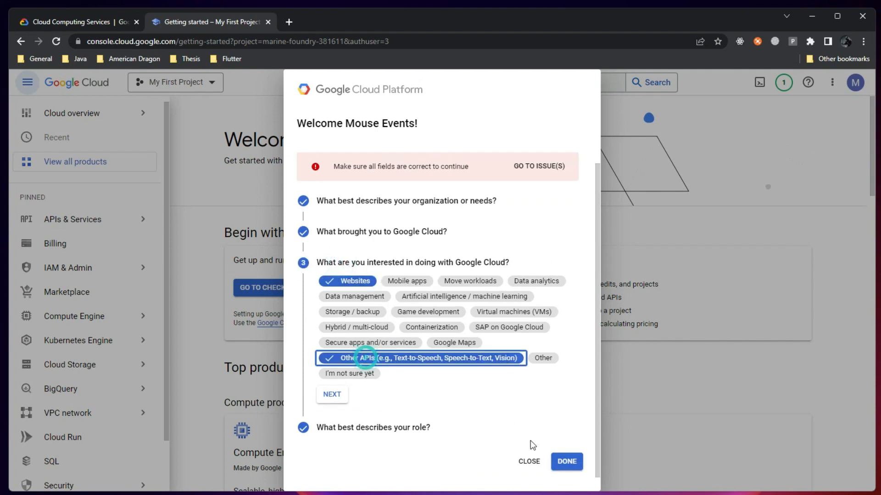
{"action": "left_click", "coordinate": [567, 462]}
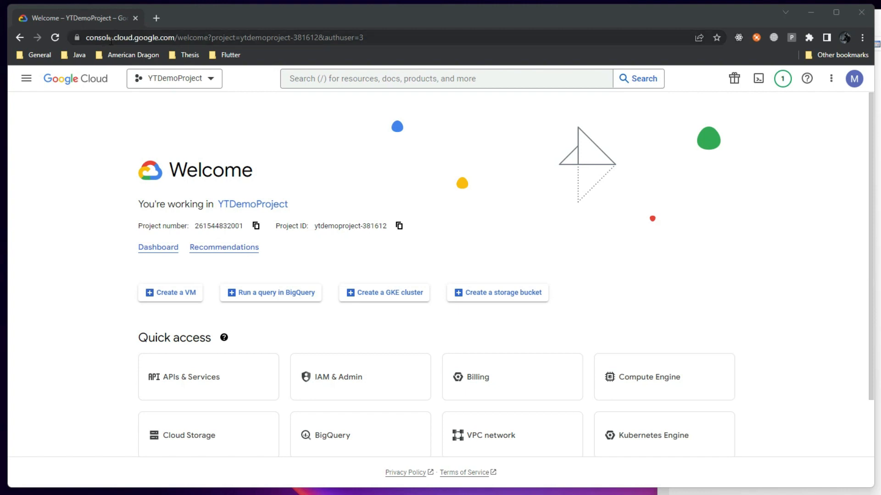
Check the project list, then open the navigation menu showing the pinned APIs & Services entry
{"action": "left_click", "coordinate": [209, 83]}
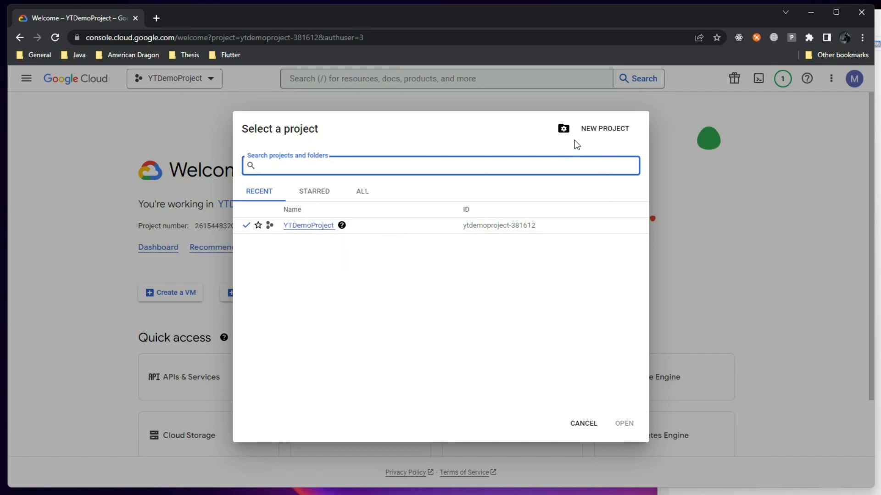
{"action": "left_click", "coordinate": [579, 424]}
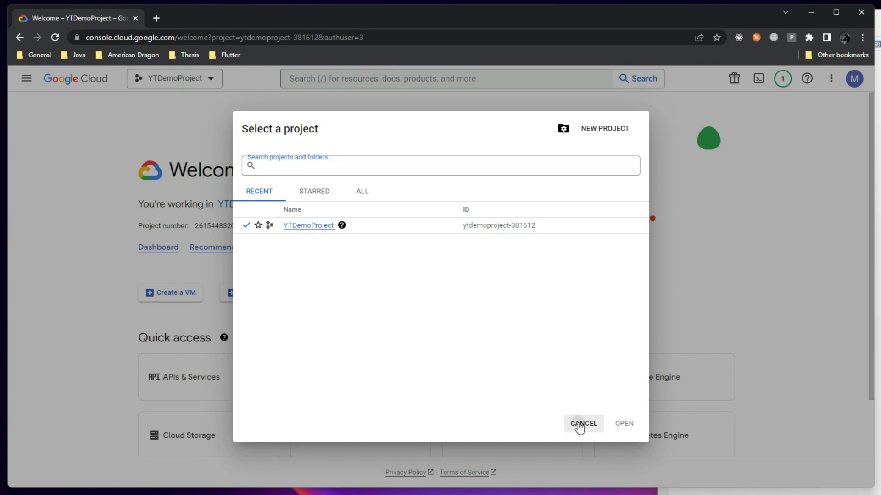
{"action": "left_click", "coordinate": [30, 83]}
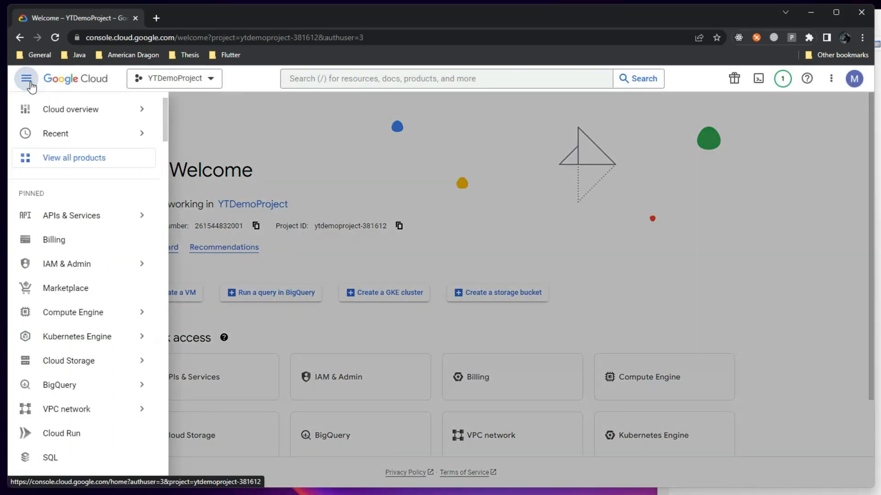
{"action": "mouse_move", "coordinate": [101, 227]}
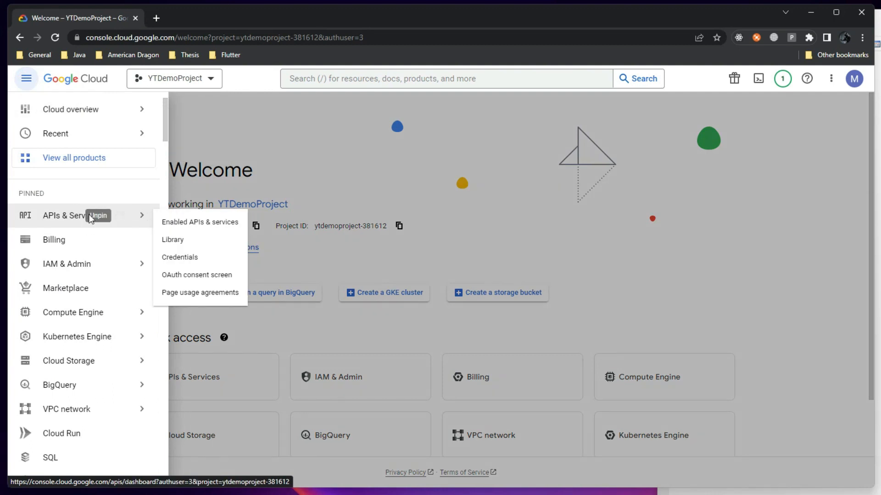
Open the APIs & Services dashboard and minimize the gcloud.png diagram in Photos
{"action": "left_click", "coordinate": [60, 216]}
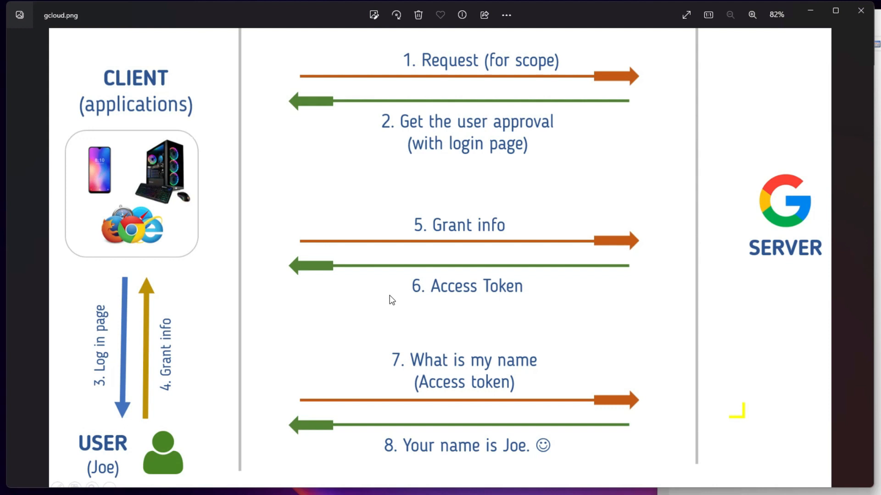
{"action": "left_click", "coordinate": [809, 14]}
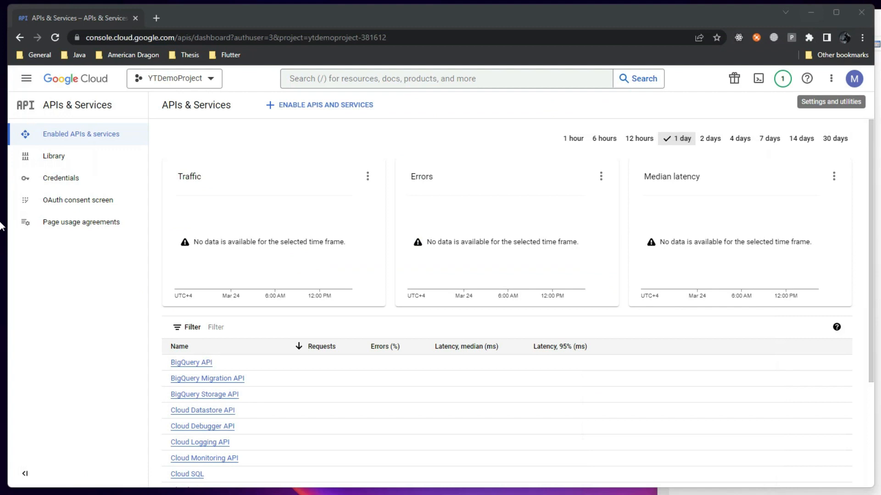
On the Credentials page, choose Create Credentials > OAuth client ID
{"action": "left_click", "coordinate": [70, 188]}
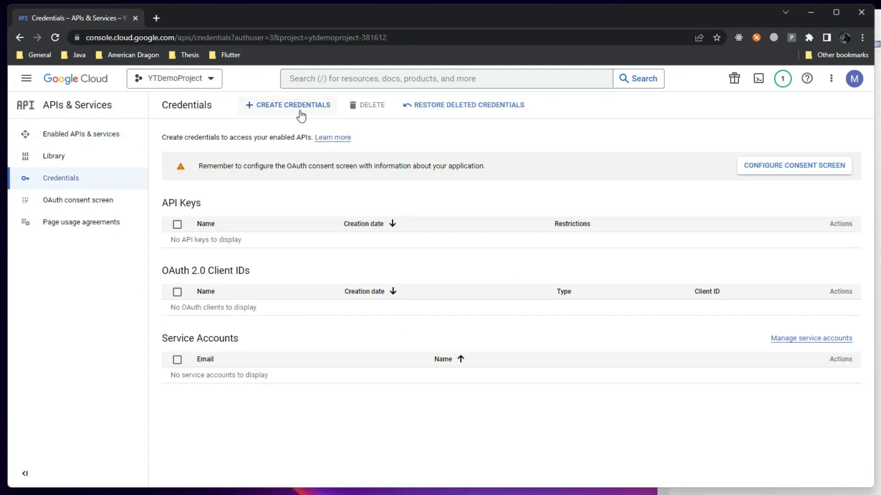
{"action": "left_click", "coordinate": [299, 112]}
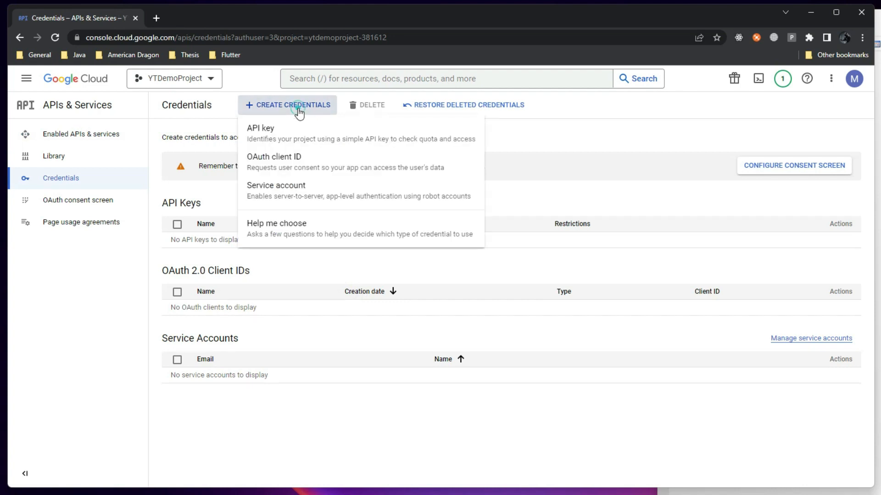
{"action": "left_click", "coordinate": [310, 167]}
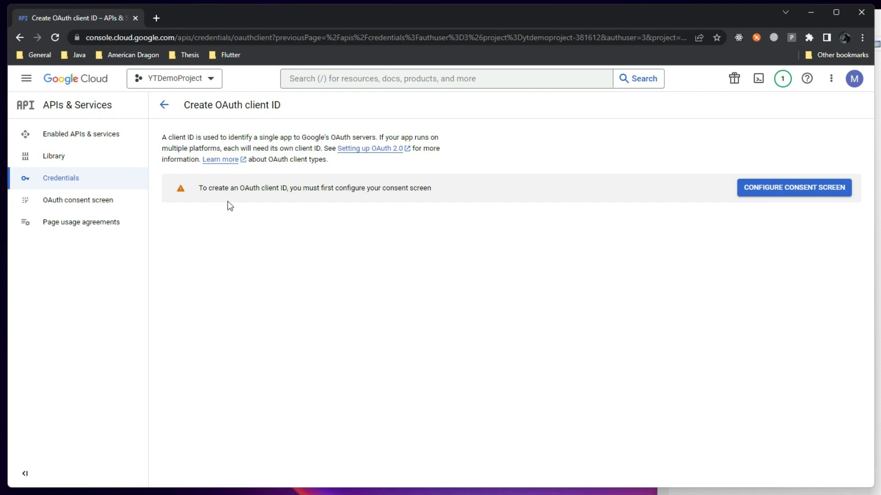
Return to the Credentials page and choose Configure Consent Screen
{"action": "left_click", "coordinate": [74, 178]}
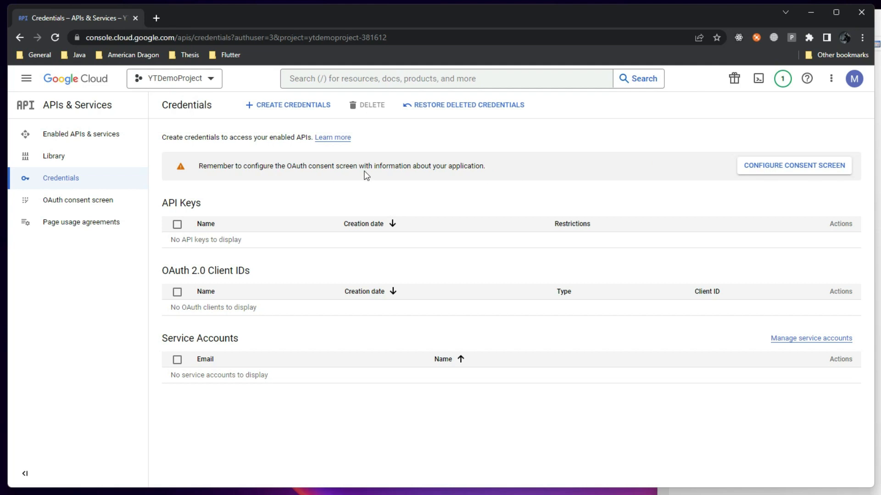
{"action": "left_click", "coordinate": [785, 168]}
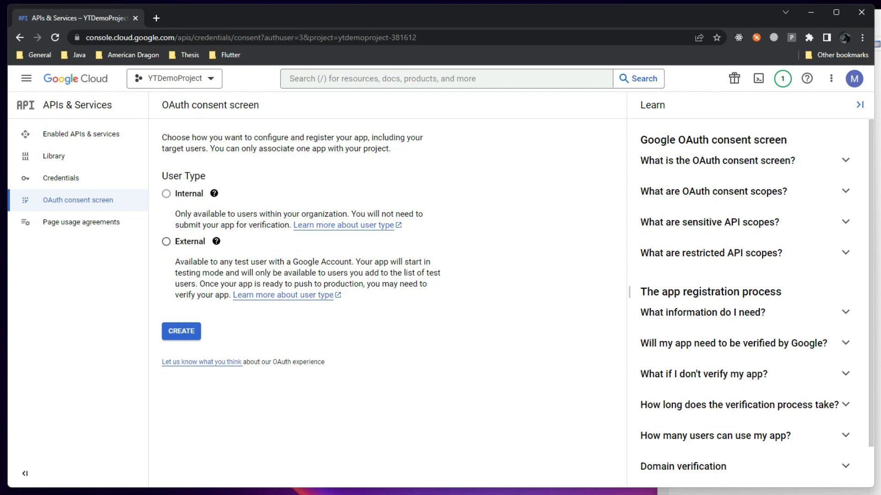
After reviewing the OAuth flow diagram, select the External user type and create the consent screen
{"action": "key", "text": "alt+Tab"}
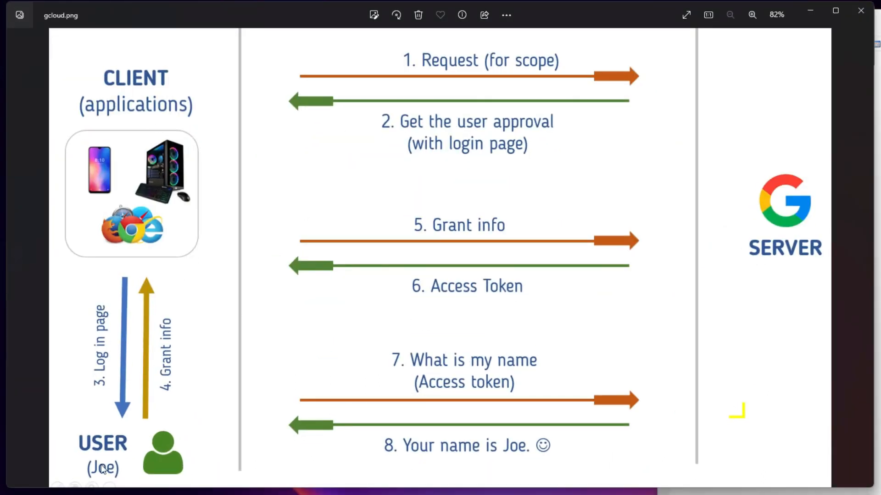
{"action": "left_click", "coordinate": [810, 10]}
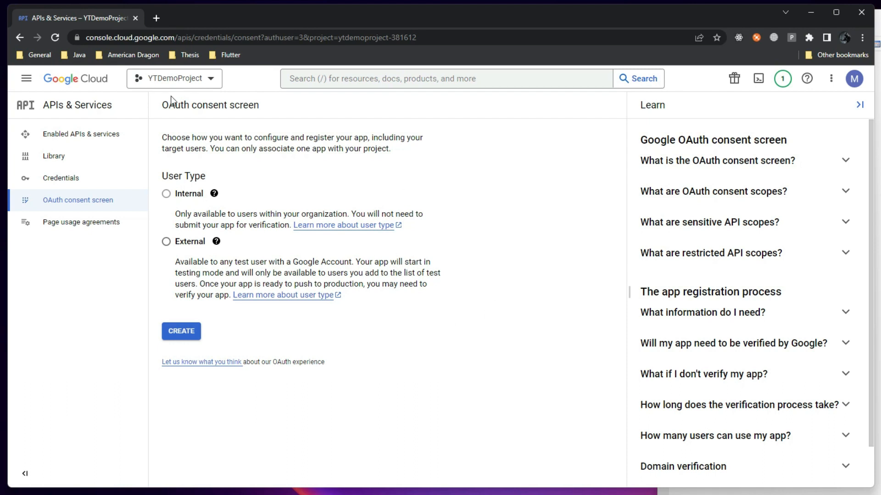
{"action": "left_click", "coordinate": [166, 242]}
{"action": "left_click", "coordinate": [192, 330]}
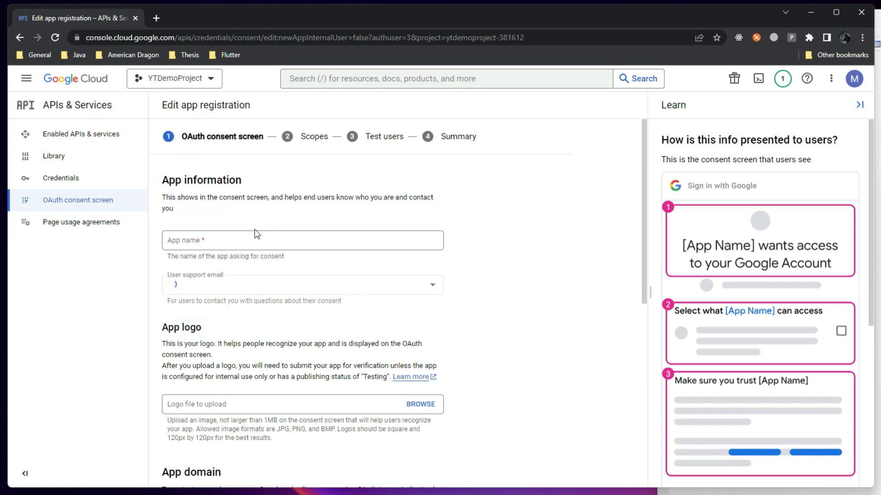
Name the app 'YTDesktopDemoApp' and pick the account e-mail as user support contact
{"action": "scroll", "coordinate": [257, 244], "scroll_direction": "down", "scroll_amount": 7}
{"action": "scroll", "coordinate": [257, 243], "scroll_direction": "up", "scroll_amount": 7}
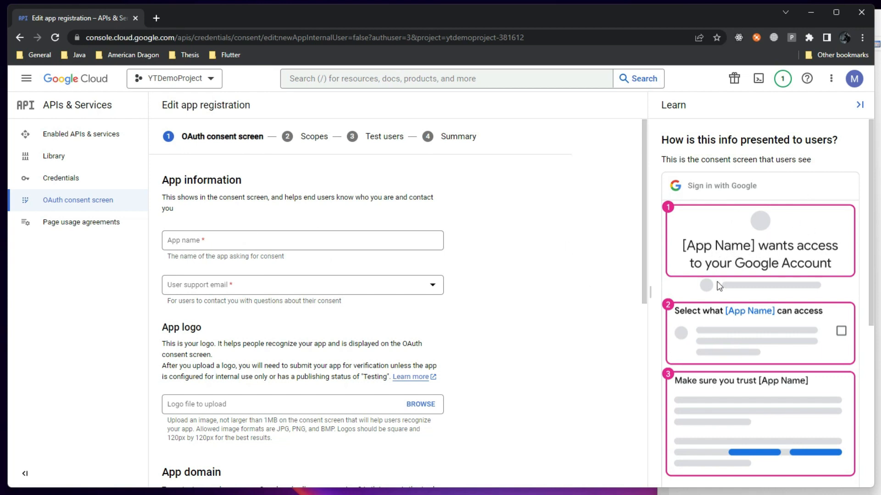
{"action": "scroll", "coordinate": [744, 234], "scroll_direction": "down", "scroll_amount": 2}
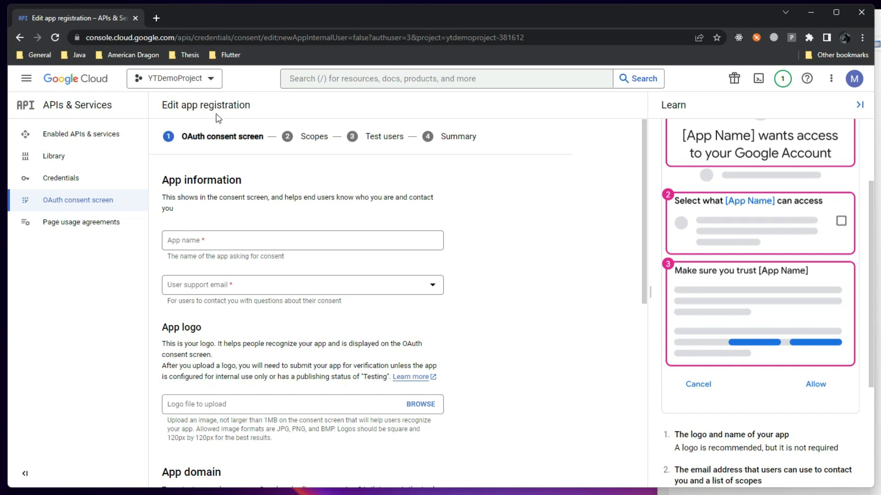
{"action": "left_click", "coordinate": [264, 247]}
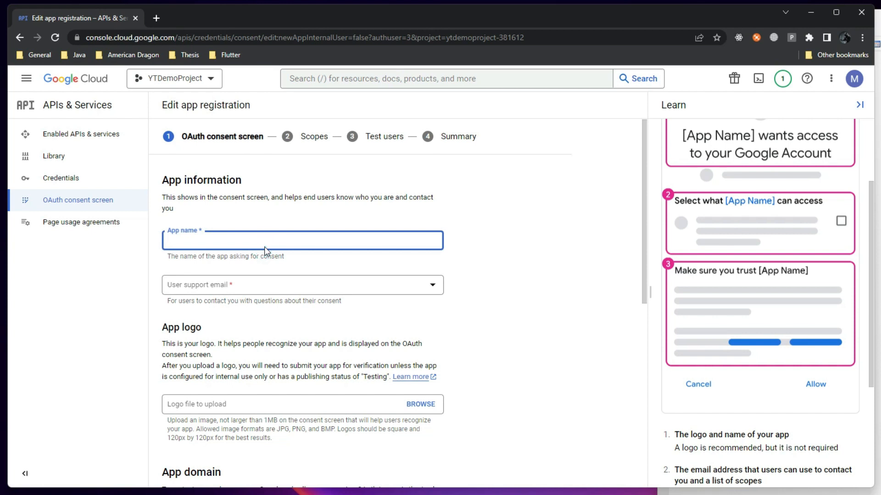
{"action": "type", "text": "YTDesktopDemoApp"}
{"action": "left_click_drag", "start_coordinate": [252, 246], "coordinate": [140, 252]}
{"action": "left_click", "coordinate": [226, 241]}
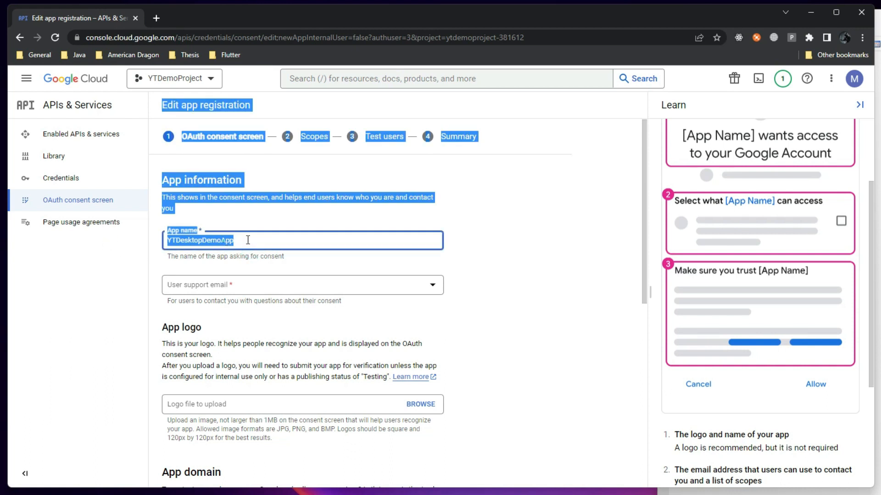
{"action": "left_click", "coordinate": [230, 287]}
{"action": "left_click", "coordinate": [239, 291]}
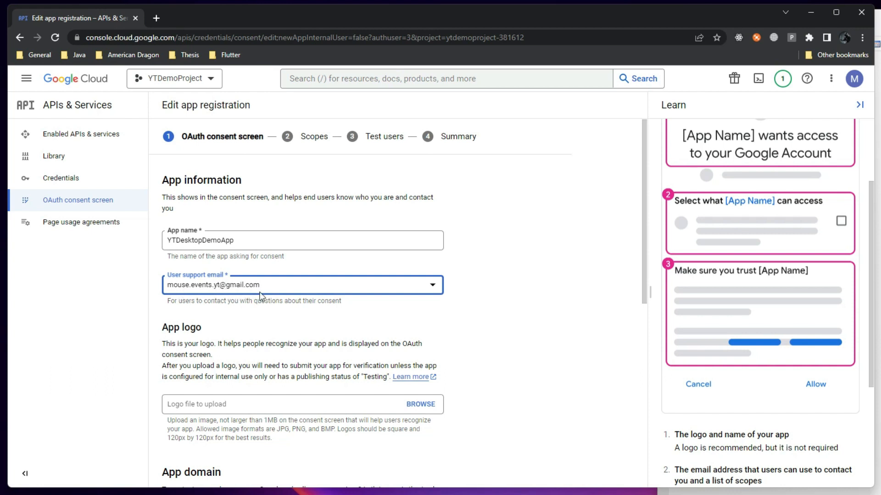
{"action": "scroll", "coordinate": [243, 335], "scroll_direction": "down", "scroll_amount": 2}
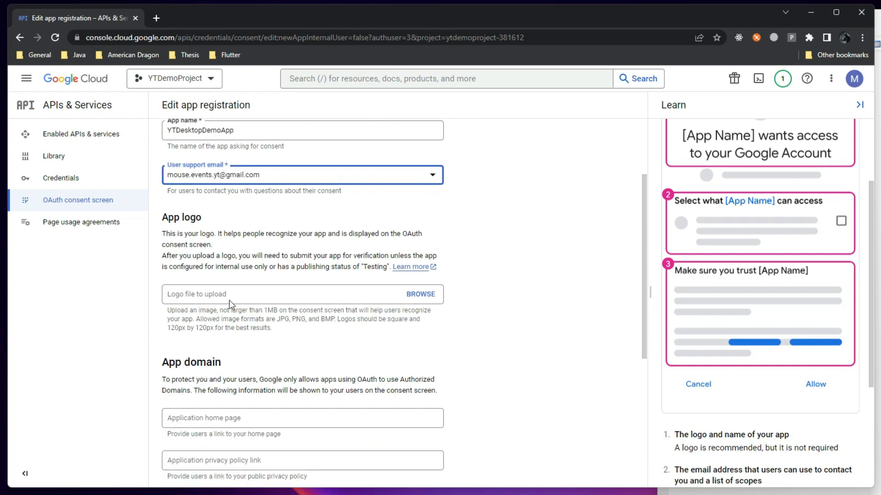
{"action": "scroll", "coordinate": [230, 305], "scroll_direction": "down", "scroll_amount": 2}
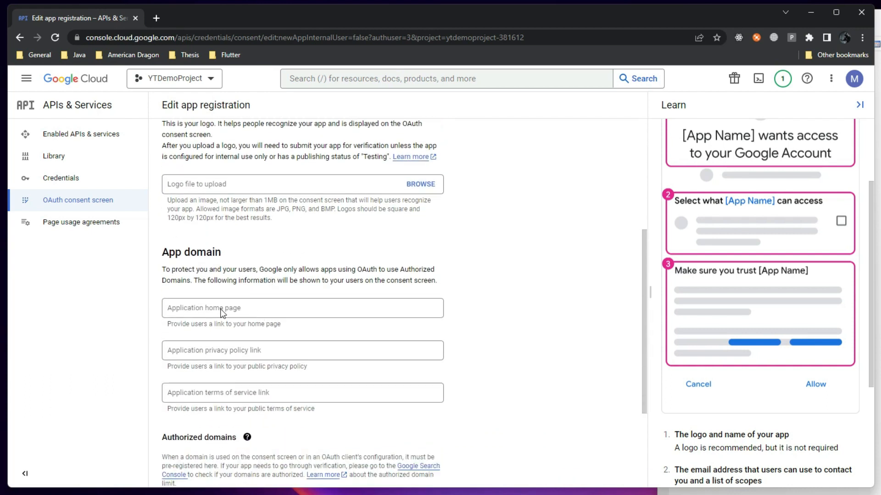
{"action": "scroll", "coordinate": [221, 308], "scroll_direction": "down", "scroll_amount": 3}
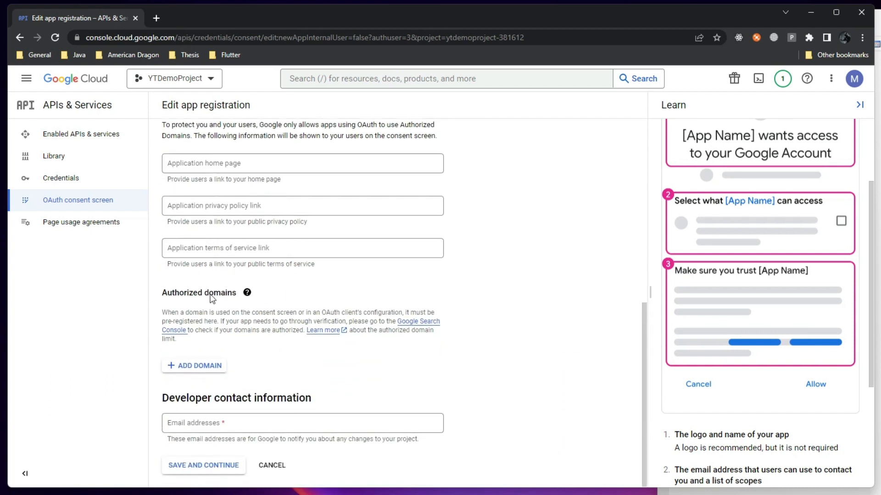
{"action": "scroll", "coordinate": [209, 282], "scroll_direction": "up", "scroll_amount": 2}
{"action": "left_click", "coordinate": [211, 274]}
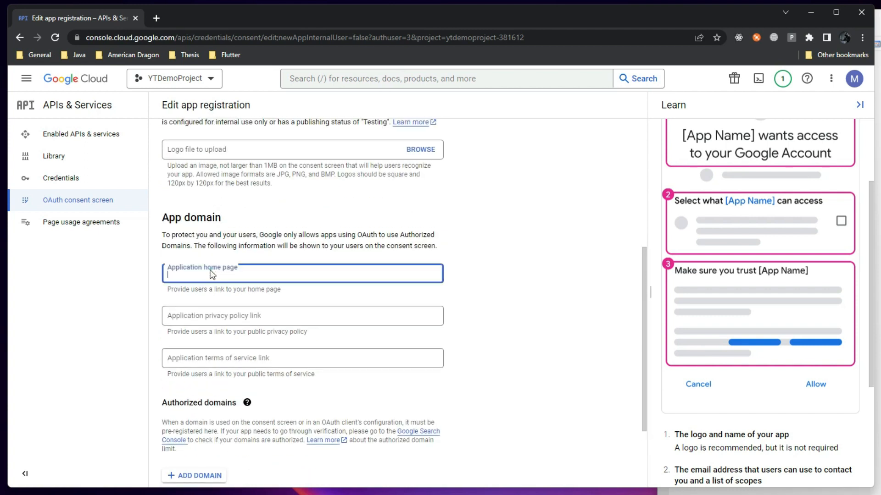
{"action": "type", "text": "www.m"}
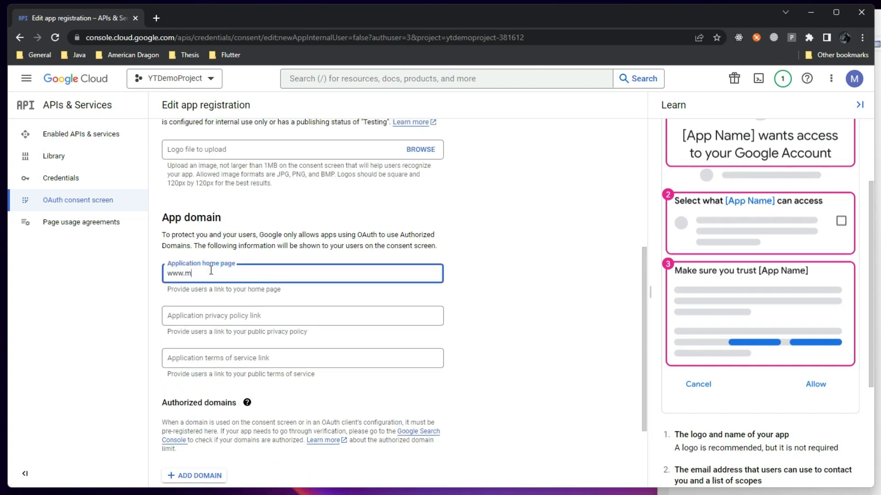
{"action": "type", "text": "ouse.events"}
{"action": "scroll", "coordinate": [222, 340], "scroll_direction": "down", "scroll_amount": 2}
{"action": "left_click", "coordinate": [222, 421]}
{"action": "scroll", "coordinate": [232, 324], "scroll_direction": "up", "scroll_amount": 4}
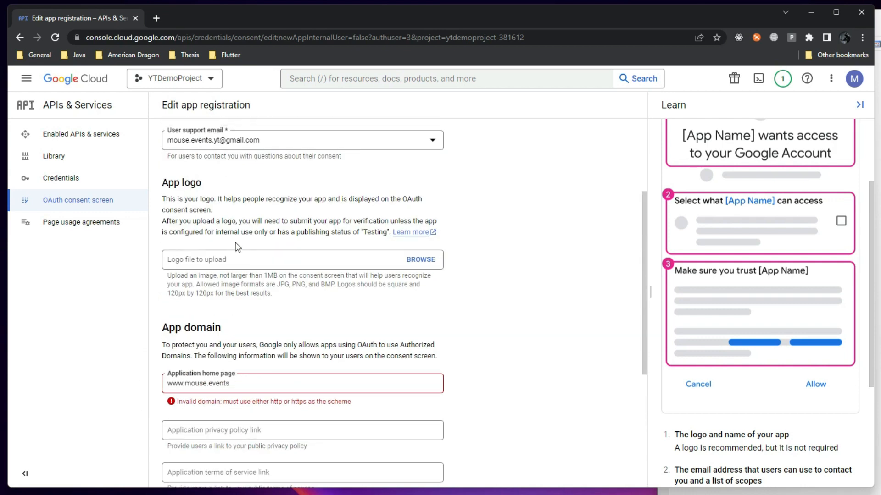
{"action": "left_click", "coordinate": [170, 383]}
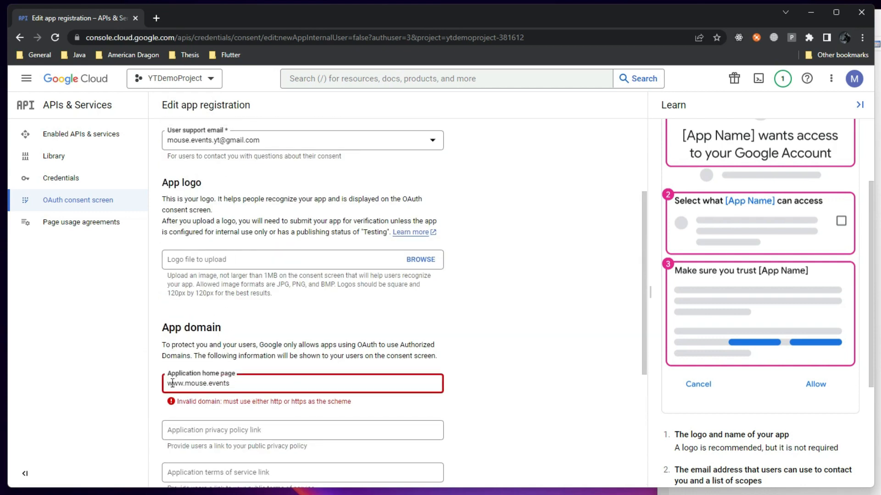
{"action": "type", "text": "http://"}
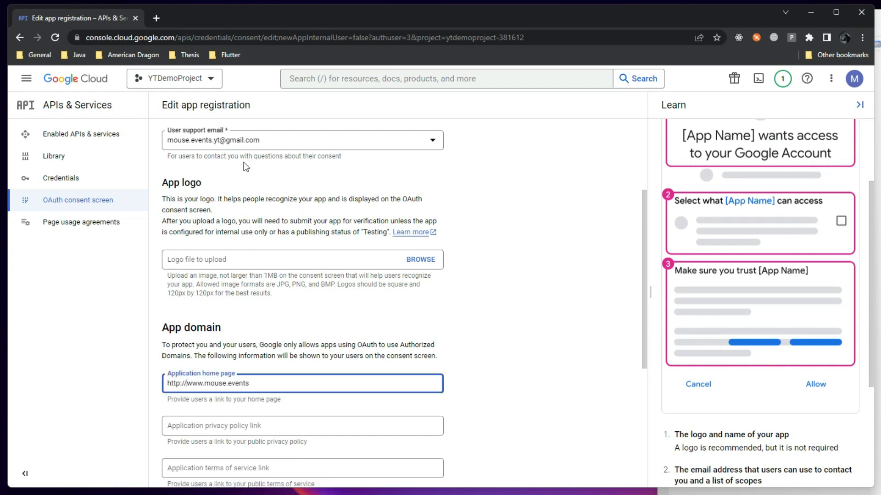
{"action": "left_click_drag", "start_coordinate": [275, 141], "coordinate": [168, 142]}
{"action": "key", "text": "ctrl+c"}
{"action": "left_click", "coordinate": [280, 143]}
Paste the account e-mail as the developer contact entry
{"action": "left_click", "coordinate": [169, 145]}
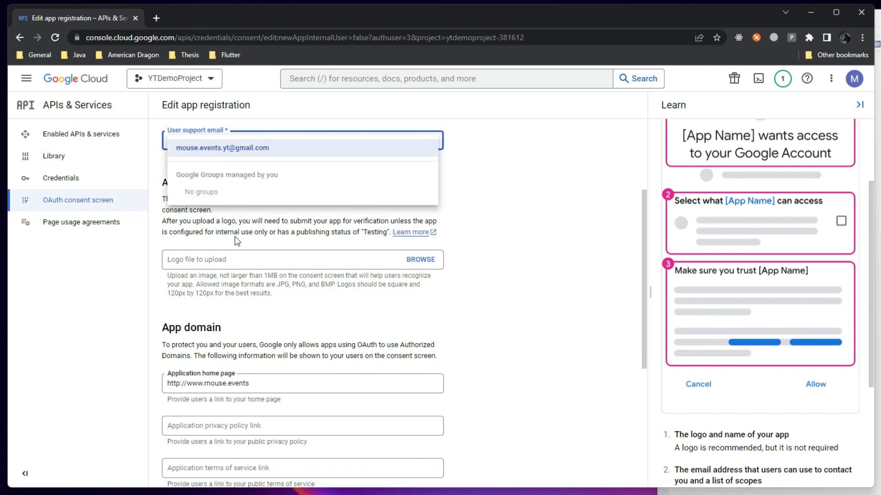
{"action": "left_click", "coordinate": [204, 473]}
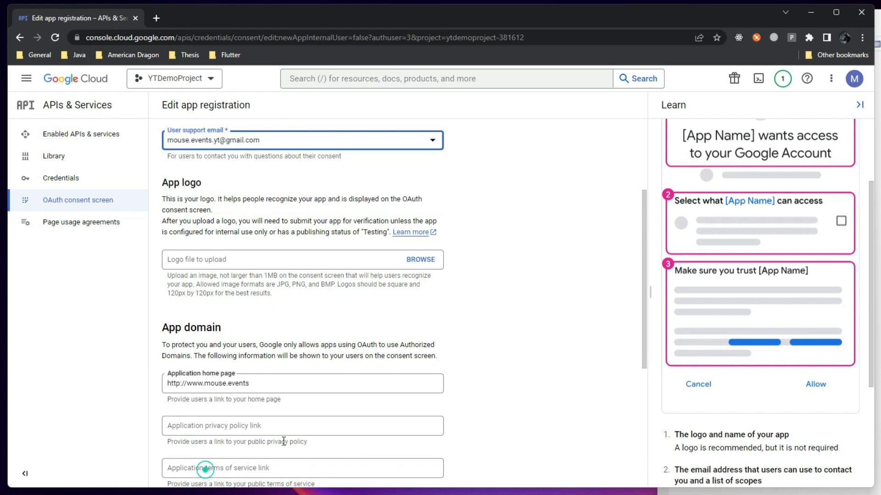
{"action": "scroll", "coordinate": [211, 440], "scroll_direction": "down", "scroll_amount": 5}
{"action": "left_click", "coordinate": [214, 418]}
{"action": "key", "text": "ctrl+v"}
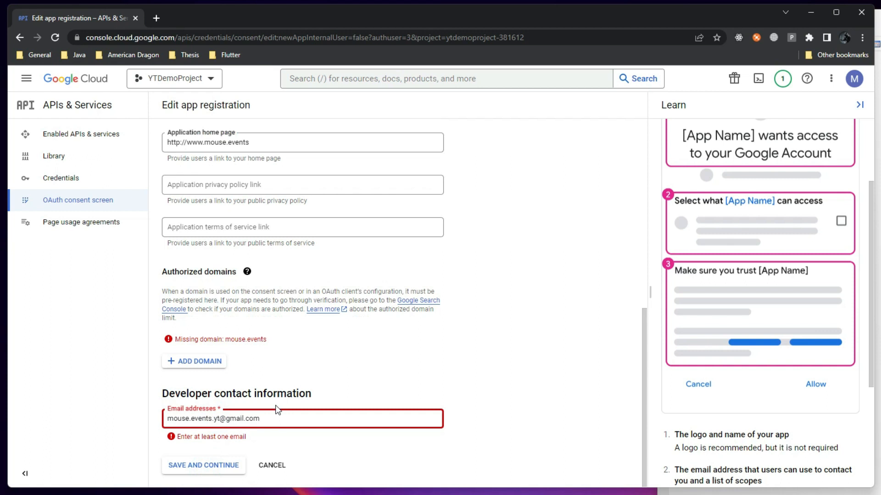
{"action": "left_click", "coordinate": [475, 352]}
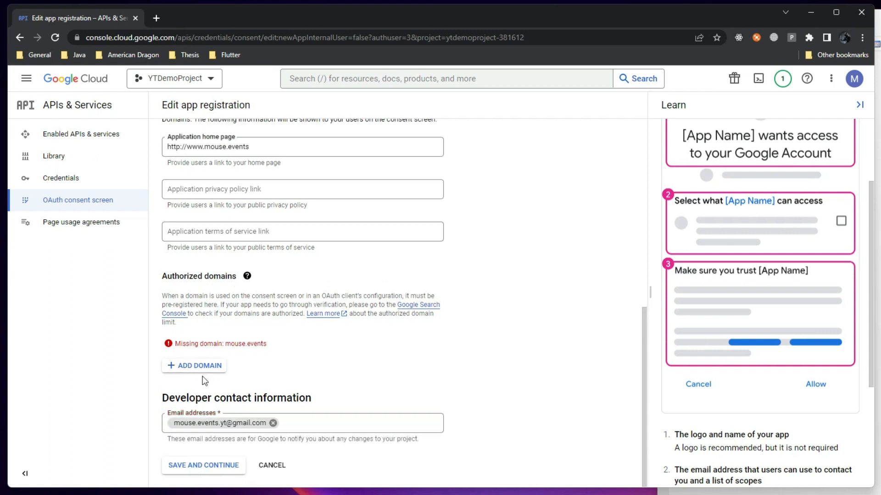
Clear the home page link and save the consent screen details
{"action": "triple_click", "coordinate": [268, 147]}
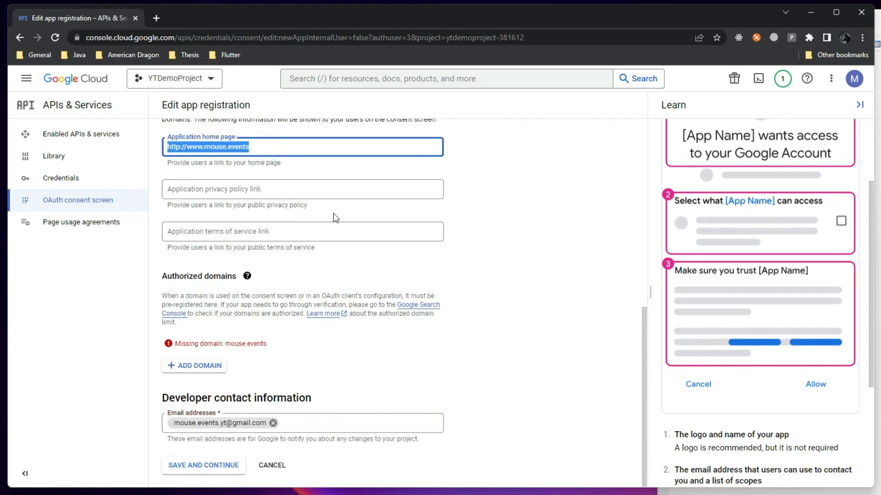
{"action": "key", "text": "BackSpace"}
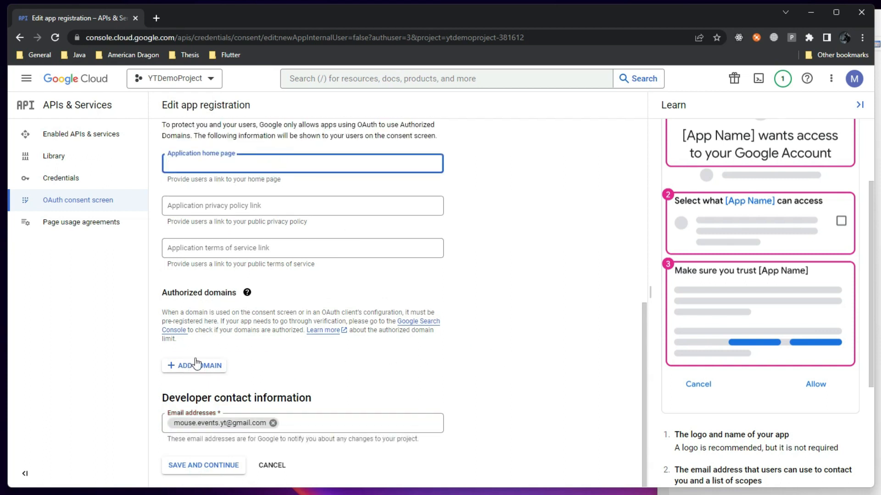
{"action": "left_click", "coordinate": [215, 464]}
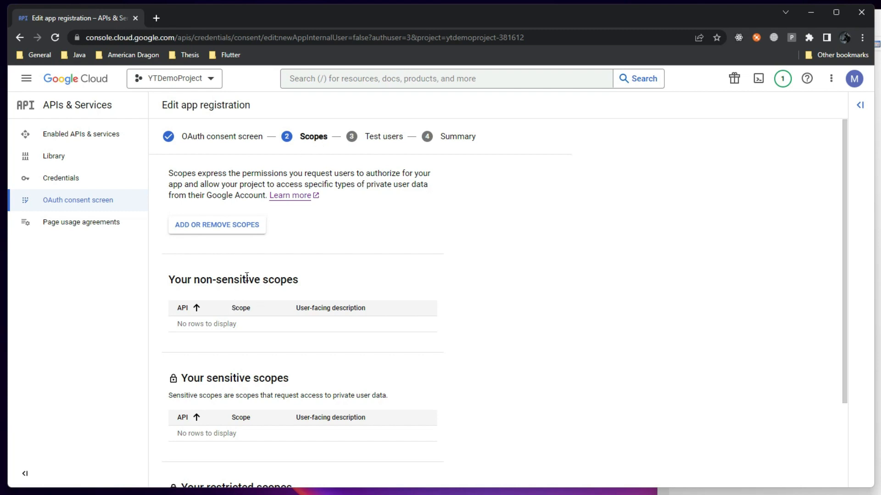
Check the empty Scopes step, then switch to the OAuth flow diagram image
{"action": "scroll", "coordinate": [248, 275], "scroll_direction": "down", "scroll_amount": 3}
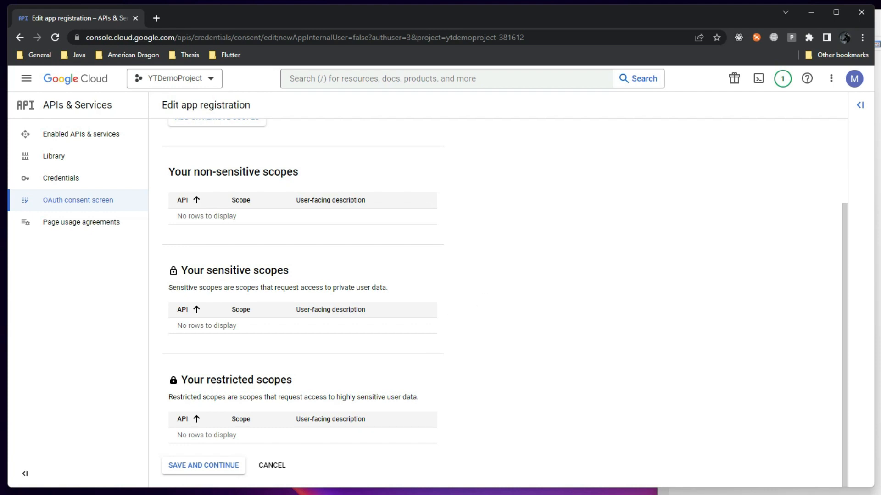
{"action": "key", "text": "alt+Tab"}
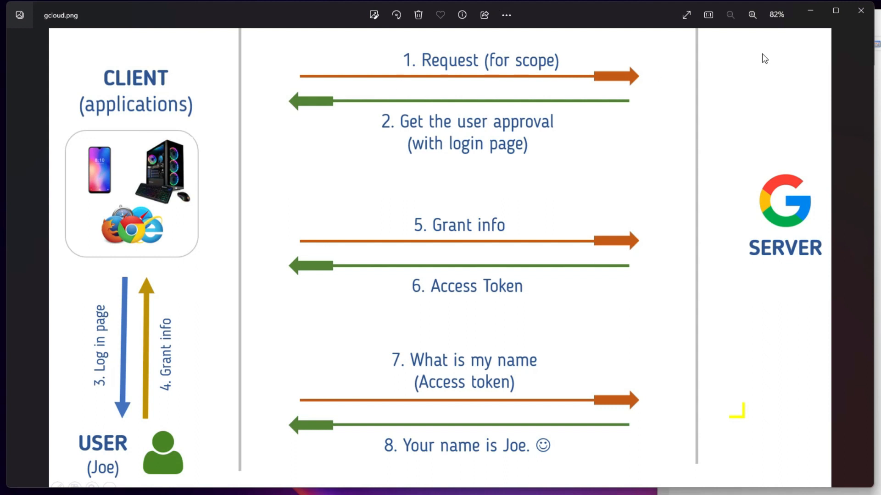
Minimize the gcloud.png diagram in Photos to get back to the console
{"action": "left_click", "coordinate": [821, 9]}
Page through all 25 scopes in the Update selected scopes panel, then close it
{"action": "scroll", "coordinate": [283, 255], "scroll_direction": "up", "scroll_amount": 3}
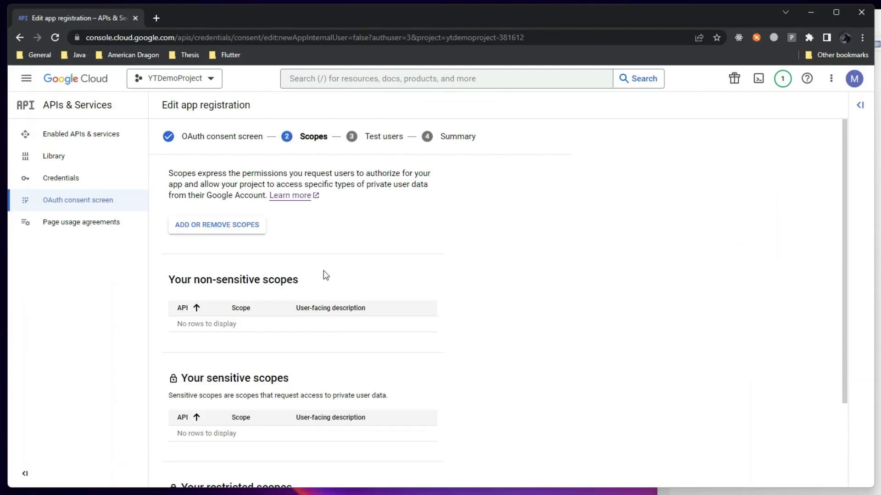
{"action": "left_click", "coordinate": [214, 229]}
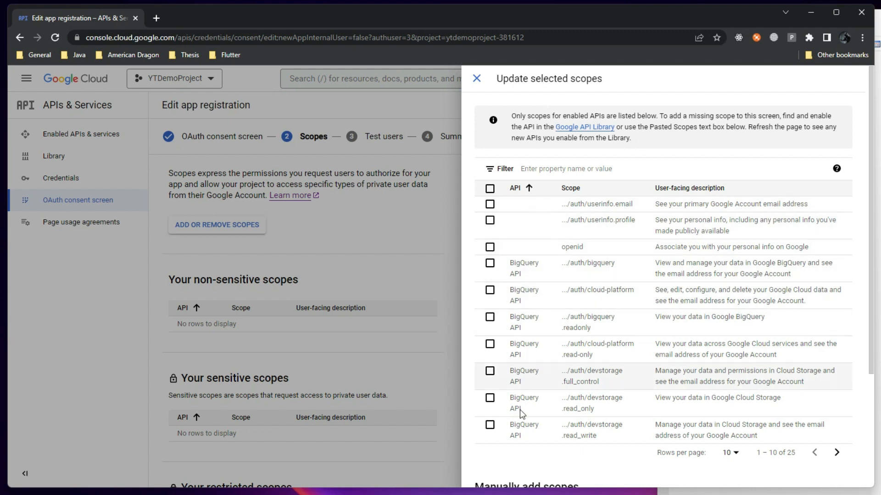
{"action": "left_click", "coordinate": [836, 453]}
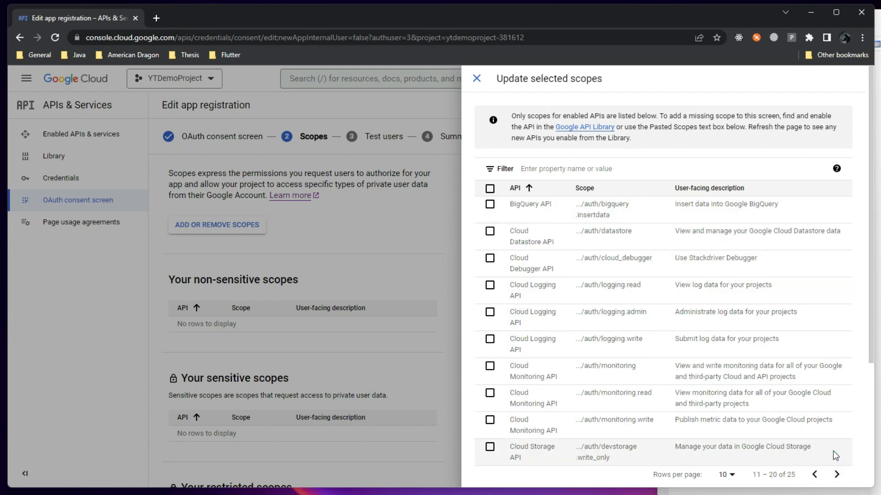
{"action": "left_click", "coordinate": [837, 474]}
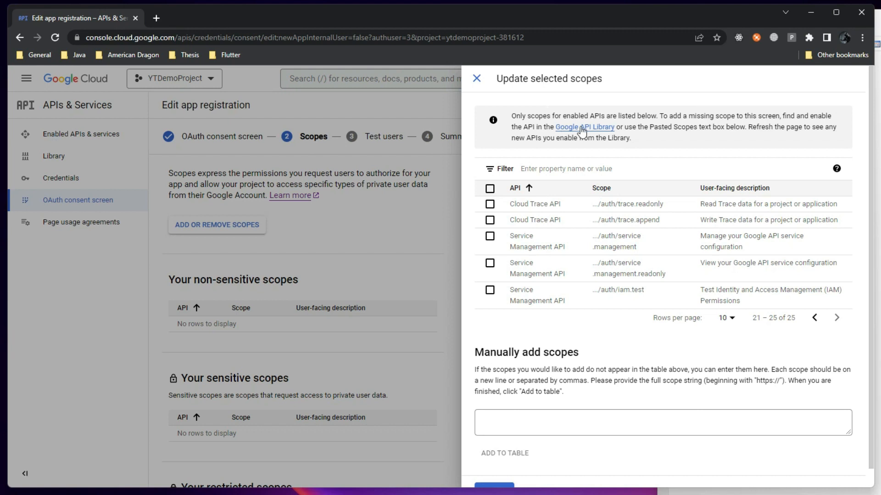
{"action": "left_click", "coordinate": [475, 78]}
Open the Enabled APIs & services dashboard in a second tab
{"action": "middle_click", "coordinate": [89, 146]}
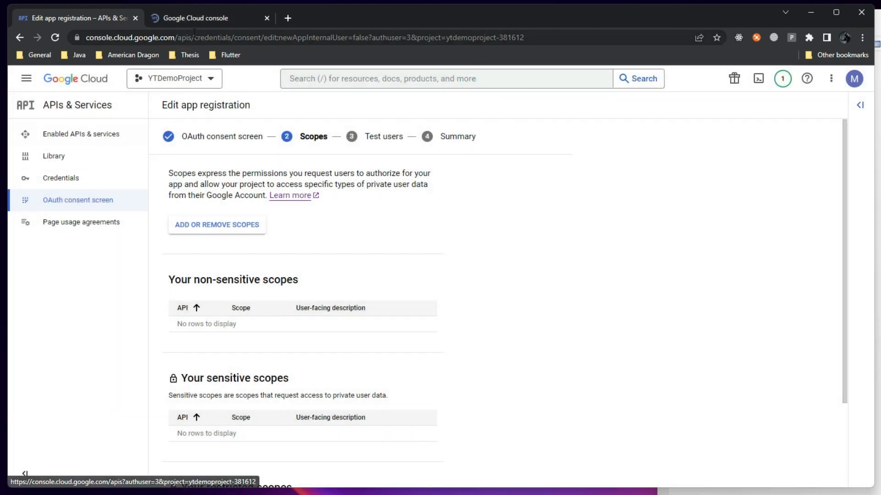
{"action": "left_click", "coordinate": [222, 19]}
{"action": "left_click", "coordinate": [80, 22]}
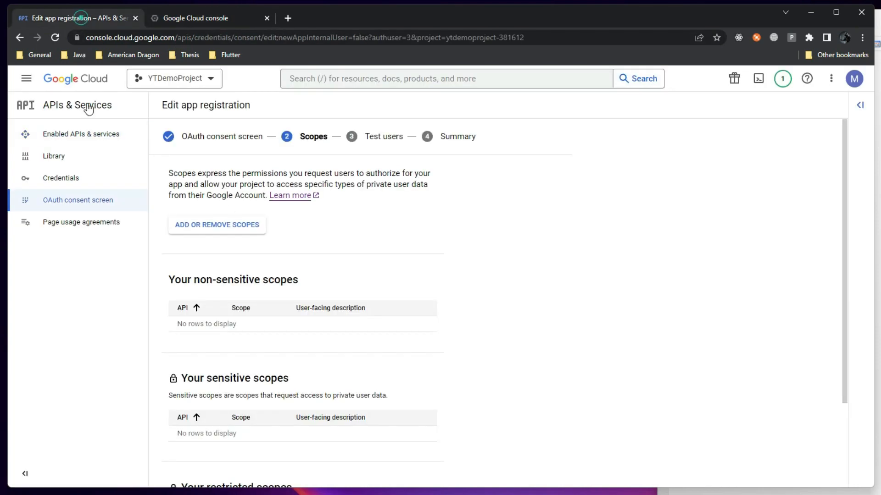
{"action": "left_click", "coordinate": [228, 223]}
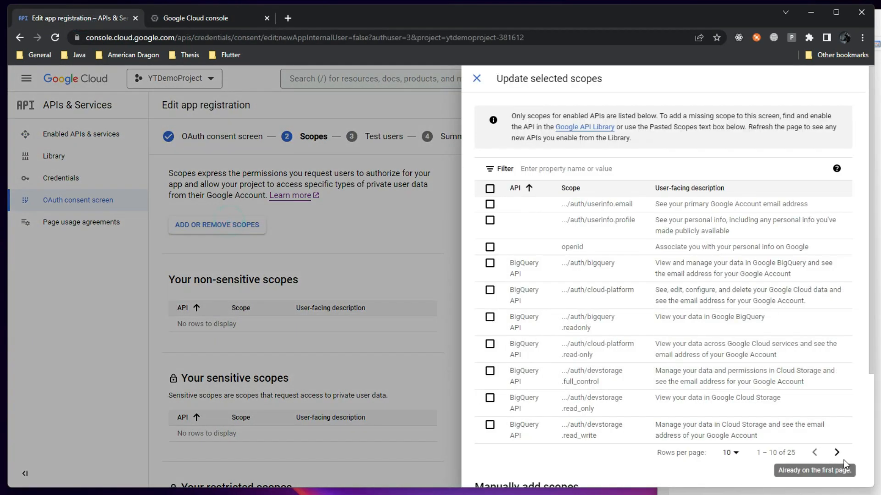
{"action": "left_click", "coordinate": [190, 25]}
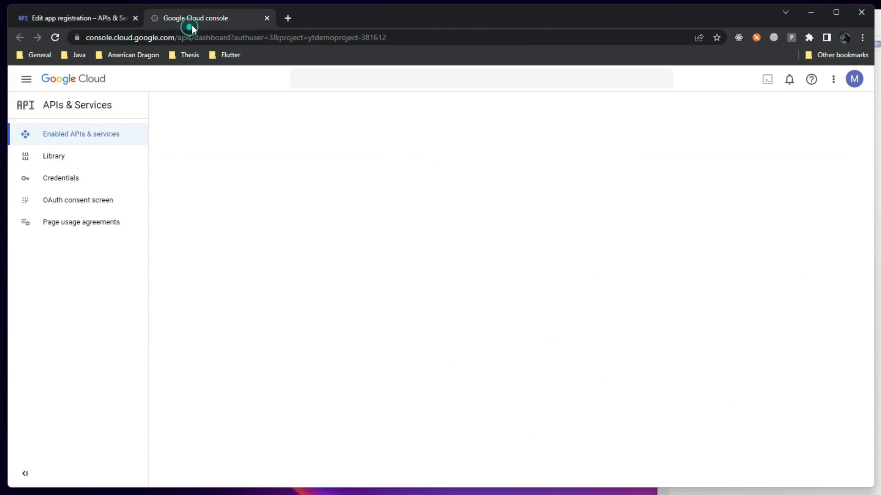
{"action": "left_click", "coordinate": [366, 87]}
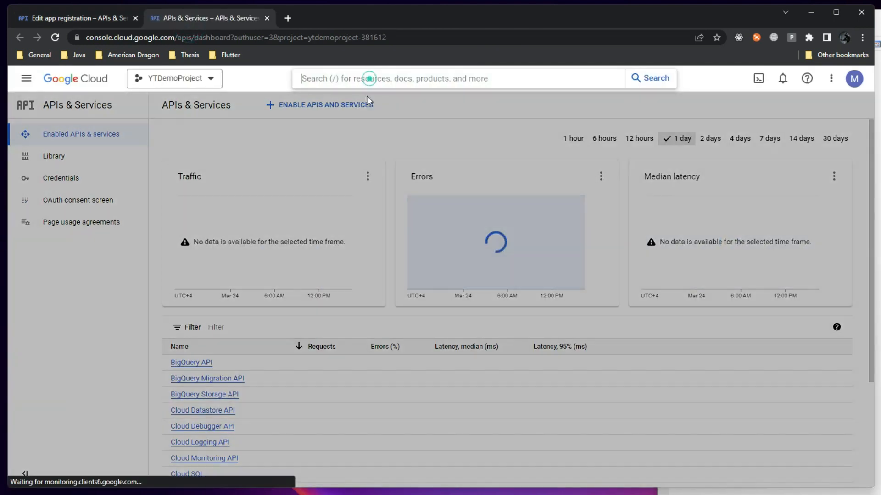
{"action": "left_click", "coordinate": [131, 368]}
{"action": "scroll", "coordinate": [285, 370], "scroll_direction": "down", "scroll_amount": 3}
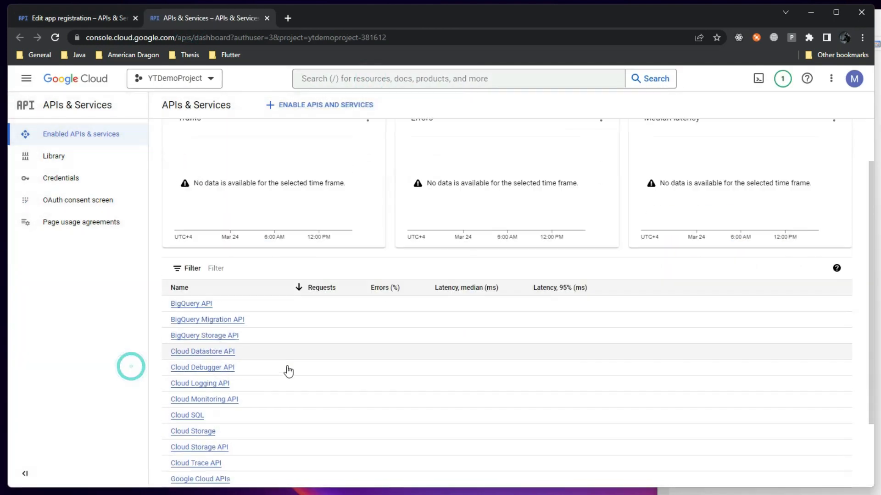
{"action": "scroll", "coordinate": [275, 358], "scroll_direction": "up", "scroll_amount": 3}
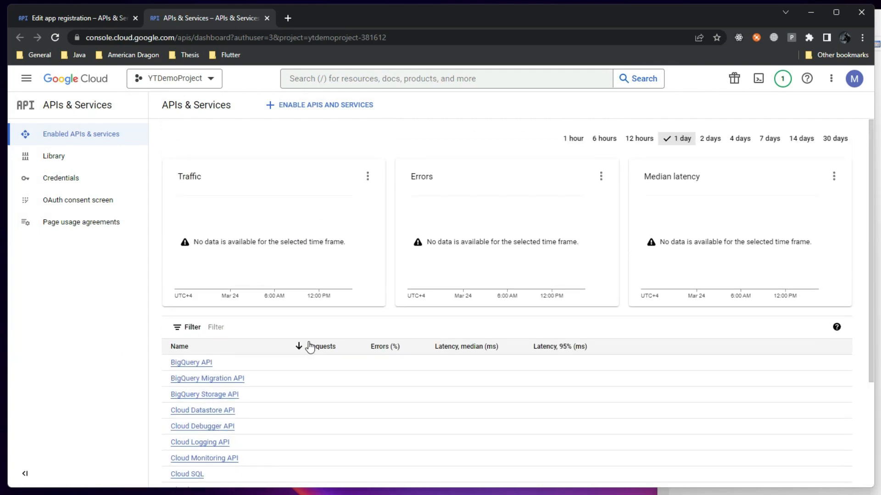
Search the API Library for 'yo', then 'google drive', and open the Google Drive API
{"action": "left_click", "coordinate": [301, 105]}
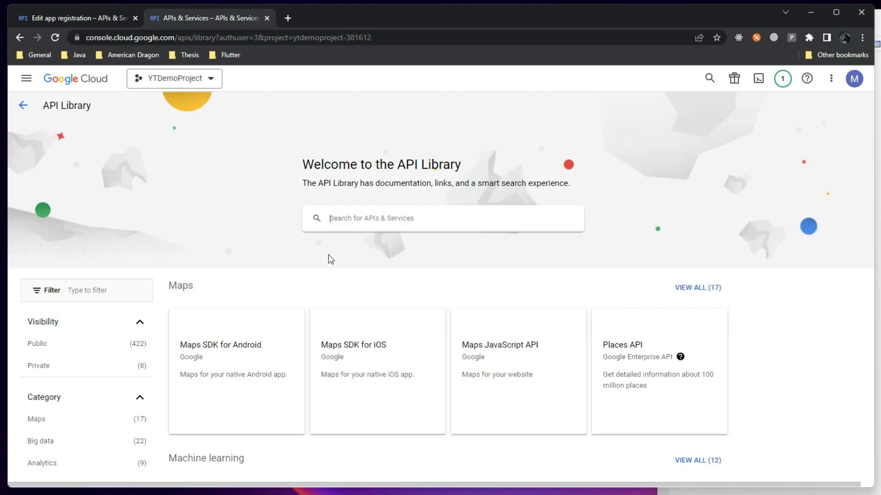
{"action": "type", "text": "youtube"}
{"action": "key", "text": "Return"}
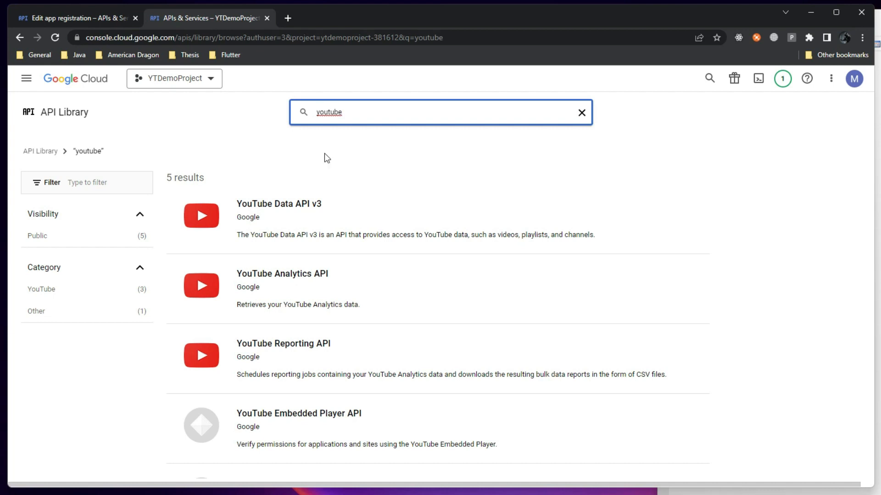
{"action": "left_click", "coordinate": [362, 112]}
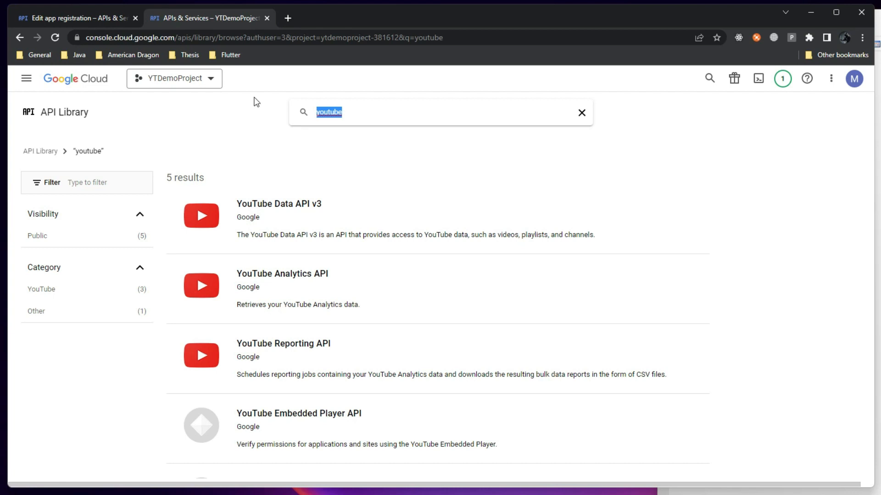
{"action": "type", "text": "google dr"}
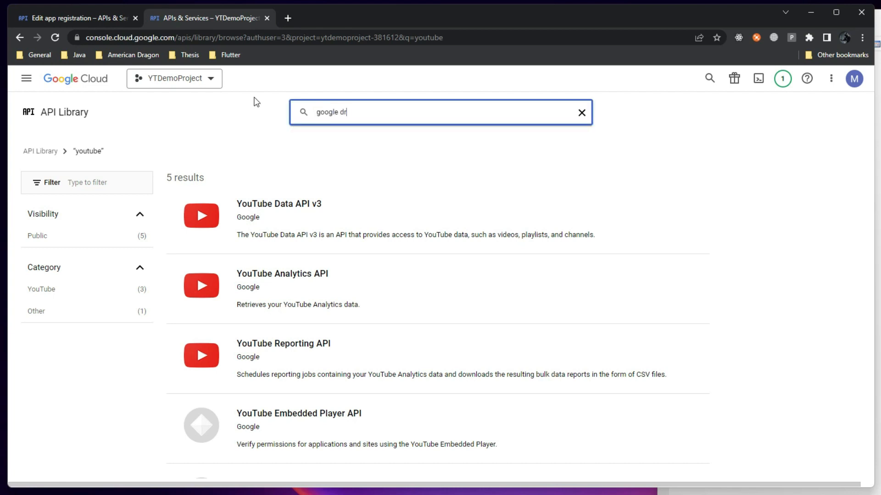
{"action": "type", "text": "ive"}
{"action": "key", "text": "Return"}
{"action": "left_click", "coordinate": [352, 215]}
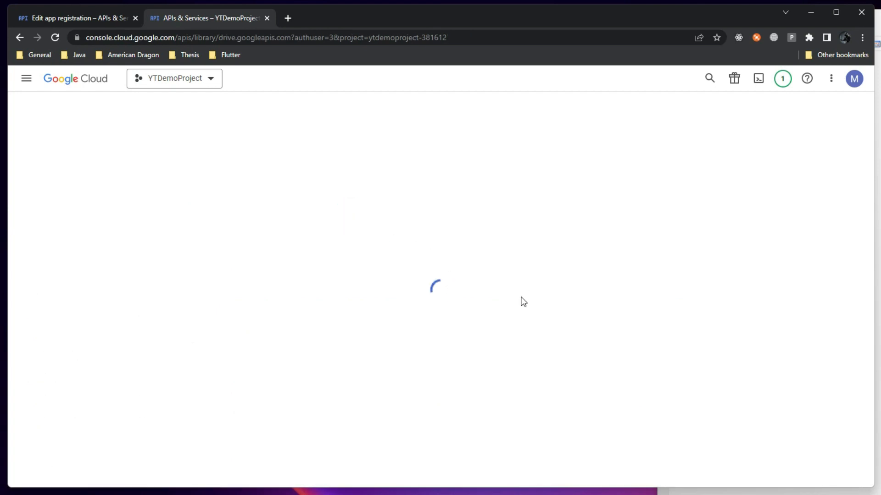
Enable the Google Drive API and reload the Edit app registration tab
{"action": "left_click", "coordinate": [135, 220]}
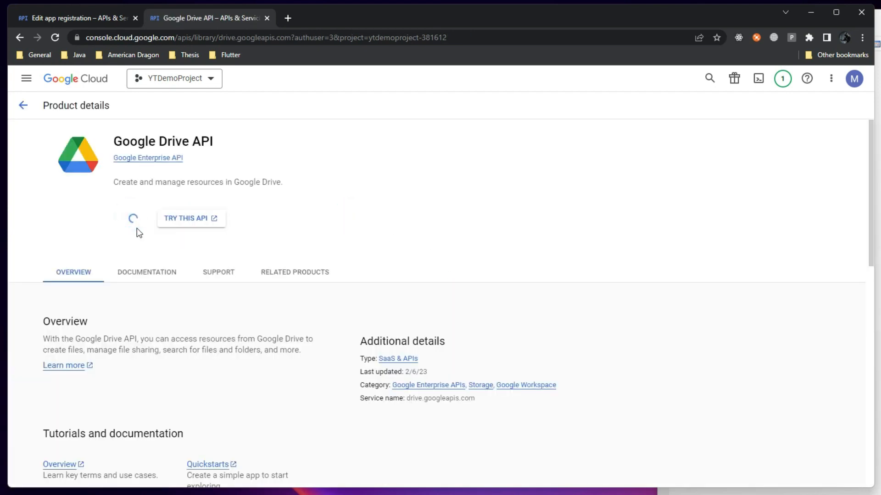
{"action": "left_click", "coordinate": [76, 17]}
{"action": "left_click", "coordinate": [55, 38]}
Close the Google Drive API tab
{"action": "left_click", "coordinate": [208, 18]}
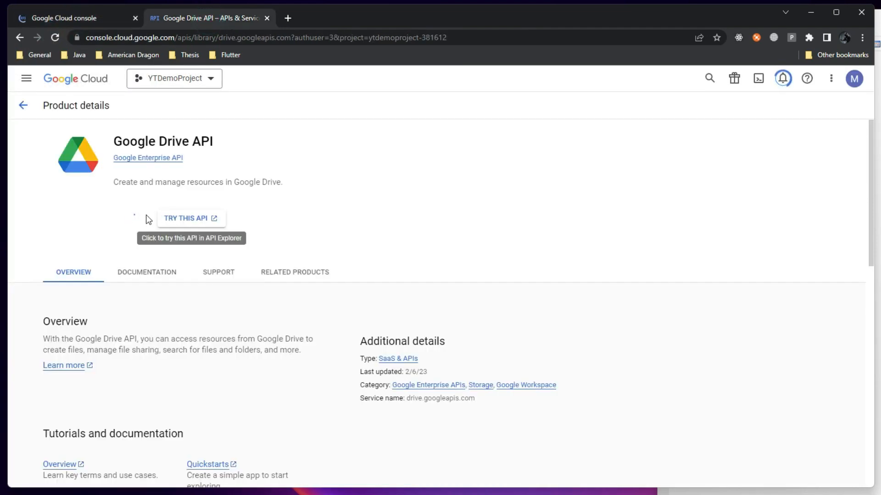
{"action": "left_click", "coordinate": [81, 15]}
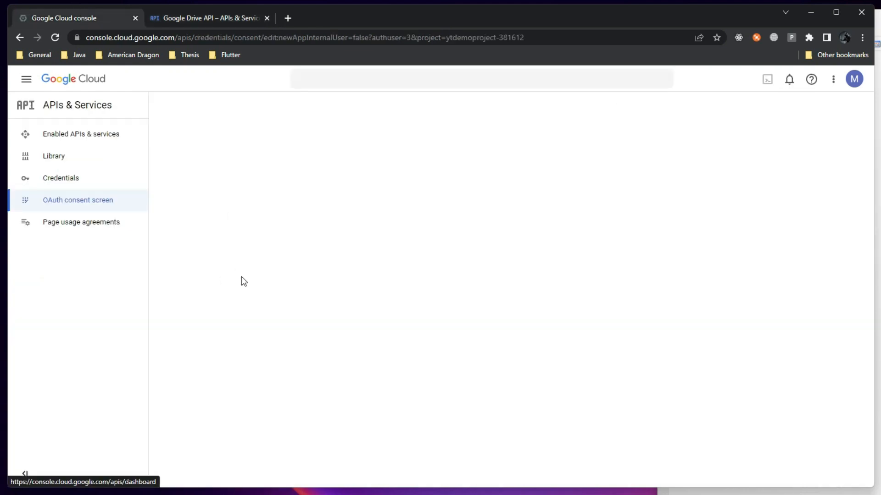
{"action": "left_click", "coordinate": [205, 16]}
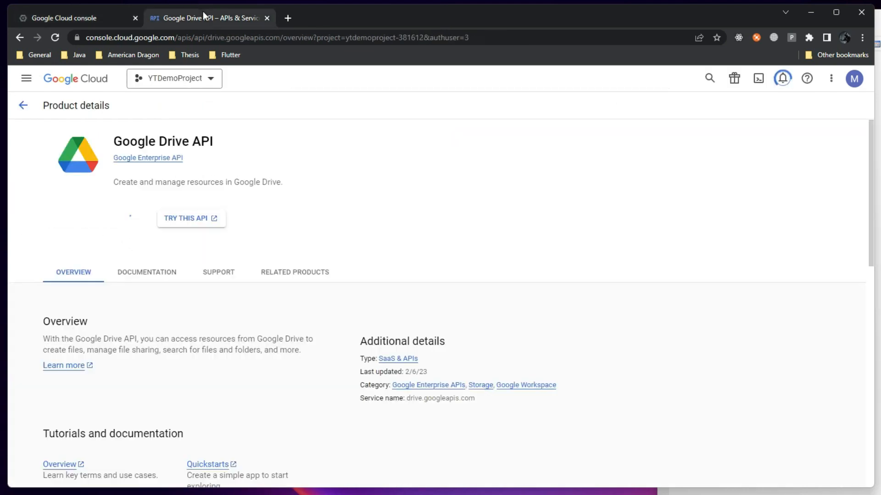
{"action": "left_click", "coordinate": [267, 18]}
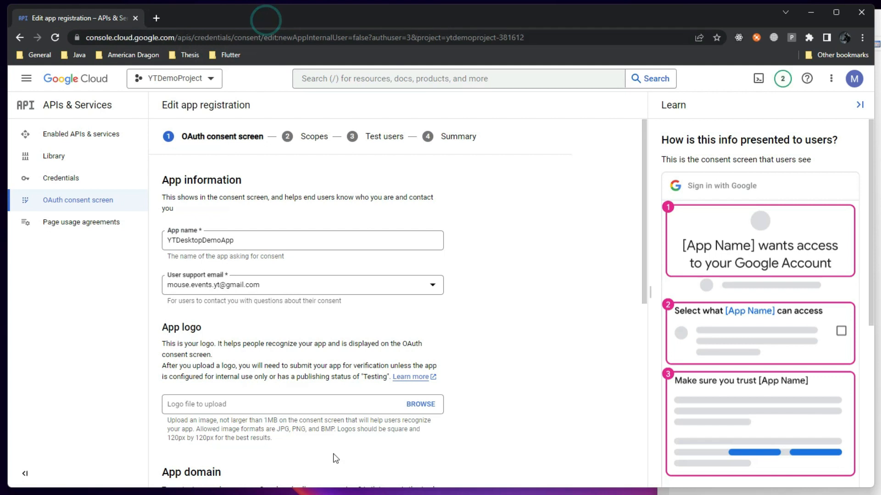
Advance to Scopes and page through the scope list to find the Google Drive scopes
{"action": "scroll", "coordinate": [226, 427], "scroll_direction": "down", "scroll_amount": 7}
{"action": "scroll", "coordinate": [226, 426], "scroll_direction": "down", "scroll_amount": 2}
{"action": "left_click", "coordinate": [216, 468]}
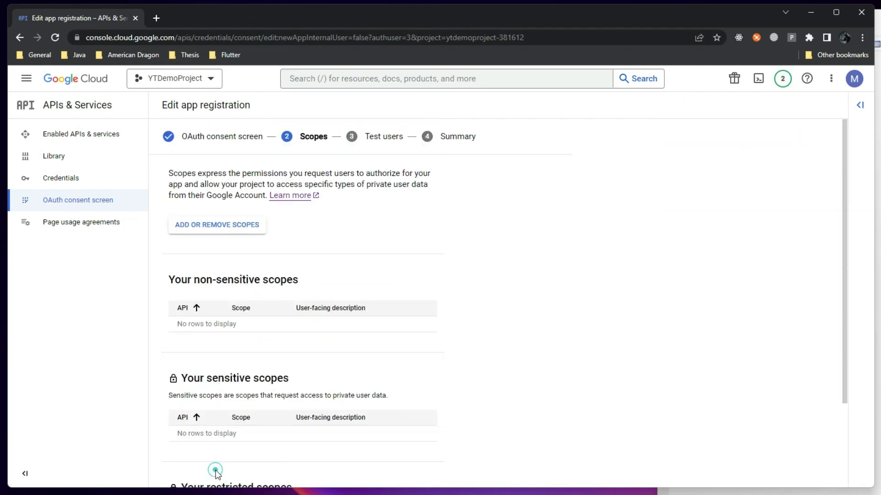
{"action": "left_click", "coordinate": [252, 227]}
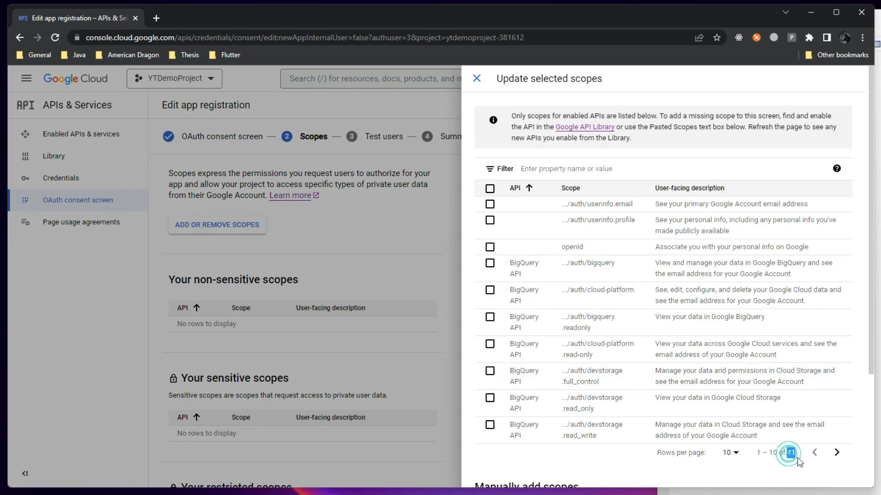
{"action": "left_click", "coordinate": [841, 453]}
{"action": "left_click_drag", "start_coordinate": [840, 451], "coordinate": [837, 479]}
{"action": "left_click", "coordinate": [837, 475]}
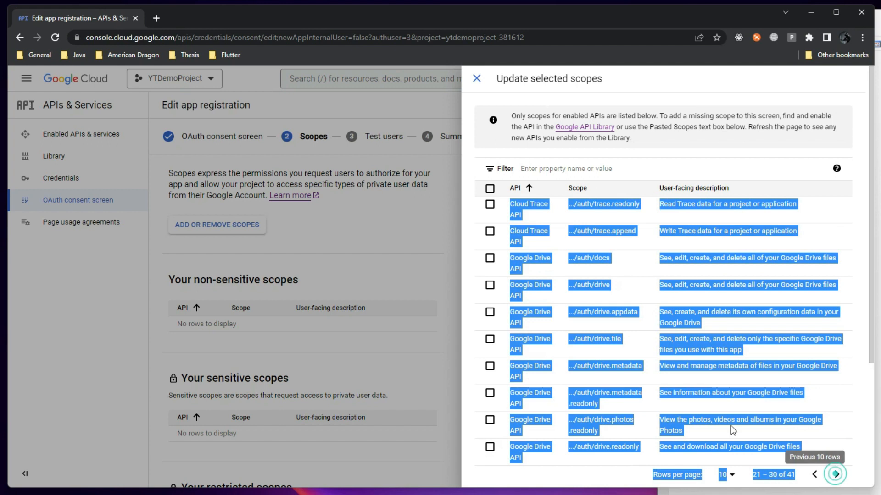
{"action": "left_click", "coordinate": [566, 226]}
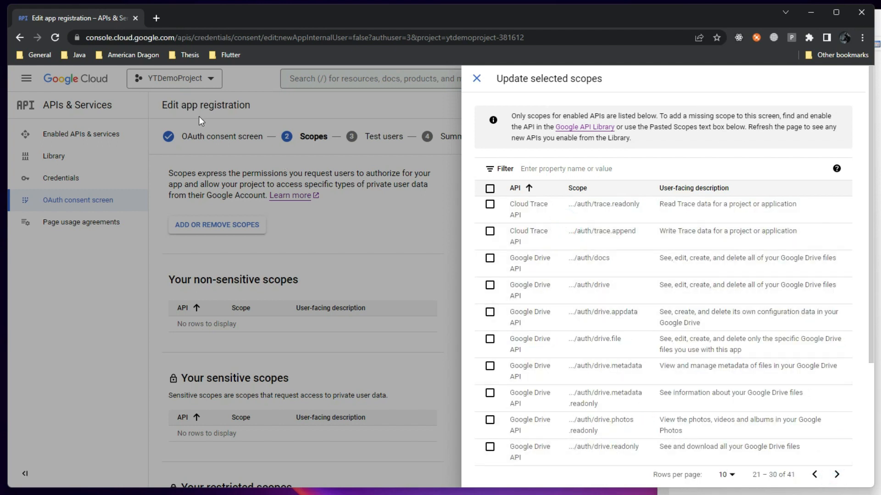
{"action": "left_click", "coordinate": [814, 475]}
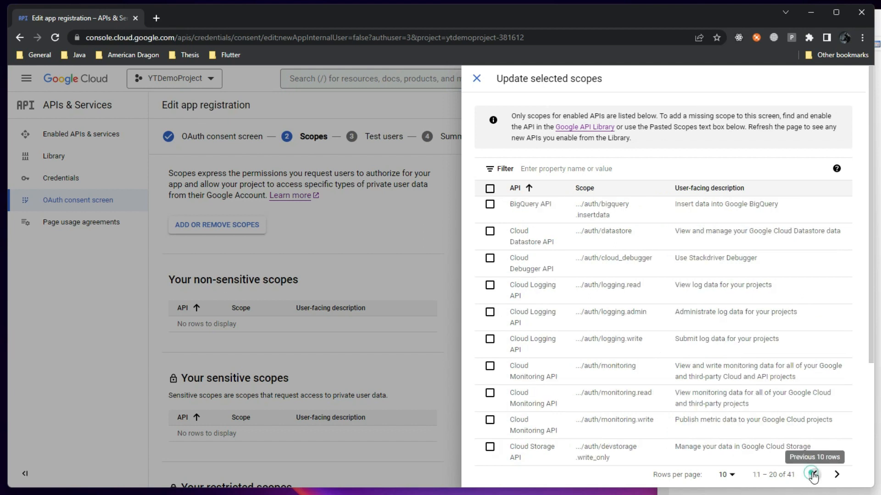
{"action": "left_click", "coordinate": [813, 475]}
{"action": "left_click", "coordinate": [332, 234]}
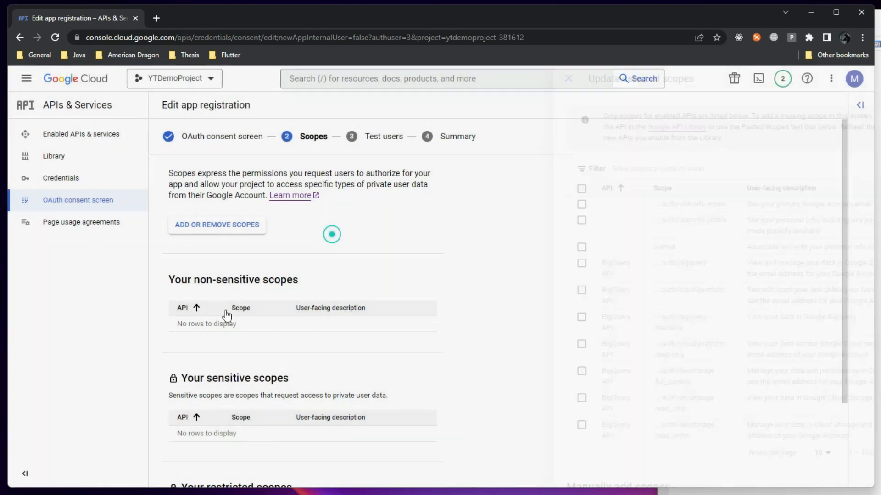
Tick userinfo.email and userinfo.profile and apply them as non-sensitive scopes
{"action": "left_click", "coordinate": [229, 225]}
{"action": "left_click", "coordinate": [489, 205]}
{"action": "left_click", "coordinate": [490, 220]}
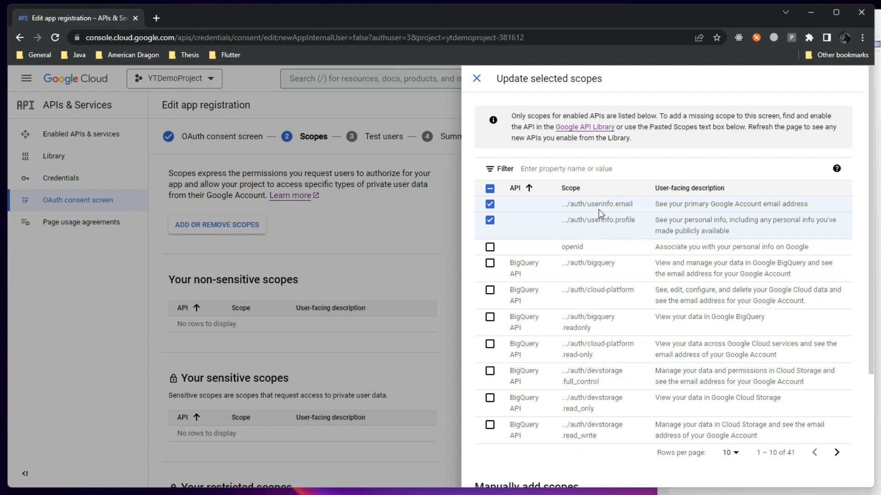
{"action": "scroll", "coordinate": [590, 389], "scroll_direction": "down", "scroll_amount": 3}
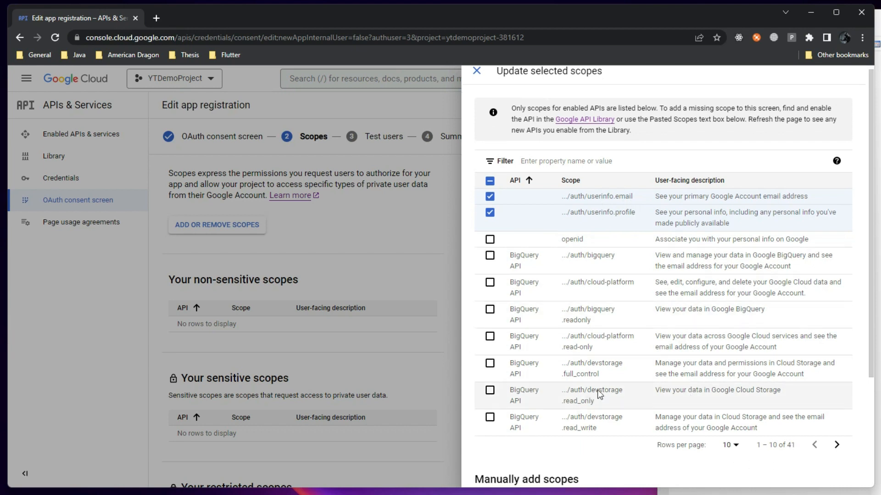
{"action": "left_click", "coordinate": [516, 474]}
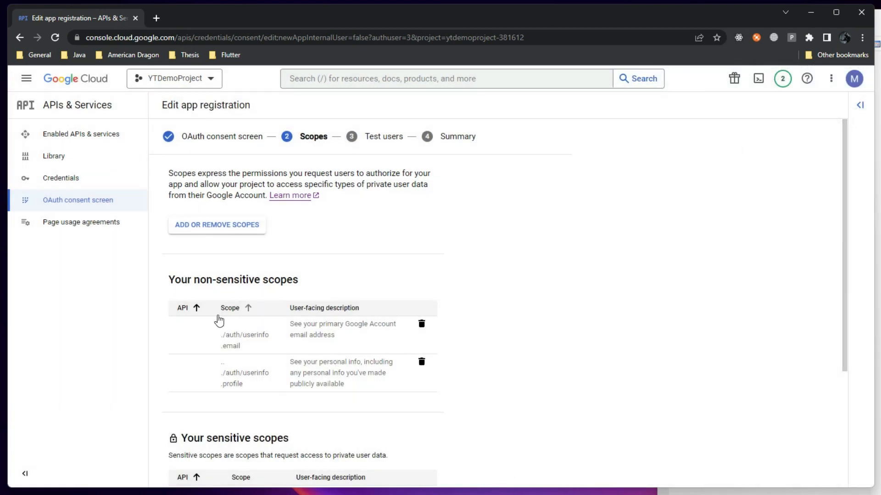
{"action": "scroll", "coordinate": [222, 365], "scroll_direction": "down", "scroll_amount": 4}
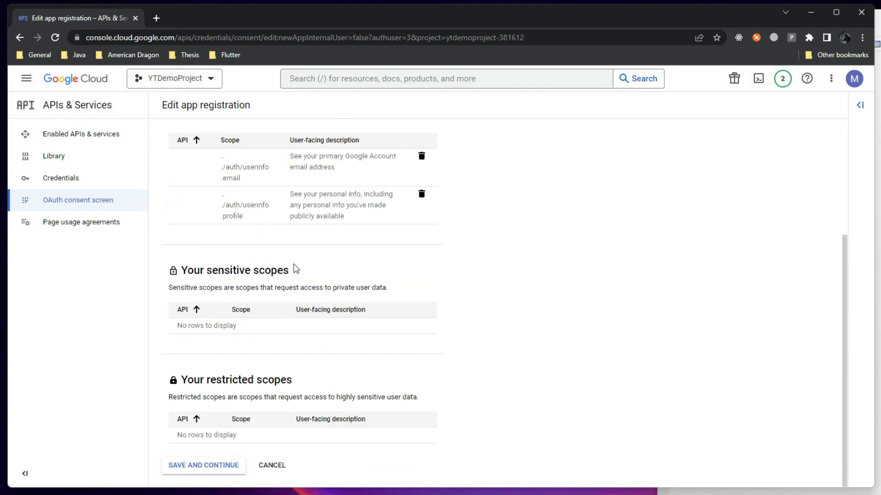
{"action": "scroll", "coordinate": [255, 209], "scroll_direction": "up", "scroll_amount": 3}
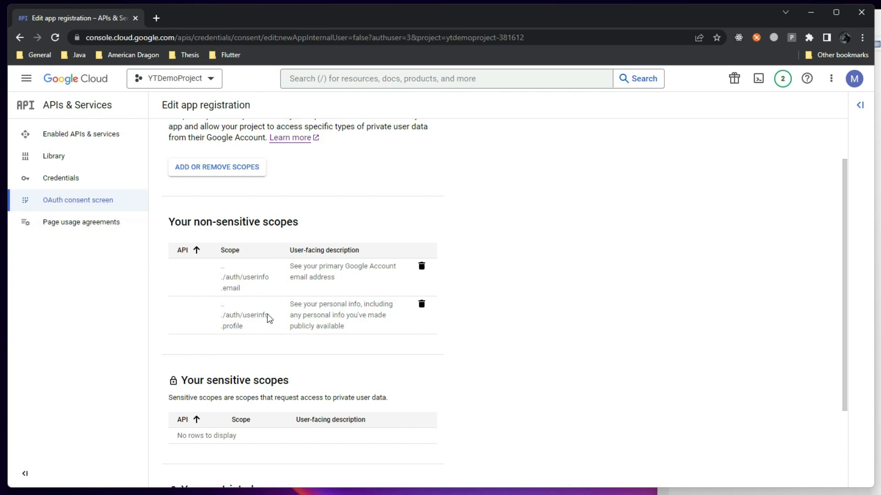
{"action": "scroll", "coordinate": [268, 319], "scroll_direction": "down", "scroll_amount": 3}
{"action": "scroll", "coordinate": [276, 238], "scroll_direction": "up", "scroll_amount": 3}
{"action": "scroll", "coordinate": [248, 332], "scroll_direction": "down", "scroll_amount": 3}
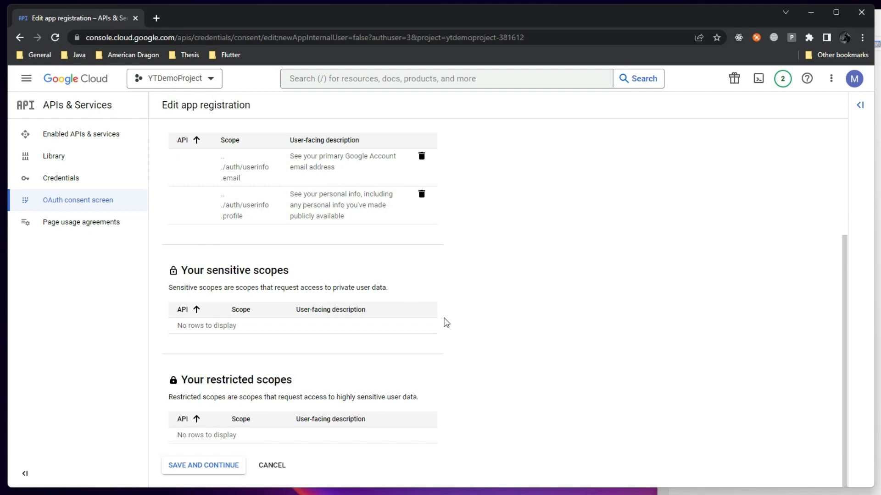
Save the scopes and read the Testing status and 100-user cap notes
{"action": "left_click", "coordinate": [193, 465]}
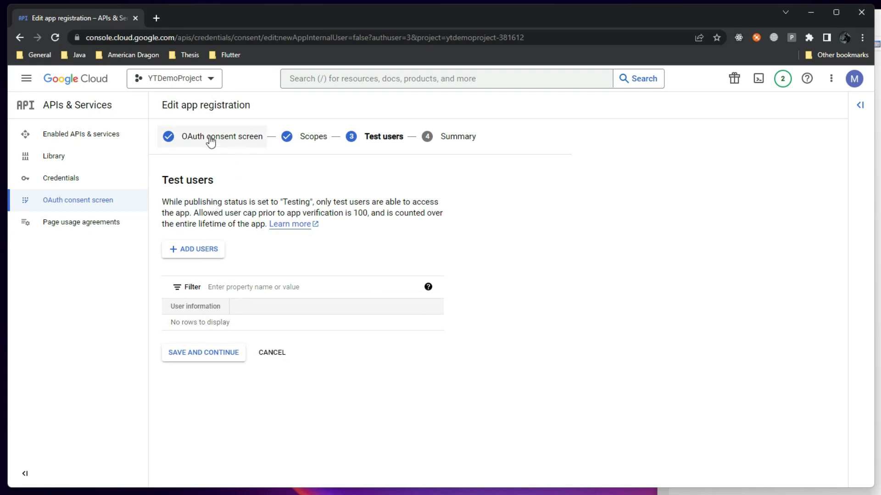
{"action": "left_click_drag", "start_coordinate": [174, 202], "coordinate": [312, 204]}
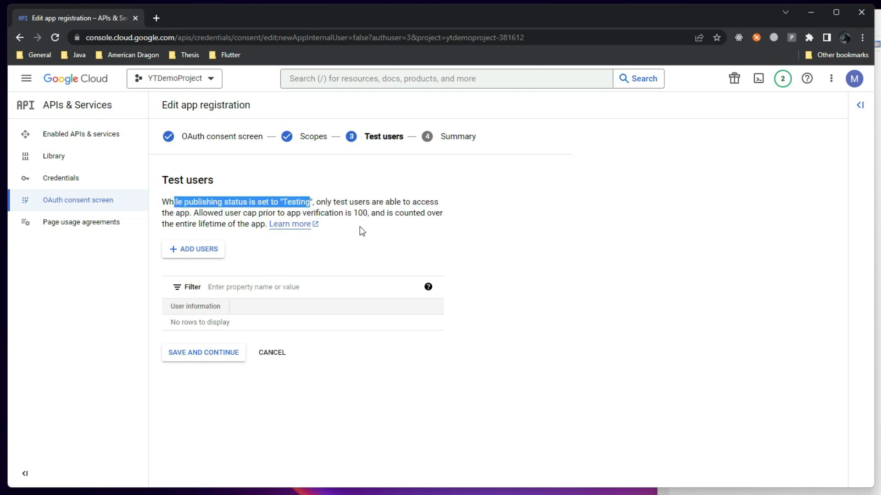
{"action": "left_click_drag", "start_coordinate": [385, 213], "coordinate": [351, 213]}
Add two test user e-mail addresses to the Test users list
{"action": "left_click", "coordinate": [205, 250]}
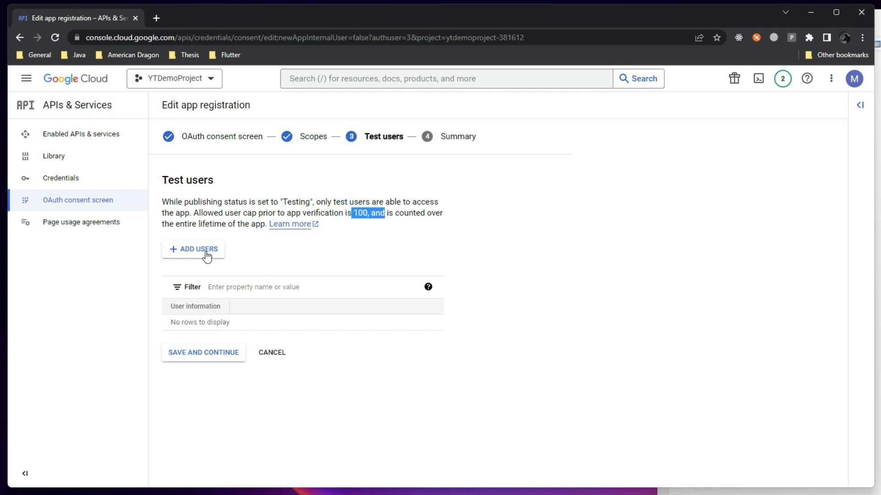
{"action": "left_click", "coordinate": [533, 187]}
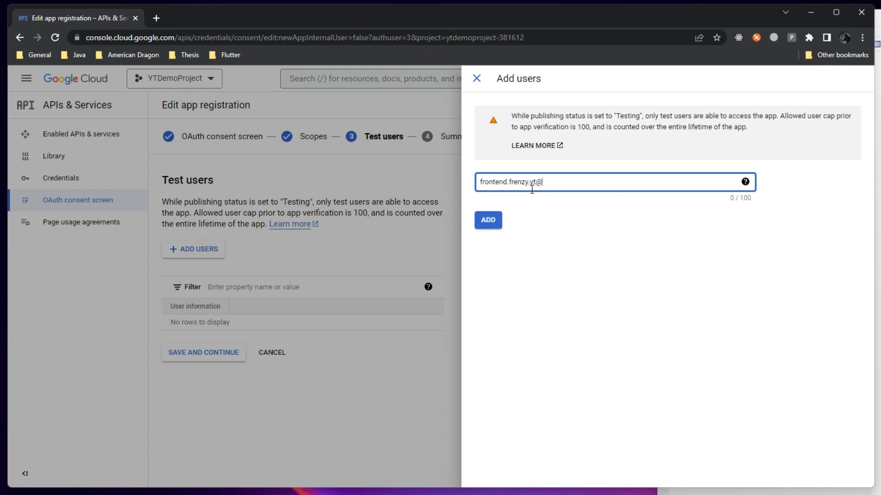
{"action": "key", "text": "Return"}
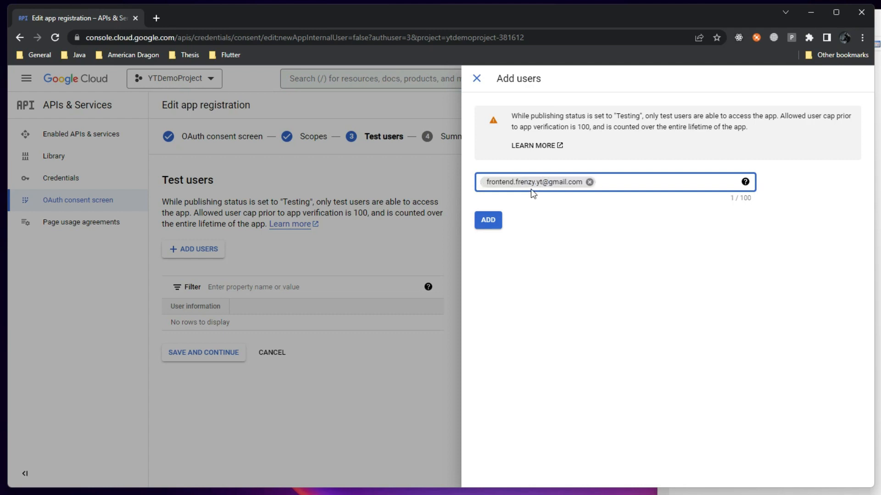
{"action": "key", "text": "Return"}
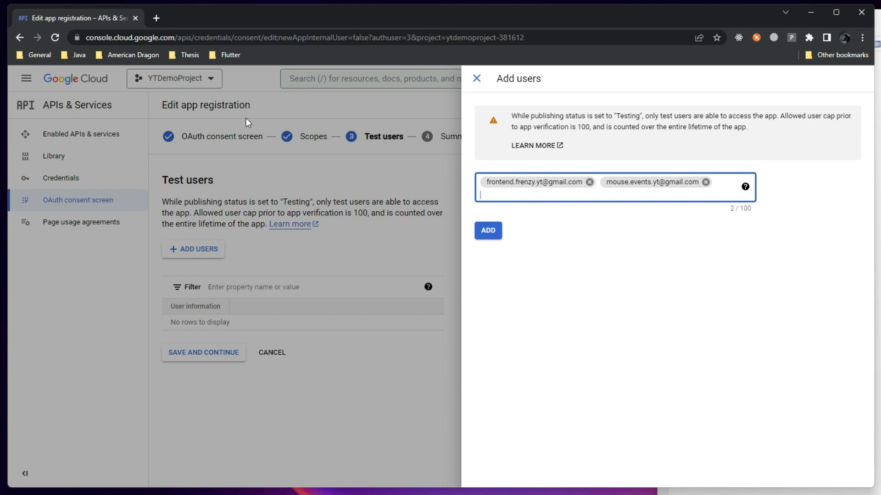
{"action": "left_click", "coordinate": [488, 231]}
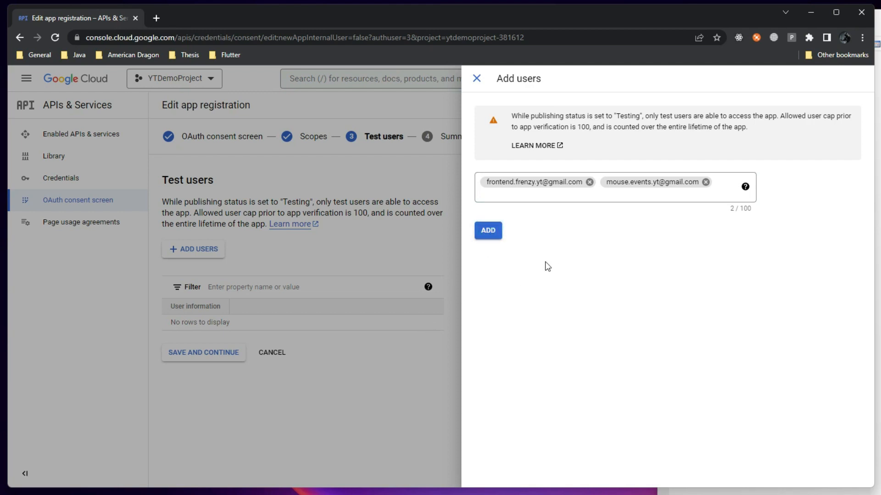
{"action": "left_click", "coordinate": [491, 233]}
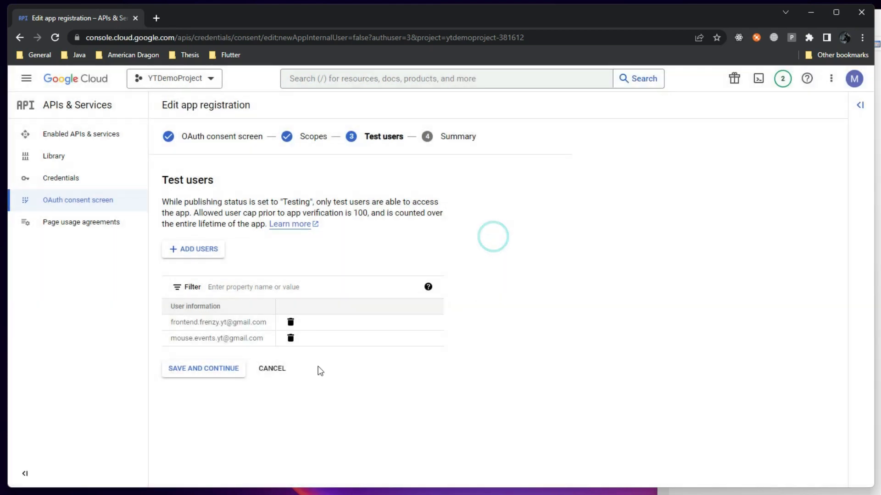
Save the test users, review the Summary, and go back to the Credentials page
{"action": "left_click", "coordinate": [223, 368]}
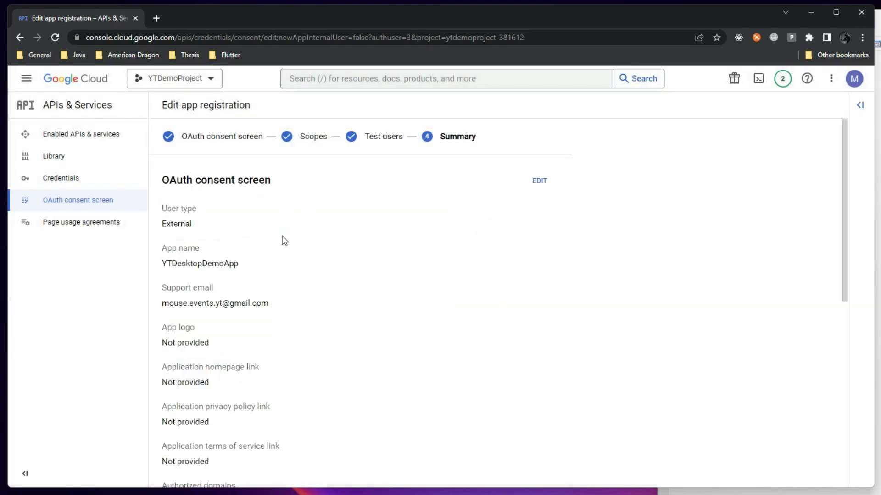
{"action": "scroll", "coordinate": [291, 321], "scroll_direction": "down", "scroll_amount": 10}
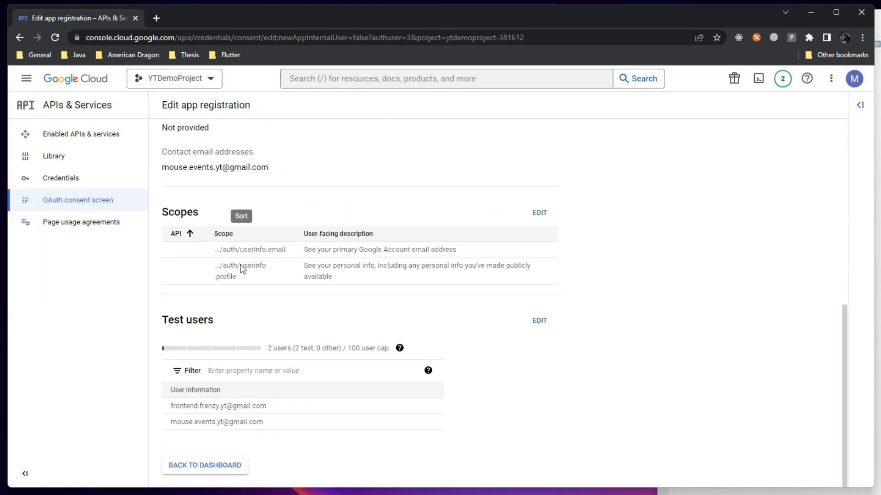
{"action": "scroll", "coordinate": [248, 273], "scroll_direction": "up", "scroll_amount": 5}
{"action": "scroll", "coordinate": [248, 274], "scroll_direction": "up", "scroll_amount": 3}
{"action": "scroll", "coordinate": [250, 294], "scroll_direction": "down", "scroll_amount": 10}
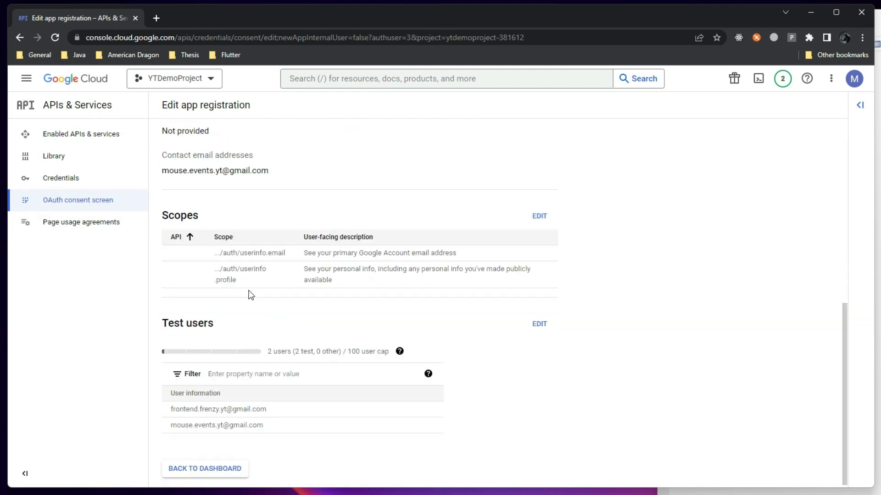
{"action": "left_click", "coordinate": [204, 465]}
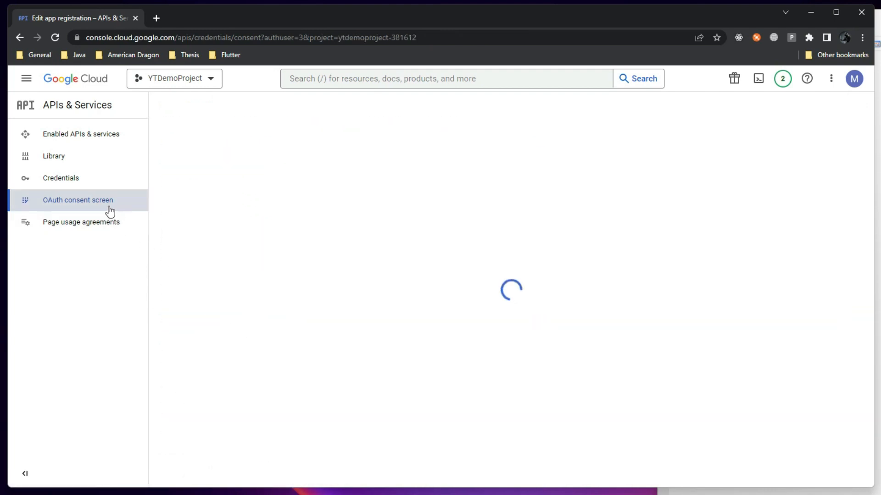
{"action": "left_click", "coordinate": [61, 179]}
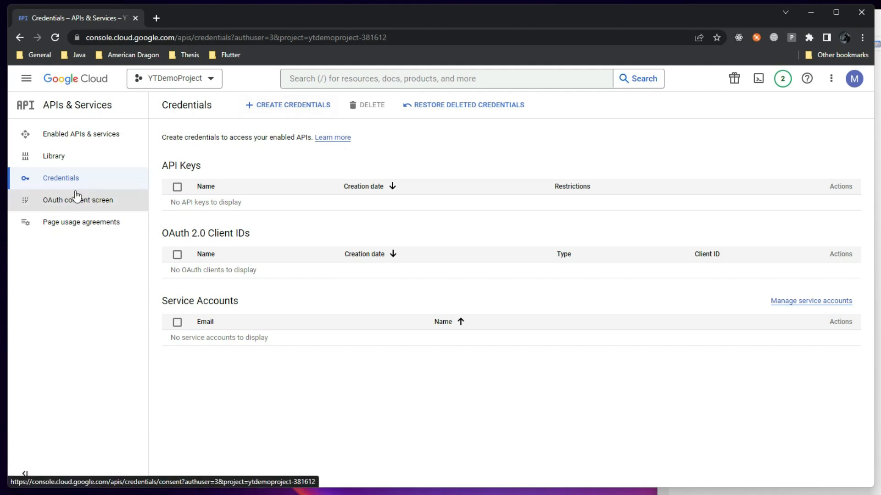
Create an OAuth client ID of type Desktop app named 'YTDskTP'
{"action": "left_click", "coordinate": [290, 114]}
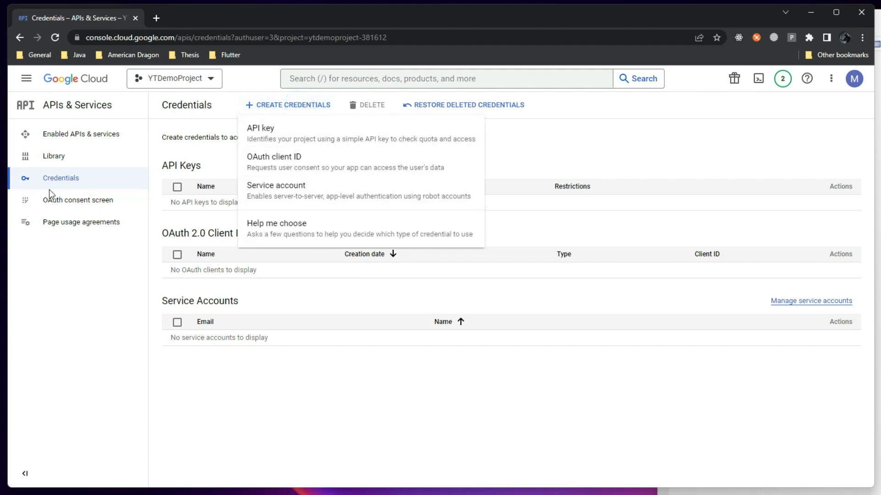
{"action": "left_click", "coordinate": [300, 169]}
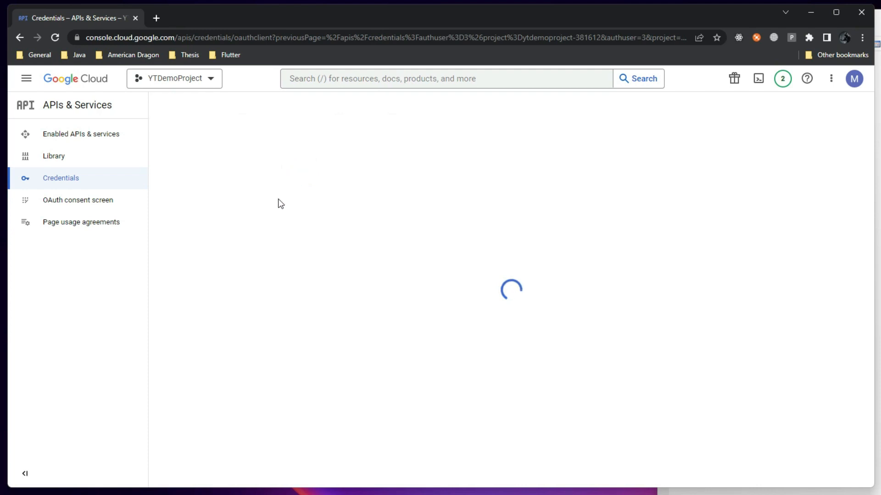
{"action": "left_click", "coordinate": [221, 195]}
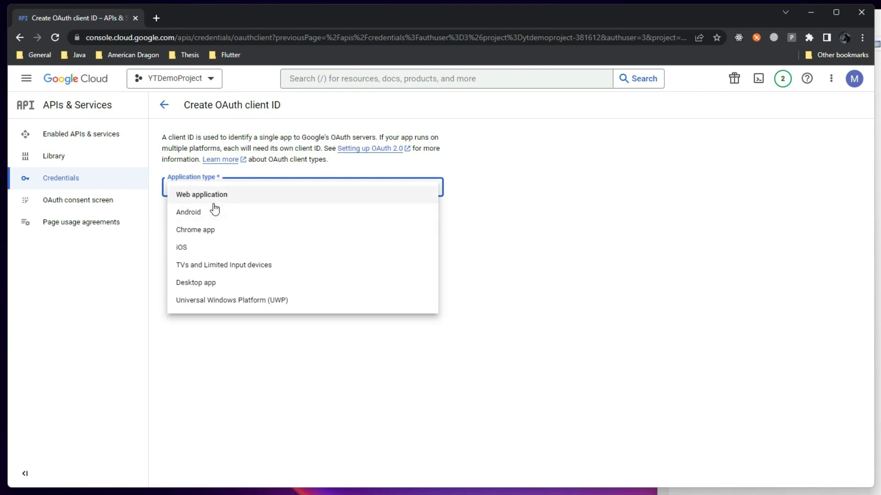
{"action": "left_click", "coordinate": [210, 283]}
{"action": "triple_click", "coordinate": [231, 219]}
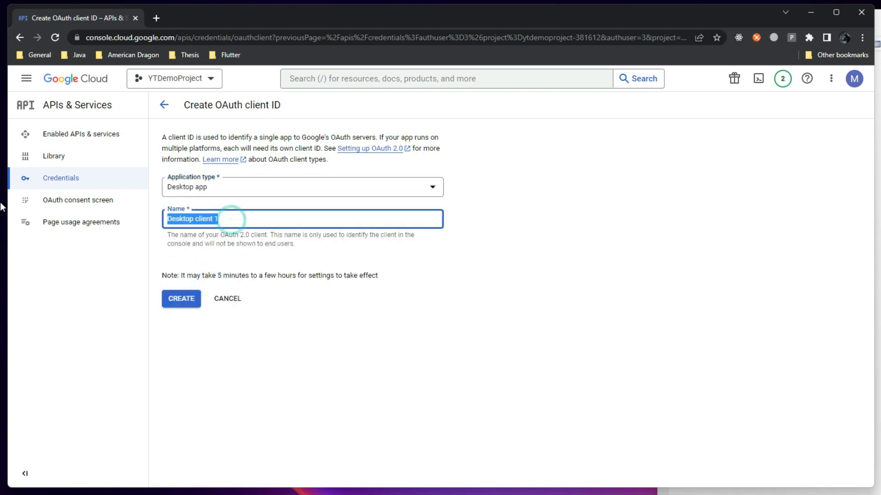
{"action": "type", "text": "YTD"}
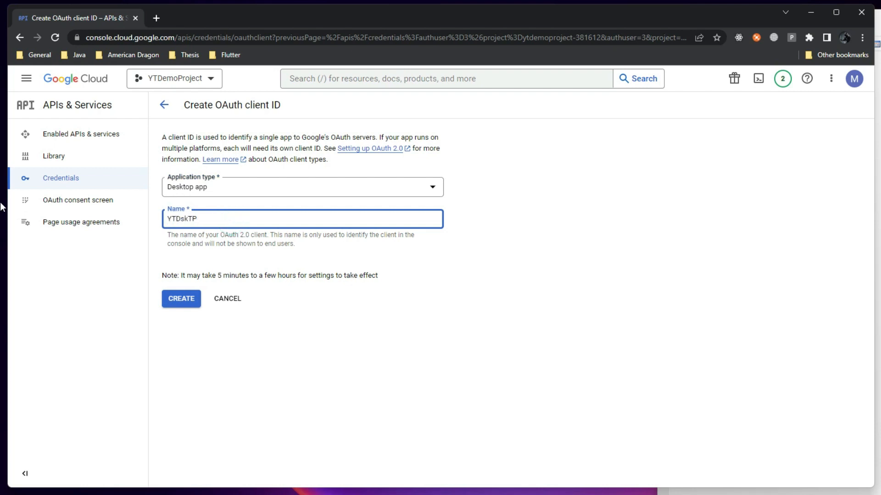
{"action": "type", "text": "skTP"}
{"action": "left_click", "coordinate": [191, 299]}
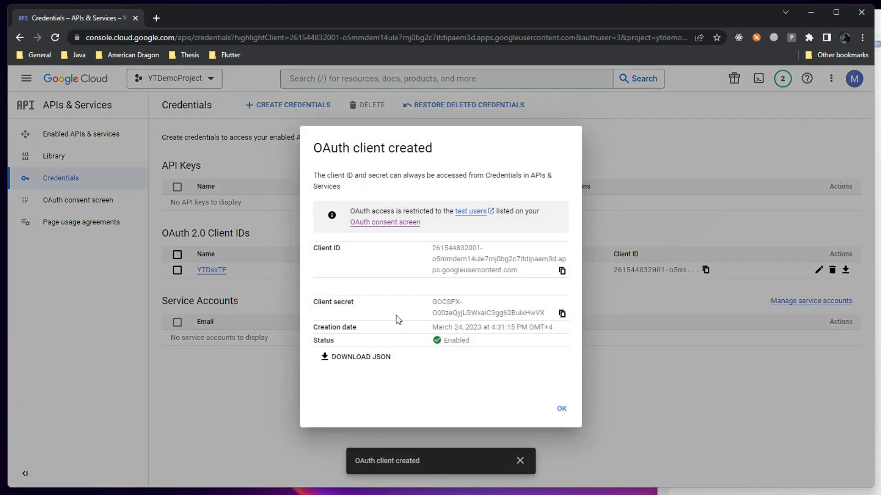
Highlight the complete client ID value in the 'OAuth client created' dialog
{"action": "left_click_drag", "start_coordinate": [319, 303], "coordinate": [540, 312]}
{"action": "left_click", "coordinate": [534, 296]}
{"action": "left_click_drag", "start_coordinate": [432, 302], "coordinate": [548, 313]}
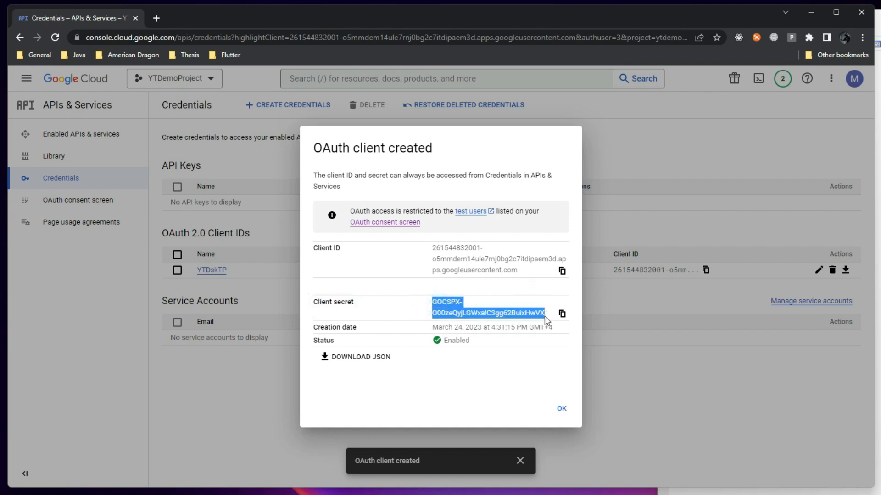
{"action": "left_click", "coordinate": [385, 316]}
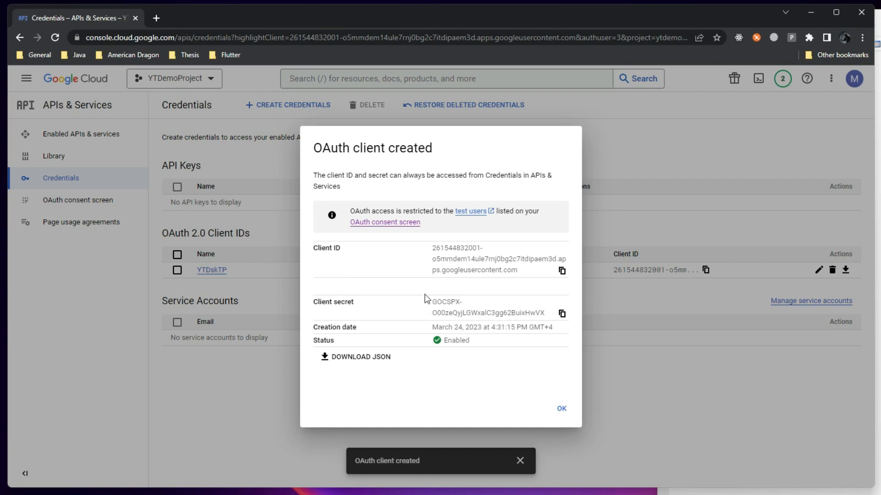
{"action": "triple_click", "coordinate": [440, 303]}
{"action": "left_click", "coordinate": [403, 308]}
{"action": "left_click_drag", "start_coordinate": [433, 248], "coordinate": [527, 273]}
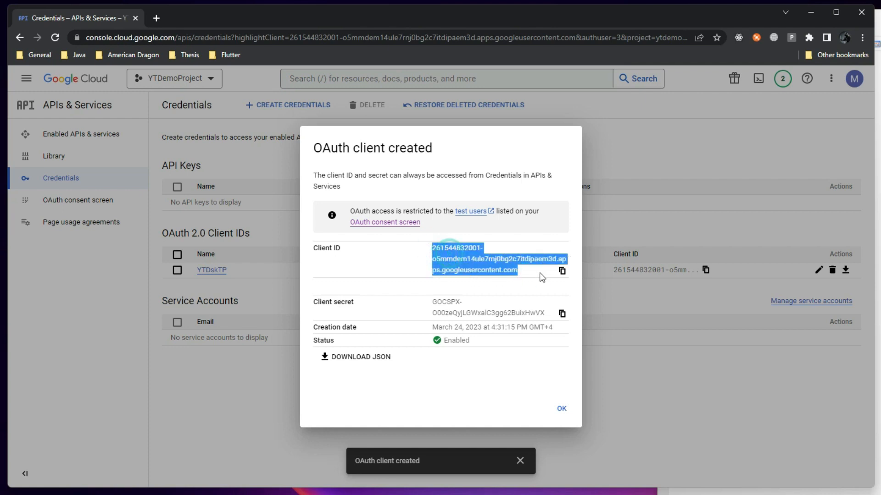
Copy the client ID and paste it on line 1 of the Notepad2e note
{"action": "key", "text": "alt+Tab"}
{"action": "key", "text": "alt+Tab"}
{"action": "left_click", "coordinate": [499, 279]}
{"action": "left_click", "coordinate": [562, 272]}
{"action": "key", "text": "alt+Tab"}
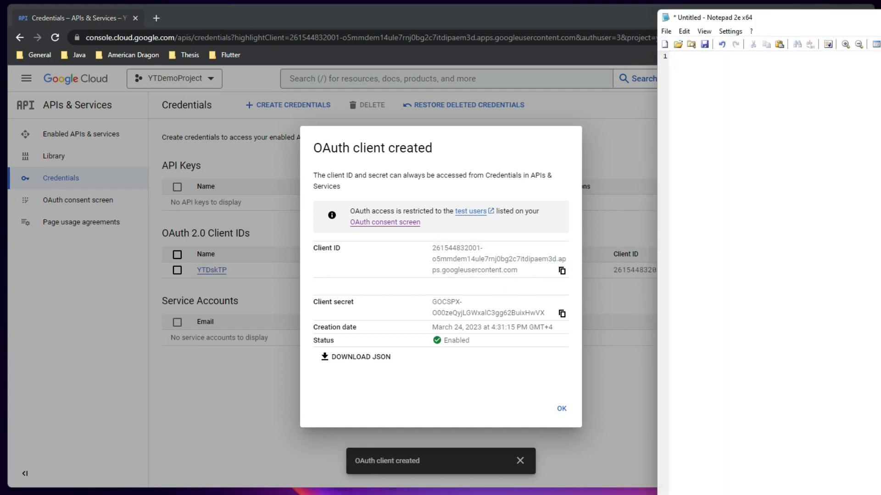
{"action": "key", "text": "ctrl+v"}
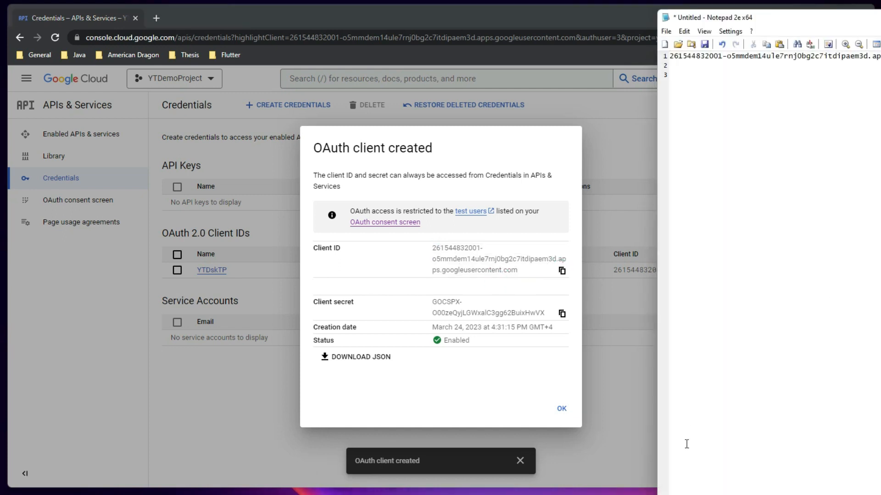
Paste the client secret on line 3 and close the OAuth client created confirmation
{"action": "left_click", "coordinate": [562, 314]}
{"action": "key", "text": "alt+Tab"}
{"action": "key", "text": "ctrl+v"}
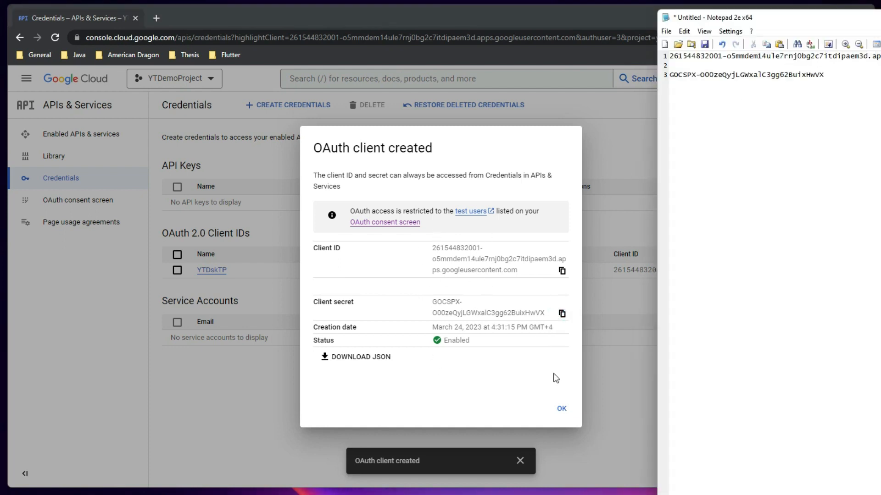
{"action": "left_click", "coordinate": [561, 408]}
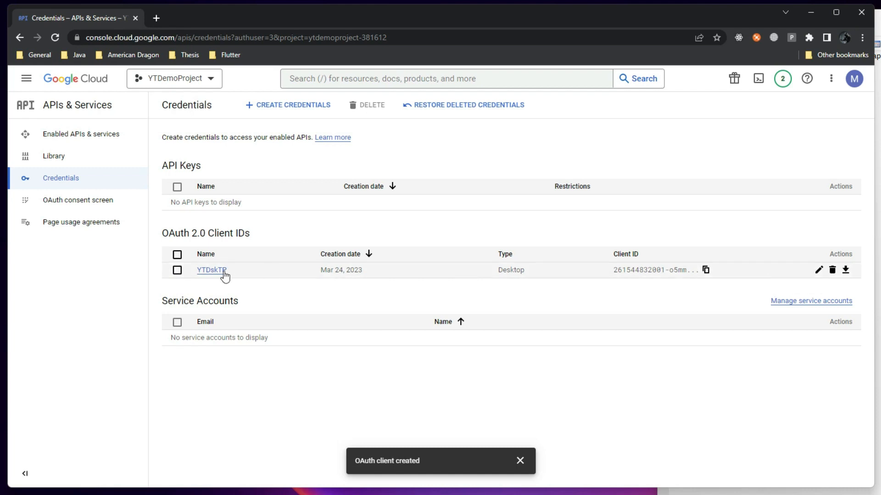
{"action": "left_click", "coordinate": [177, 271]}
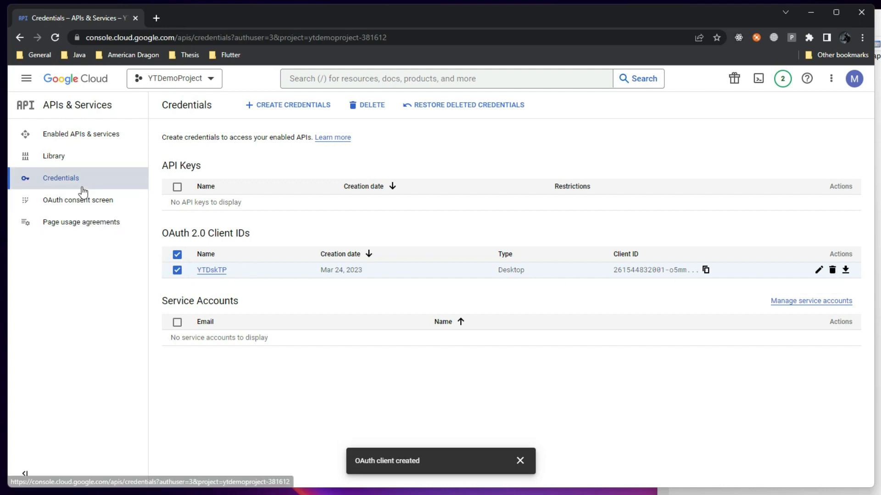
Check the client ID on line 1 and the secret on line 3 of the note
{"action": "key", "text": "alt+Tab"}
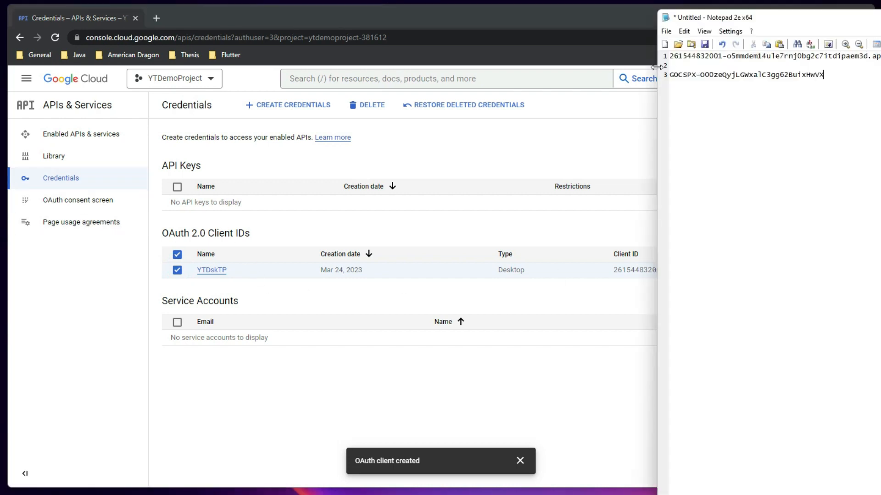
{"action": "left_click_drag", "start_coordinate": [670, 57], "coordinate": [879, 57]}
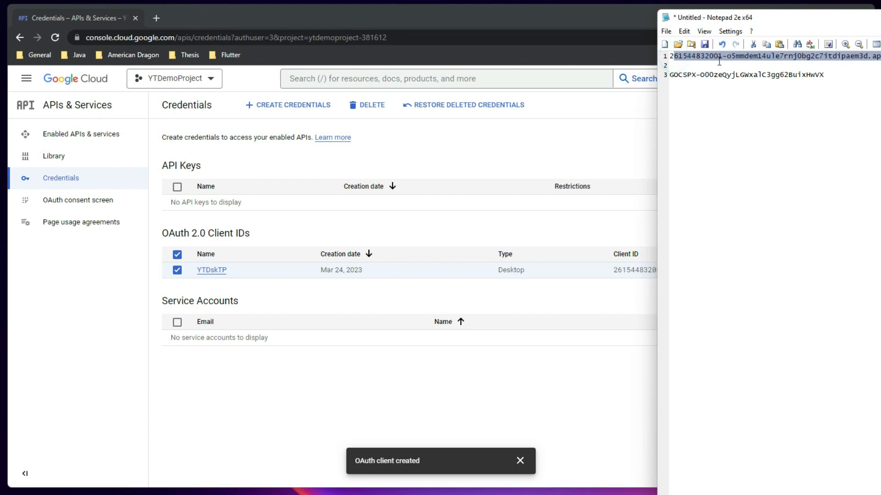
{"action": "left_click", "coordinate": [704, 64]}
{"action": "left_click_drag", "start_coordinate": [673, 56], "coordinate": [878, 56]}
{"action": "left_click_drag", "start_coordinate": [677, 75], "coordinate": [824, 75]}
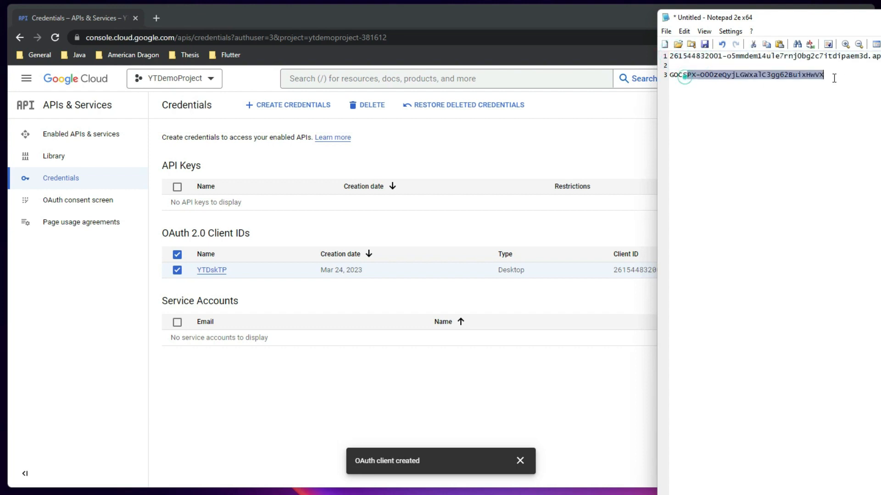
{"action": "left_click", "coordinate": [801, 153]}
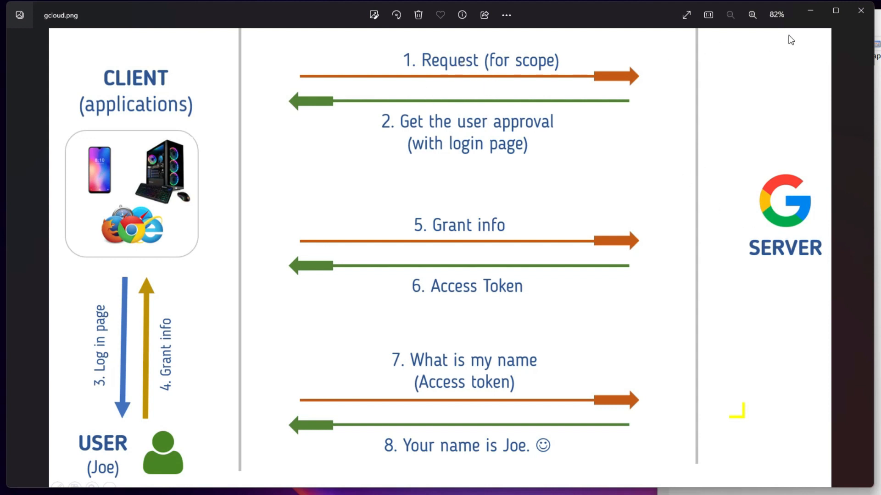
Add a new browser tab and try a Google Cloud search for 'authoriz'
{"action": "left_click", "coordinate": [816, 11]}
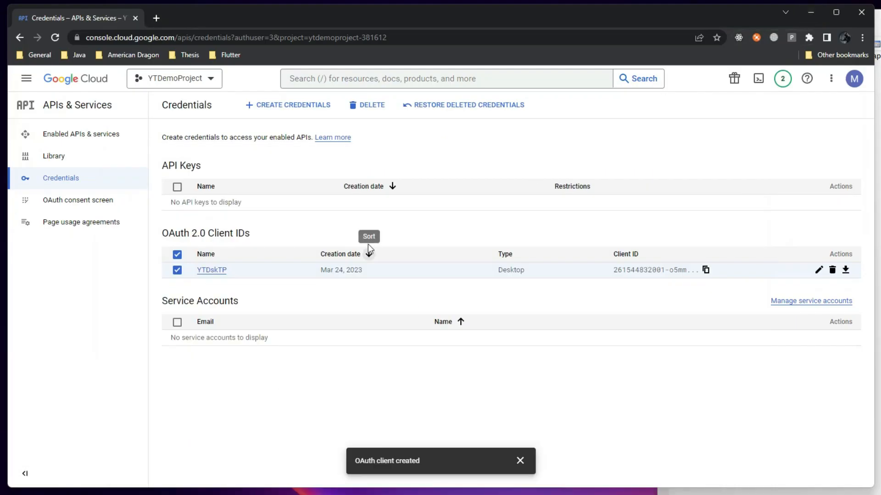
{"action": "left_click", "coordinate": [163, 18]}
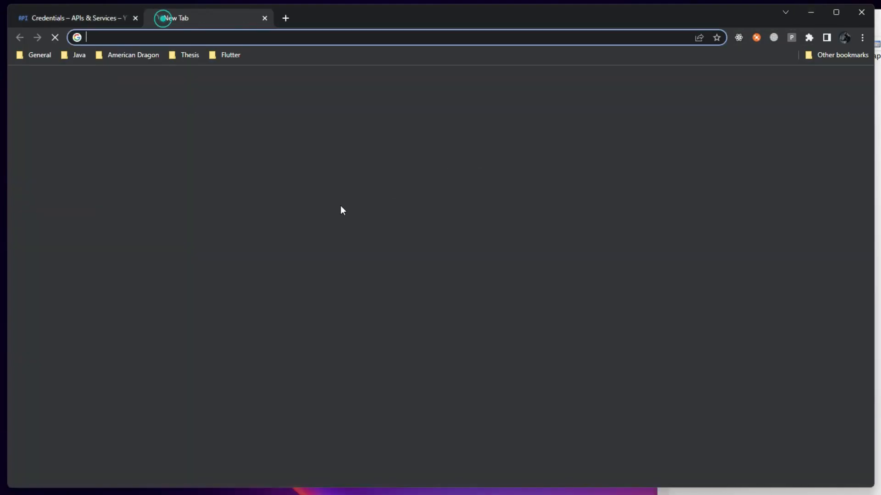
{"action": "left_click", "coordinate": [79, 19]}
{"action": "left_click", "coordinate": [418, 78]}
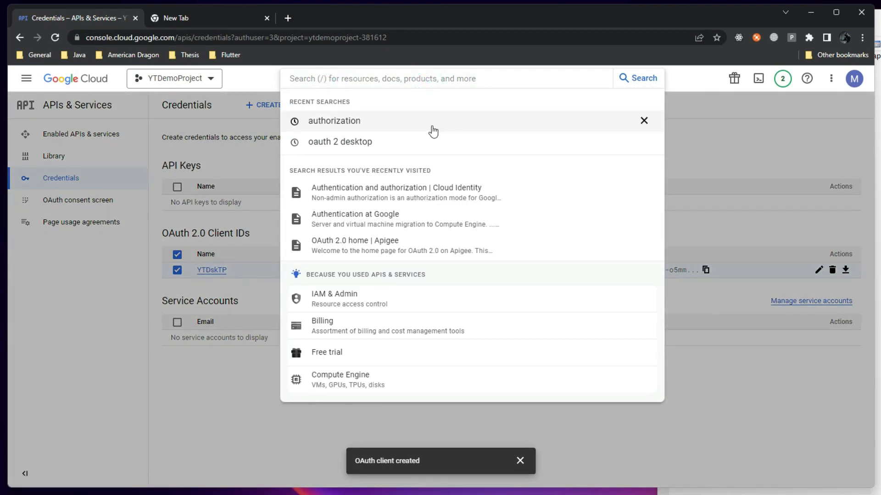
{"action": "type", "text": "authen"}
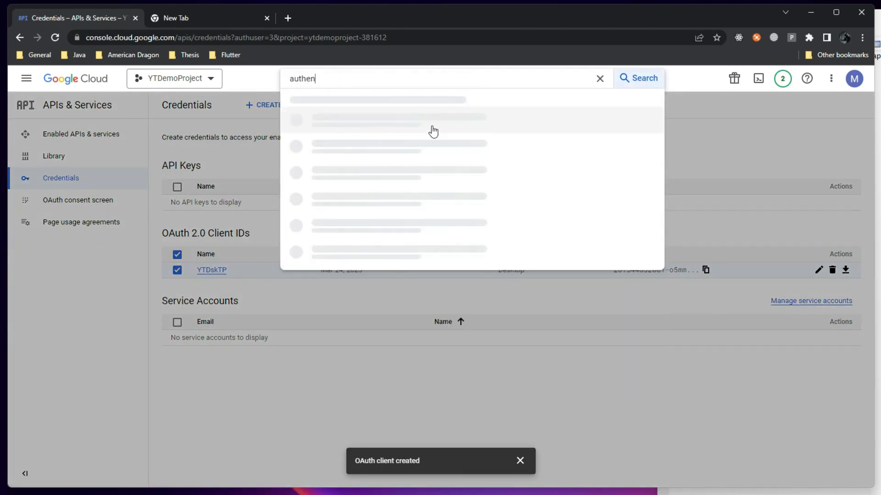
{"action": "type", "text": "tic"}
{"action": "key", "text": "BackSpace"}
{"action": "key", "text": "BackSpace"}
{"action": "key", "text": "BackSpace"}
{"action": "key", "text": "BackSpace"}
{"action": "key", "text": "BackSpace"}
{"action": "key", "text": "BackSpace"}
{"action": "key", "text": "BackSpace"}
{"action": "key", "text": "BackSpace"}
{"action": "key", "text": "BackSpace"}
{"action": "type", "text": "authorization policies"}
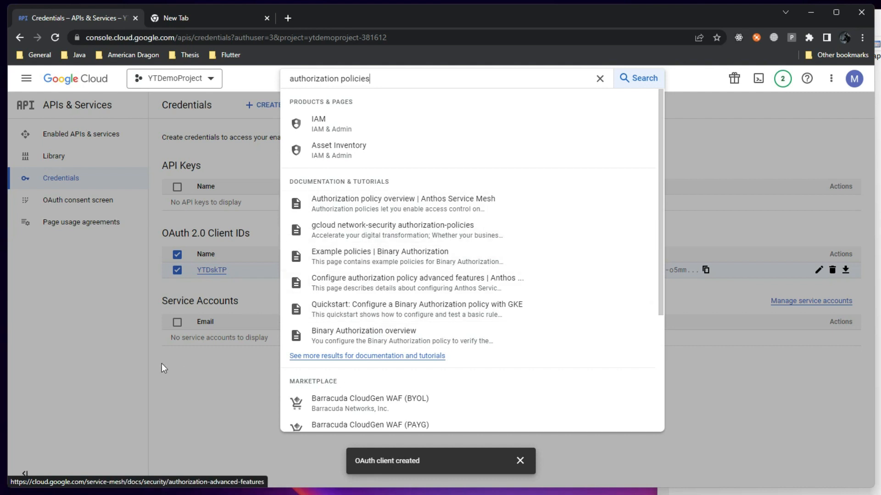
{"action": "left_click", "coordinate": [101, 362]}
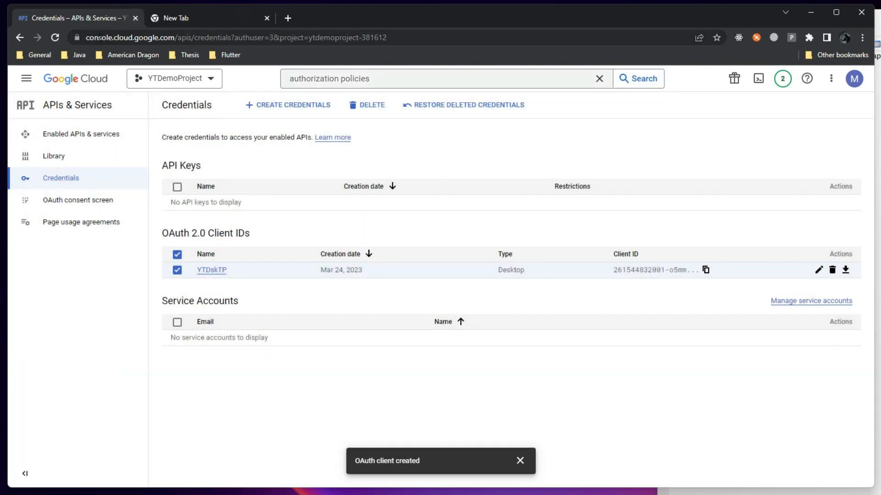
{"action": "left_click", "coordinate": [211, 19]}
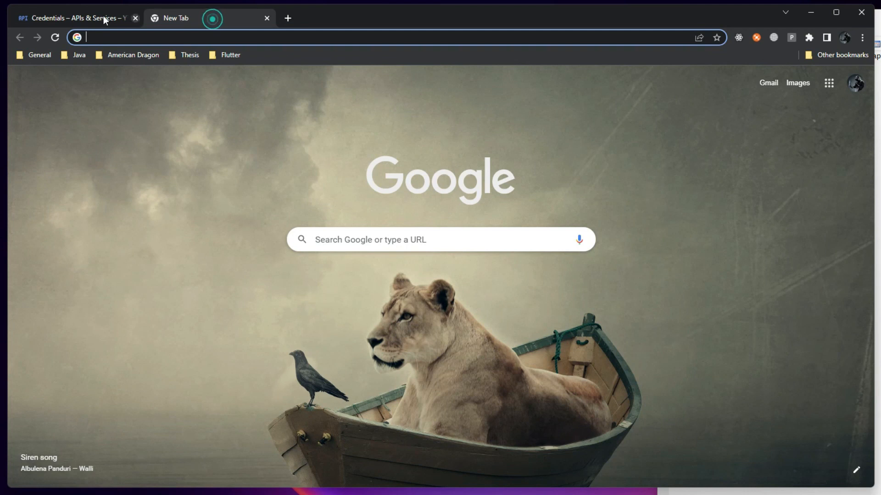
{"action": "left_click", "coordinate": [103, 16]}
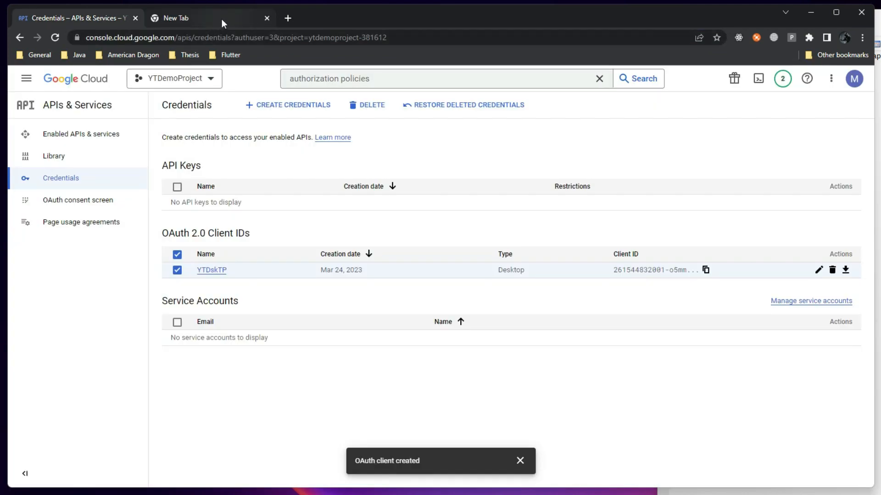
Search 'developers google.com' in the new tab and open the Google Developers site
{"action": "left_click", "coordinate": [108, 305]}
{"action": "left_click", "coordinate": [197, 19]}
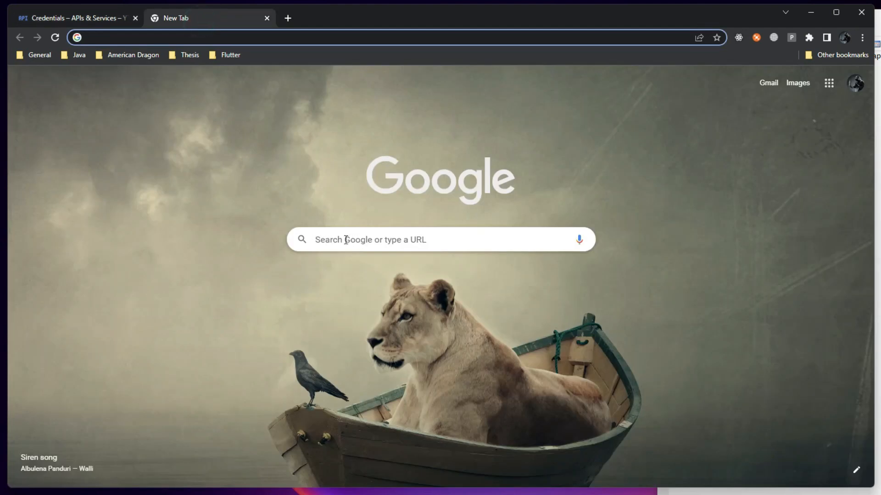
{"action": "left_click", "coordinate": [439, 239]}
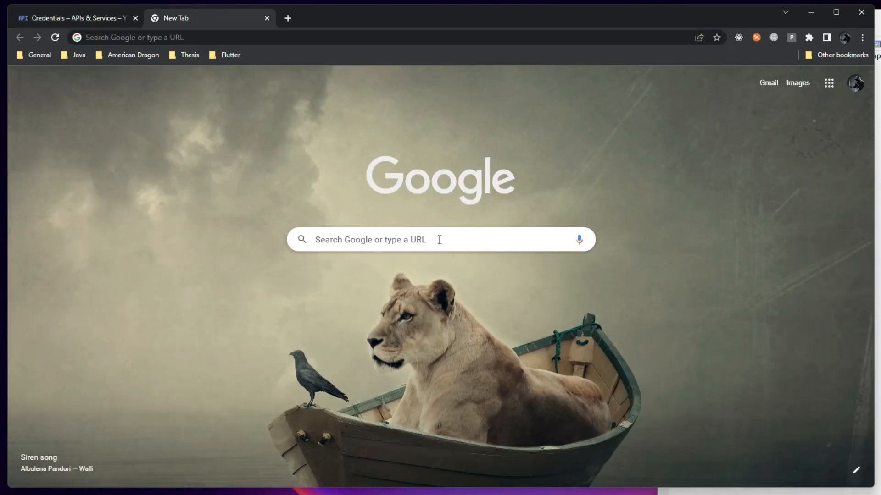
{"action": "type", "text": "d"}
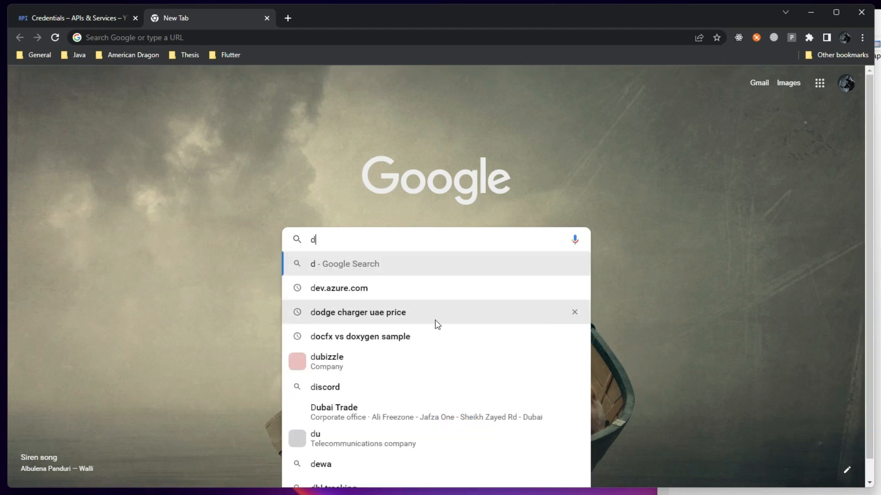
{"action": "left_click", "coordinate": [203, 38]}
{"action": "type", "text": "develo"}
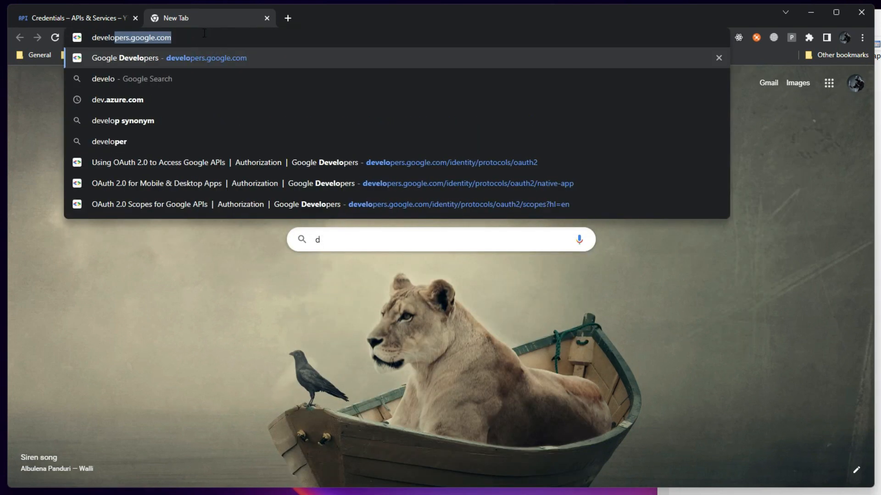
{"action": "type", "text": "pers google.com"}
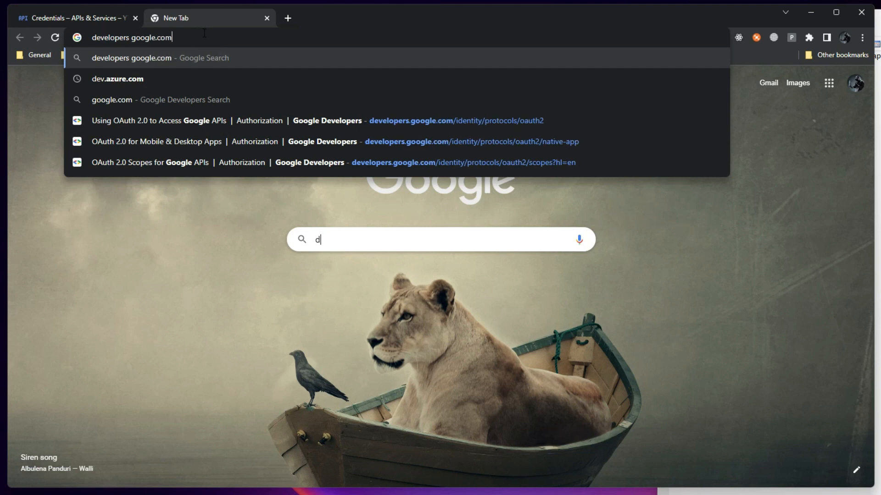
{"action": "key", "text": "Return"}
{"action": "left_click", "coordinate": [165, 201]}
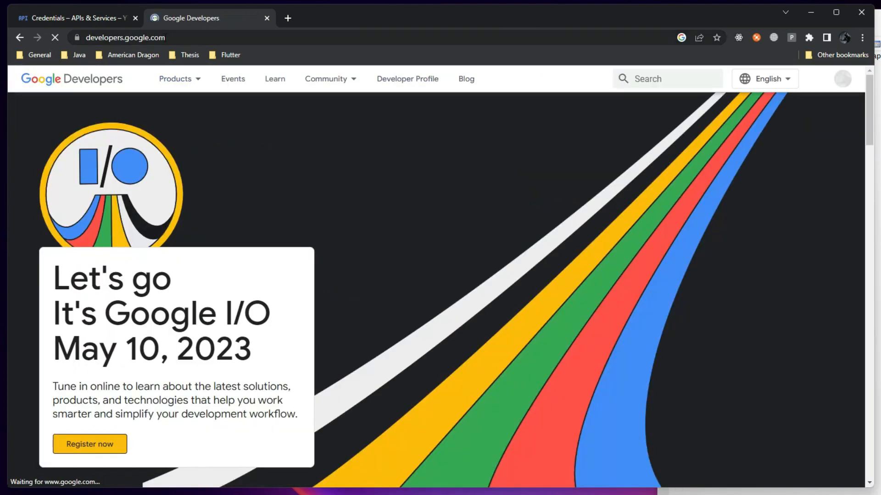
Search 'authorization poll' and open OAuth 2.0 Policies and Comply with OAuth 2.0 policies in tabs
{"action": "left_click_drag", "start_coordinate": [150, 37], "coordinate": [90, 37]}
{"action": "left_click", "coordinate": [663, 92]}
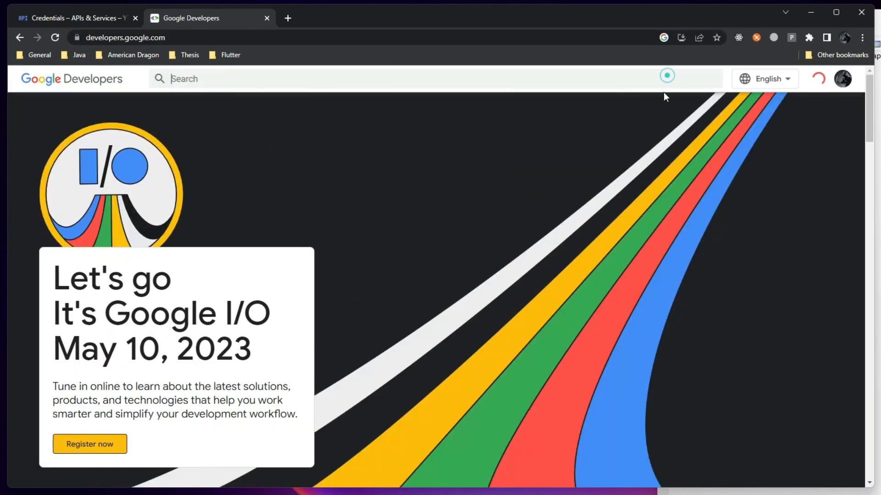
{"action": "type", "text": "author"}
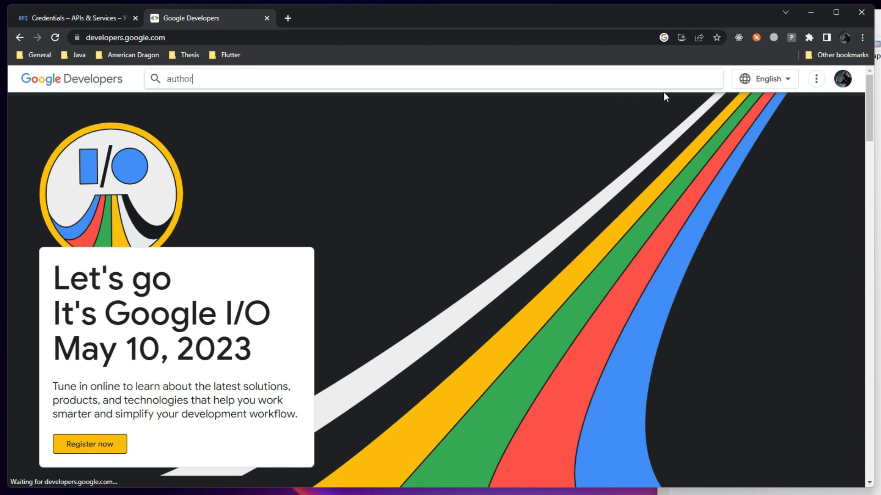
{"action": "type", "text": "izatio"}
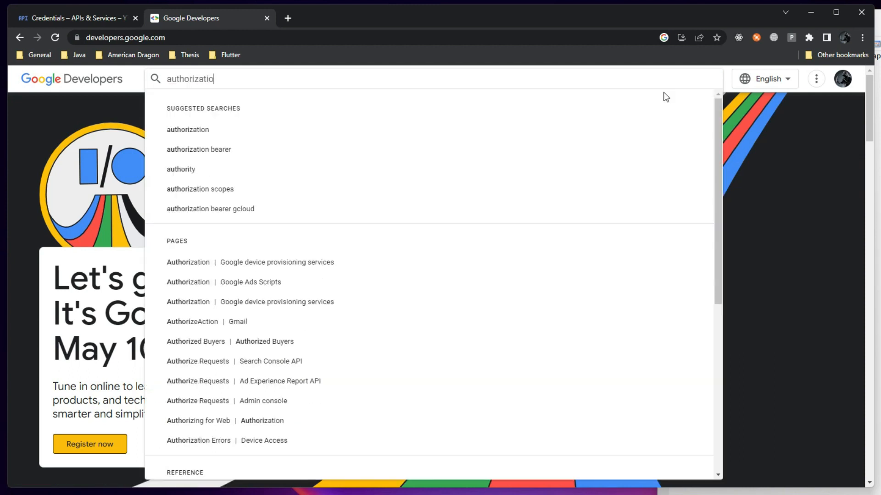
{"action": "type", "text": "n poll"}
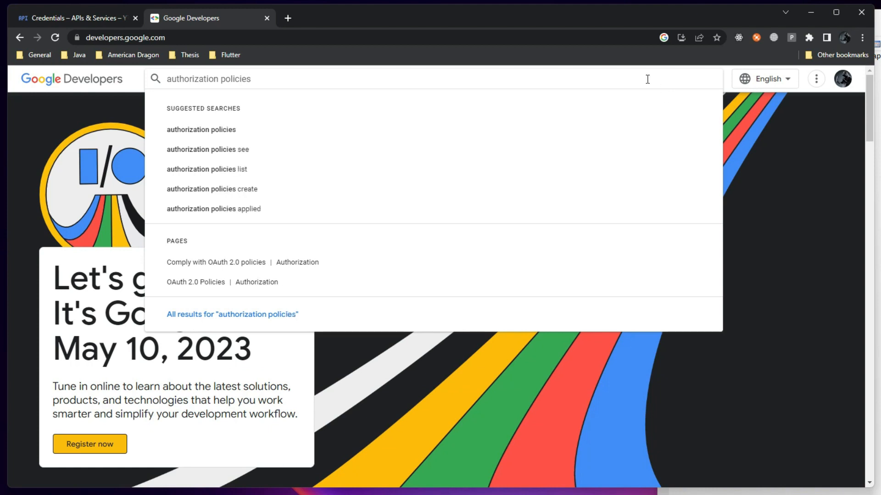
{"action": "scroll", "coordinate": [221, 286], "scroll_direction": "down", "scroll_amount": 1}
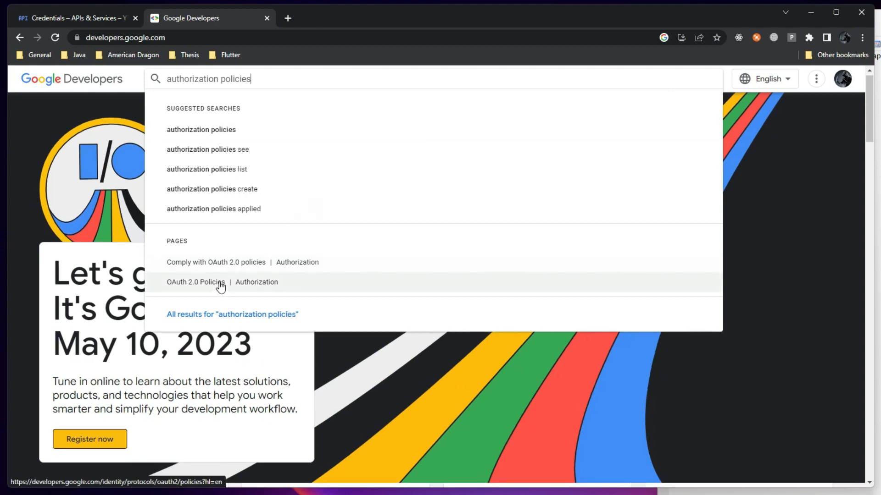
{"action": "middle_click", "coordinate": [221, 286]}
{"action": "middle_click", "coordinate": [235, 271]}
{"action": "left_click", "coordinate": [363, 15]}
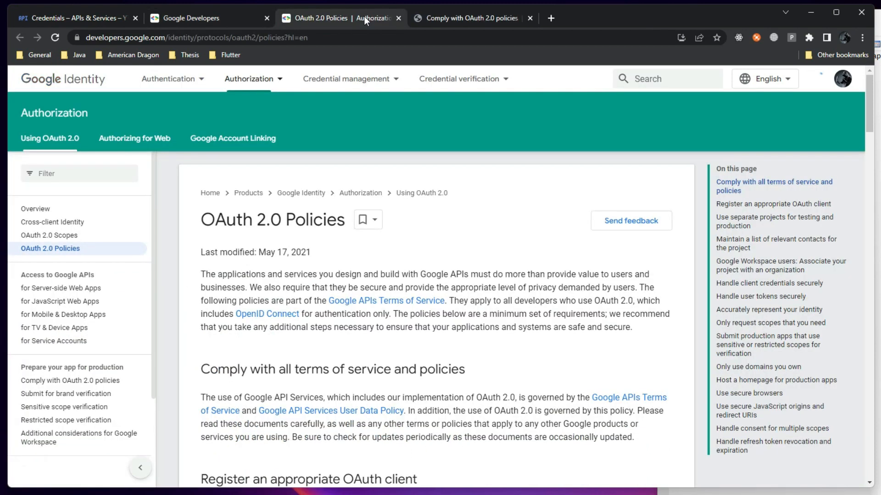
Close the Comply tab and open the OAuth 2.0 for Mobile & Desktop Apps guide separately
{"action": "middle_click", "coordinate": [463, 18]}
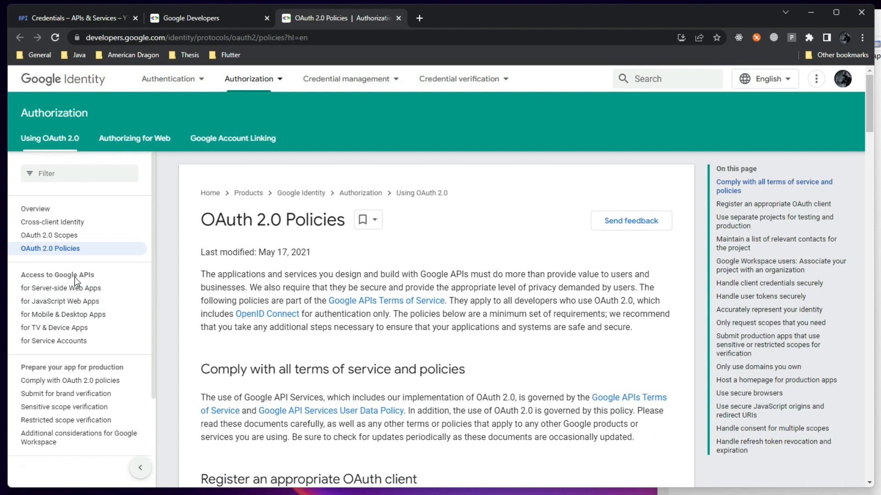
{"action": "middle_click", "coordinate": [91, 316]}
{"action": "left_click", "coordinate": [466, 20]}
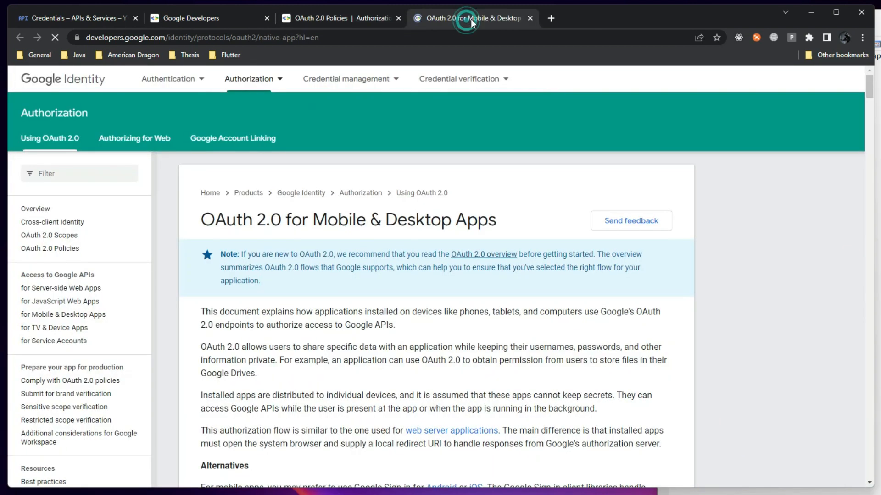
{"action": "left_click", "coordinate": [365, 14]}
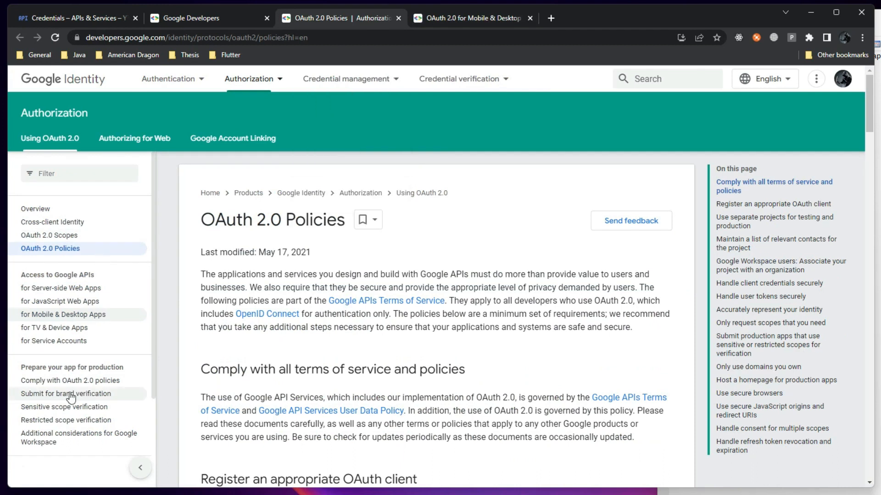
{"action": "left_click", "coordinate": [44, 208]}
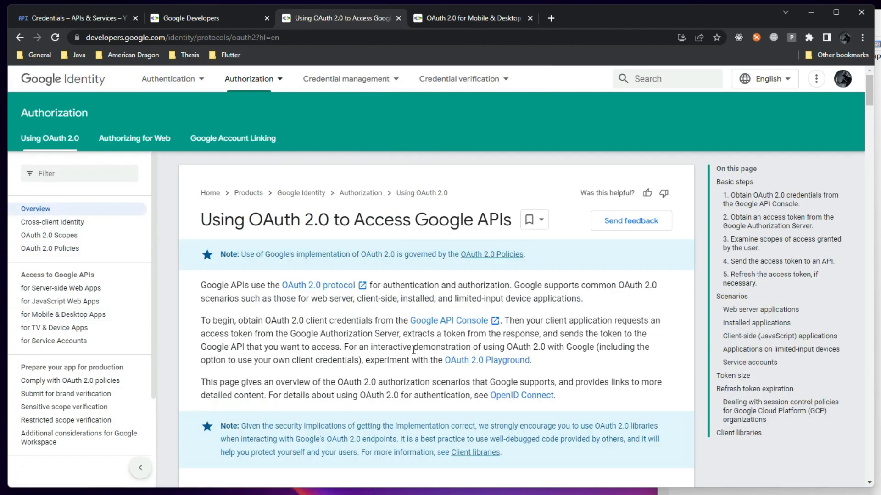
Scroll the Using OAuth 2.0 overview through its basic steps
{"action": "scroll", "coordinate": [409, 335], "scroll_direction": "down", "scroll_amount": 5}
{"action": "scroll", "coordinate": [409, 335], "scroll_direction": "down", "scroll_amount": 2}
{"action": "scroll", "coordinate": [382, 309], "scroll_direction": "down", "scroll_amount": 1}
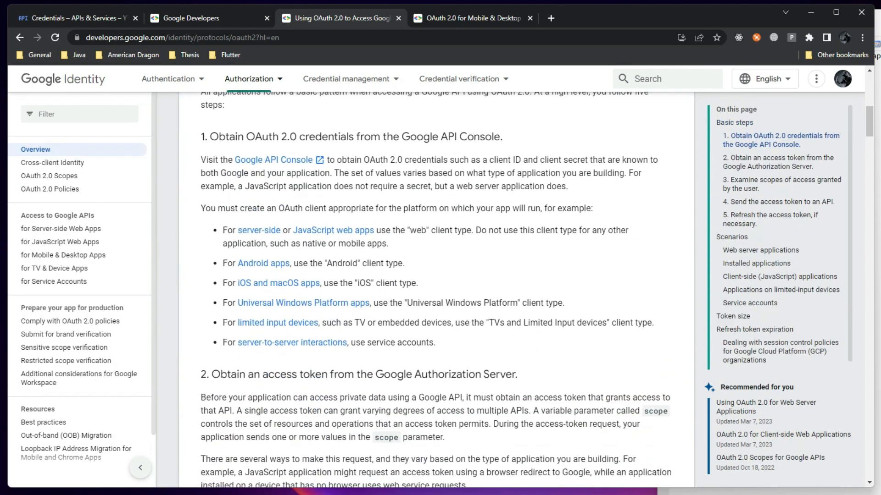
{"action": "scroll", "coordinate": [421, 328], "scroll_direction": "down", "scroll_amount": 5}
{"action": "scroll", "coordinate": [421, 328], "scroll_direction": "down", "scroll_amount": 8}
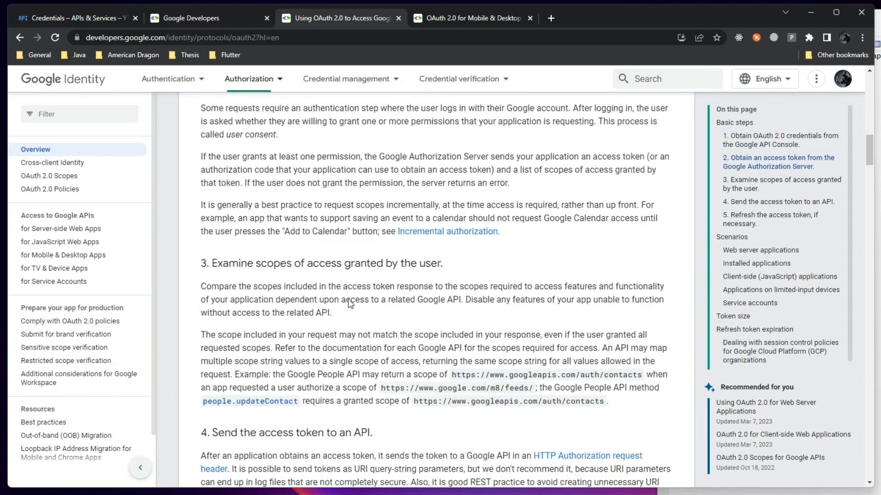
{"action": "scroll", "coordinate": [333, 293], "scroll_direction": "up", "scroll_amount": 10}
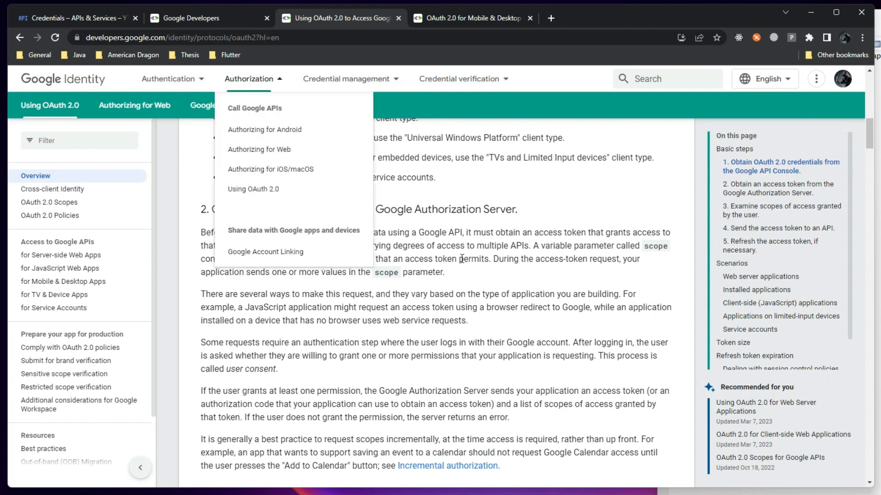
Read the Scenarios section down to the web server applications flow diagram
{"action": "left_click", "coordinate": [526, 271]}
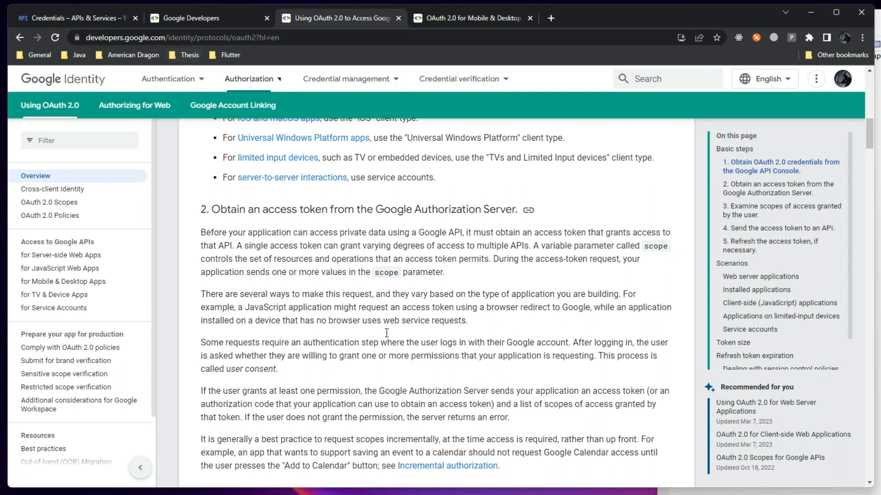
{"action": "scroll", "coordinate": [418, 250], "scroll_direction": "down", "scroll_amount": 7}
{"action": "scroll", "coordinate": [417, 250], "scroll_direction": "down", "scroll_amount": 14}
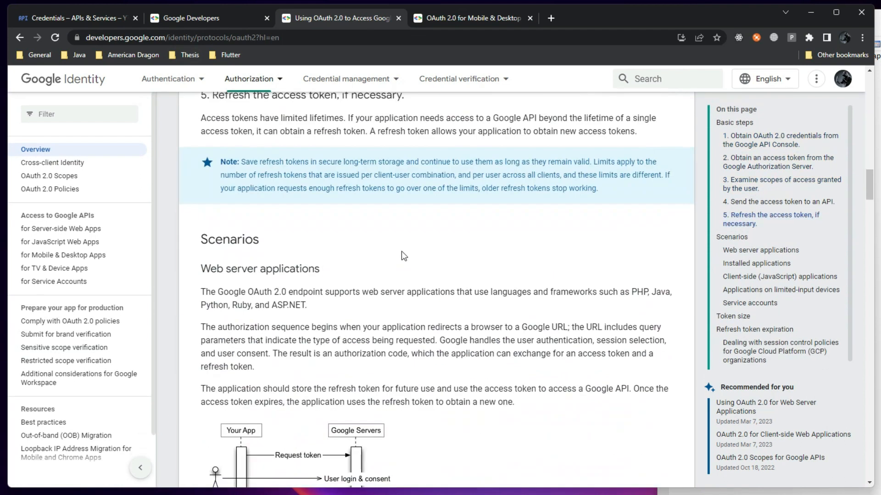
{"action": "scroll", "coordinate": [255, 213], "scroll_direction": "up", "scroll_amount": 2}
{"action": "scroll", "coordinate": [257, 215], "scroll_direction": "down", "scroll_amount": 2}
{"action": "scroll", "coordinate": [267, 236], "scroll_direction": "up", "scroll_amount": 2}
{"action": "left_click_drag", "start_coordinate": [212, 157], "coordinate": [279, 159]}
{"action": "scroll", "coordinate": [272, 297], "scroll_direction": "down", "scroll_amount": 2}
{"action": "scroll", "coordinate": [275, 302], "scroll_direction": "down", "scroll_amount": 2}
{"action": "left_click", "coordinate": [446, 279]}
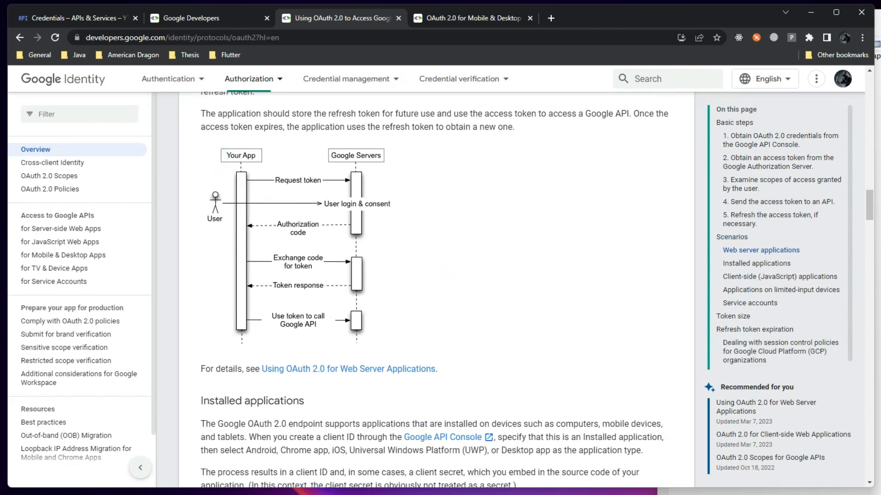
Compare with the saved OAuth flow diagram image, then return to the docs
{"action": "key", "text": "alt+Tab"}
{"action": "left_click_drag", "start_coordinate": [564, 11], "coordinate": [462, 320]}
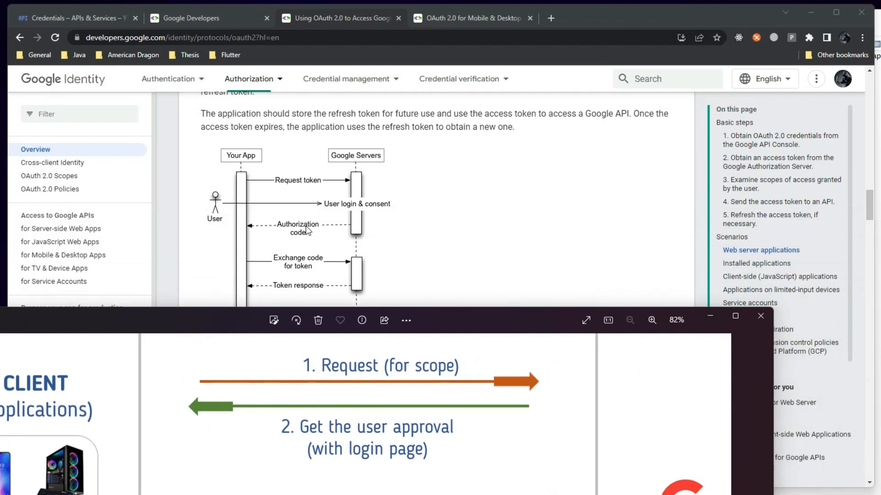
{"action": "left_click", "coordinate": [318, 237]}
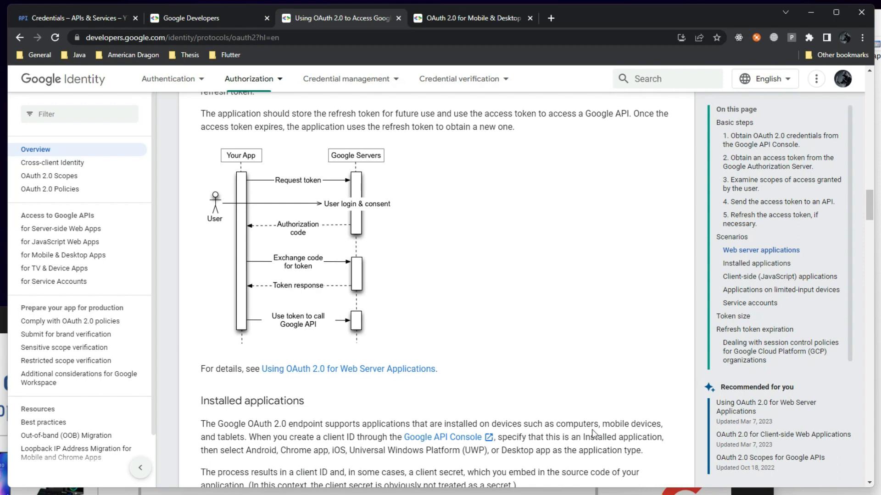
Read the installed applications scenario in the overview
{"action": "left_click", "coordinate": [536, 240]}
{"action": "scroll", "coordinate": [384, 257], "scroll_direction": "down", "scroll_amount": 10}
{"action": "scroll", "coordinate": [273, 183], "scroll_direction": "up", "scroll_amount": 2}
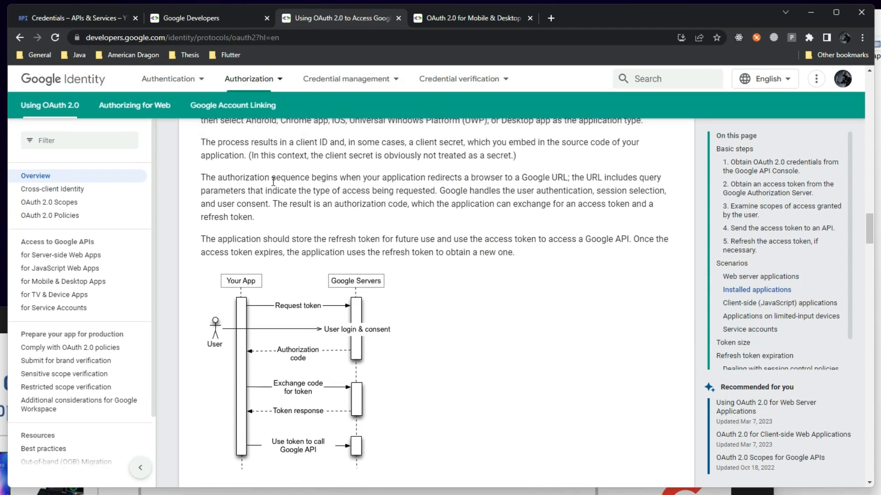
{"action": "scroll", "coordinate": [274, 182], "scroll_direction": "up", "scroll_amount": 3}
{"action": "double_click", "coordinate": [258, 180]}
{"action": "scroll", "coordinate": [285, 282], "scroll_direction": "down", "scroll_amount": 6}
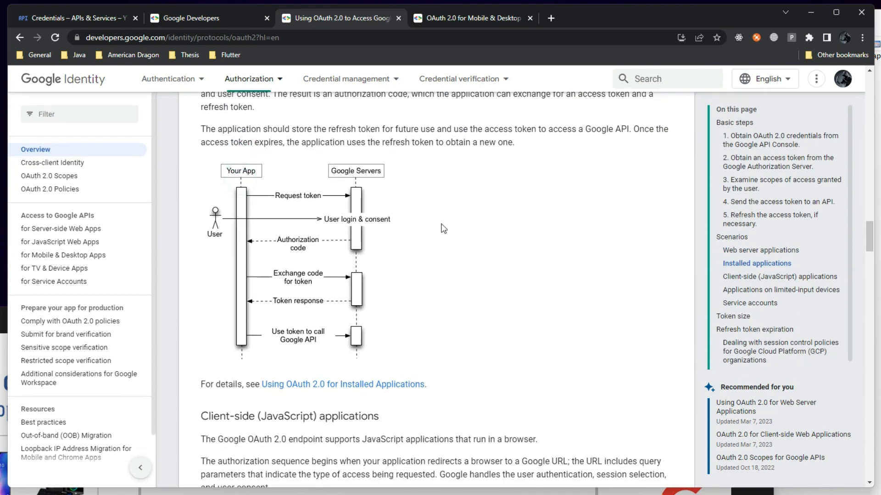
{"action": "scroll", "coordinate": [443, 228], "scroll_direction": "down", "scroll_amount": 12}
{"action": "scroll", "coordinate": [363, 322], "scroll_direction": "down", "scroll_amount": 5}
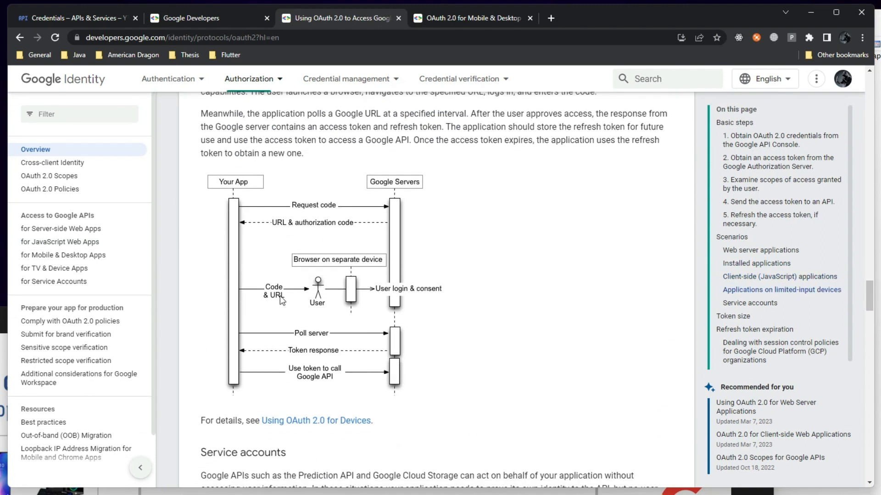
{"action": "scroll", "coordinate": [281, 299], "scroll_direction": "up", "scroll_amount": 5}
Read the limited-input devices and service account scenarios, then close the overview tab
{"action": "left_click_drag", "start_coordinate": [286, 193], "coordinate": [364, 195]}
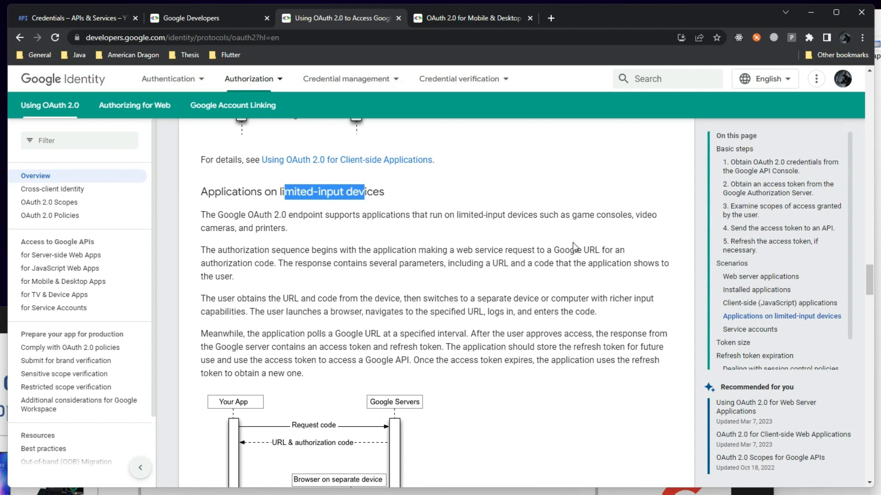
{"action": "left_click_drag", "start_coordinate": [581, 214], "coordinate": [341, 258]}
{"action": "scroll", "coordinate": [324, 238], "scroll_direction": "down", "scroll_amount": 5}
{"action": "left_click_drag", "start_coordinate": [303, 234], "coordinate": [289, 245]}
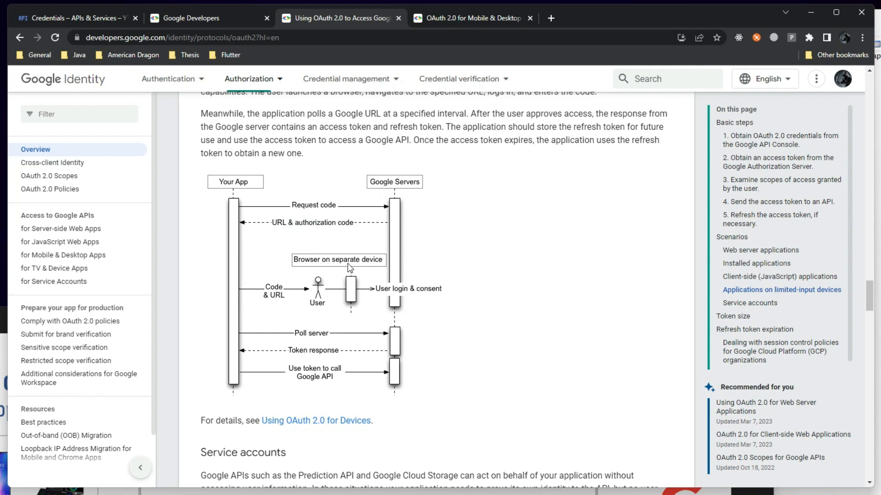
{"action": "scroll", "coordinate": [368, 347], "scroll_direction": "down", "scroll_amount": 4}
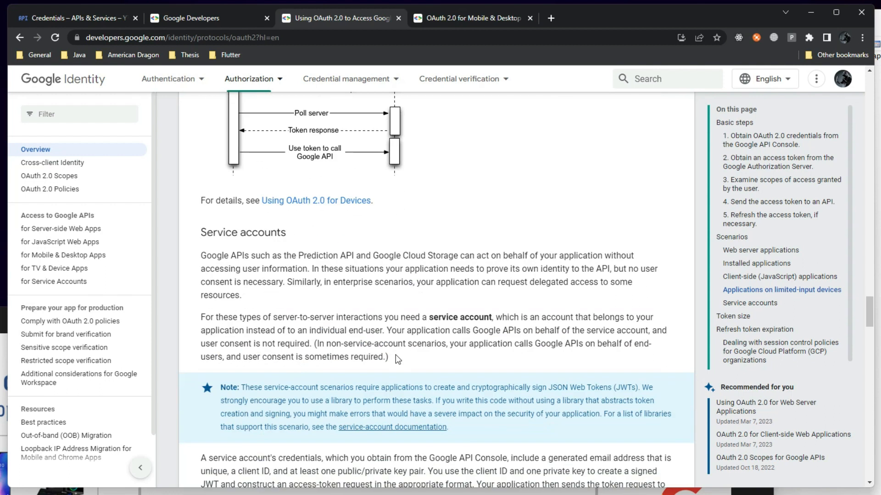
{"action": "scroll", "coordinate": [363, 320], "scroll_direction": "down", "scroll_amount": 10}
{"action": "scroll", "coordinate": [363, 320], "scroll_direction": "up", "scroll_amount": 5}
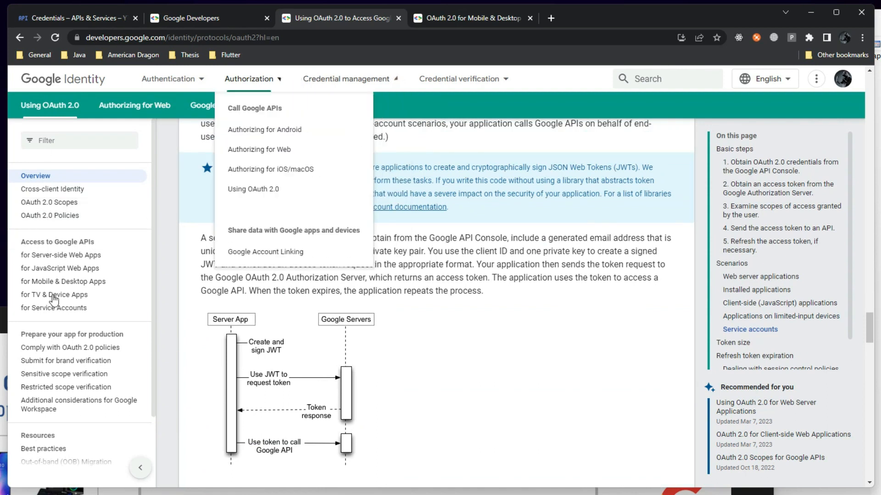
{"action": "left_click", "coordinate": [398, 18]}
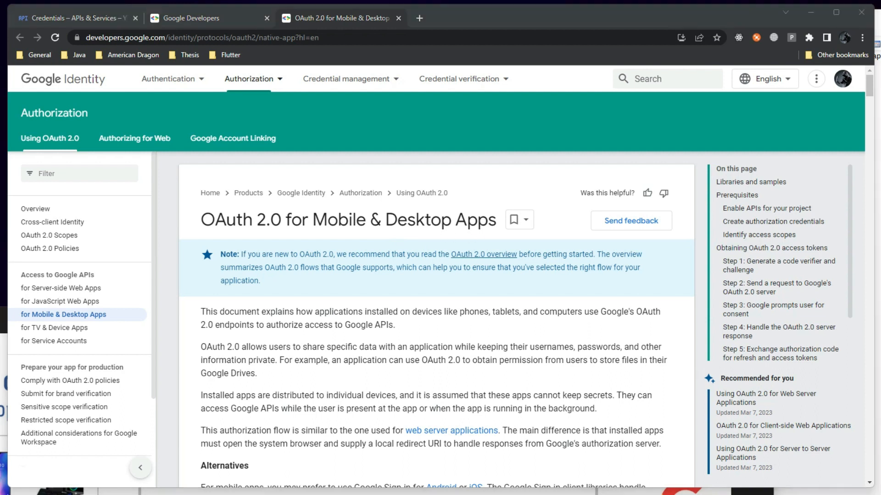
Scroll the Mobile & Desktop Apps guide down to the Step 1 section
{"action": "left_click", "coordinate": [338, 335]}
{"action": "scroll", "coordinate": [338, 335], "scroll_direction": "down", "scroll_amount": 20}
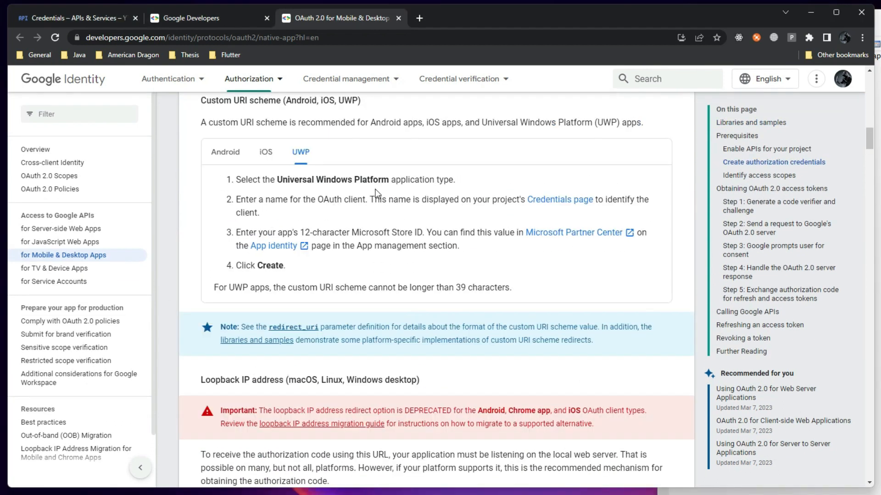
{"action": "scroll", "coordinate": [404, 301], "scroll_direction": "down", "scroll_amount": 12}
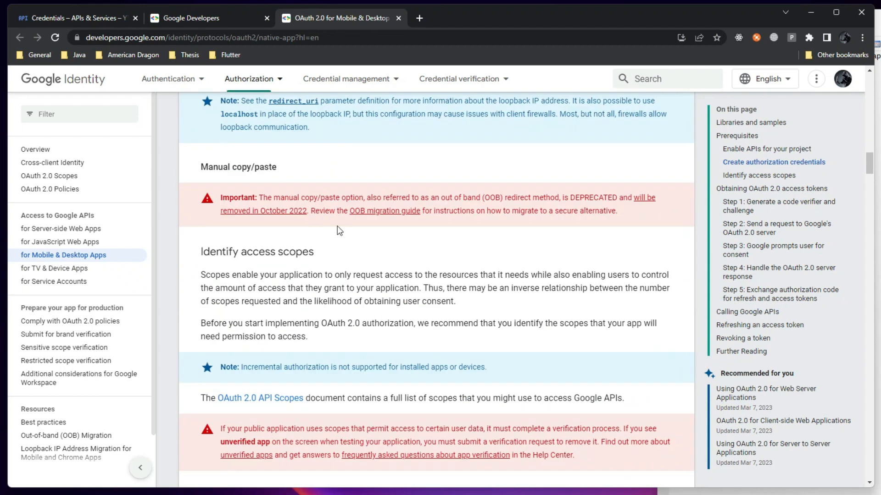
{"action": "scroll", "coordinate": [350, 273], "scroll_direction": "down", "scroll_amount": 5}
{"action": "left_click_drag", "start_coordinate": [230, 176], "coordinate": [408, 178]}
{"action": "left_click", "coordinate": [454, 182]}
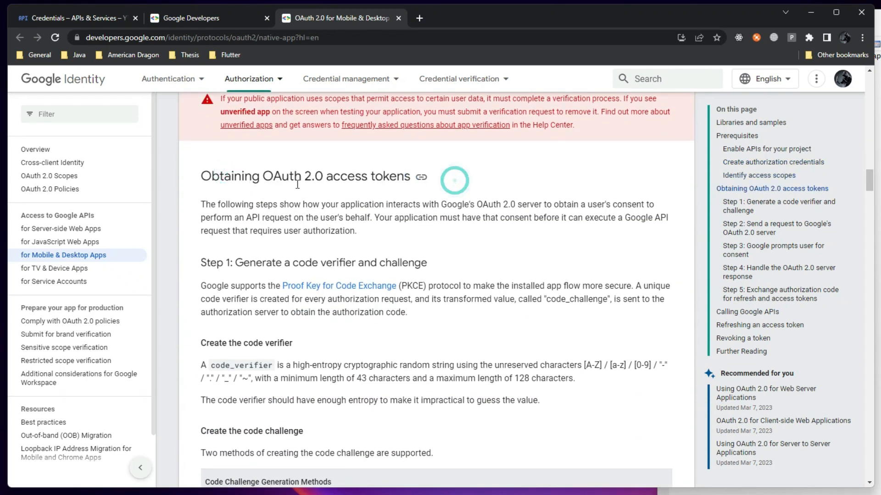
{"action": "left_click_drag", "start_coordinate": [256, 264], "coordinate": [414, 267]}
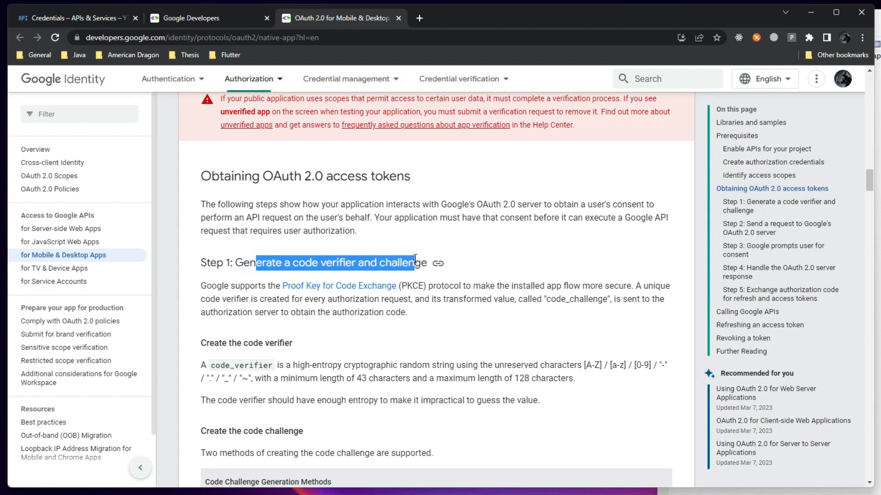
{"action": "scroll", "coordinate": [319, 304], "scroll_direction": "down", "scroll_amount": 4}
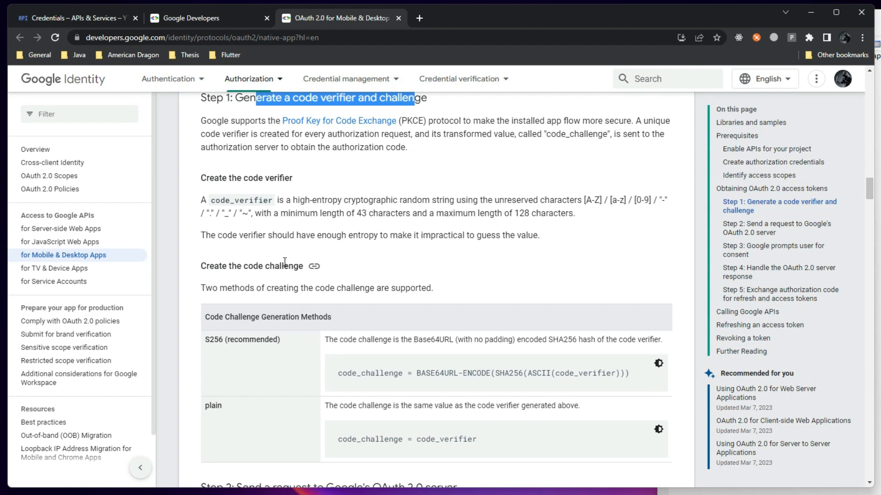
{"action": "scroll", "coordinate": [299, 255], "scroll_direction": "up", "scroll_amount": 2}
{"action": "left_click", "coordinate": [299, 207]}
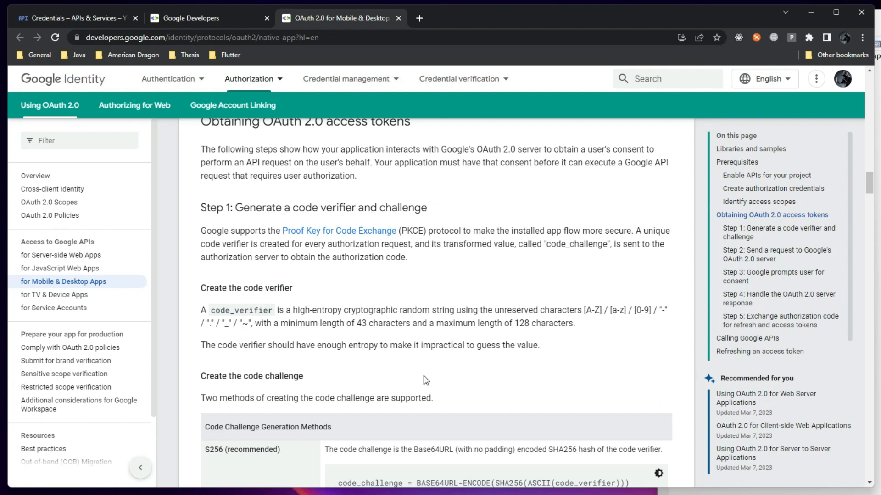
Continue reading to Step 2, highlighting the Step 1 and Step 2 headings
{"action": "scroll", "coordinate": [423, 376], "scroll_direction": "down", "scroll_amount": 1}
{"action": "scroll", "coordinate": [399, 273], "scroll_direction": "down", "scroll_amount": 2}
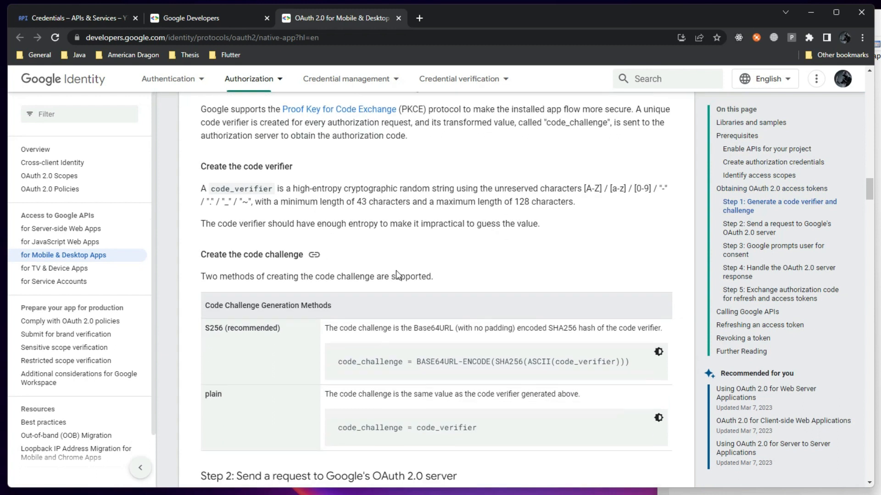
{"action": "scroll", "coordinate": [293, 229], "scroll_direction": "up", "scroll_amount": 2}
{"action": "left_click_drag", "start_coordinate": [250, 153], "coordinate": [408, 153]}
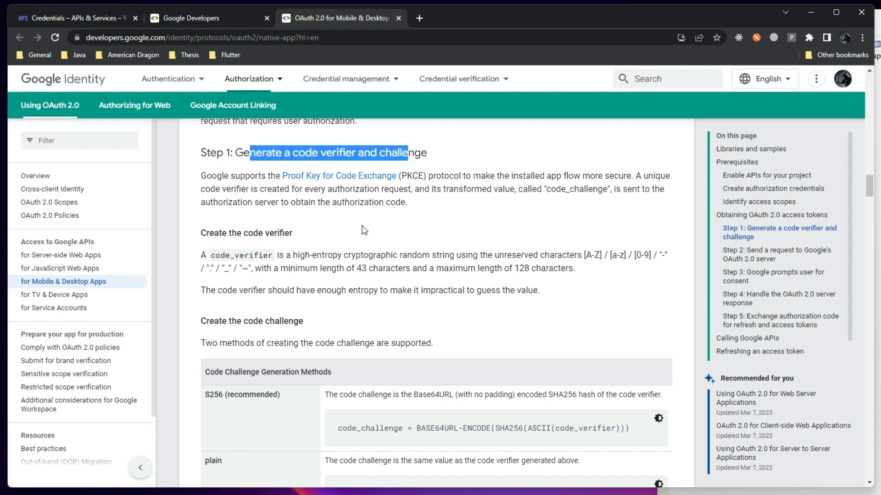
{"action": "scroll", "coordinate": [368, 247], "scroll_direction": "down", "scroll_amount": 7}
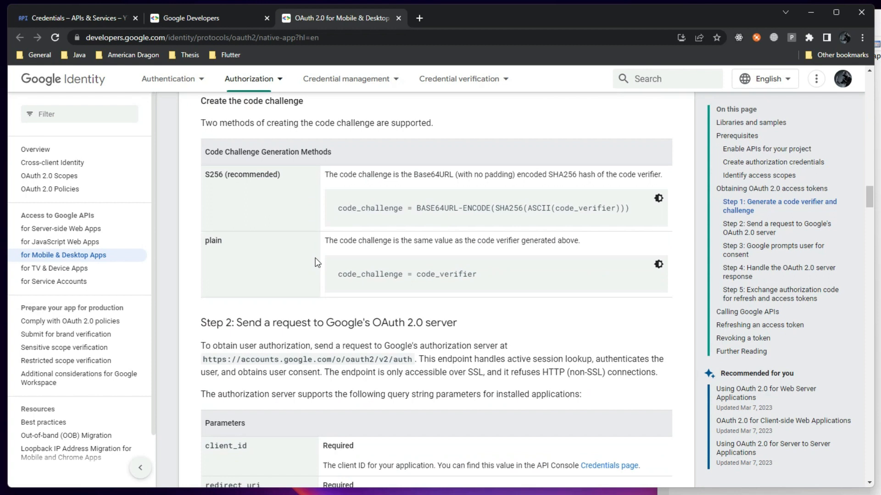
{"action": "left_click_drag", "start_coordinate": [256, 213], "coordinate": [441, 213]}
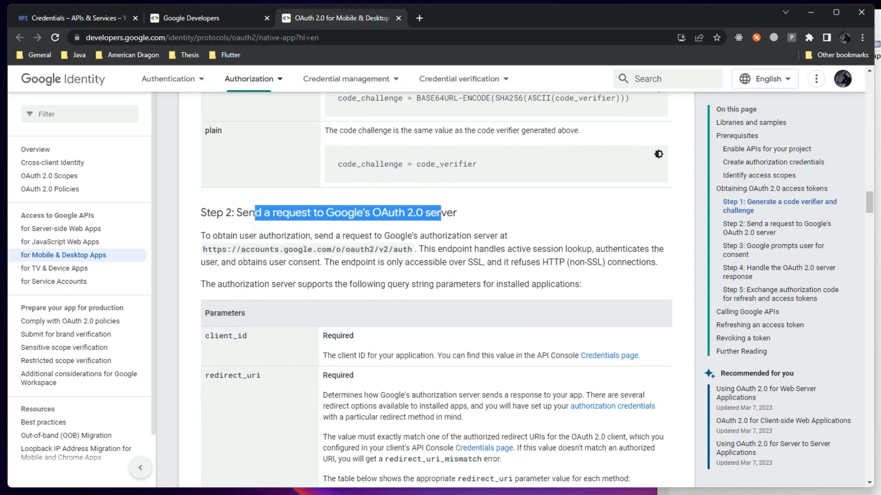
{"action": "left_click", "coordinate": [390, 493]}
{"action": "left_click_drag", "start_coordinate": [472, 306], "coordinate": [564, 233]}
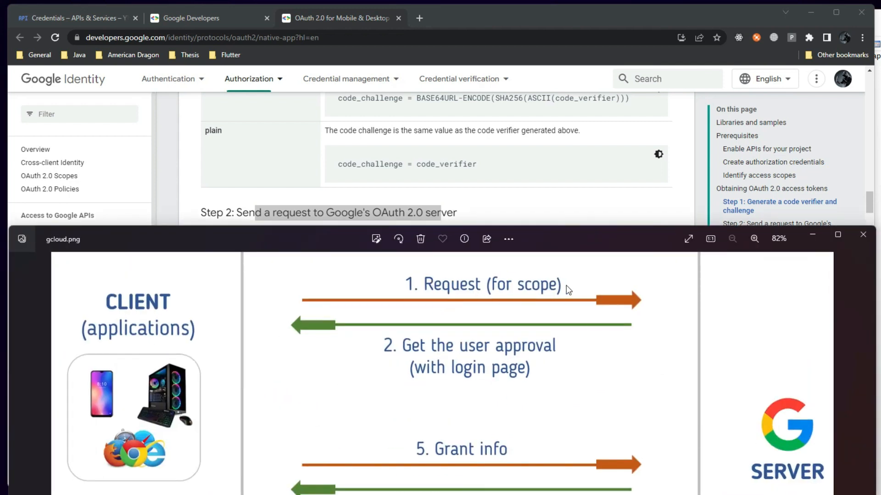
{"action": "left_click", "coordinate": [813, 235]}
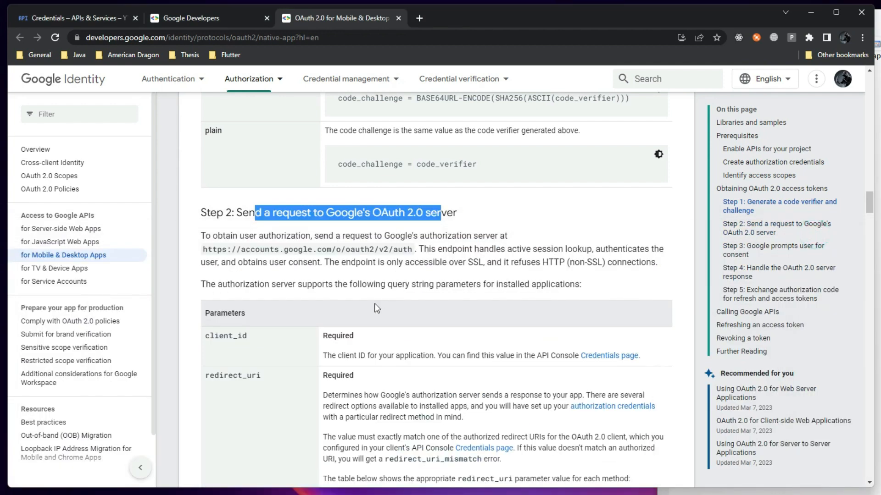
{"action": "left_click_drag", "start_coordinate": [203, 250], "coordinate": [412, 251]}
{"action": "key", "text": "ctrl+c"}
{"action": "key", "text": "alt+Tab"}
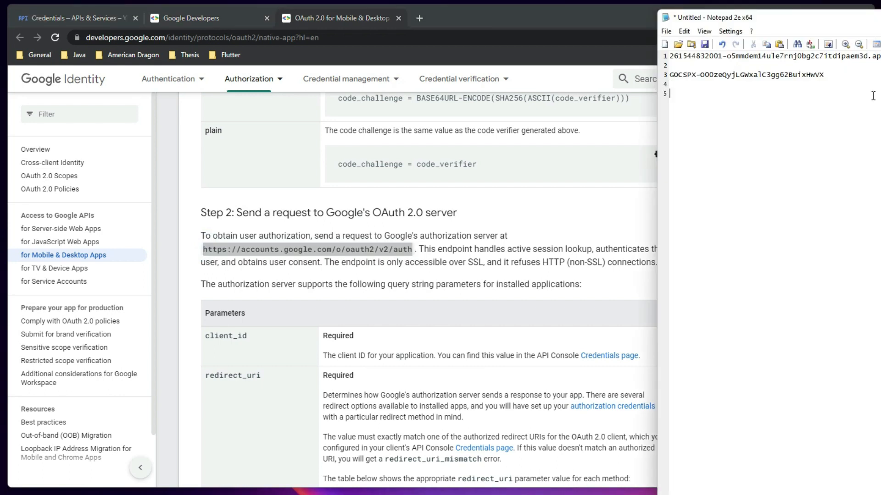
{"action": "type", "text": "client id "}
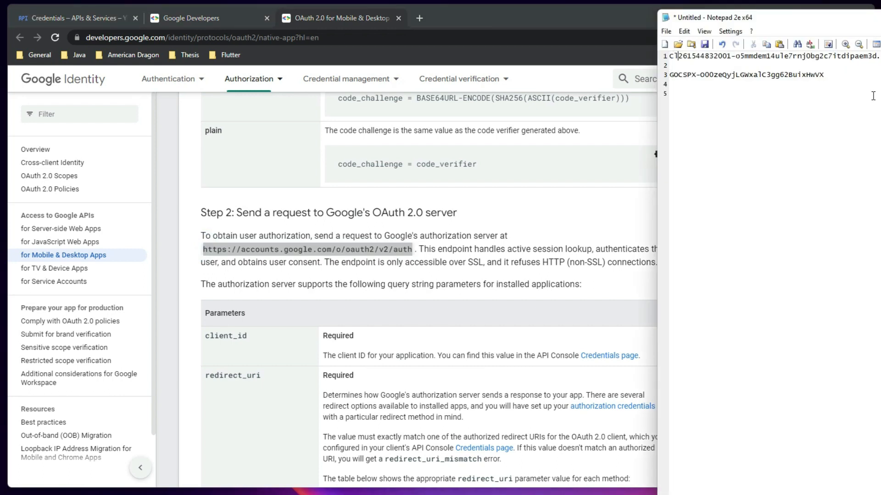
{"action": "type", "text": ":"}
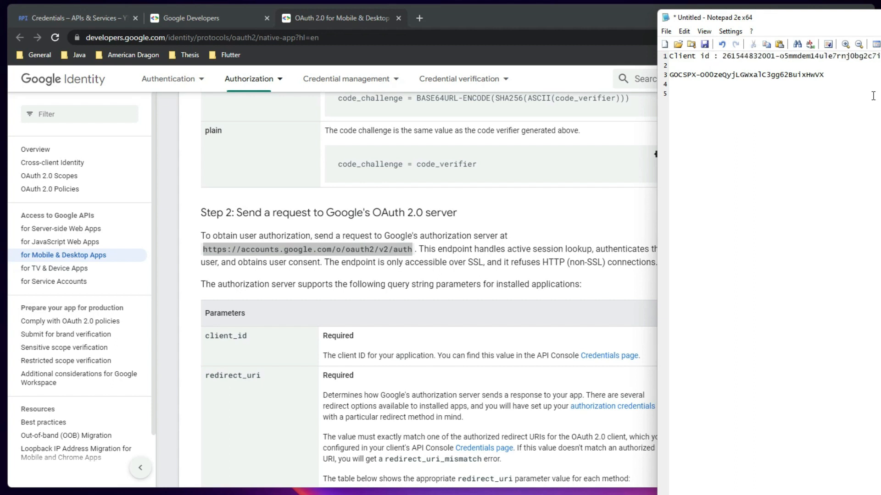
Label line 3 'Client Secret :' and add 'Request URL :' with the pasted auth endpoint on line 5
{"action": "left_click", "coordinate": [670, 75]}
{"action": "type", "text": "Client Secret :"}
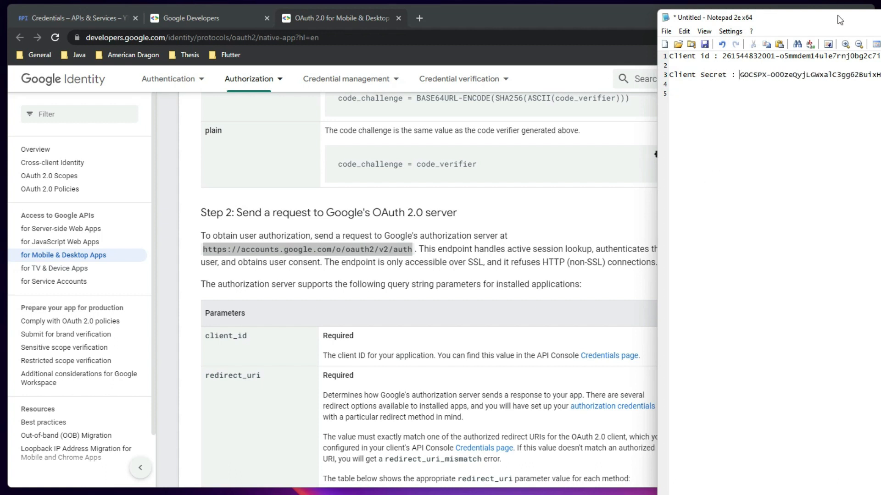
{"action": "left_click_drag", "start_coordinate": [840, 20], "coordinate": [723, 20]}
{"action": "left_click", "coordinate": [814, 81]}
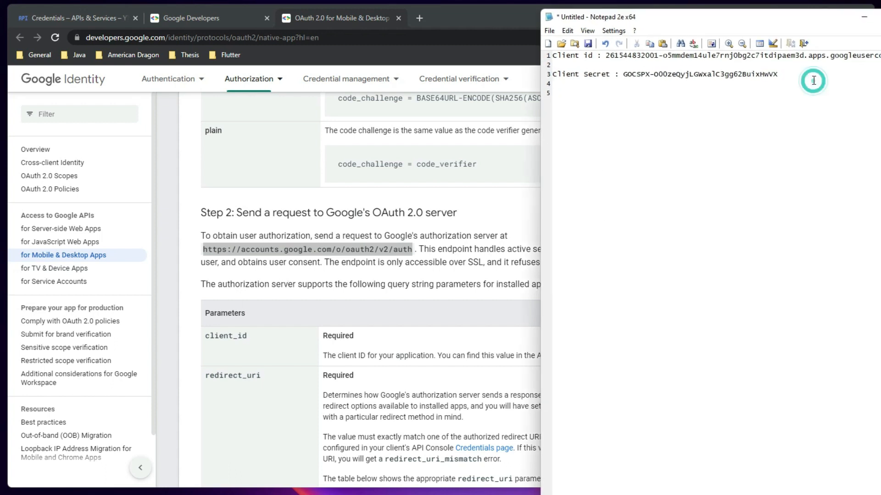
{"action": "type", "text": "Request URL :"}
{"action": "key", "text": "ctrl+v"}
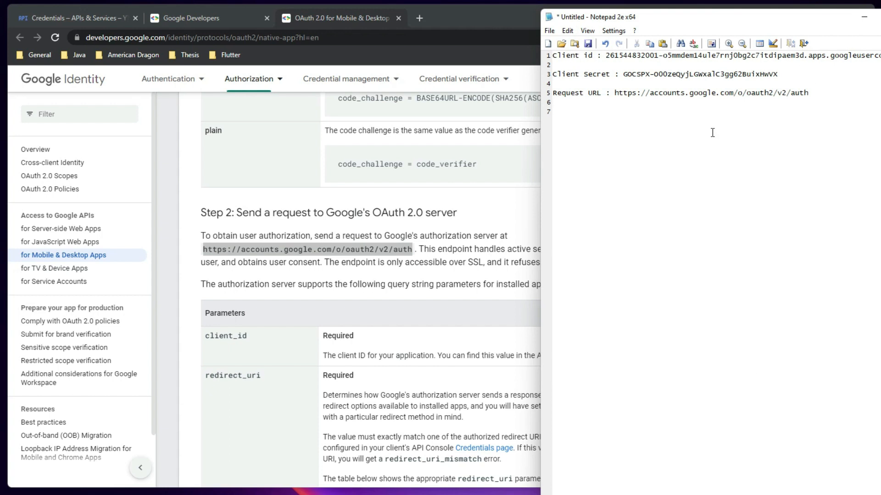
{"action": "left_click", "coordinate": [390, 290]}
{"action": "scroll", "coordinate": [282, 305], "scroll_direction": "down", "scroll_amount": 3}
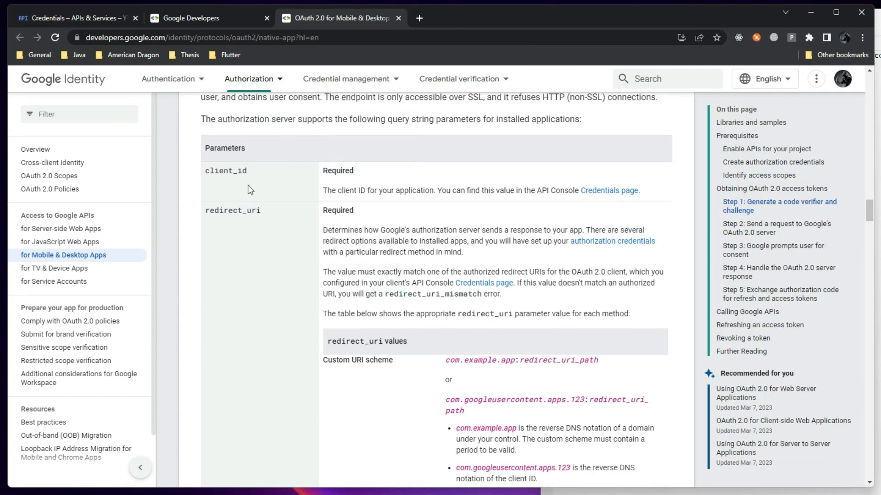
Review Step 2's auth endpoint and query string parameters text, then return to the Credentials tab
{"action": "scroll", "coordinate": [220, 153], "scroll_direction": "up", "scroll_amount": 2}
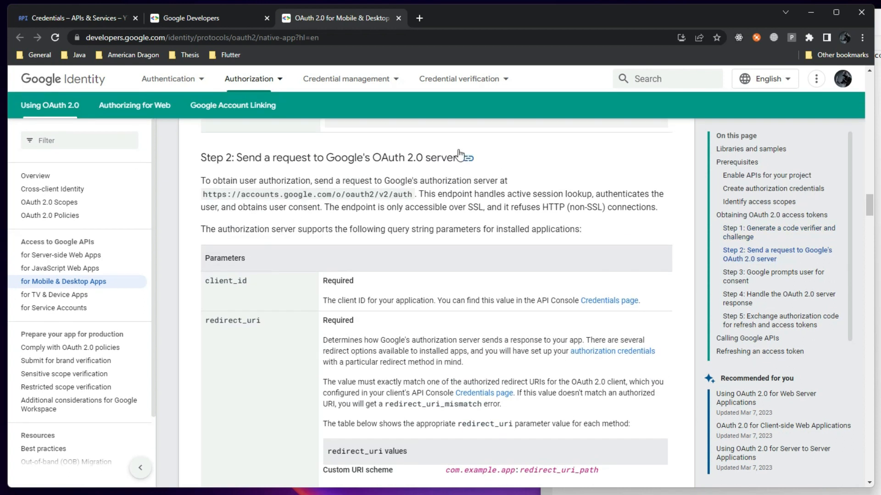
{"action": "left_click_drag", "start_coordinate": [226, 197], "coordinate": [411, 199]}
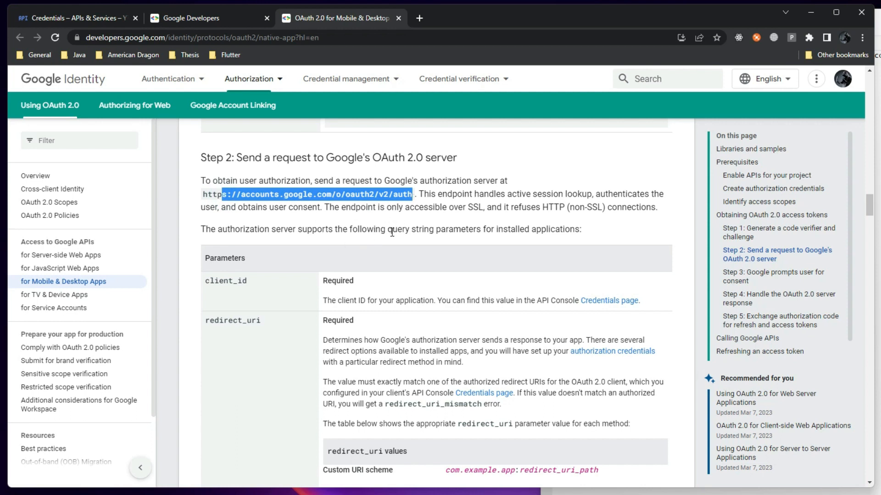
{"action": "left_click", "coordinate": [444, 204]}
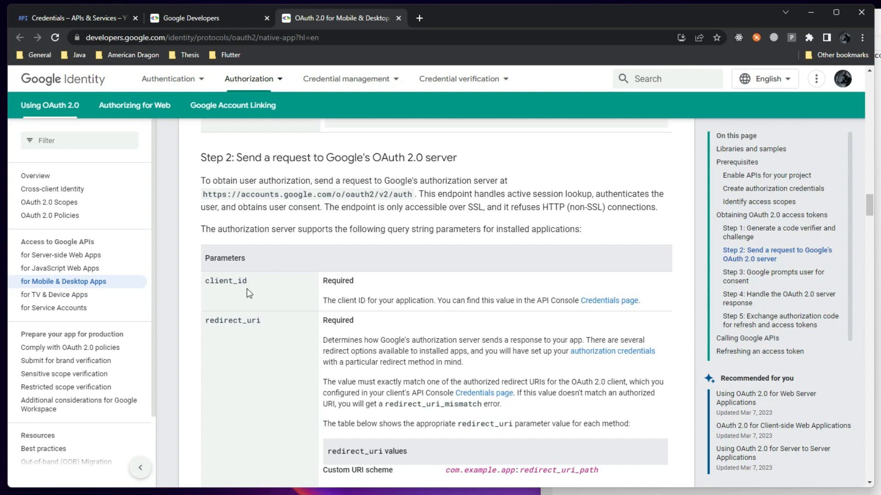
{"action": "left_click_drag", "start_coordinate": [352, 229], "coordinate": [480, 232]}
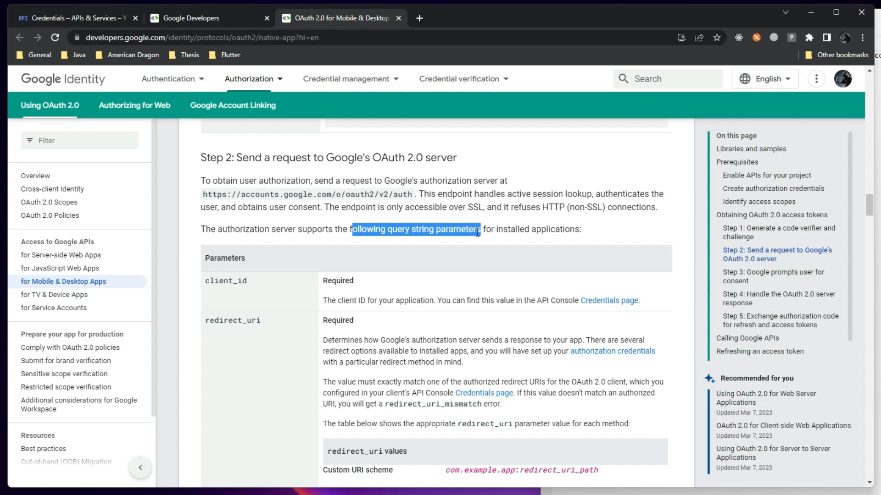
{"action": "left_click", "coordinate": [293, 276]}
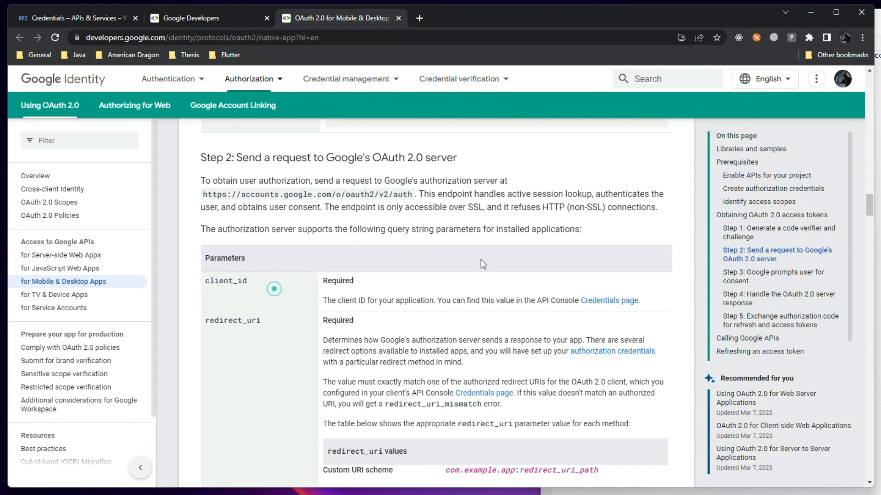
{"action": "left_click_drag", "start_coordinate": [388, 229], "coordinate": [486, 231]}
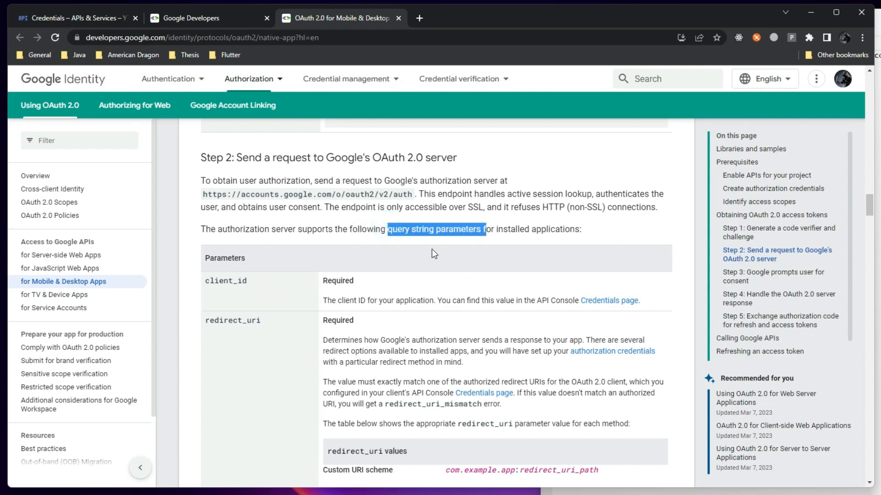
{"action": "left_click", "coordinate": [227, 13]}
{"action": "left_click", "coordinate": [117, 19]}
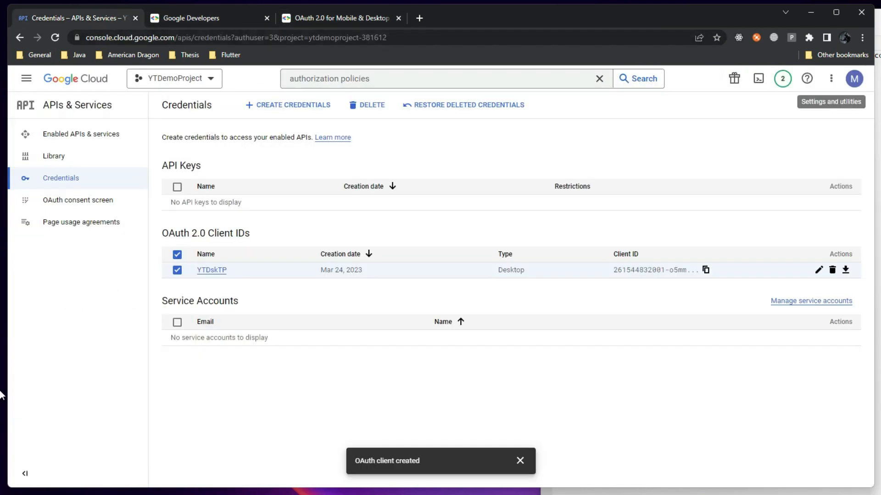
{"action": "left_click_drag", "start_coordinate": [234, 37], "coordinate": [388, 38]}
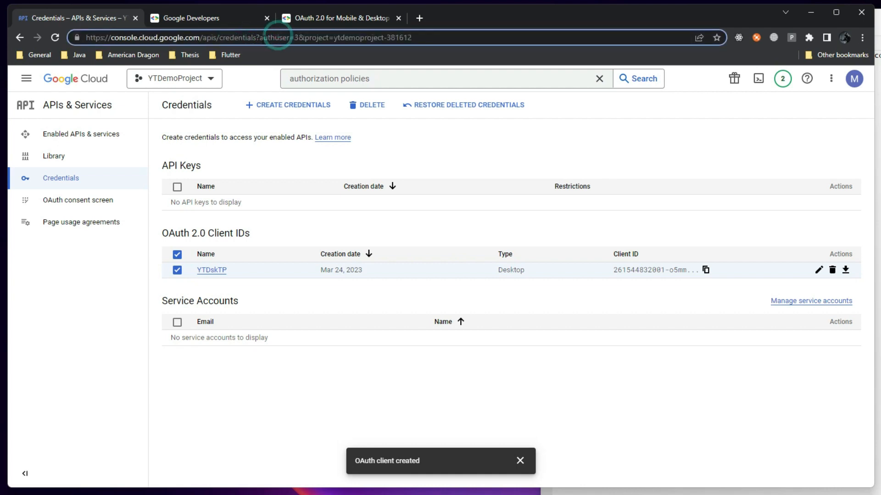
{"action": "left_click_drag", "start_coordinate": [260, 37], "coordinate": [398, 37]}
Go back to the OAuth 2.0 docs page and clear the stray text selection
{"action": "left_click", "coordinate": [334, 18]}
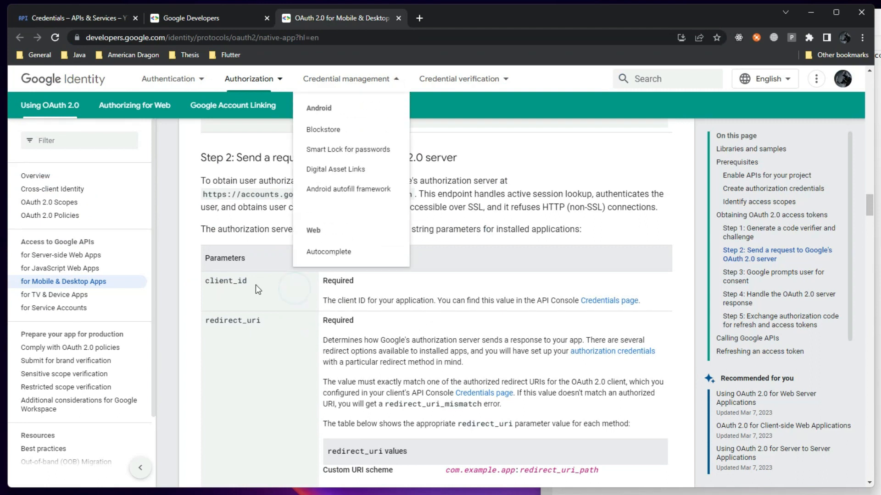
{"action": "left_click", "coordinate": [246, 303]}
{"action": "left_click", "coordinate": [402, 81]}
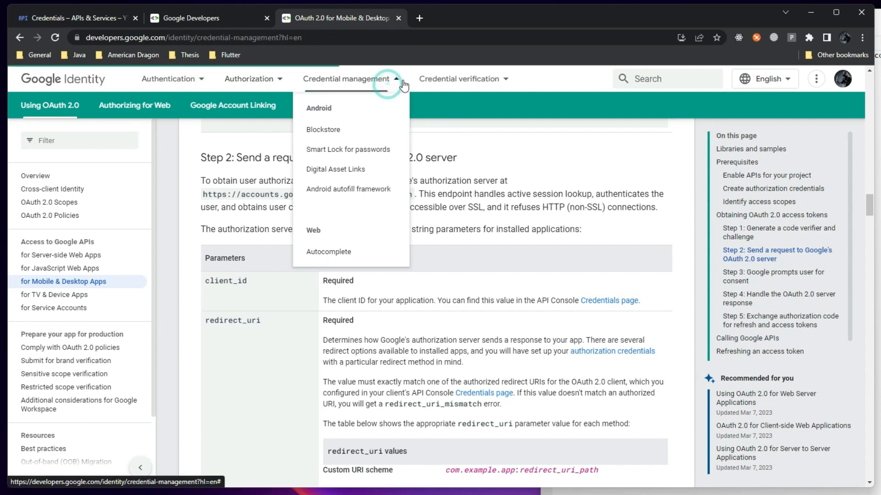
{"action": "key", "text": "alt+Left"}
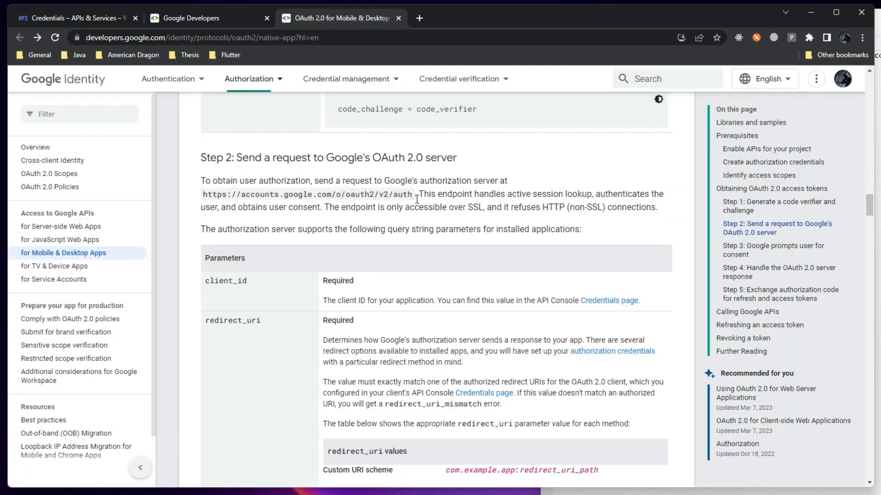
In the Notepad2 note, try appending '?client' to the request URL, then delete it back toward /v2/auth
{"action": "key", "text": "alt+Tab"}
{"action": "left_click", "coordinate": [807, 93]}
{"action": "left_click_drag", "start_coordinate": [806, 18], "coordinate": [632, 307]}
{"action": "left_click", "coordinate": [617, 388]}
{"action": "type", "text": "?client_id"}
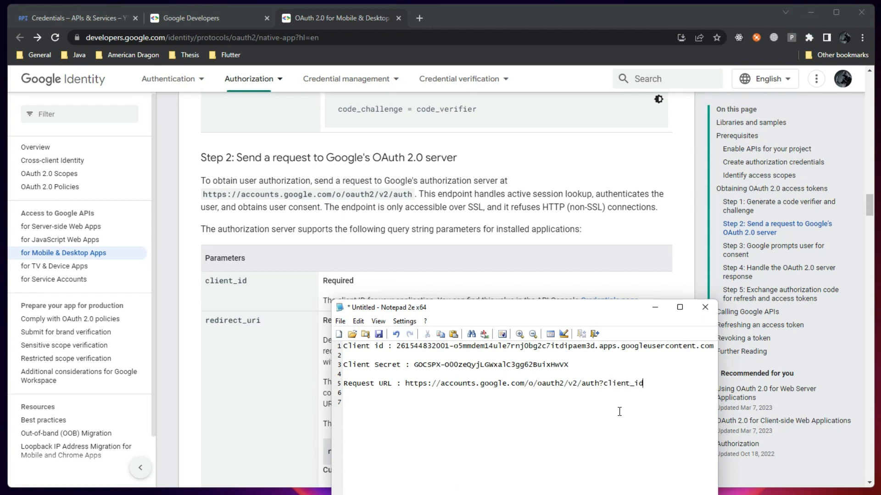
{"action": "left_click_drag", "start_coordinate": [393, 347], "coordinate": [464, 348]}
{"action": "left_click", "coordinate": [571, 367]}
{"action": "left_click", "coordinate": [669, 387]}
{"action": "key", "text": "BackSpace"}
{"action": "key", "text": "BackSpace"}
{"action": "key", "text": "BackSpace"}
{"action": "key", "text": "BackSpace"}
{"action": "key", "text": "BackSpace"}
{"action": "key", "text": "BackSpace"}
{"action": "key", "text": "BackSpace"}
{"action": "key", "text": "BackSpace"}
{"action": "key", "text": "BackSpace"}
{"action": "key", "text": "BackSpace"}
{"action": "key", "text": "BackSpace"}
{"action": "left_click", "coordinate": [609, 241]}
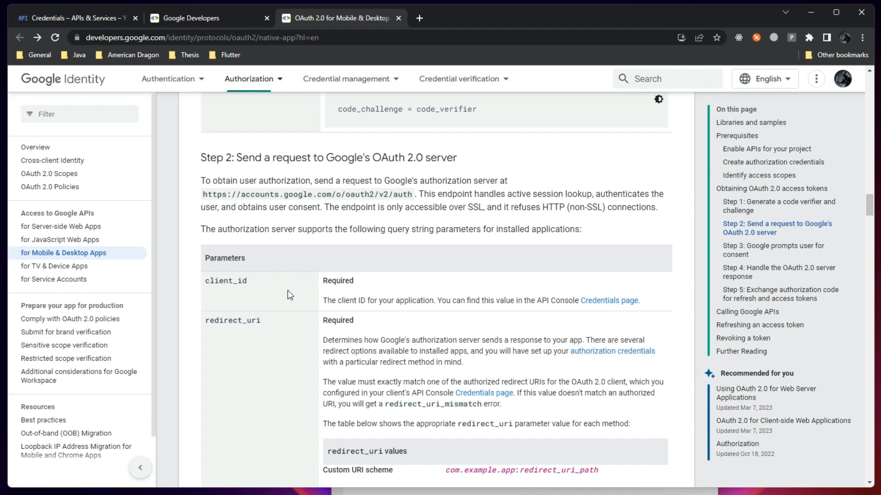
Review the redirect_uri row of the Step 2 parameters table and its Required marking
{"action": "scroll", "coordinate": [291, 292], "scroll_direction": "down", "scroll_amount": 1}
{"action": "scroll", "coordinate": [285, 289], "scroll_direction": "down", "scroll_amount": 2}
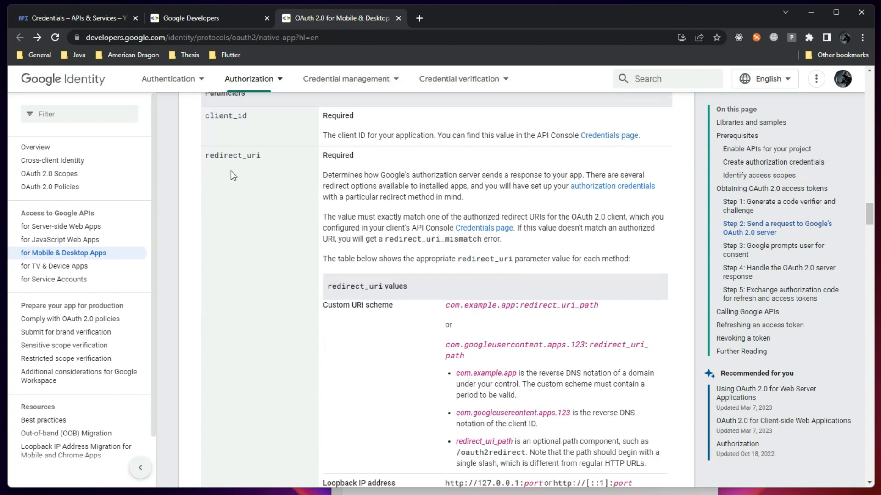
{"action": "double_click", "coordinate": [208, 157]}
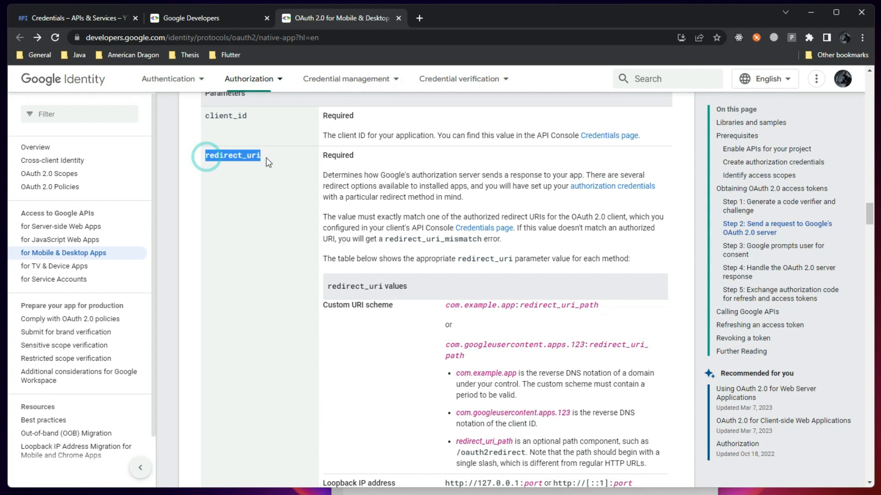
{"action": "scroll", "coordinate": [261, 251], "scroll_direction": "down", "scroll_amount": 6}
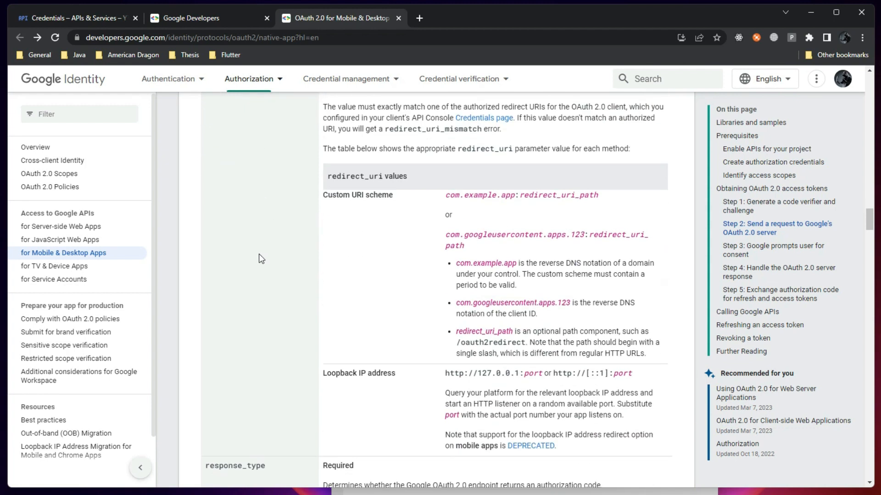
{"action": "scroll", "coordinate": [264, 255], "scroll_direction": "up", "scroll_amount": 4}
{"action": "scroll", "coordinate": [275, 209], "scroll_direction": "up", "scroll_amount": 2}
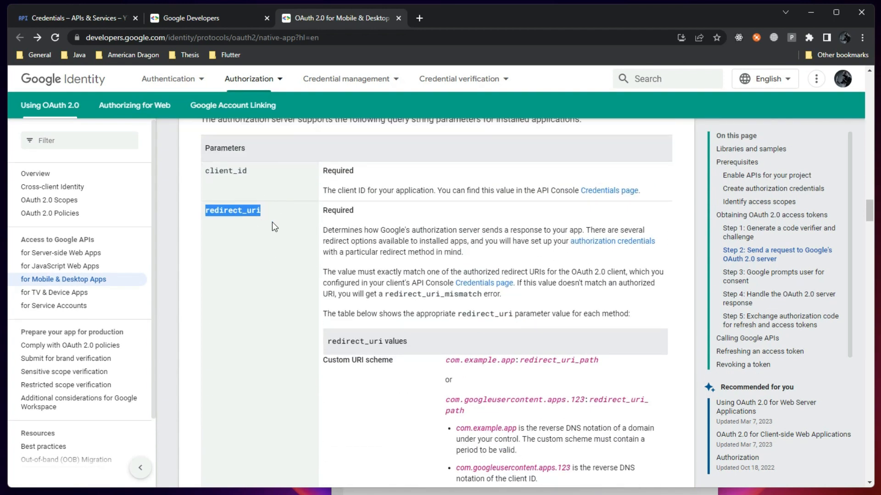
{"action": "left_click_drag", "start_coordinate": [328, 210], "coordinate": [362, 215]}
{"action": "left_click", "coordinate": [277, 226]}
{"action": "left_click_drag", "start_coordinate": [322, 169], "coordinate": [367, 175]}
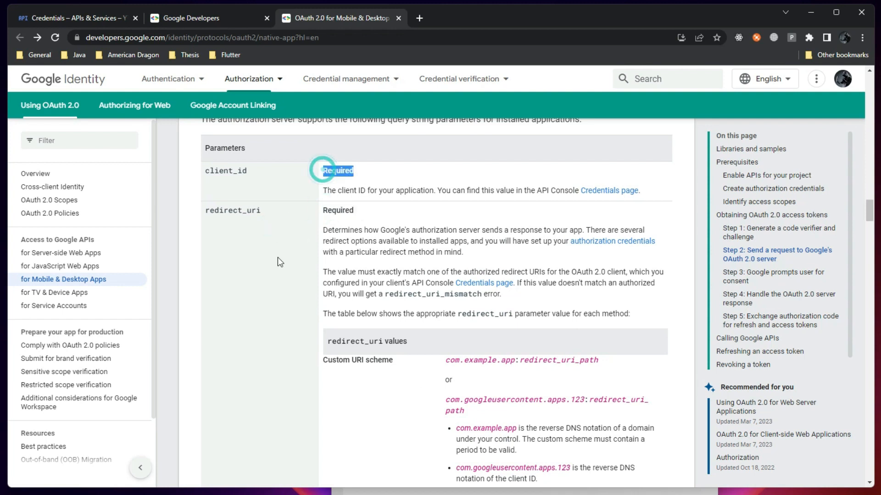
Highlight the response_type description, its required value 'code' and the scope list phrase, then move the credentials note aside
{"action": "scroll", "coordinate": [273, 274], "scroll_direction": "down", "scroll_amount": 3}
{"action": "scroll", "coordinate": [272, 274], "scroll_direction": "down", "scroll_amount": 4}
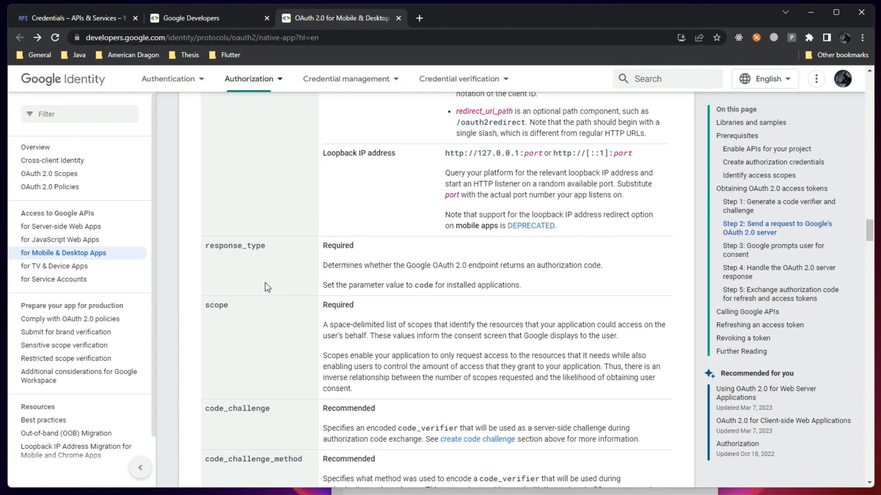
{"action": "scroll", "coordinate": [260, 271], "scroll_direction": "down", "scroll_amount": 2}
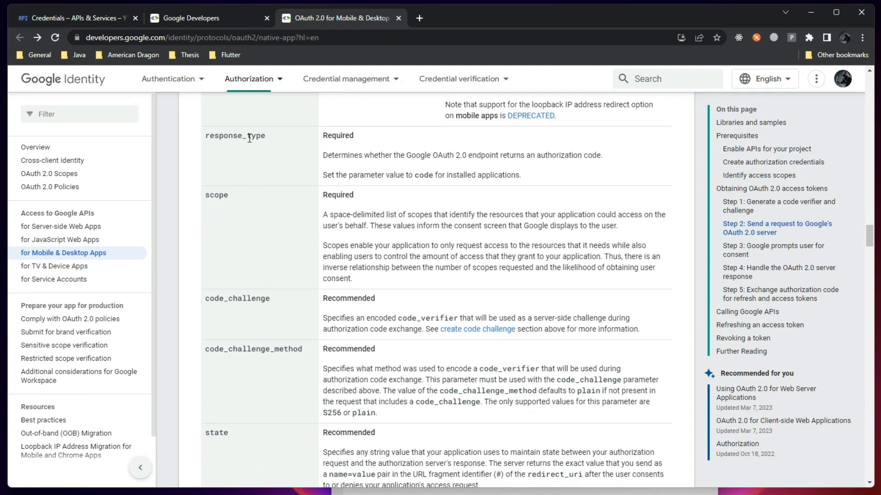
{"action": "left_click_drag", "start_coordinate": [220, 137], "coordinate": [252, 137]}
{"action": "left_click_drag", "start_coordinate": [323, 155], "coordinate": [582, 156]}
{"action": "left_click", "coordinate": [568, 174]}
{"action": "left_click_drag", "start_coordinate": [414, 175], "coordinate": [437, 176]}
{"action": "left_click", "coordinate": [220, 199]}
{"action": "left_click_drag", "start_coordinate": [334, 214], "coordinate": [433, 215]}
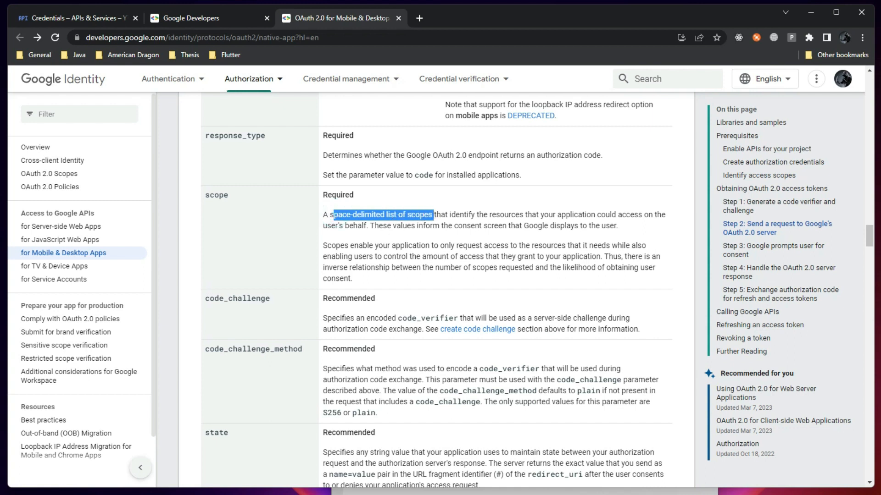
{"action": "key", "text": "alt+Tab"}
{"action": "left_click_drag", "start_coordinate": [601, 310], "coordinate": [769, 64]}
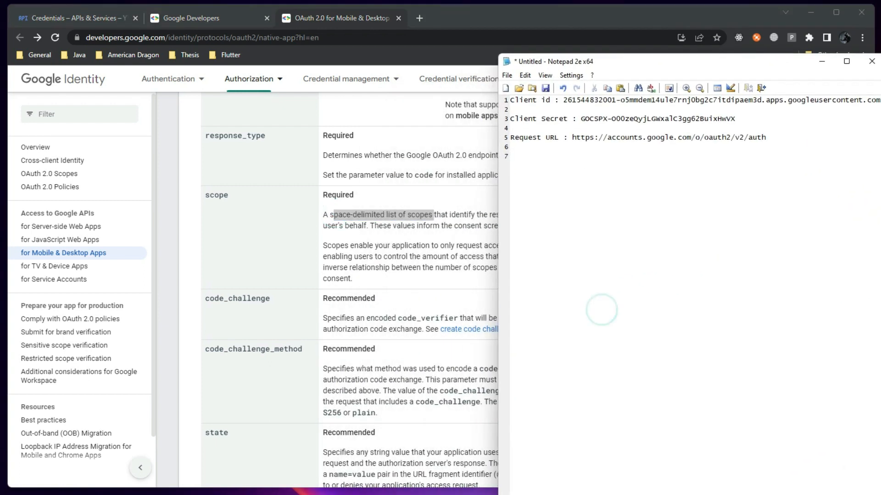
Open the OAuth 2.0 Scopes page from the docs sidebar in a new tab
{"action": "key", "text": "alt+Tab"}
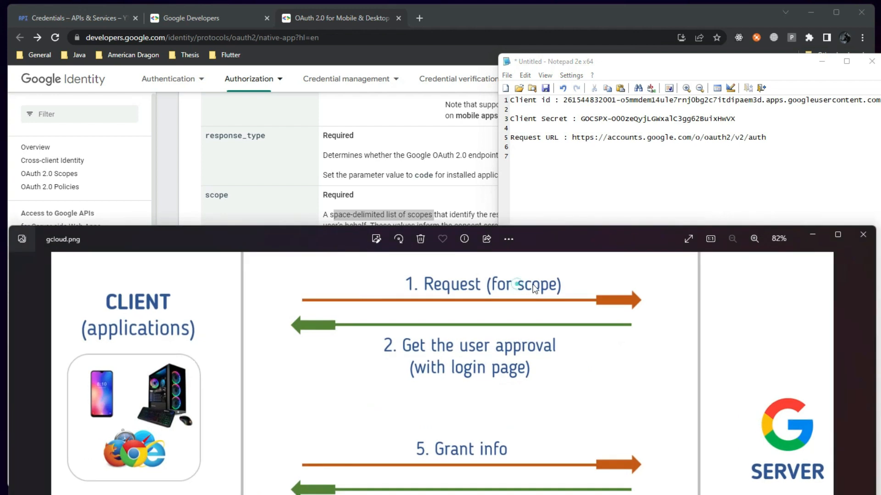
{"action": "left_click", "coordinate": [313, 202]}
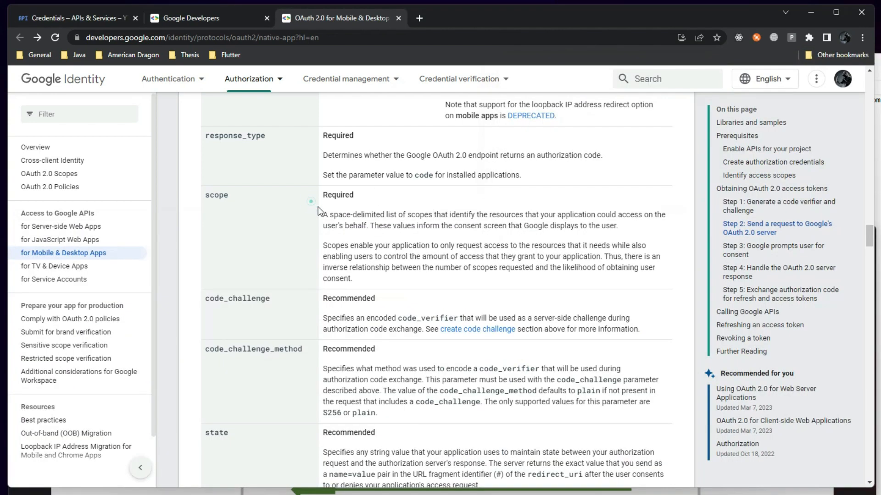
{"action": "middle_click", "coordinate": [51, 174]}
{"action": "left_click", "coordinate": [475, 21]}
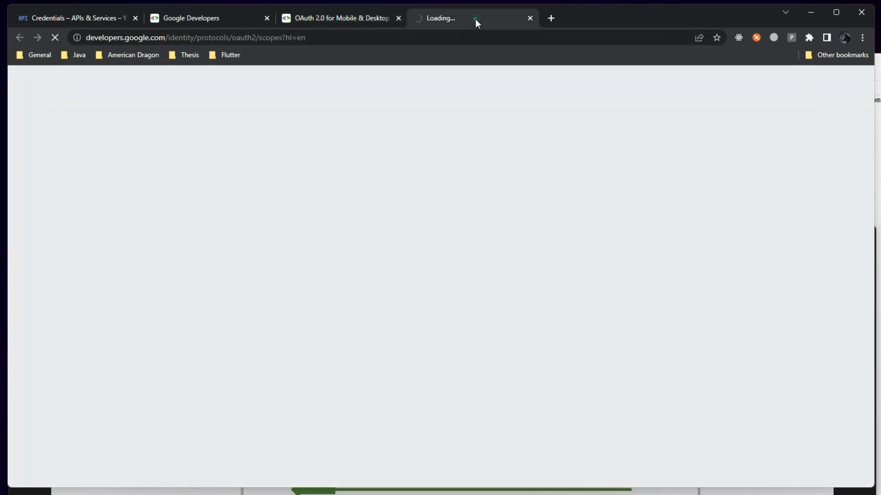
Browse the example scope URLs, selecting the adexchange.buyer one, then return to the Mobile & Desktop guide
{"action": "scroll", "coordinate": [344, 281], "scroll_direction": "down", "scroll_amount": 10}
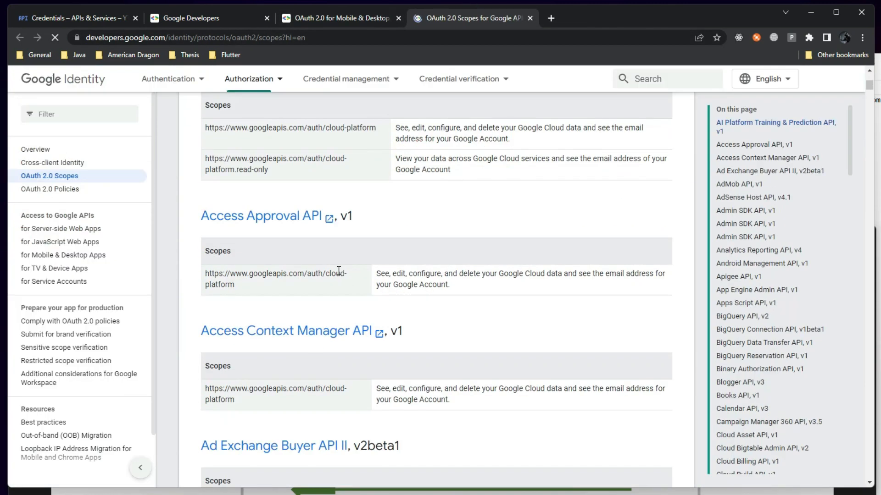
{"action": "left_click_drag", "start_coordinate": [234, 176], "coordinate": [204, 166]}
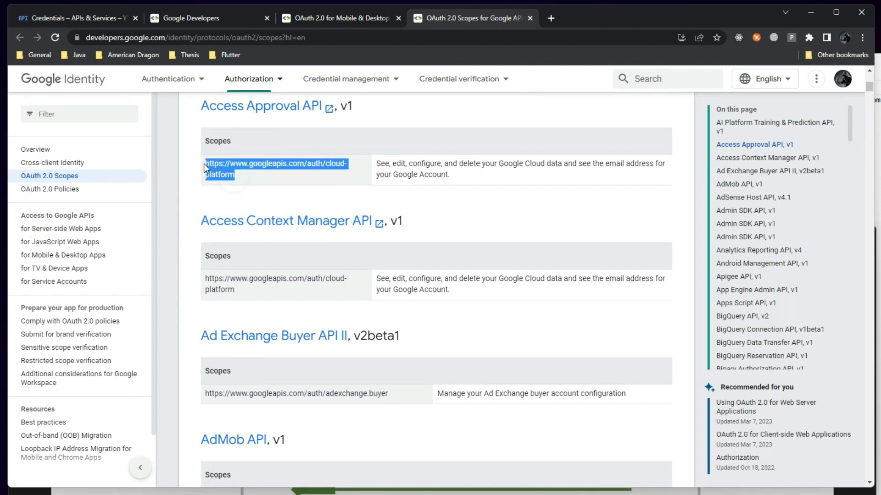
{"action": "left_click_drag", "start_coordinate": [234, 290], "coordinate": [205, 277]}
{"action": "scroll", "coordinate": [225, 348], "scroll_direction": "down", "scroll_amount": 4}
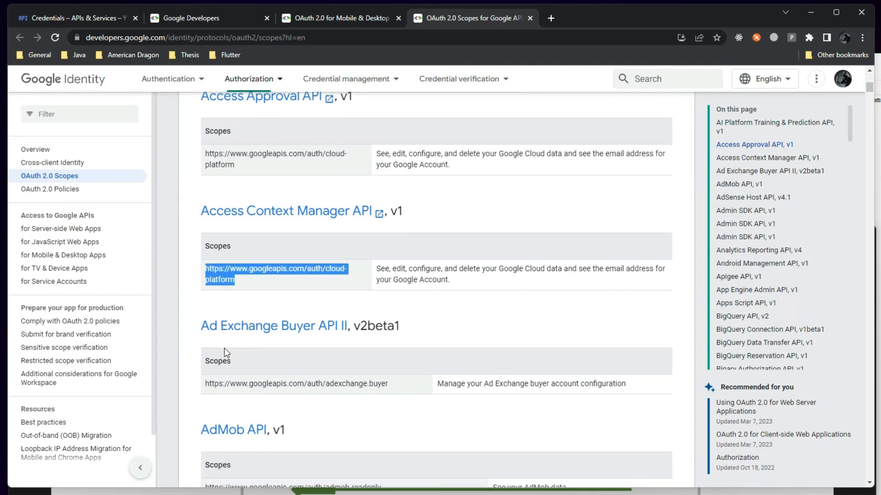
{"action": "left_click_drag", "start_coordinate": [391, 231], "coordinate": [209, 229]}
{"action": "left_click", "coordinate": [341, 18]}
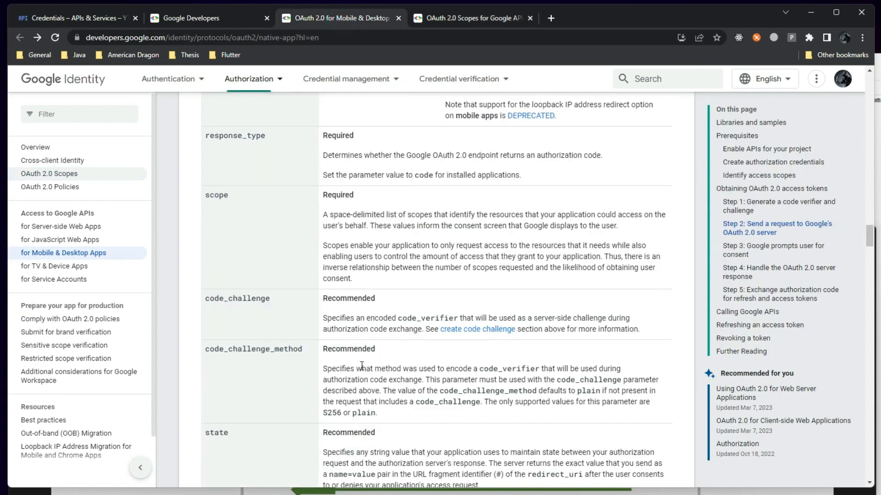
{"action": "scroll", "coordinate": [329, 312], "scroll_direction": "down", "scroll_amount": 4}
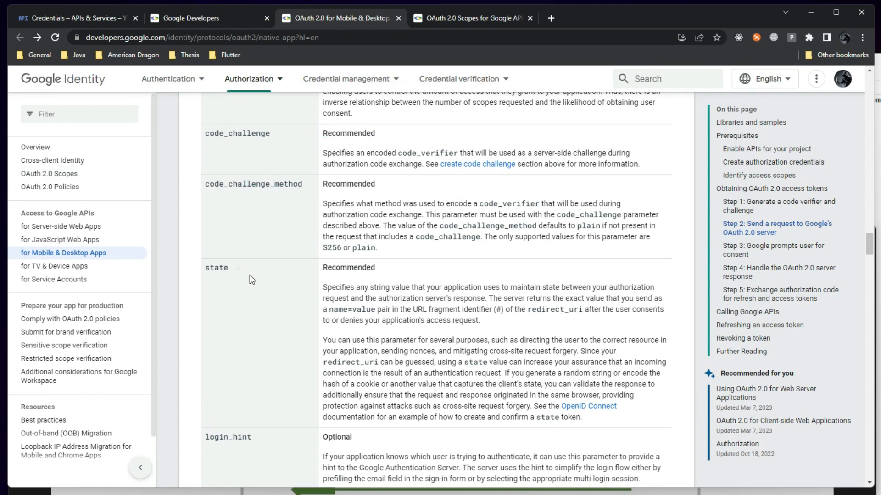
{"action": "scroll", "coordinate": [284, 331], "scroll_direction": "down", "scroll_amount": 4}
{"action": "scroll", "coordinate": [310, 309], "scroll_direction": "up", "scroll_amount": 5}
{"action": "scroll", "coordinate": [304, 313], "scroll_direction": "down", "scroll_amount": 7}
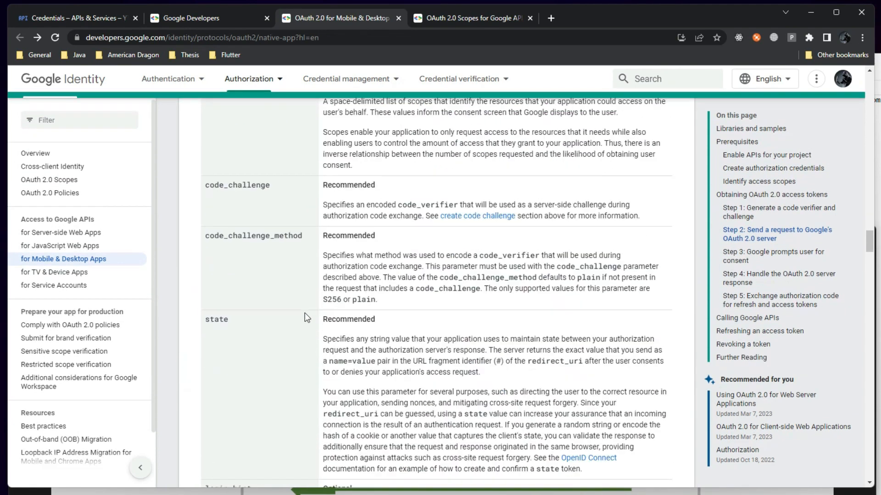
{"action": "scroll", "coordinate": [306, 310], "scroll_direction": "up", "scroll_amount": 10}
{"action": "scroll", "coordinate": [303, 305], "scroll_direction": "up", "scroll_amount": 18}
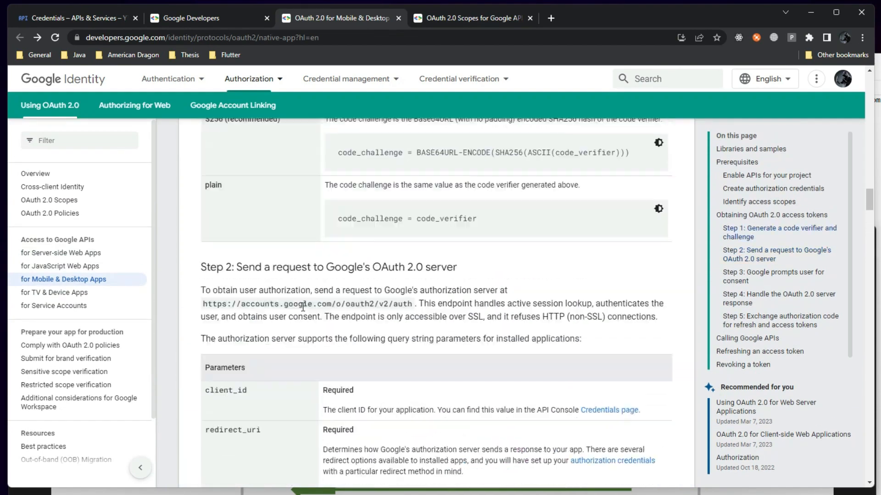
{"action": "scroll", "coordinate": [264, 404], "scroll_direction": "down", "scroll_amount": 1}
{"action": "scroll", "coordinate": [260, 418], "scroll_direction": "down", "scroll_amount": 1}
{"action": "left_click_drag", "start_coordinate": [205, 304], "coordinate": [408, 305]}
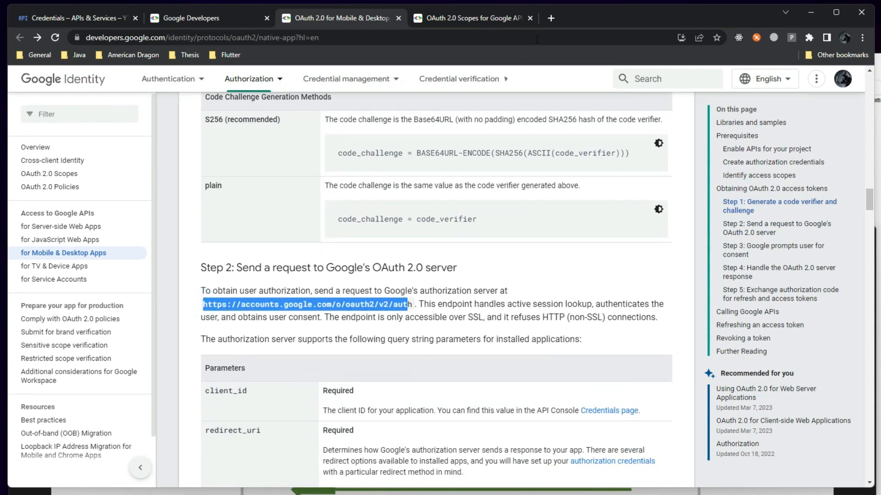
{"action": "scroll", "coordinate": [288, 340], "scroll_direction": "down", "scroll_amount": 5}
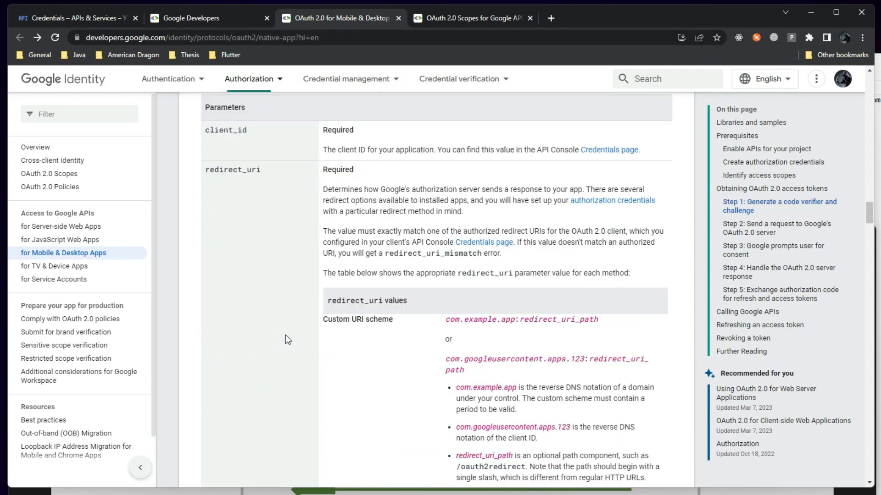
{"action": "scroll", "coordinate": [287, 340], "scroll_direction": "down", "scroll_amount": 20}
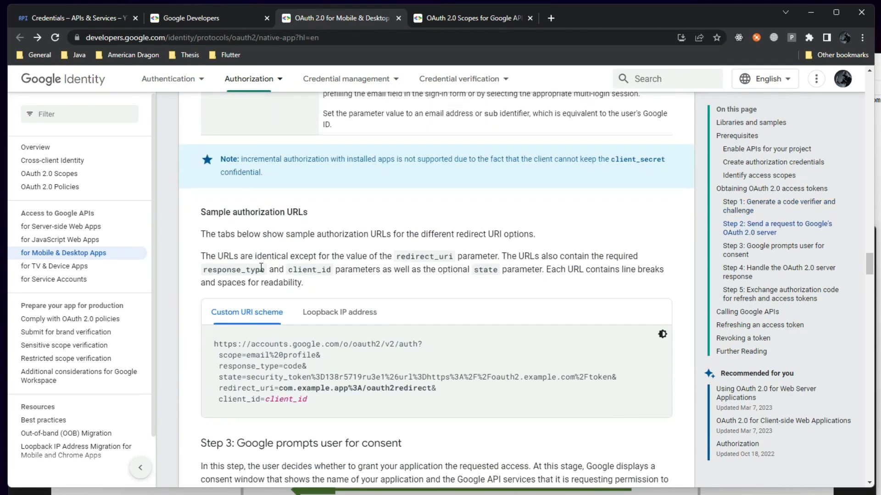
{"action": "scroll", "coordinate": [423, 252], "scroll_direction": "up", "scroll_amount": 6}
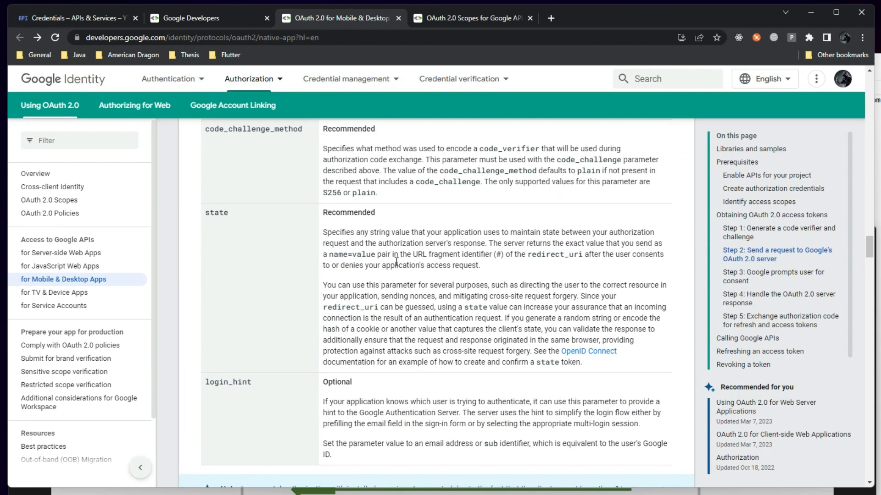
{"action": "scroll", "coordinate": [354, 267], "scroll_direction": "up", "scroll_amount": 20}
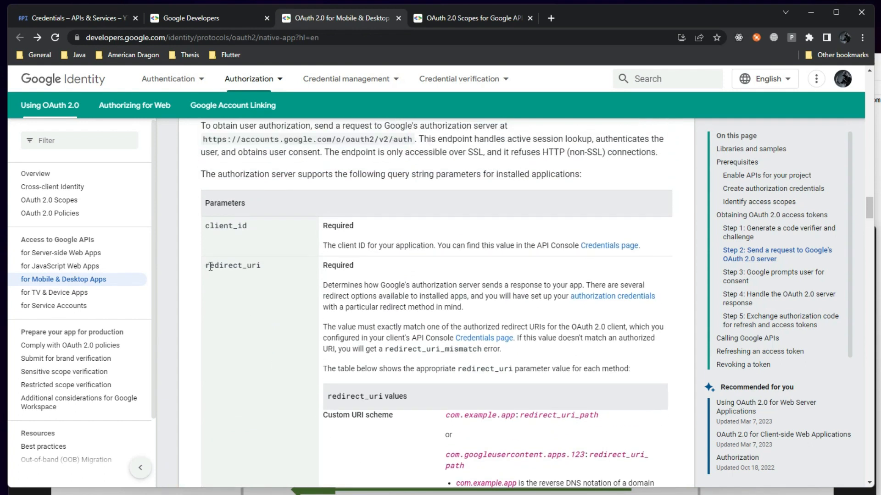
{"action": "double_click", "coordinate": [208, 266]}
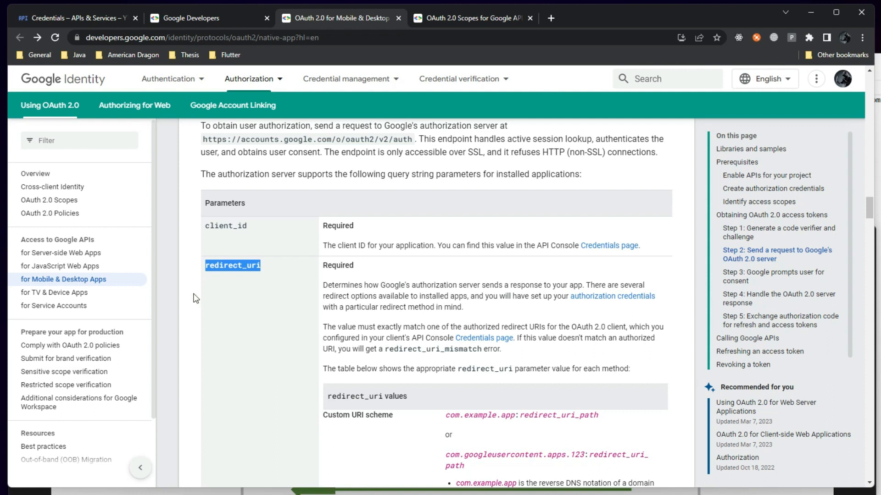
{"action": "left_click_drag", "start_coordinate": [206, 266], "coordinate": [256, 269]}
{"action": "left_click", "coordinate": [266, 286]}
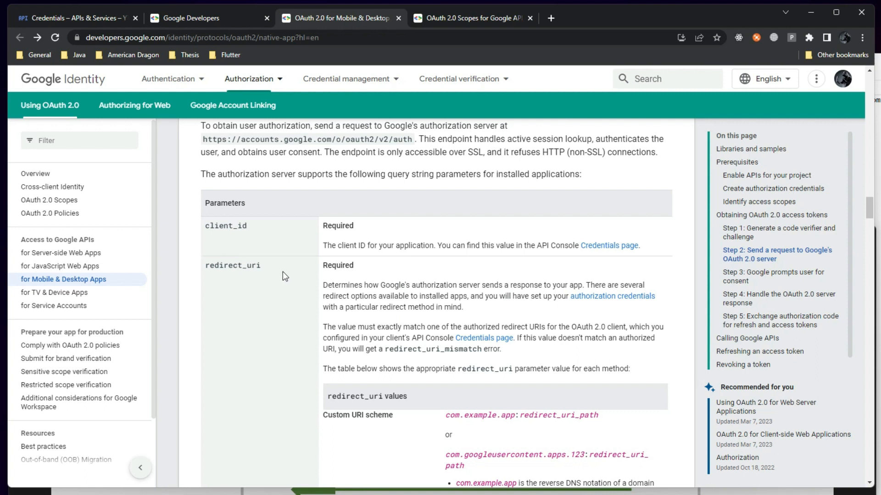
Highlight redirect_uri, then bring up the gcloud.png OAuth flow diagram
{"action": "left_click_drag", "start_coordinate": [206, 265], "coordinate": [261, 266]}
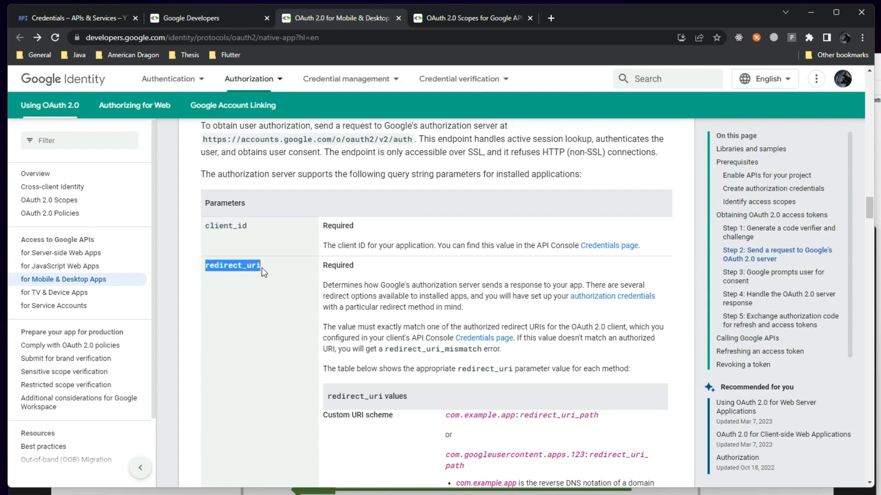
{"action": "key", "text": "alt+Tab"}
{"action": "left_click_drag", "start_coordinate": [315, 232], "coordinate": [314, 400]}
Scroll the docs toward the sample URLs, then place the diagram higher over the page
{"action": "left_click", "coordinate": [222, 278]}
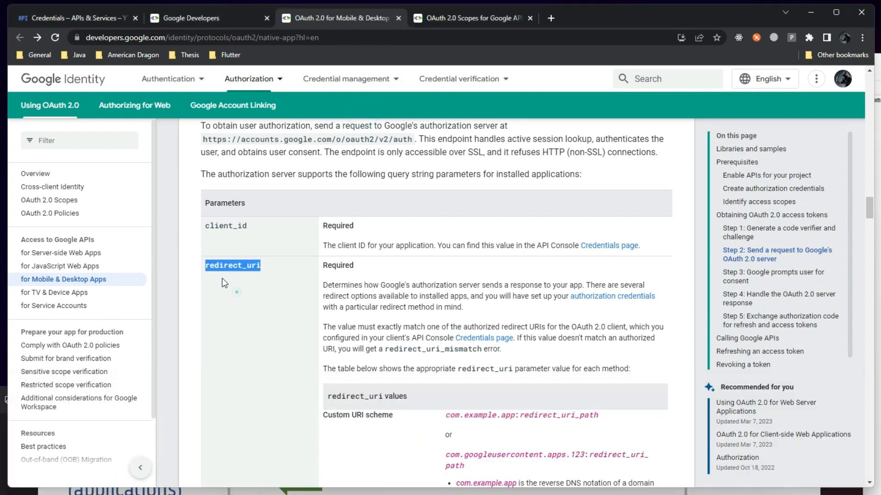
{"action": "scroll", "coordinate": [241, 330], "scroll_direction": "down", "scroll_amount": 15}
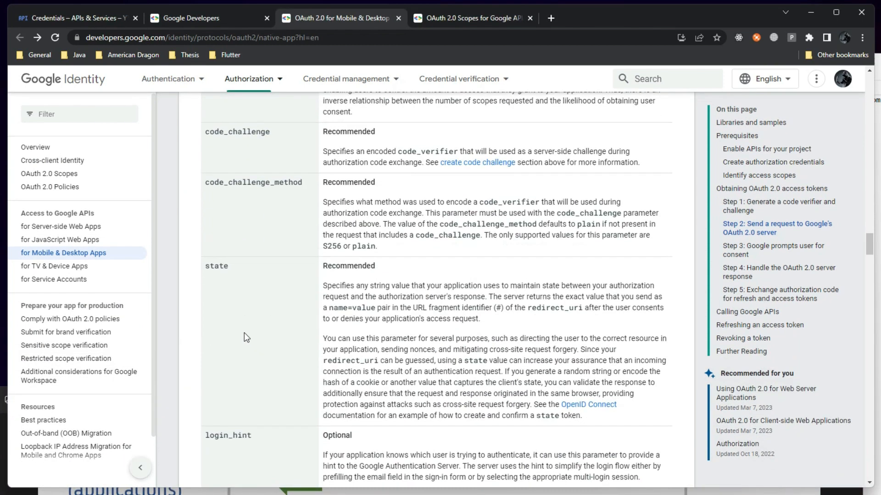
{"action": "scroll", "coordinate": [244, 332], "scroll_direction": "down", "scroll_amount": 15}
{"action": "scroll", "coordinate": [247, 239], "scroll_direction": "up", "scroll_amount": 3}
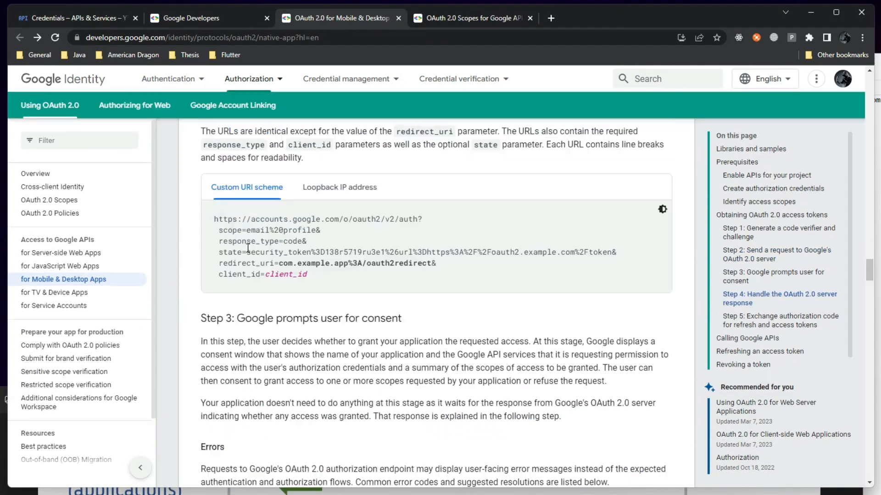
{"action": "scroll", "coordinate": [247, 248], "scroll_direction": "up", "scroll_amount": 3}
{"action": "left_click", "coordinate": [345, 493]}
{"action": "left_click_drag", "start_coordinate": [316, 407], "coordinate": [321, 186]}
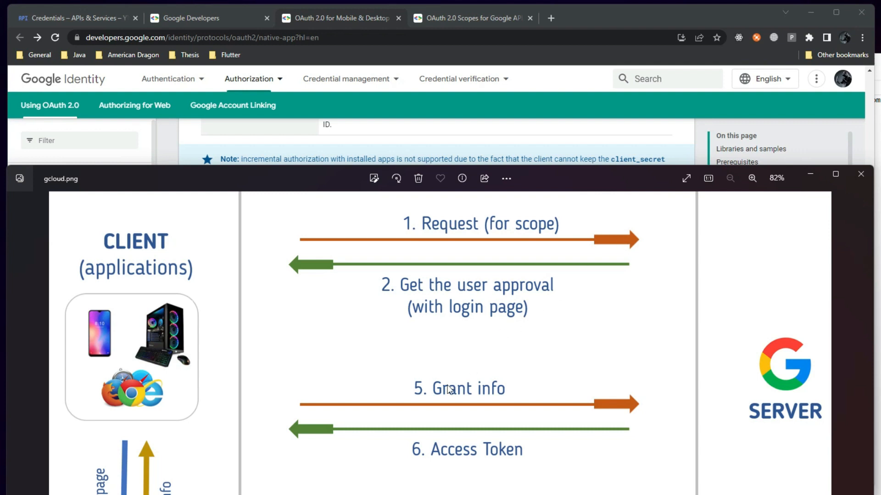
Scroll the Mobile & Desktop guide down to Step 5, the token exchange
{"action": "left_click", "coordinate": [452, 137]}
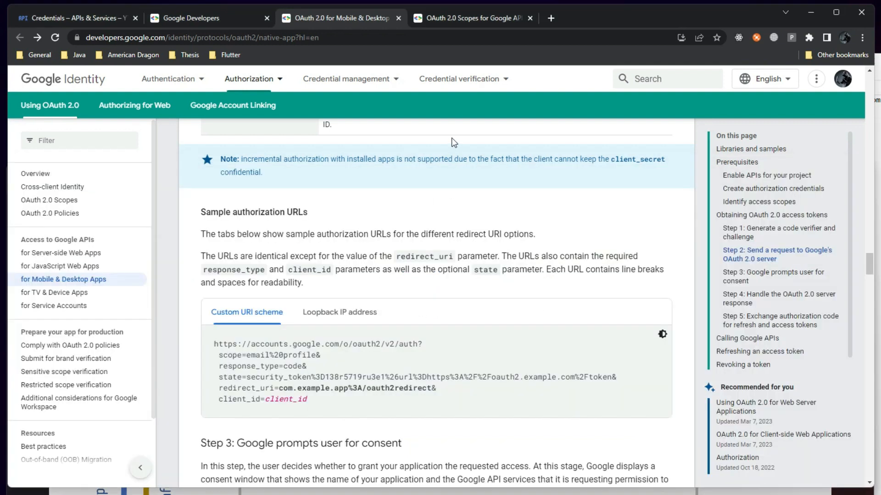
{"action": "scroll", "coordinate": [275, 275], "scroll_direction": "down", "scroll_amount": 5}
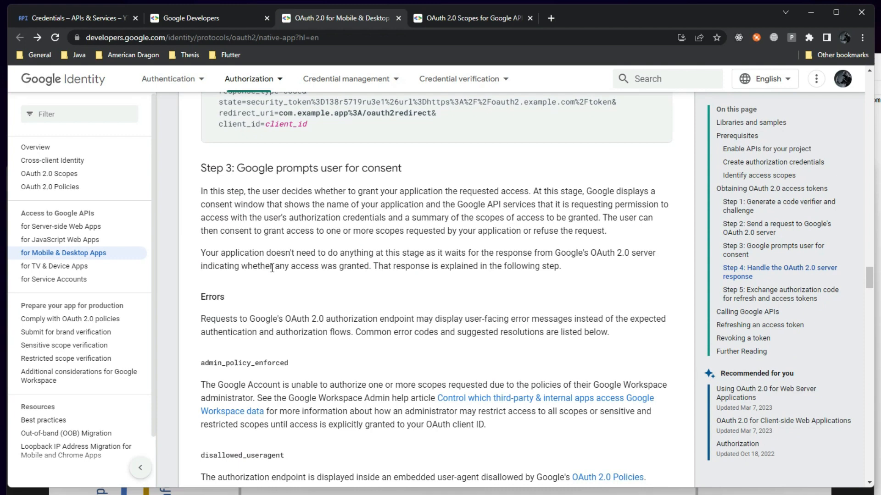
{"action": "scroll", "coordinate": [272, 268], "scroll_direction": "up", "scroll_amount": 2}
{"action": "scroll", "coordinate": [269, 288], "scroll_direction": "down", "scroll_amount": 8}
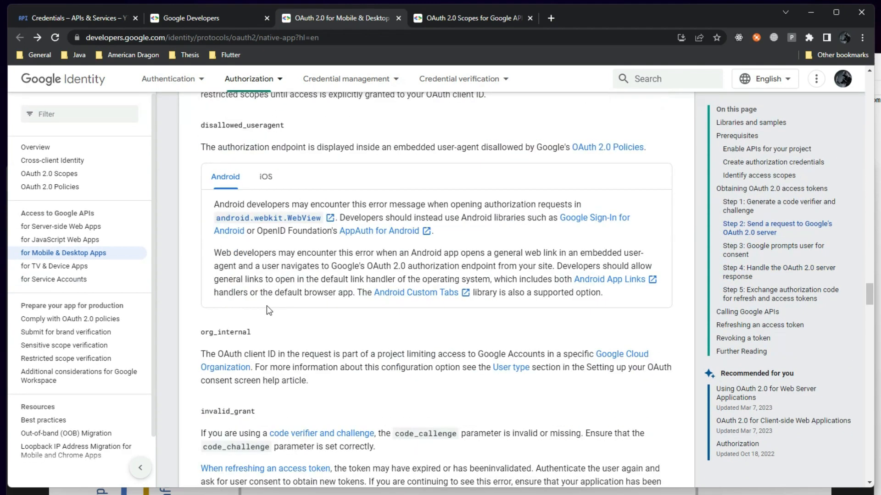
{"action": "scroll", "coordinate": [266, 305], "scroll_direction": "up", "scroll_amount": 10}
{"action": "scroll", "coordinate": [267, 333], "scroll_direction": "down", "scroll_amount": 9}
{"action": "scroll", "coordinate": [267, 334], "scroll_direction": "down", "scroll_amount": 13}
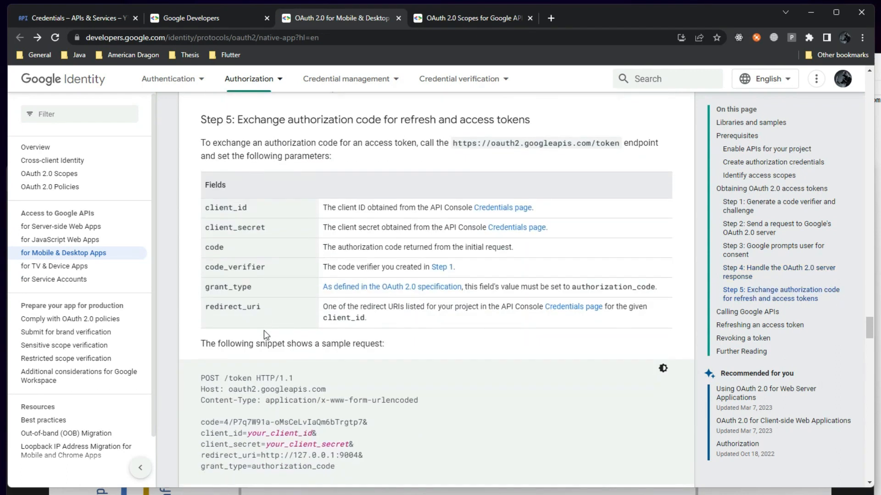
{"action": "left_click_drag", "start_coordinate": [304, 119], "coordinate": [520, 121]}
{"action": "left_click", "coordinate": [499, 159]}
{"action": "left_click_drag", "start_coordinate": [454, 143], "coordinate": [618, 145]}
{"action": "key", "text": "ctrl+c"}
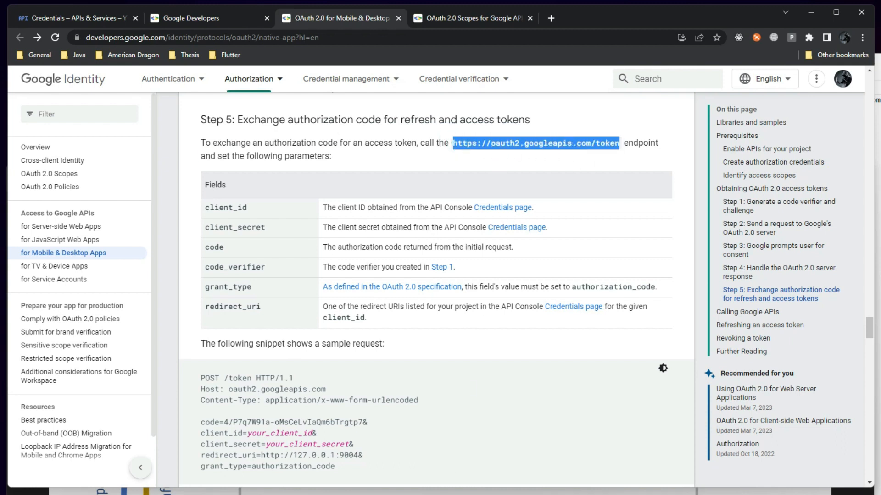
{"action": "key", "text": "alt+Tab"}
{"action": "left_click", "coordinate": [591, 108]}
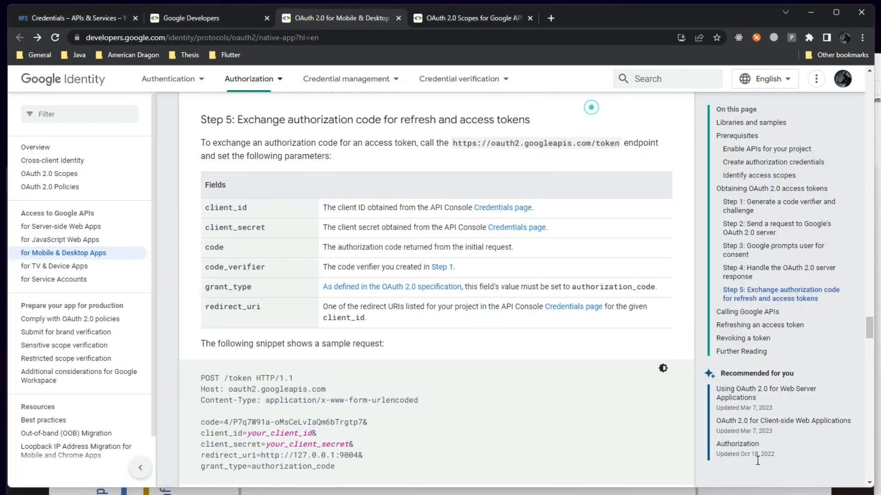
{"action": "key", "text": "alt+Tab"}
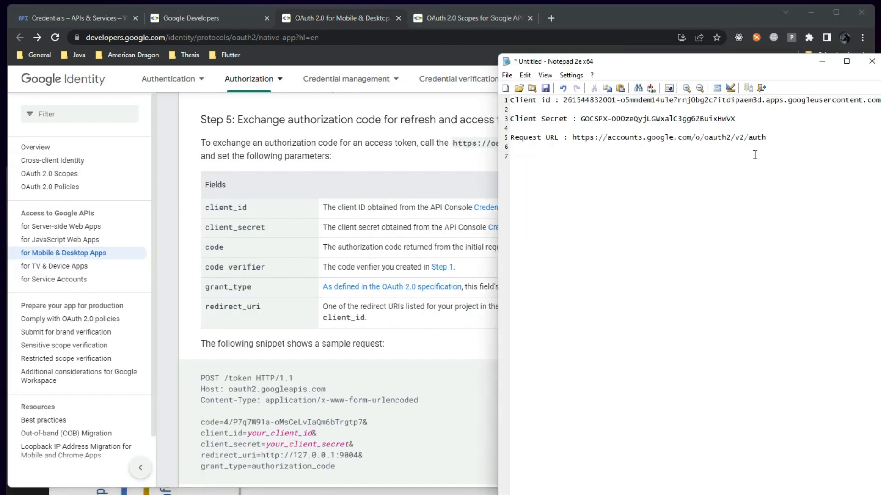
{"action": "left_click", "coordinate": [563, 157]}
{"action": "type", "text": "Exchange URL :"}
{"action": "key", "text": "ctrl+v"}
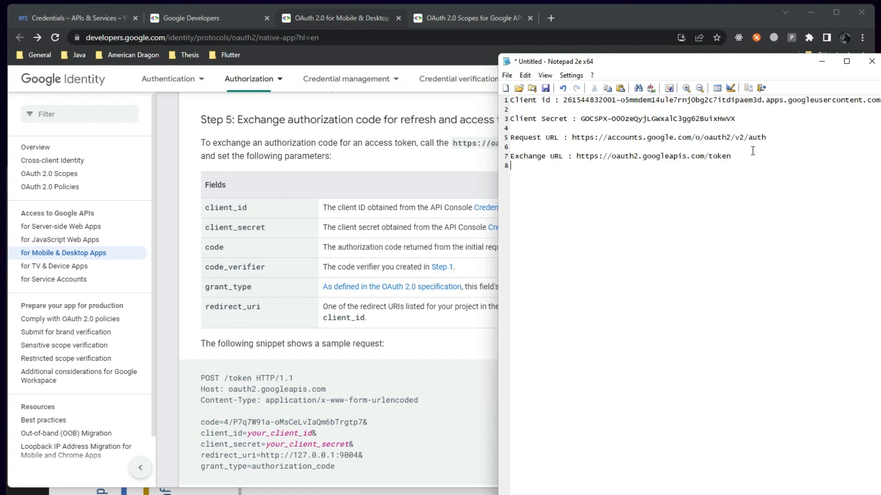
{"action": "left_click", "coordinate": [297, 261]}
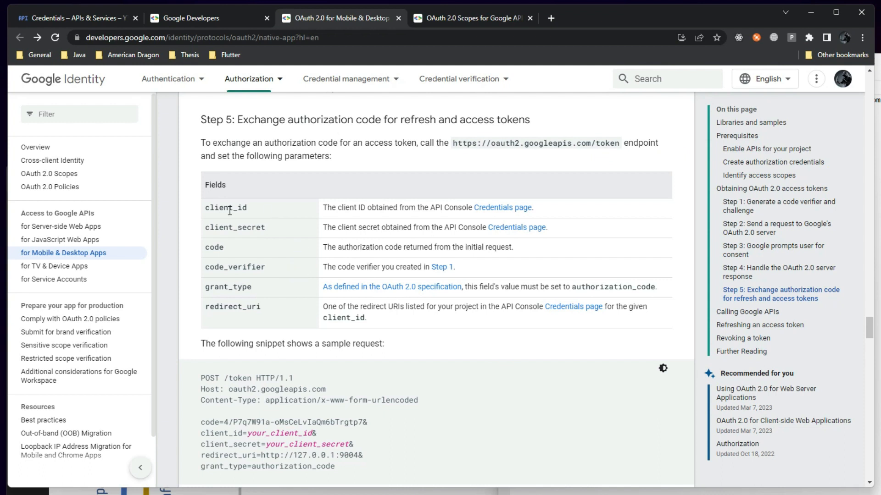
{"action": "double_click", "coordinate": [210, 207]}
{"action": "double_click", "coordinate": [211, 379]}
{"action": "left_click", "coordinate": [207, 381]}
{"action": "double_click", "coordinate": [207, 381]}
{"action": "left_click", "coordinate": [248, 363]}
{"action": "scroll", "coordinate": [234, 363], "scroll_direction": "down", "scroll_amount": 1}
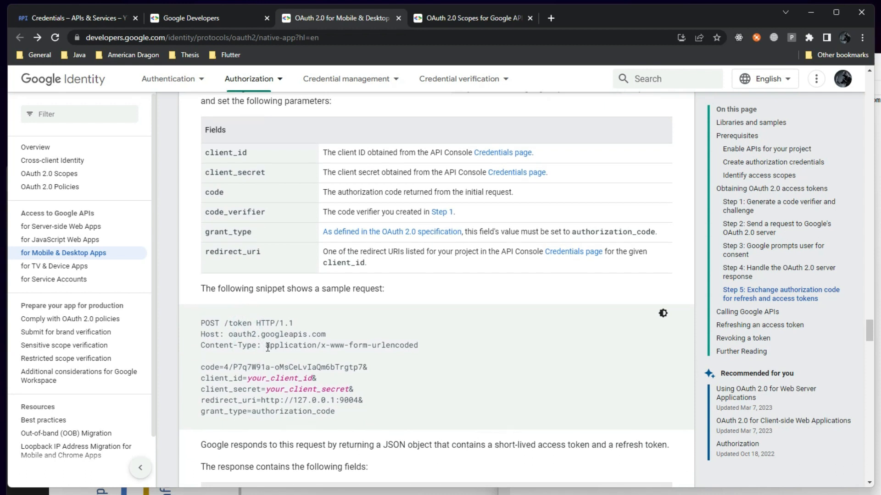
{"action": "scroll", "coordinate": [307, 332], "scroll_direction": "down", "scroll_amount": 2}
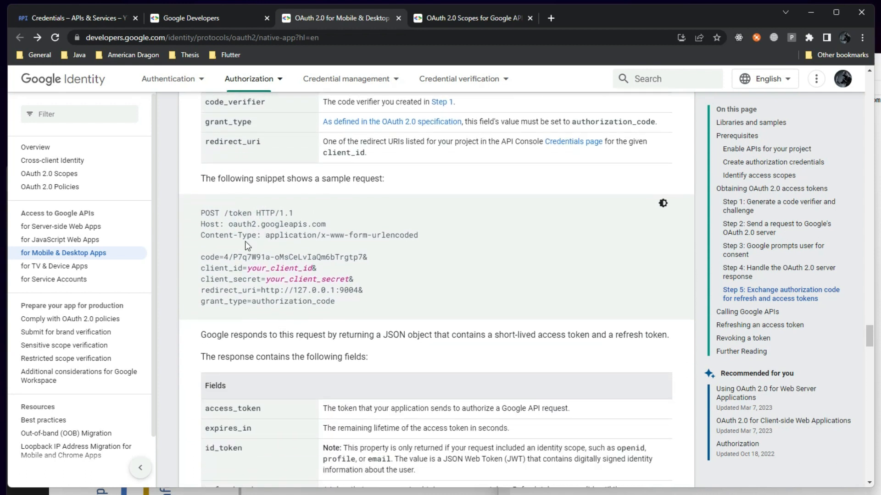
{"action": "left_click_drag", "start_coordinate": [321, 236], "coordinate": [418, 237]}
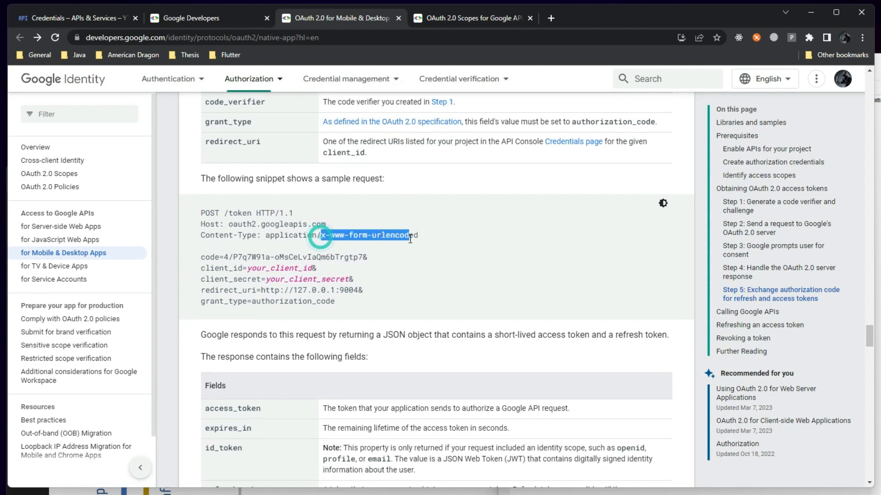
{"action": "left_click", "coordinate": [400, 265]}
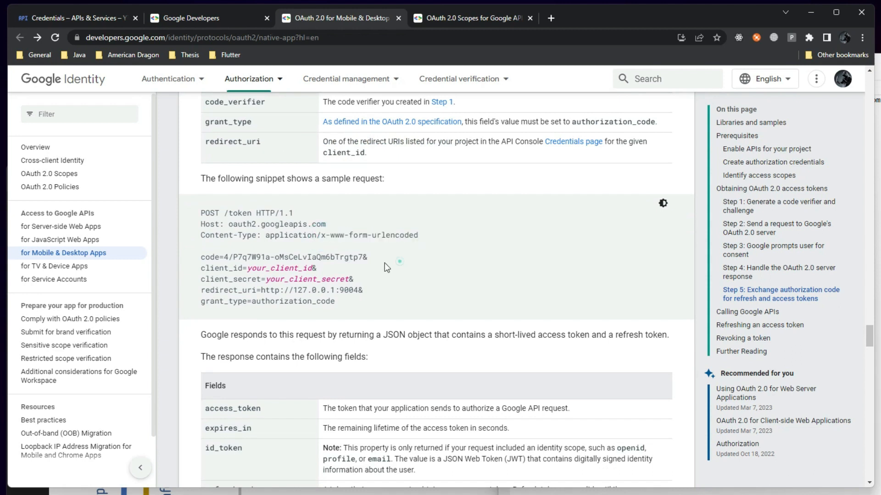
{"action": "scroll", "coordinate": [272, 285], "scroll_direction": "up", "scroll_amount": 3}
{"action": "left_click", "coordinate": [247, 16]}
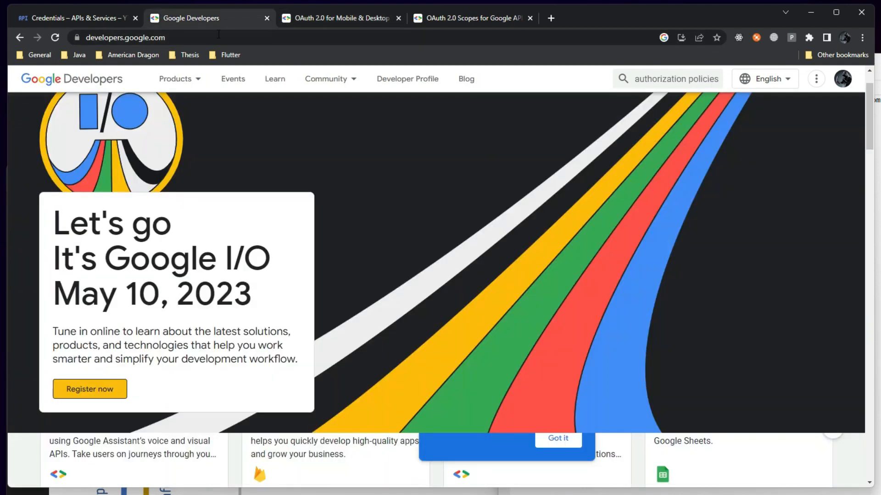
{"action": "left_click", "coordinate": [100, 13]}
{"action": "left_click_drag", "start_coordinate": [260, 39], "coordinate": [434, 47]}
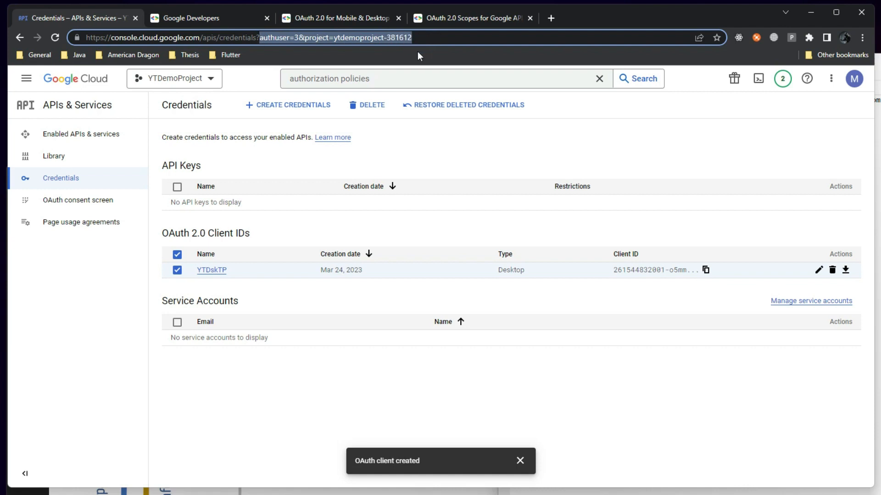
{"action": "left_click", "coordinate": [361, 19]}
{"action": "scroll", "coordinate": [238, 367], "scroll_direction": "down", "scroll_amount": 2}
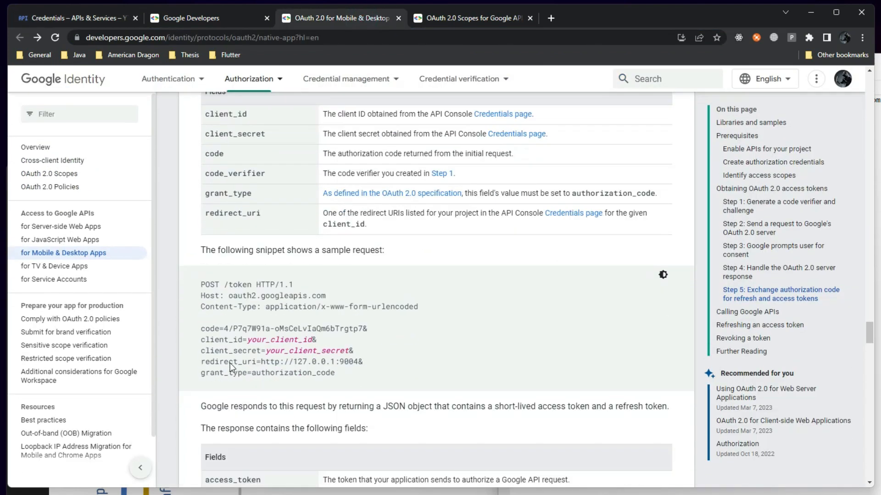
{"action": "left_click_drag", "start_coordinate": [321, 291], "coordinate": [454, 296]}
{"action": "left_click", "coordinate": [417, 317]}
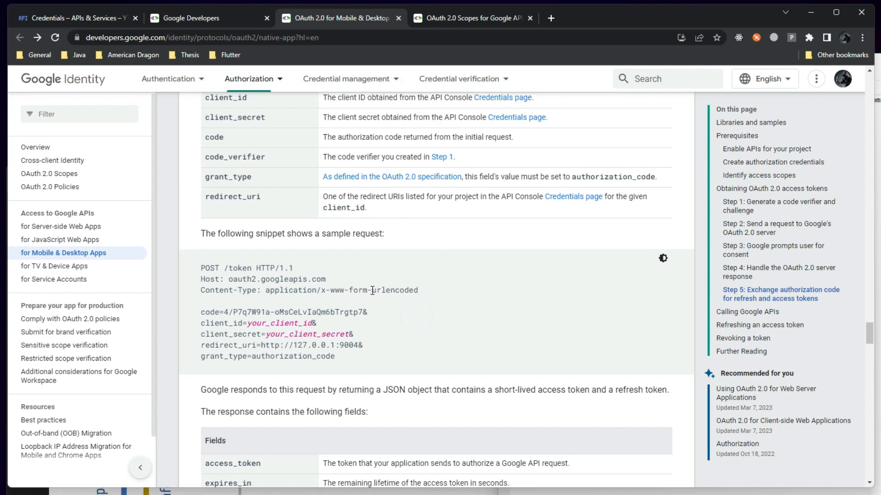
{"action": "left_click_drag", "start_coordinate": [371, 290], "coordinate": [423, 292]}
{"action": "left_click", "coordinate": [68, 18]}
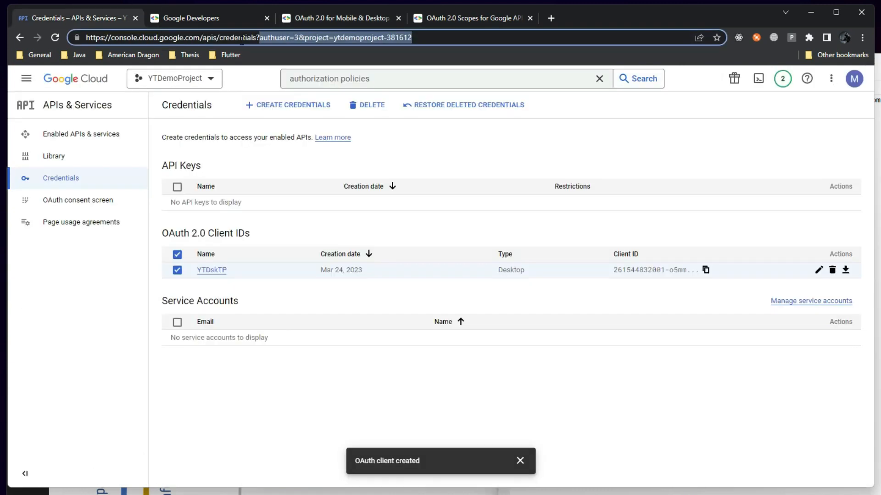
{"action": "left_click", "coordinate": [344, 20]}
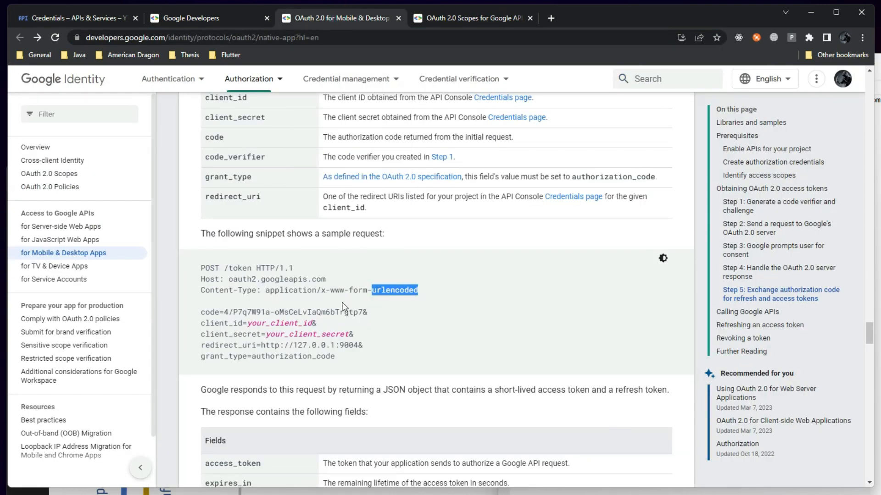
{"action": "left_click_drag", "start_coordinate": [202, 312], "coordinate": [335, 362]}
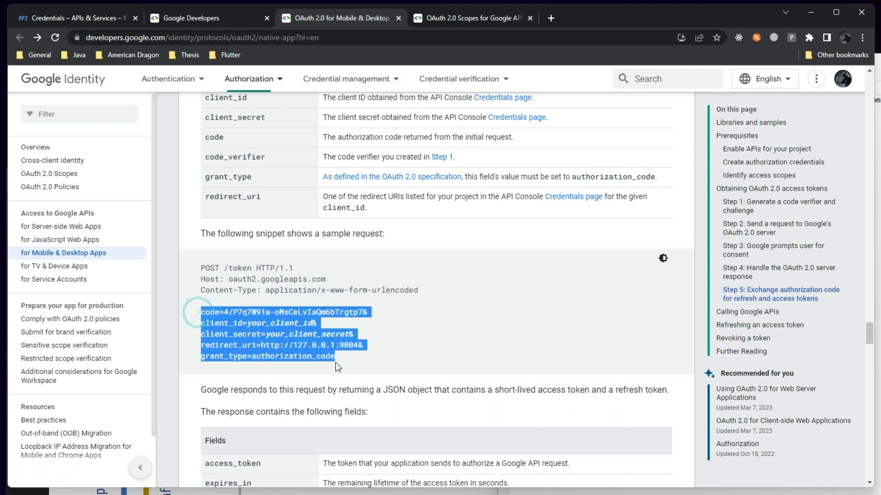
{"action": "scroll", "coordinate": [340, 356], "scroll_direction": "down", "scroll_amount": 1}
{"action": "scroll", "coordinate": [342, 358], "scroll_direction": "down", "scroll_amount": 4}
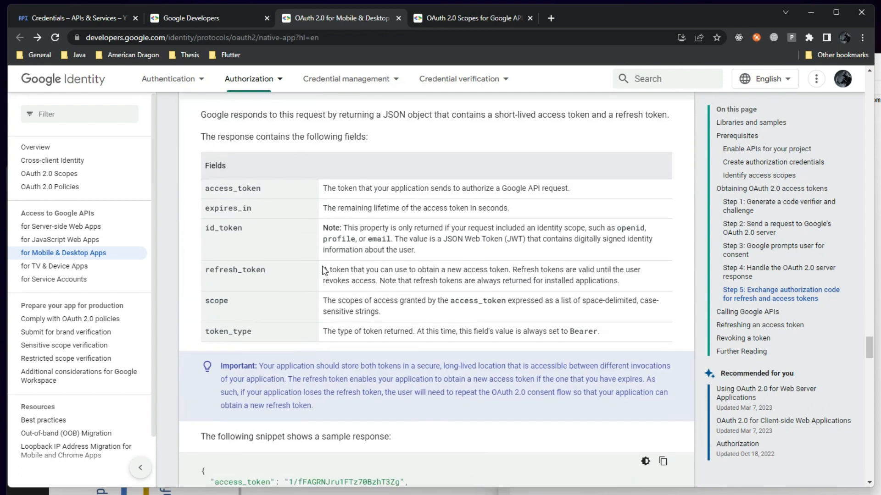
{"action": "scroll", "coordinate": [322, 272], "scroll_direction": "down", "scroll_amount": 3}
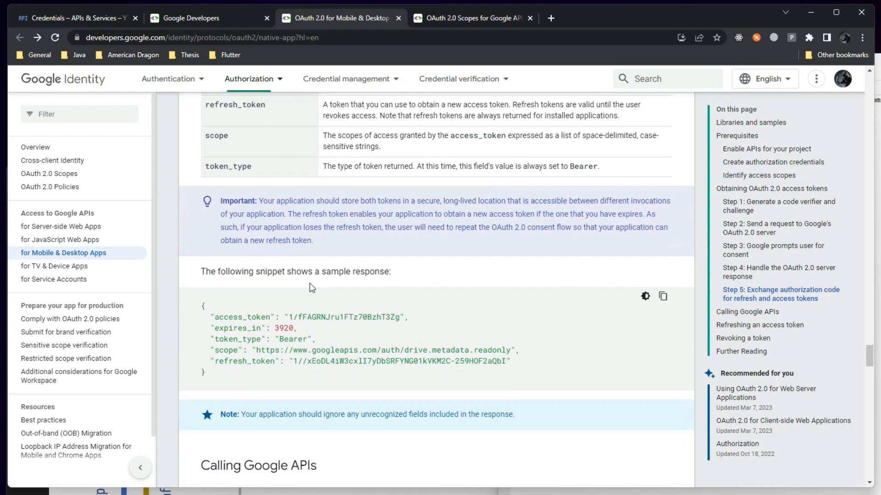
{"action": "scroll", "coordinate": [312, 287], "scroll_direction": "up", "scroll_amount": 2}
{"action": "scroll", "coordinate": [250, 274], "scroll_direction": "down", "scroll_amount": 3}
{"action": "left_click_drag", "start_coordinate": [221, 262], "coordinate": [284, 265]}
{"action": "left_click_drag", "start_coordinate": [226, 284], "coordinate": [255, 285]}
{"action": "left_click_drag", "start_coordinate": [229, 305], "coordinate": [275, 317]}
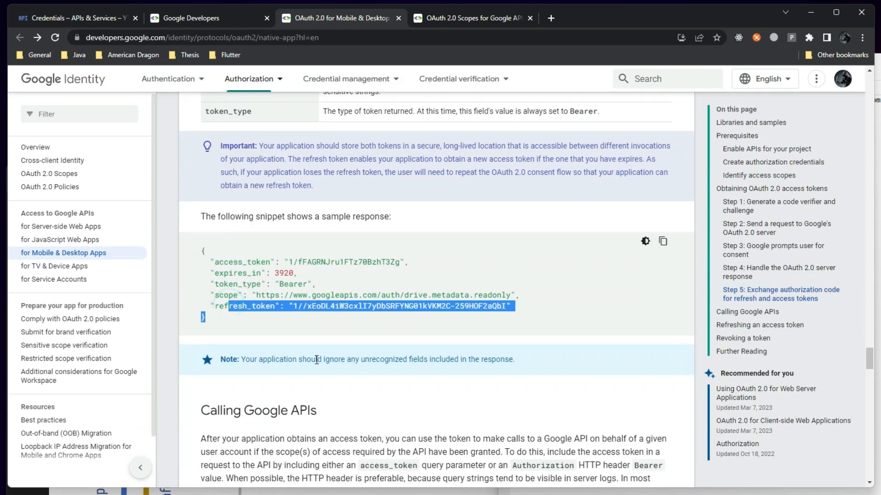
{"action": "scroll", "coordinate": [406, 394], "scroll_direction": "up", "scroll_amount": 15}
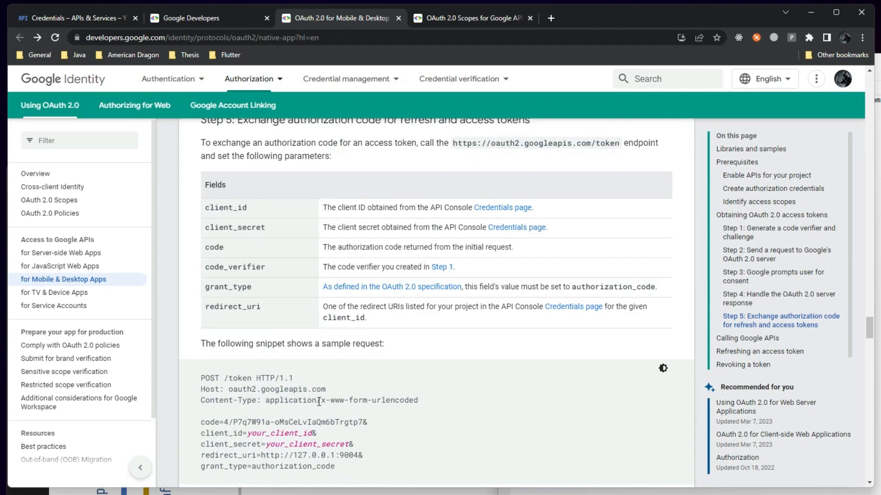
Minimize the Notepad2e notes and flow diagram, then switch to the OAuth 2.0 Scopes for Google APIs tab
{"action": "scroll", "coordinate": [314, 391], "scroll_direction": "up", "scroll_amount": 10}
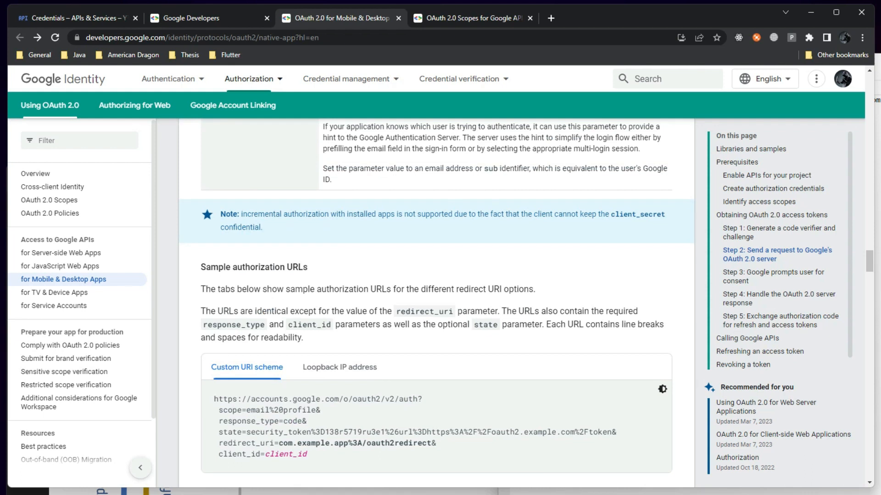
{"action": "left_click", "coordinate": [877, 179]}
{"action": "left_click", "coordinate": [824, 61]}
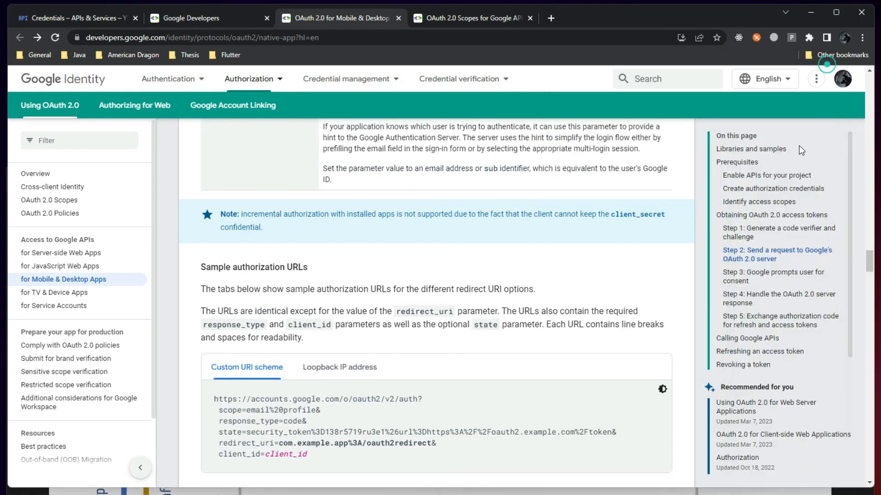
{"action": "left_click", "coordinate": [734, 492]}
{"action": "left_click", "coordinate": [812, 174]}
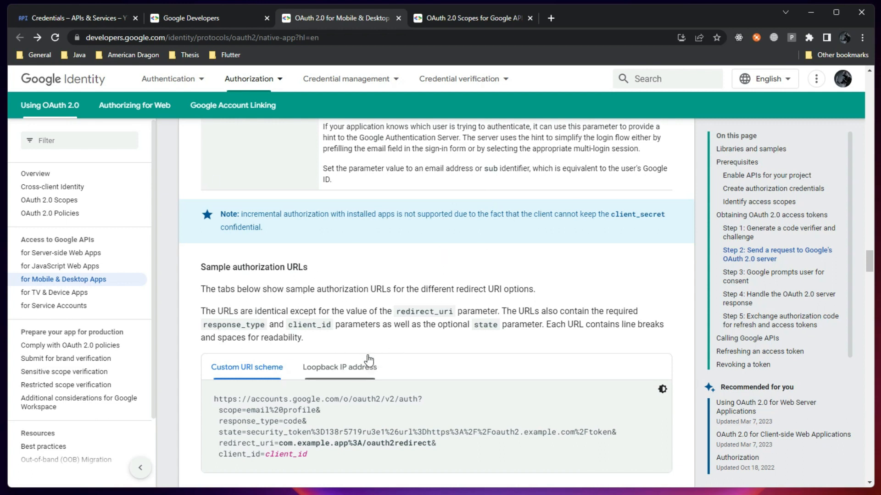
{"action": "scroll", "coordinate": [293, 412], "scroll_direction": "up", "scroll_amount": 12}
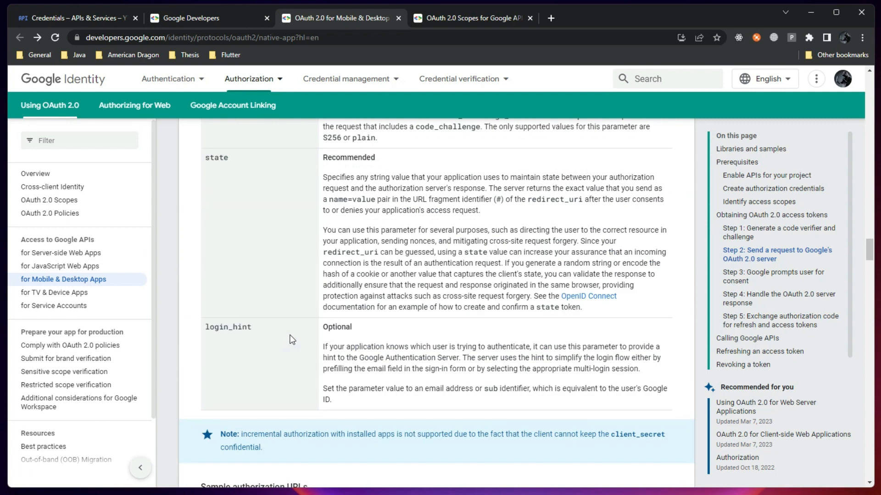
{"action": "scroll", "coordinate": [288, 329], "scroll_direction": "up", "scroll_amount": 1}
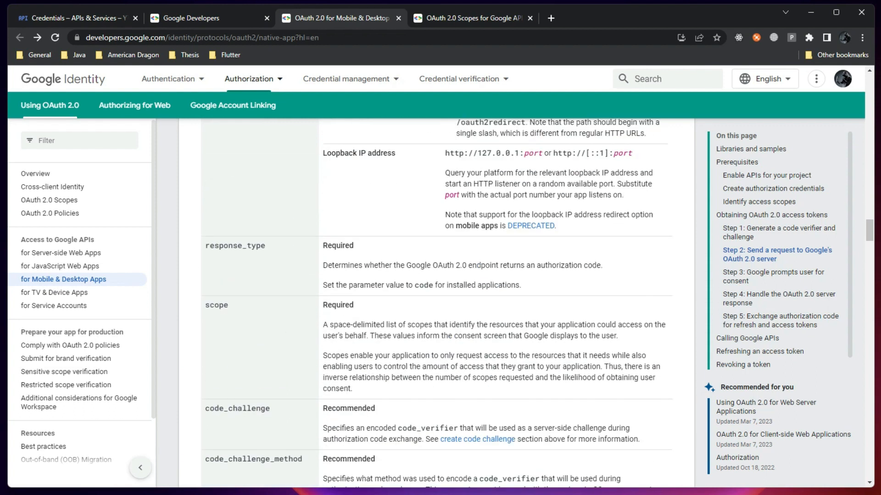
{"action": "left_click", "coordinate": [463, 18]}
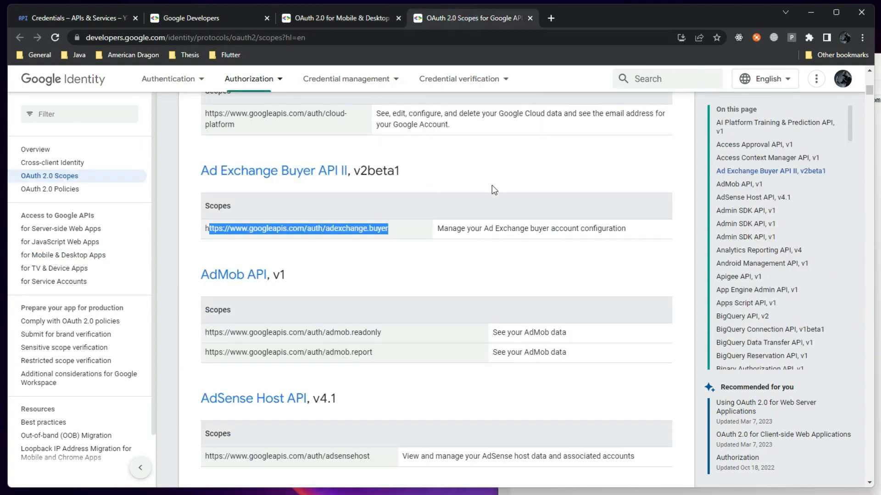
Clear the scope selection and check the Cloud Console enabled APIs and OAuth consent screen pages
{"action": "left_click", "coordinate": [439, 258]}
{"action": "scroll", "coordinate": [297, 184], "scroll_direction": "up", "scroll_amount": 13}
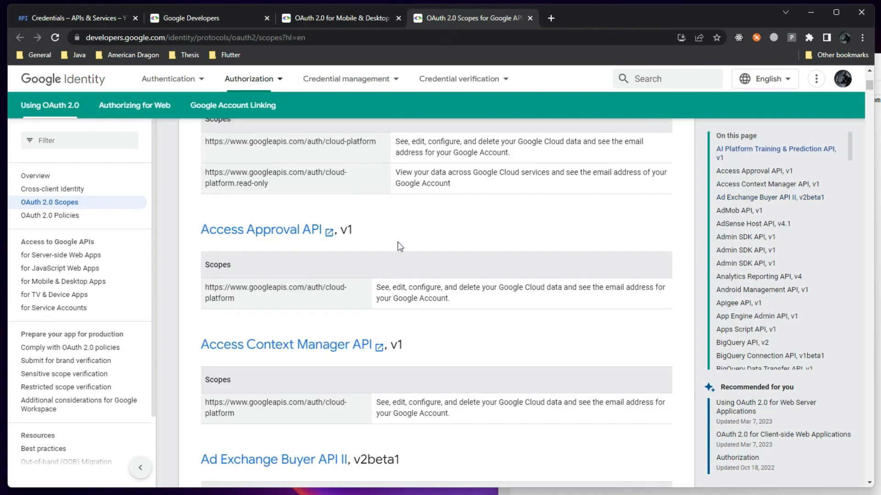
{"action": "scroll", "coordinate": [387, 231], "scroll_direction": "down", "scroll_amount": 7}
{"action": "scroll", "coordinate": [259, 229], "scroll_direction": "down", "scroll_amount": 5}
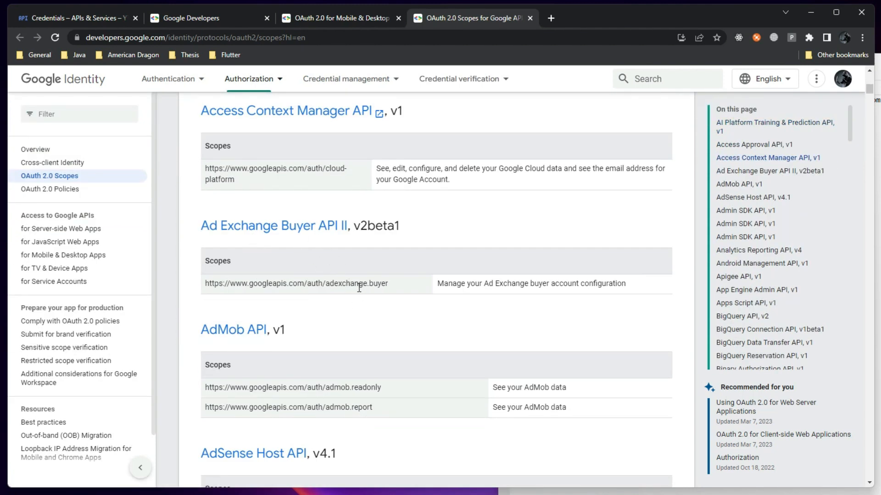
{"action": "left_click", "coordinate": [76, 18]}
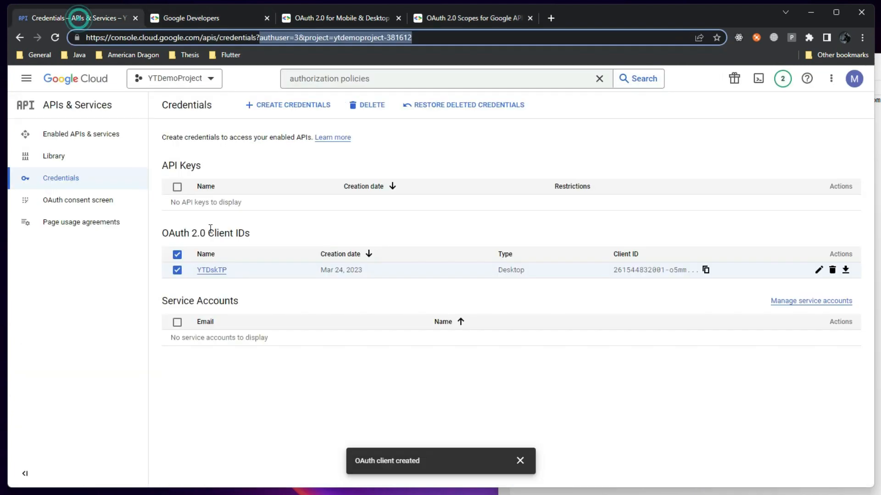
{"action": "left_click", "coordinate": [85, 135]}
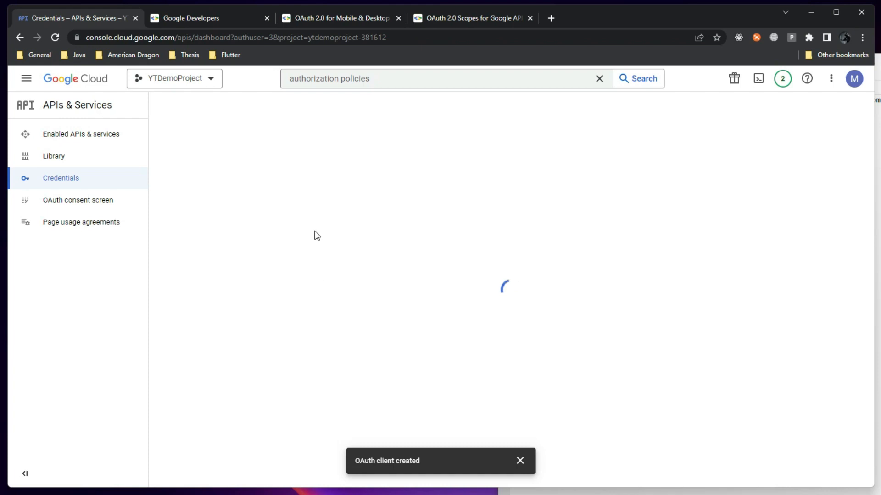
{"action": "left_click", "coordinate": [76, 200]}
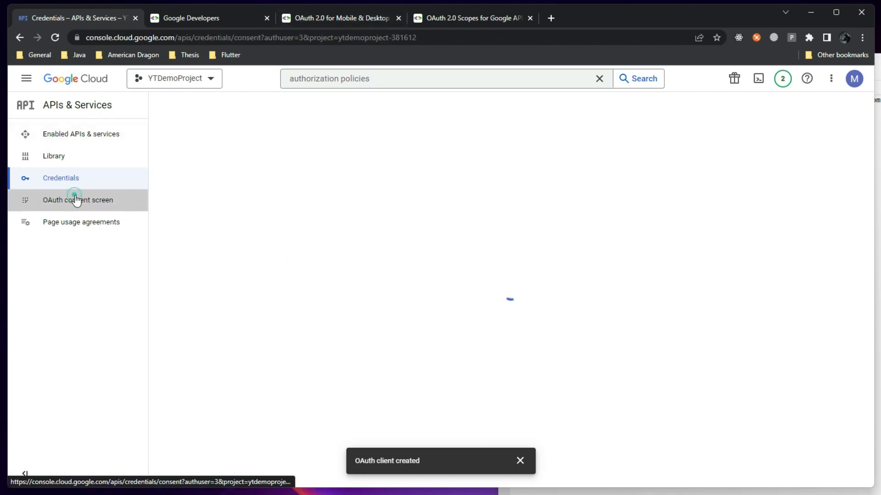
Back on the Scopes reference, search the page for 'google'
{"action": "left_click", "coordinate": [481, 18]}
{"action": "scroll", "coordinate": [360, 366], "scroll_direction": "down", "scroll_amount": 4}
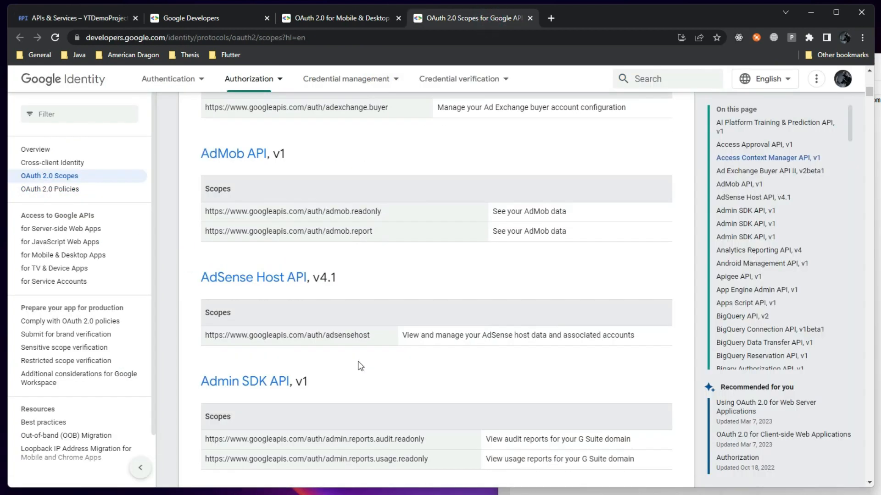
{"action": "scroll", "coordinate": [360, 366], "scroll_direction": "down", "scroll_amount": 20}
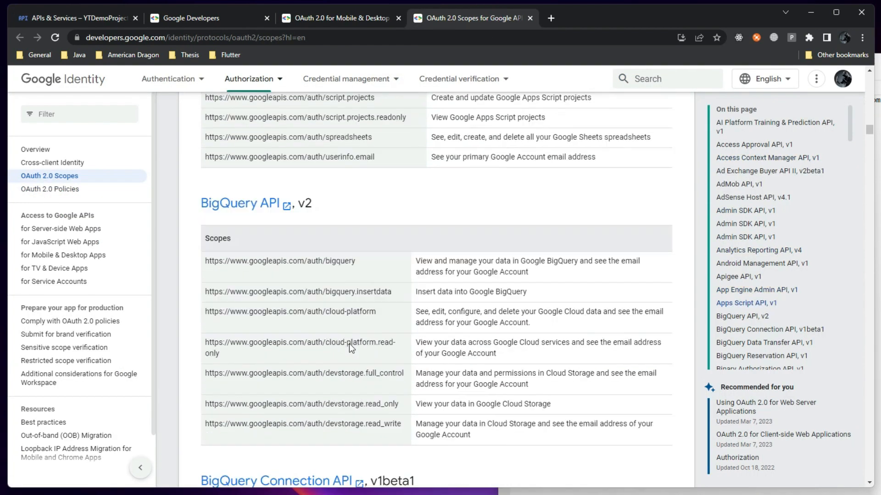
{"action": "scroll", "coordinate": [348, 344], "scroll_direction": "down", "scroll_amount": 7}
{"action": "key", "text": "ctrl+f"}
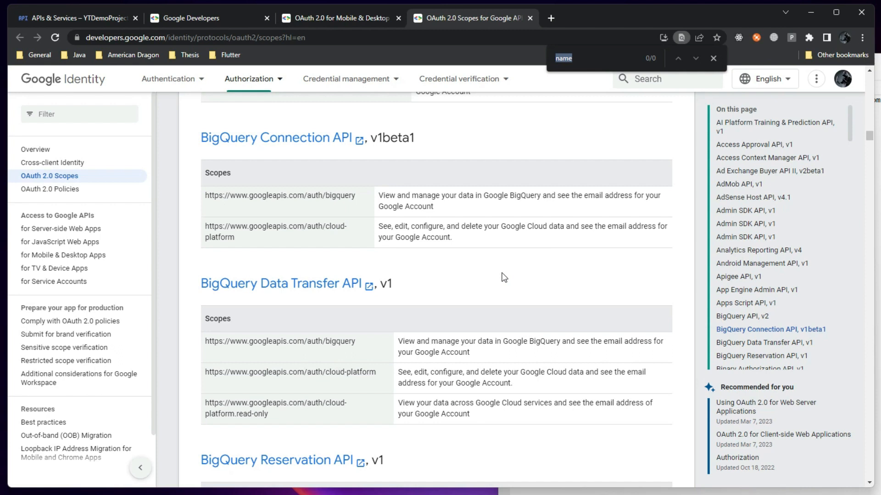
{"action": "type", "text": "google"}
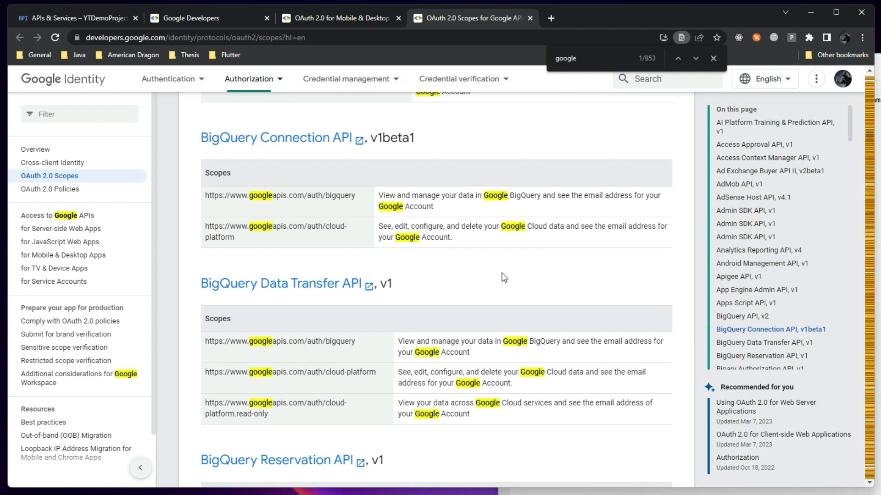
{"action": "left_click", "coordinate": [712, 58]}
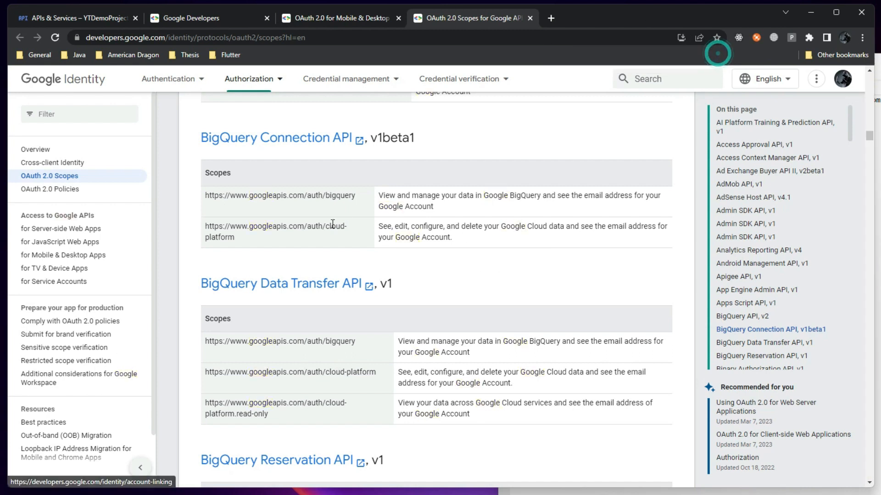
Scroll down to the Google OAuth2 API v2 scopes: userinfo.email, userinfo.profile and openid
{"action": "scroll", "coordinate": [225, 267], "scroll_direction": "down", "scroll_amount": 8}
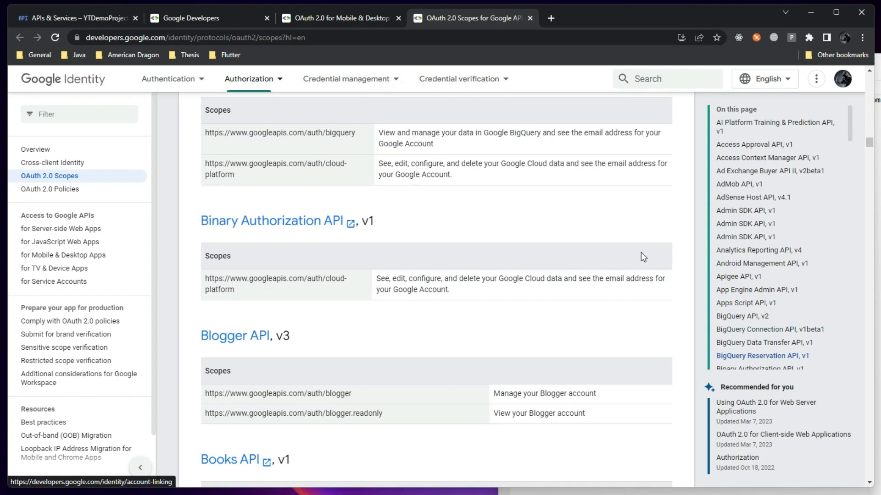
{"action": "left_click_drag", "start_coordinate": [869, 146], "coordinate": [849, 322]}
{"action": "scroll", "coordinate": [298, 257], "scroll_direction": "up", "scroll_amount": 15}
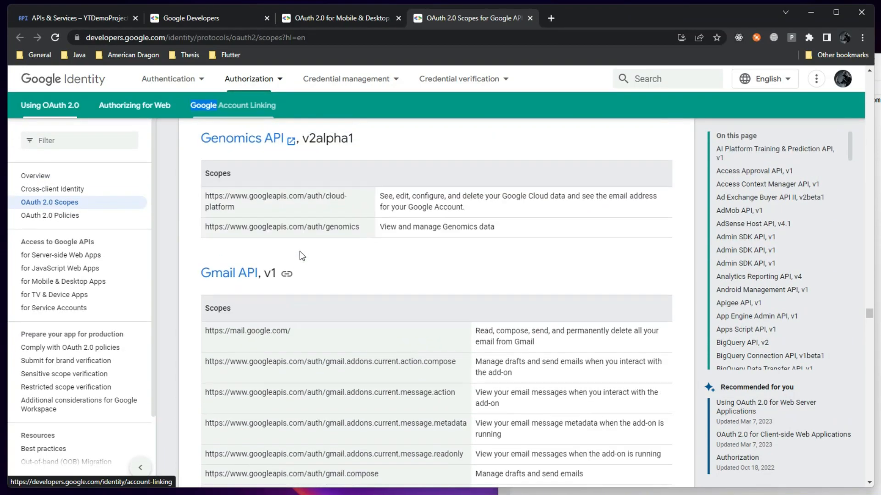
{"action": "scroll", "coordinate": [304, 237], "scroll_direction": "up", "scroll_amount": 12}
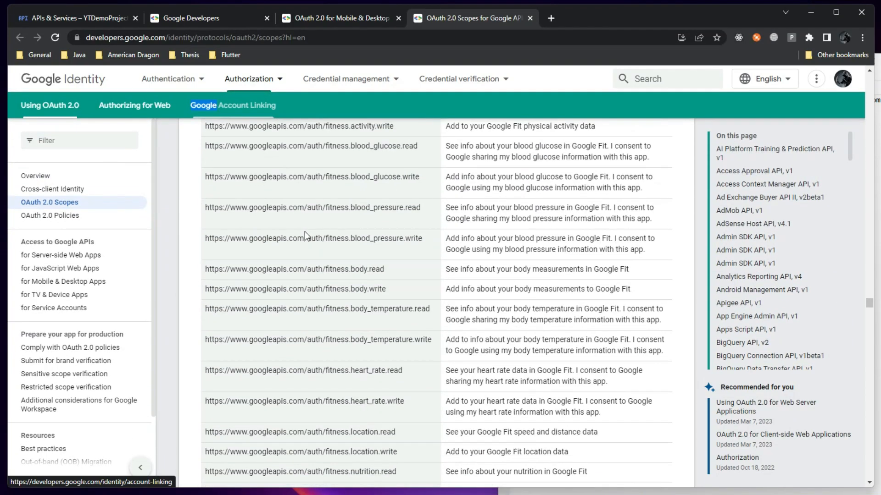
{"action": "scroll", "coordinate": [308, 225], "scroll_direction": "down", "scroll_amount": 9}
{"action": "scroll", "coordinate": [312, 211], "scroll_direction": "down", "scroll_amount": 20}
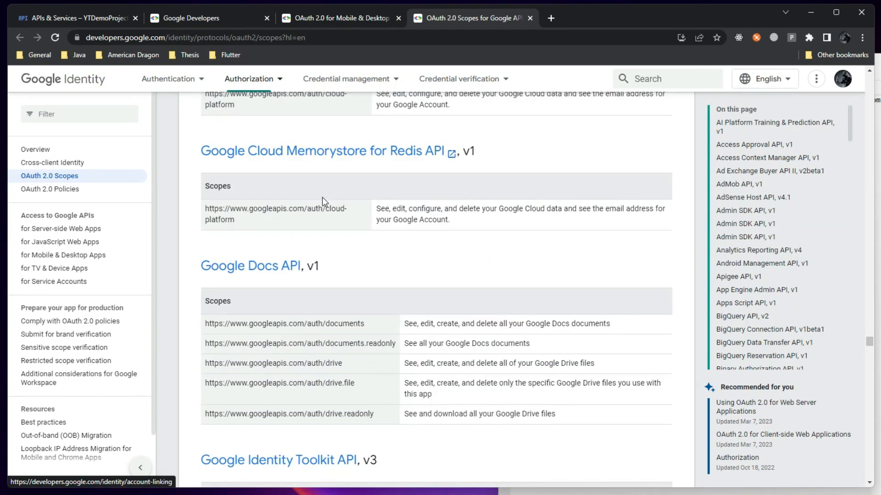
{"action": "scroll", "coordinate": [322, 197], "scroll_direction": "down", "scroll_amount": 7}
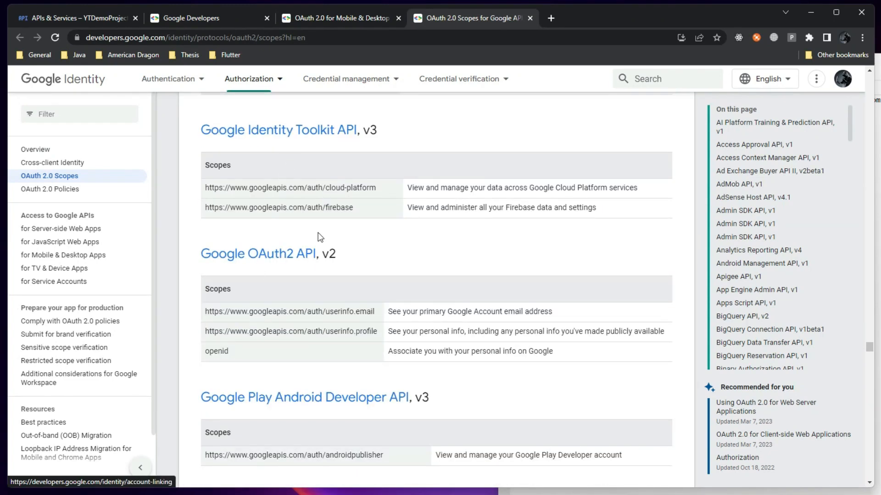
{"action": "scroll", "coordinate": [411, 245], "scroll_direction": "down", "scroll_amount": 1}
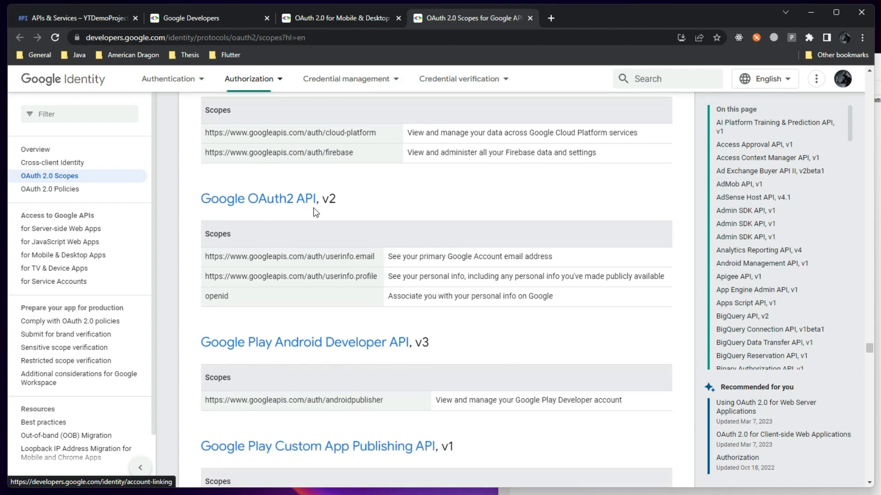
{"action": "scroll", "coordinate": [236, 220], "scroll_direction": "down", "scroll_amount": 1}
{"action": "scroll", "coordinate": [236, 218], "scroll_direction": "down", "scroll_amount": 1}
Copy the userinfo.email scope URL and paste it onto a new line 9 in the notes
{"action": "left_click_drag", "start_coordinate": [377, 202], "coordinate": [199, 235]}
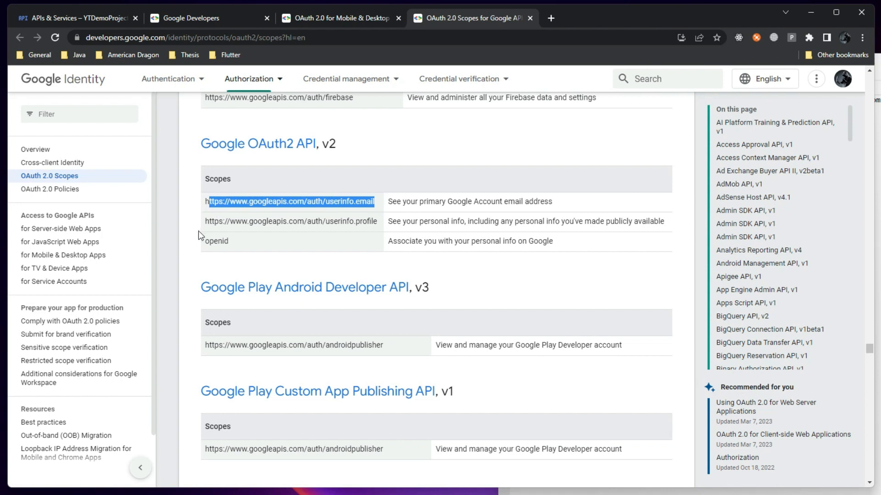
{"action": "left_click", "coordinate": [296, 219]}
{"action": "left_click_drag", "start_coordinate": [376, 203], "coordinate": [205, 197]}
{"action": "key", "text": "ctrl+c"}
{"action": "key", "text": "alt+Tab"}
{"action": "left_click", "coordinate": [786, 158]}
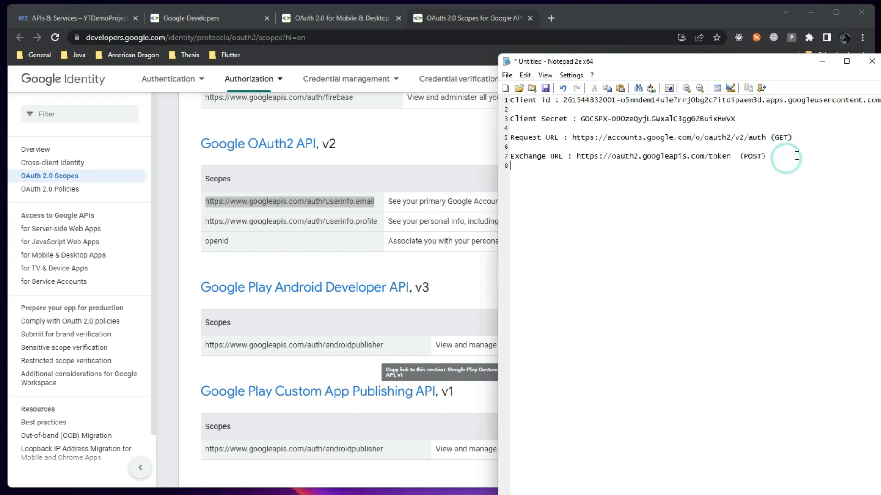
{"action": "key", "text": "Return"}
{"action": "key", "text": "ctrl+v"}
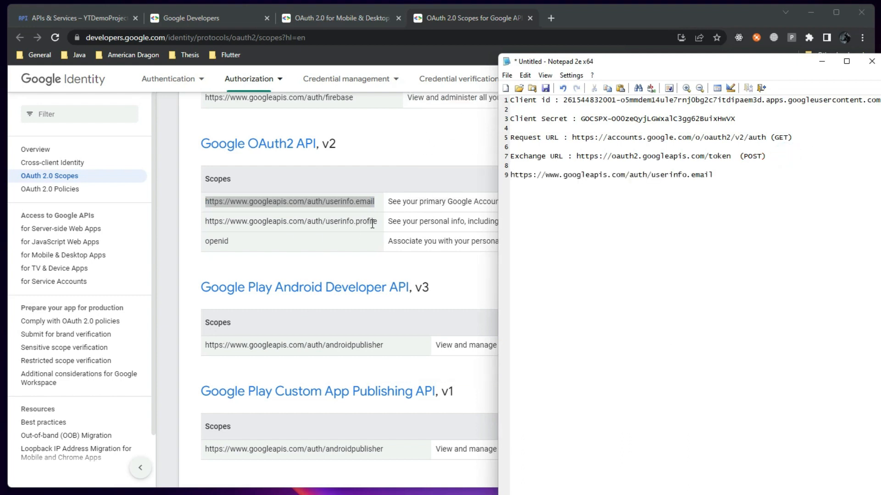
Append the userinfo.profile scope URL after a space on that line, then return to the scopes page
{"action": "left_click_drag", "start_coordinate": [377, 222], "coordinate": [207, 225]}
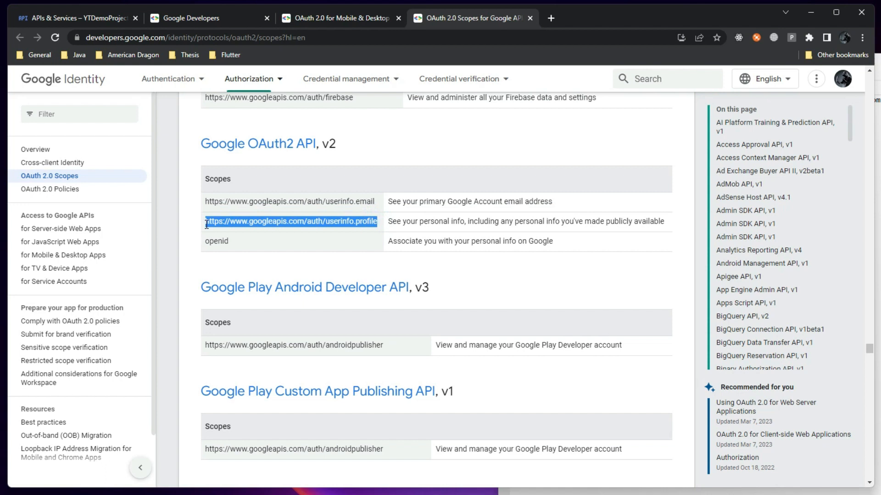
{"action": "key", "text": "ctrl+c"}
{"action": "key", "text": "alt+Tab"}
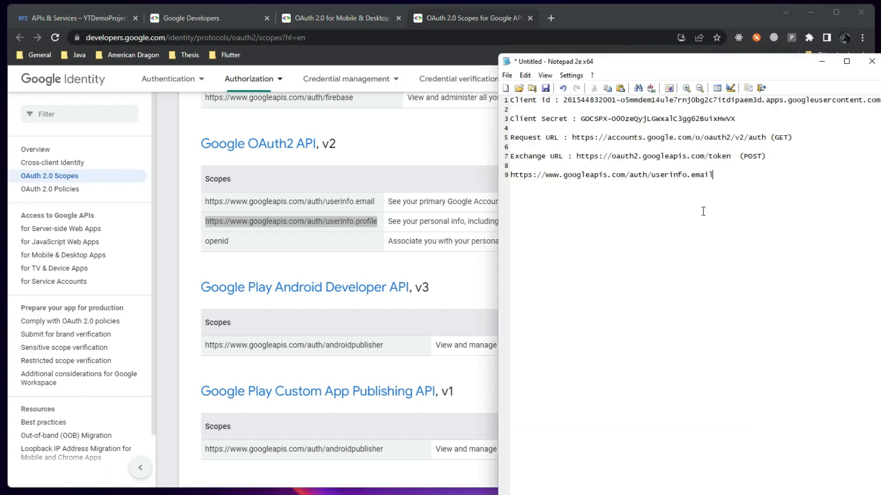
{"action": "key", "text": "ctrl+v"}
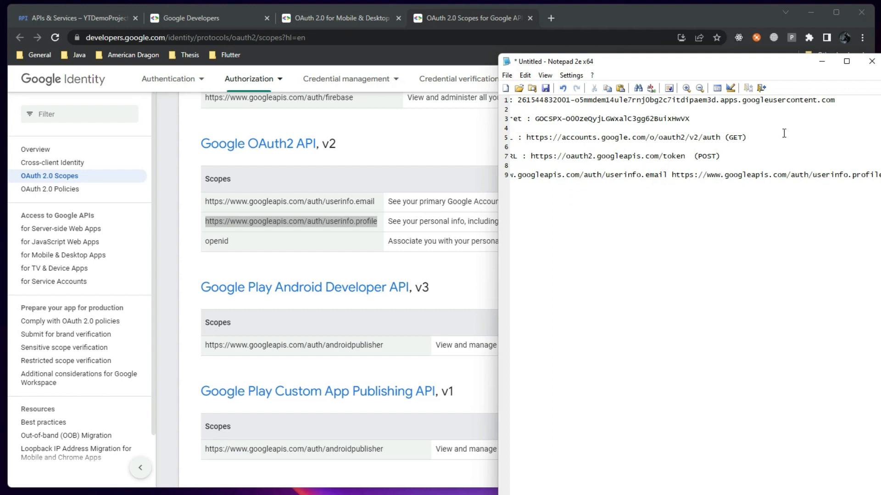
{"action": "left_click_drag", "start_coordinate": [740, 61], "coordinate": [655, 46]}
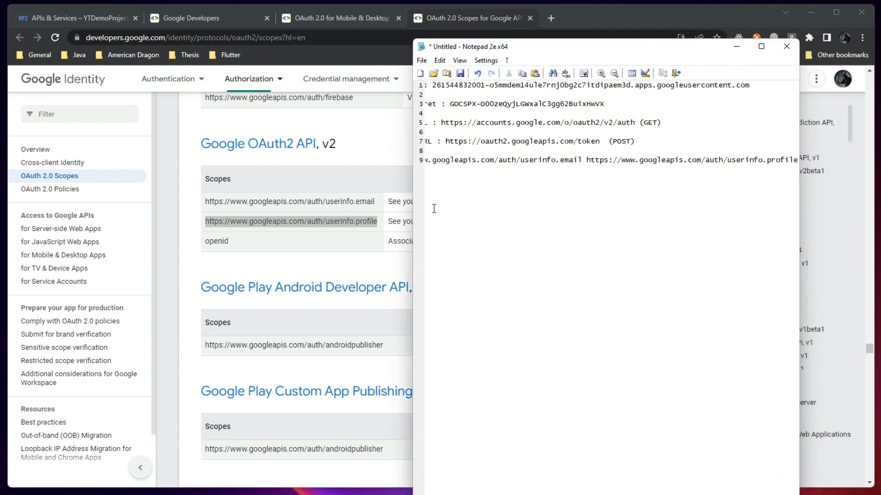
{"action": "left_click", "coordinate": [370, 147]}
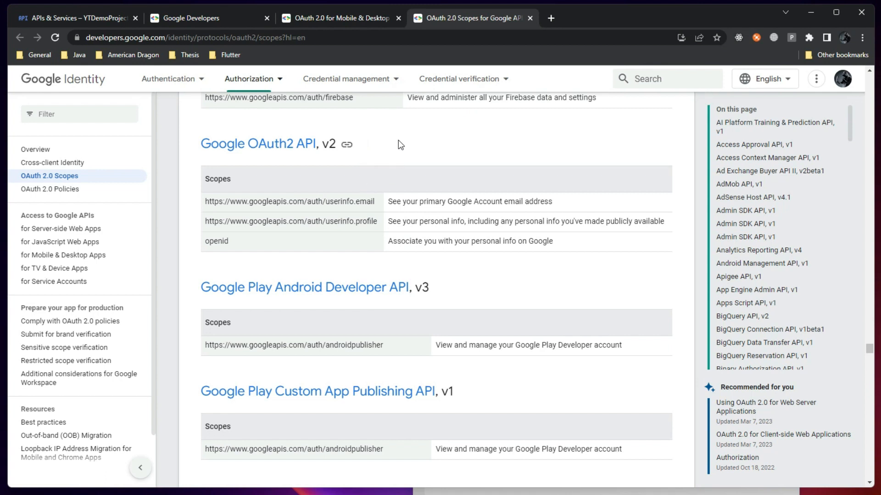
Search Google for 'api test platforms' in a new tab and skim the results
{"action": "left_click", "coordinate": [557, 18]}
{"action": "type", "text": "ap"}
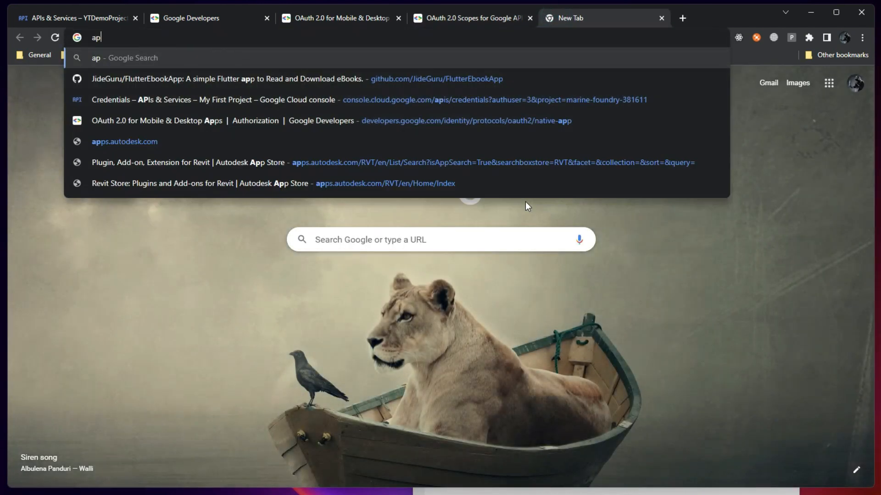
{"action": "type", "text": "i test plat"}
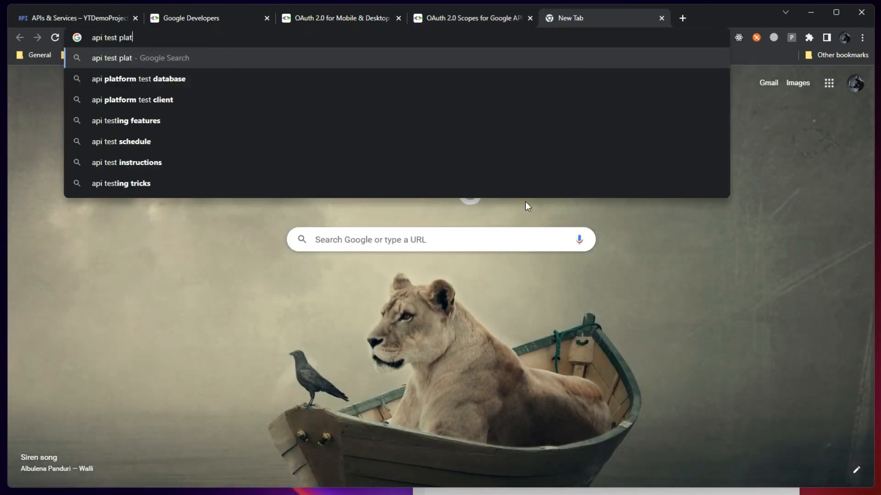
{"action": "type", "text": "forms"}
{"action": "key", "text": "Return"}
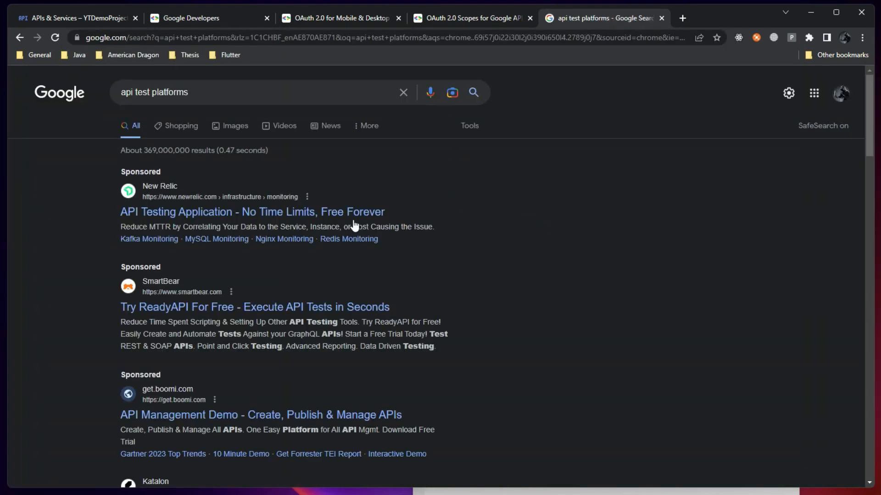
{"action": "scroll", "coordinate": [249, 324], "scroll_direction": "down", "scroll_amount": 1}
{"action": "scroll", "coordinate": [250, 323], "scroll_direction": "down", "scroll_amount": 8}
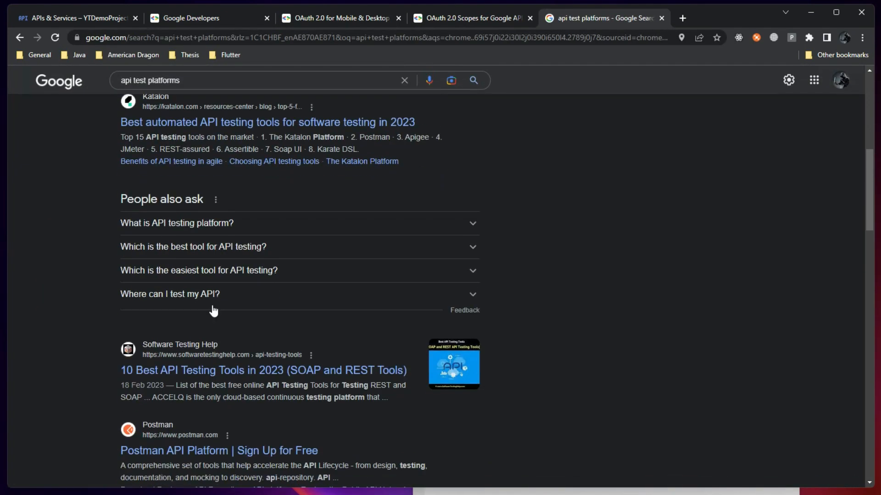
Expand the API testing platforms question, then replace the query with 'postman'
{"action": "left_click", "coordinate": [211, 224]}
{"action": "scroll", "coordinate": [216, 211], "scroll_direction": "up", "scroll_amount": 10}
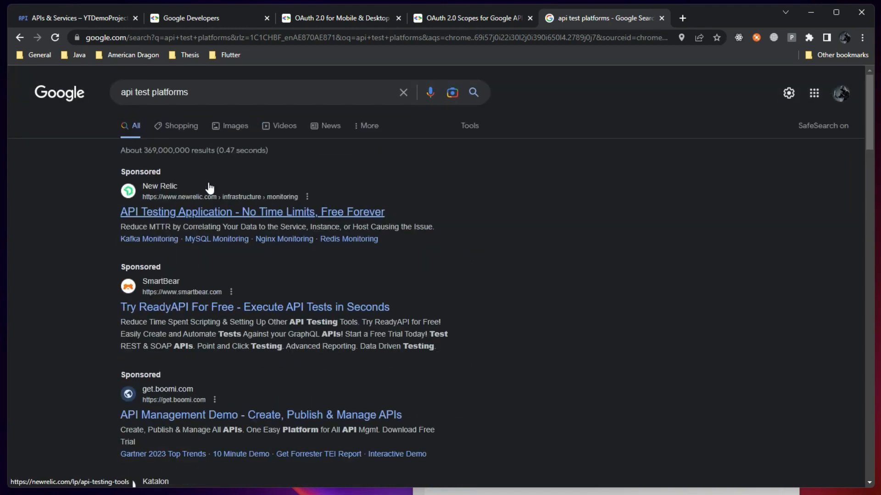
{"action": "triple_click", "coordinate": [246, 91]}
{"action": "type", "text": "postman"}
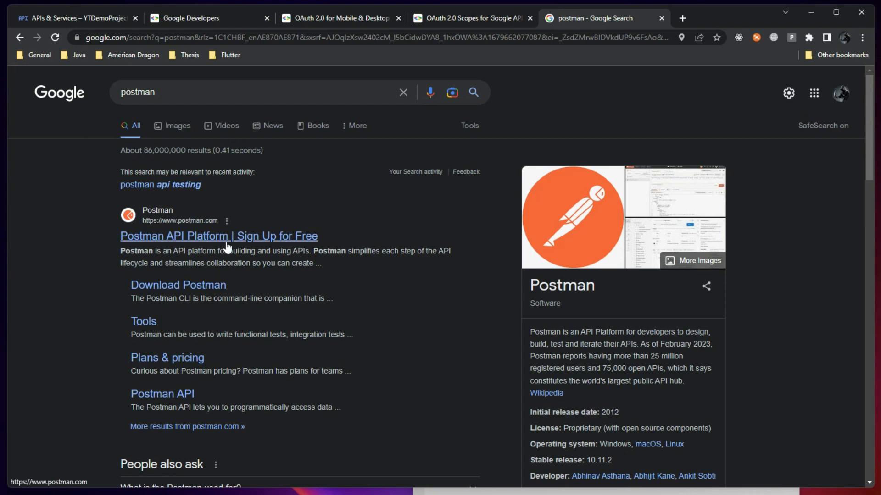
Glance at the Google Developers and OAuth consent screen tabs, then return to the postman results
{"action": "left_click", "coordinate": [234, 17]}
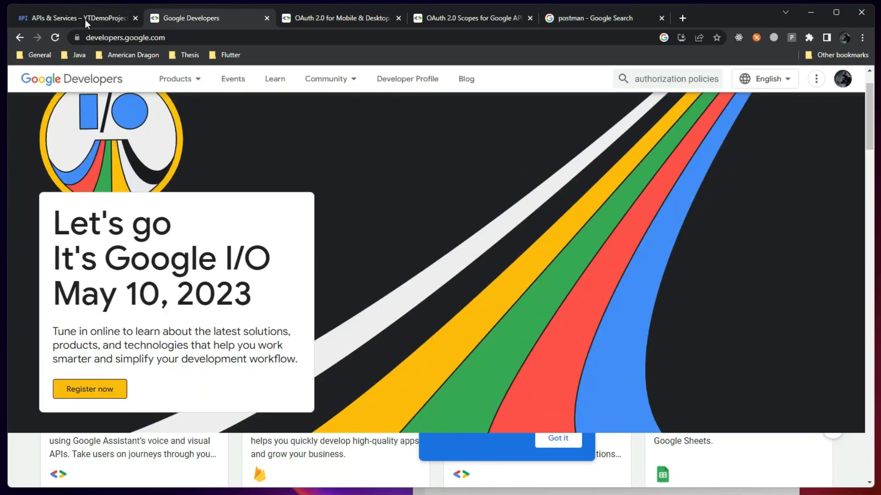
{"action": "left_click", "coordinate": [71, 18]}
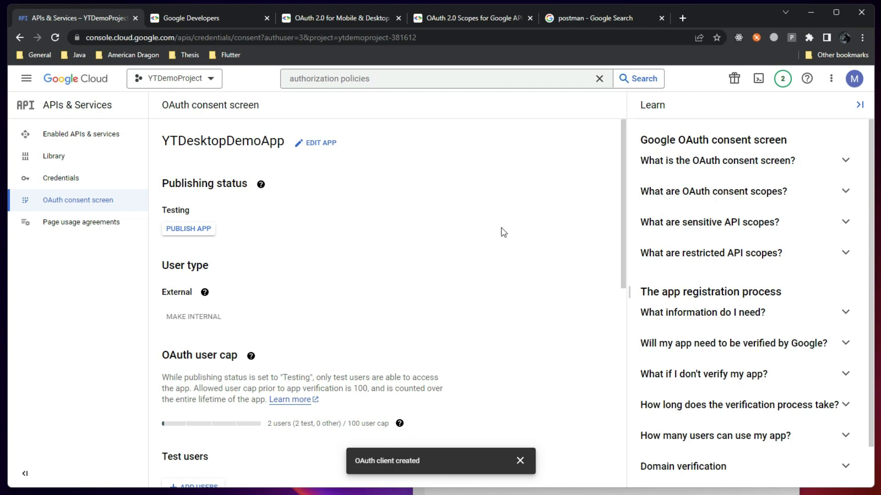
{"action": "left_click", "coordinate": [588, 18]}
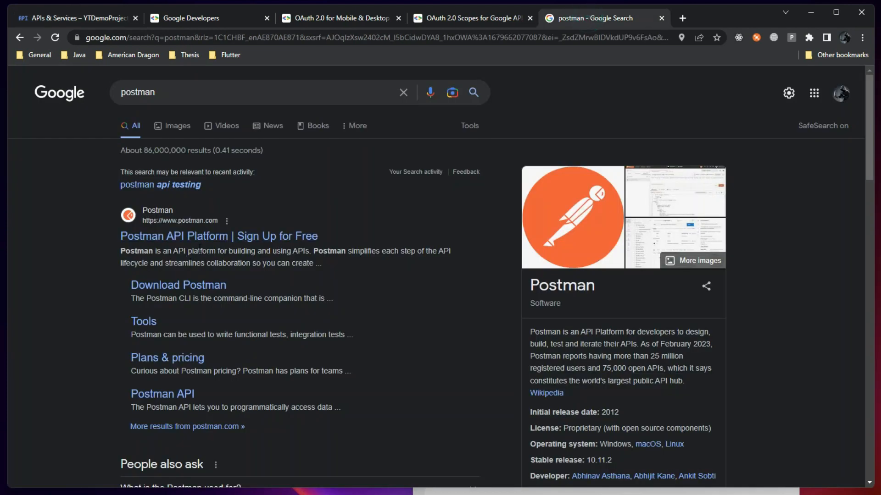
{"action": "scroll", "coordinate": [198, 241], "scroll_direction": "down", "scroll_amount": 2}
{"action": "scroll", "coordinate": [197, 268], "scroll_direction": "down", "scroll_amount": 2}
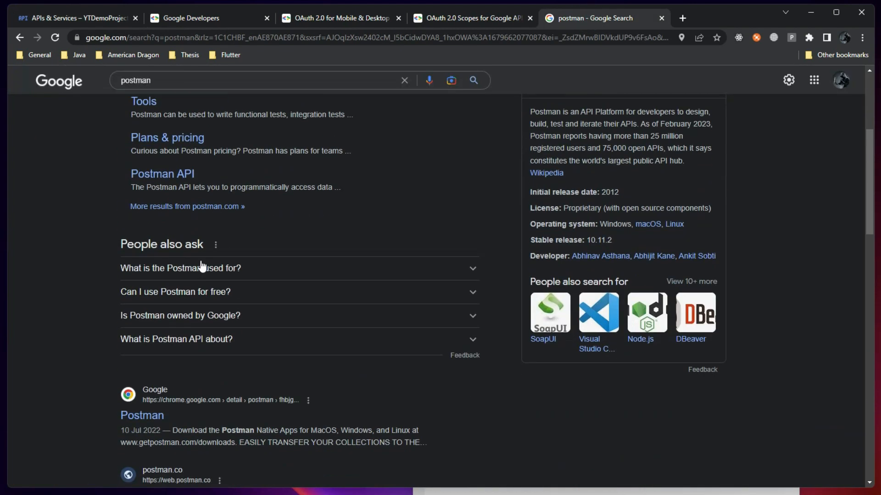
{"action": "scroll", "coordinate": [198, 268], "scroll_direction": "up", "scroll_amount": 5}
Search 'postman alternative', skim the 11 Postman alternatives article, then close that tab
{"action": "left_click", "coordinate": [183, 92]}
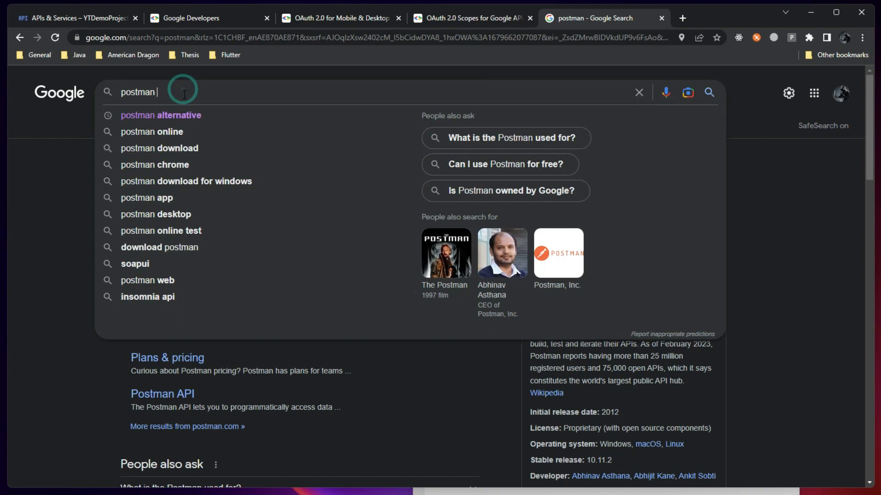
{"action": "type", "text": "alternative"}
{"action": "key", "text": "Return"}
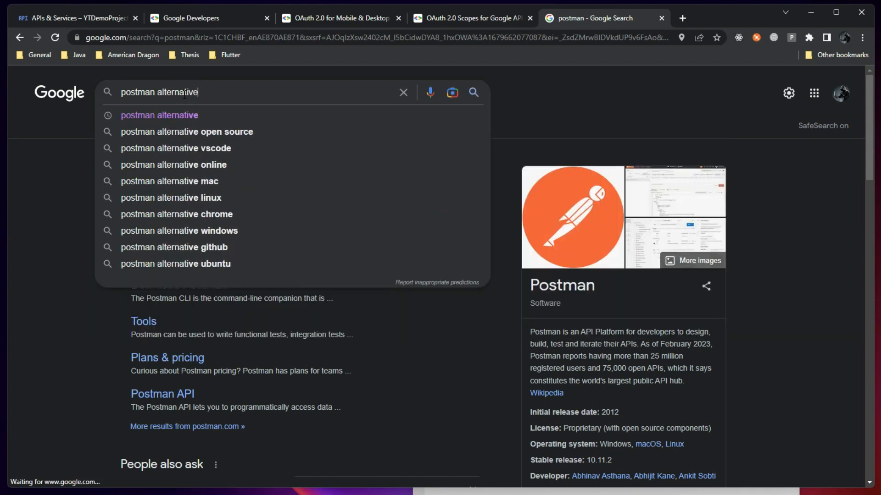
{"action": "left_click", "coordinate": [191, 198]}
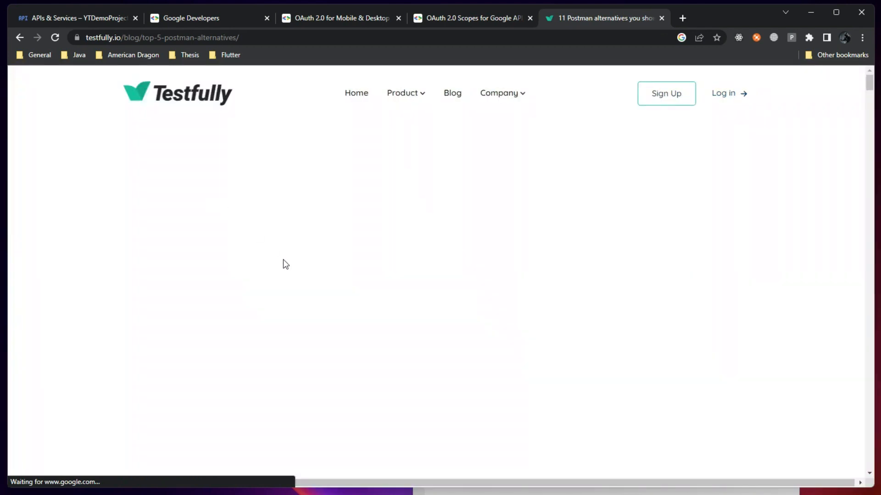
{"action": "scroll", "coordinate": [287, 282], "scroll_direction": "down", "scroll_amount": 13}
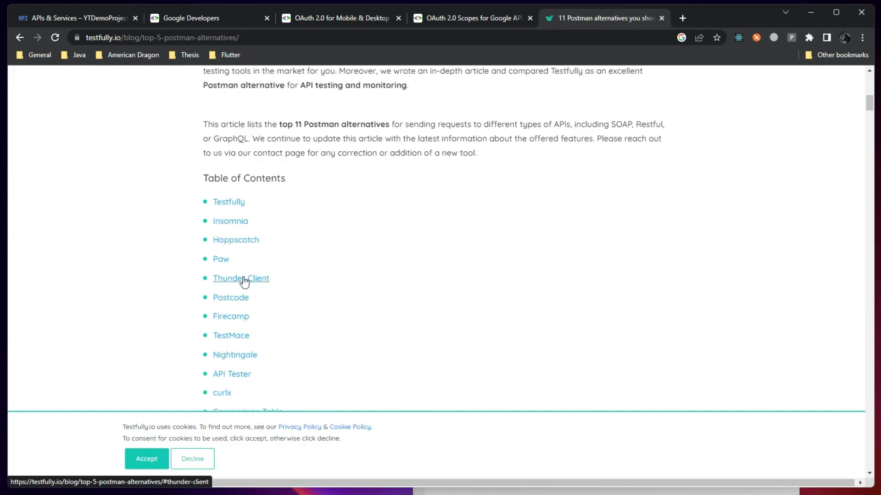
{"action": "scroll", "coordinate": [244, 248], "scroll_direction": "down", "scroll_amount": 2}
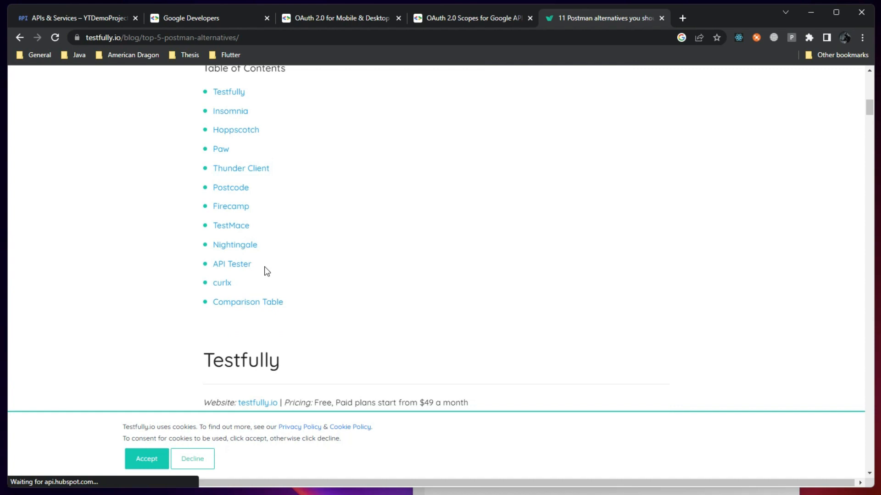
{"action": "scroll", "coordinate": [245, 252], "scroll_direction": "up", "scroll_amount": 1}
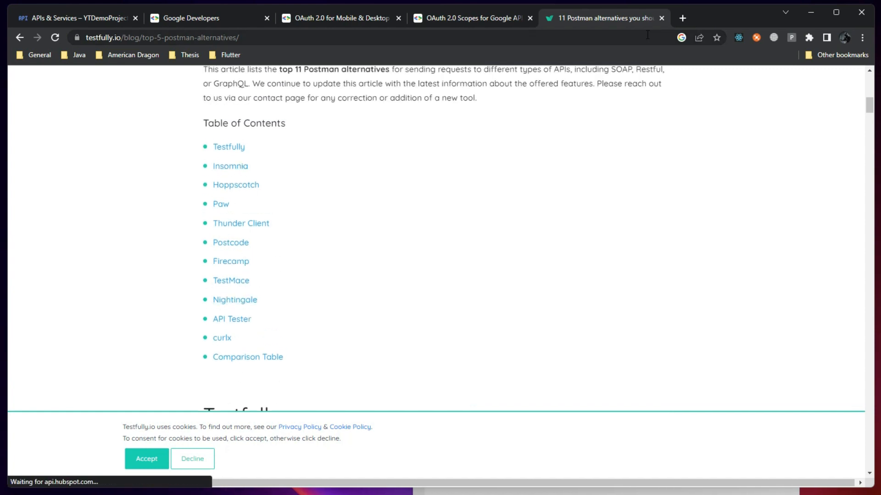
{"action": "left_click", "coordinate": [662, 17]}
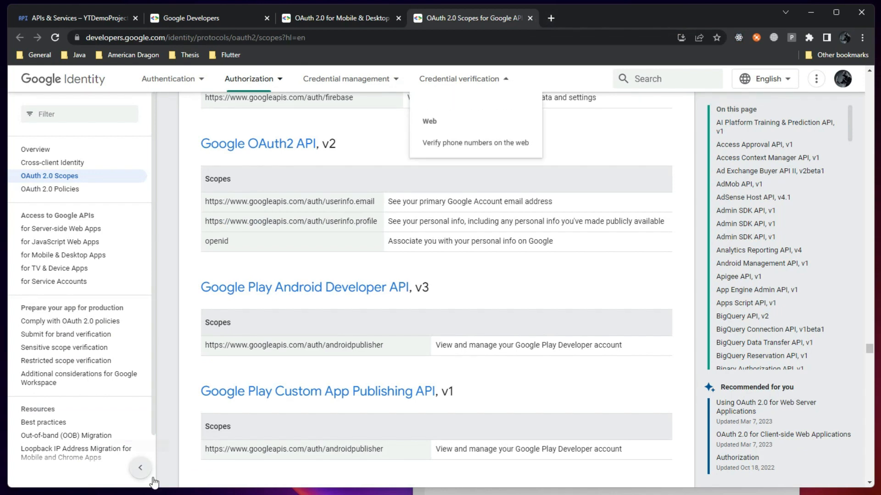
Save the __YTDemo collection's pending changes and reopen its settings
{"action": "left_click", "coordinate": [313, 494]}
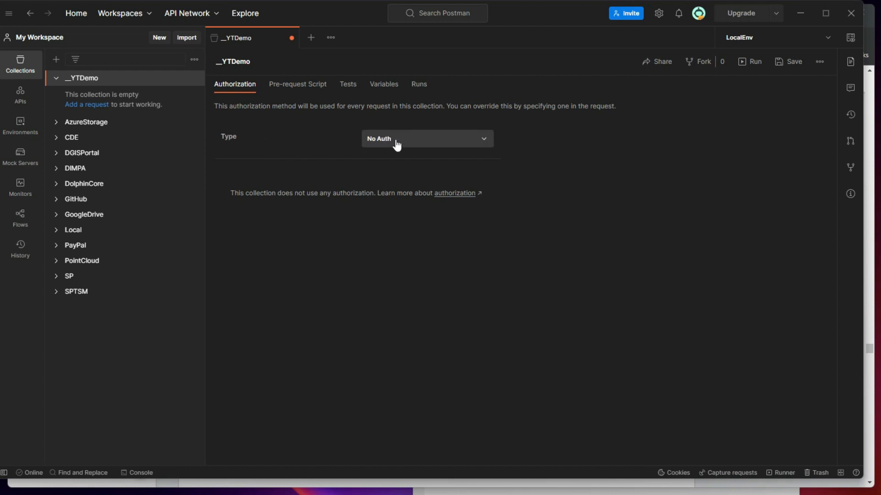
{"action": "left_click", "coordinate": [436, 145]}
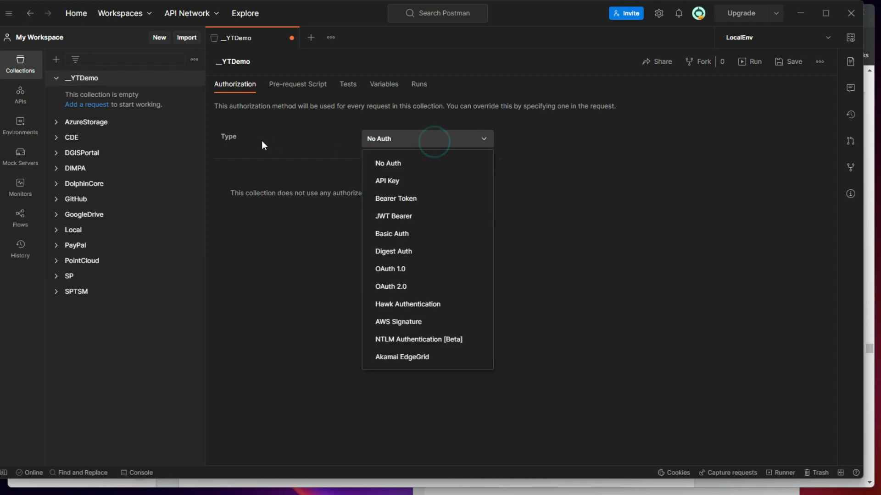
{"action": "left_click", "coordinate": [275, 129]}
{"action": "left_click", "coordinate": [292, 38]}
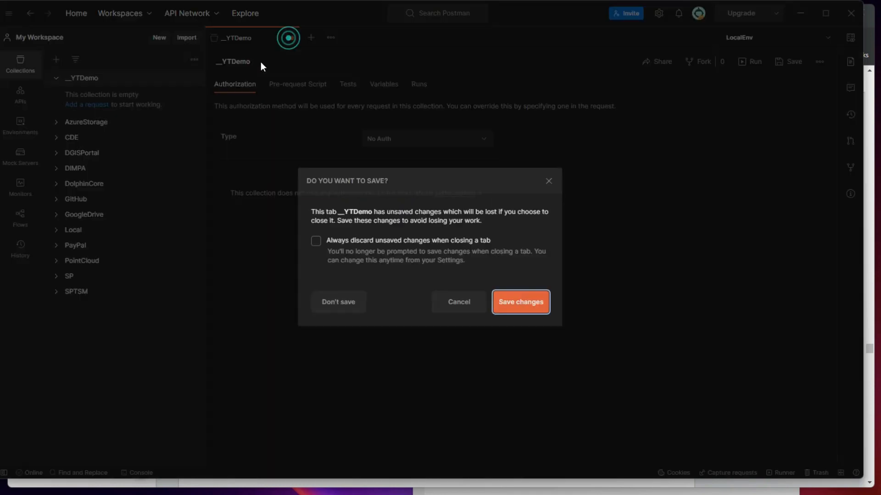
{"action": "left_click", "coordinate": [505, 303]}
{"action": "left_click", "coordinate": [90, 79]}
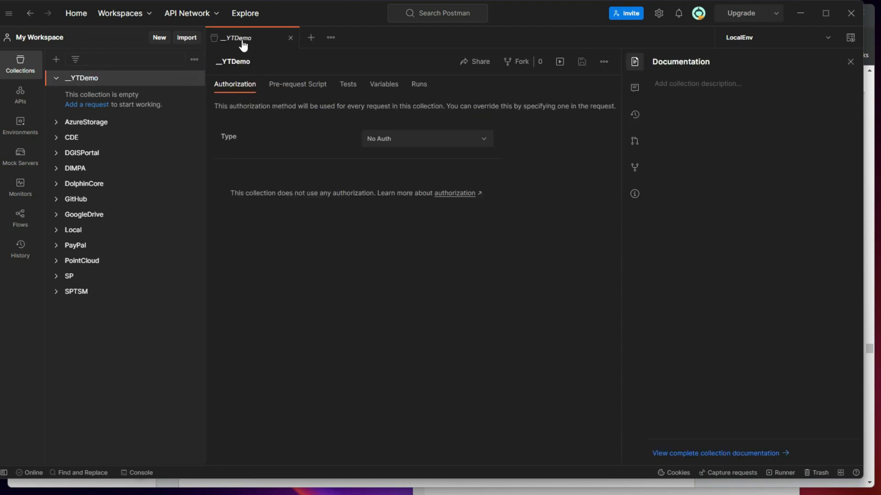
Set the collection's authorization type to OAuth 2.0 and name the token demotoken
{"action": "left_click", "coordinate": [394, 140]}
{"action": "left_click", "coordinate": [403, 284]}
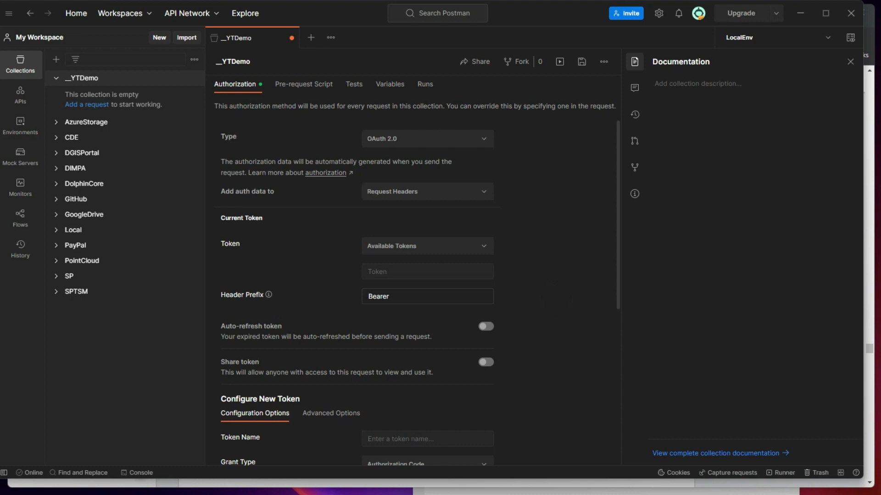
{"action": "scroll", "coordinate": [552, 275], "scroll_direction": "down", "scroll_amount": 5}
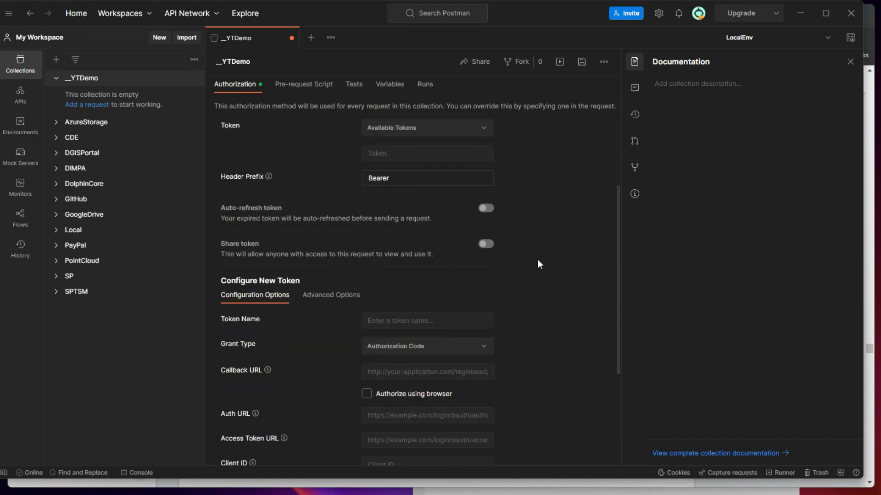
{"action": "scroll", "coordinate": [271, 202], "scroll_direction": "down", "scroll_amount": 1}
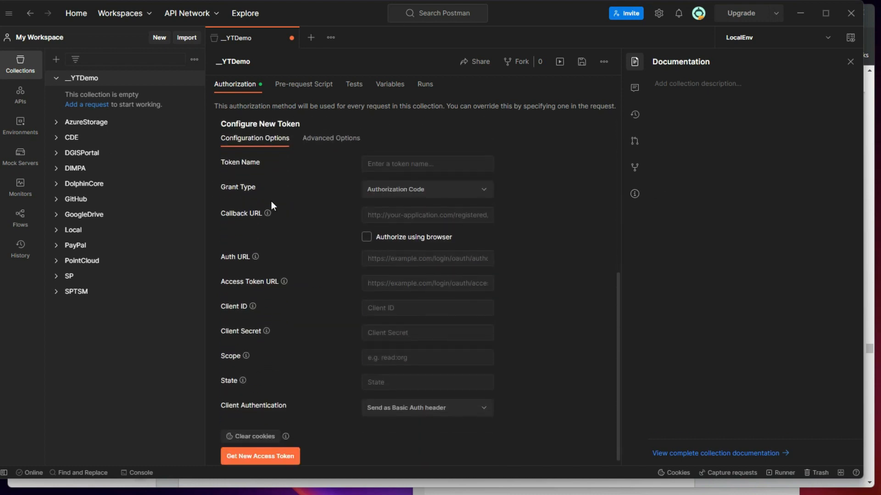
{"action": "scroll", "coordinate": [271, 201], "scroll_direction": "up", "scroll_amount": 1}
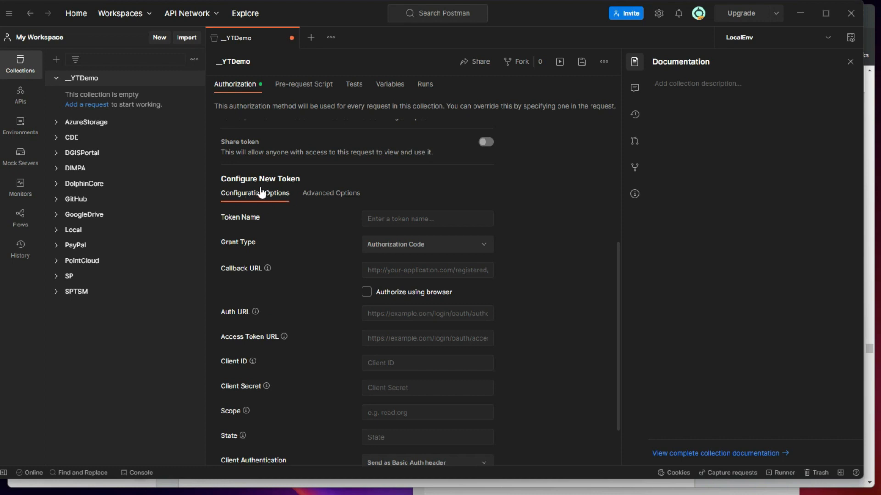
{"action": "scroll", "coordinate": [299, 228], "scroll_direction": "down", "scroll_amount": 1}
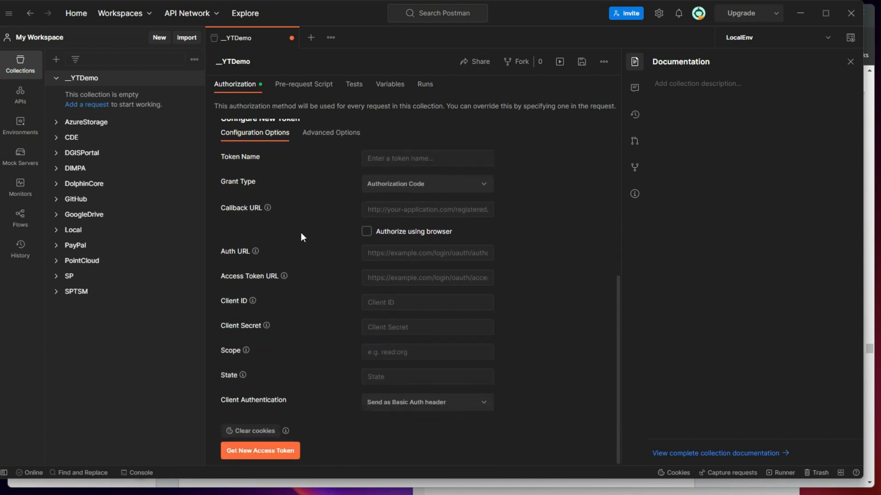
{"action": "scroll", "coordinate": [321, 227], "scroll_direction": "up", "scroll_amount": 1}
{"action": "left_click", "coordinate": [389, 216]}
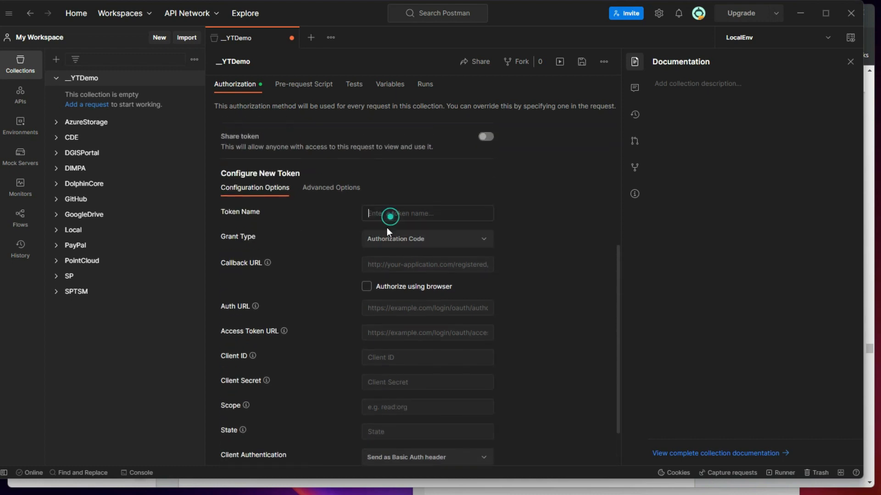
{"action": "type", "text": "demotoken"}
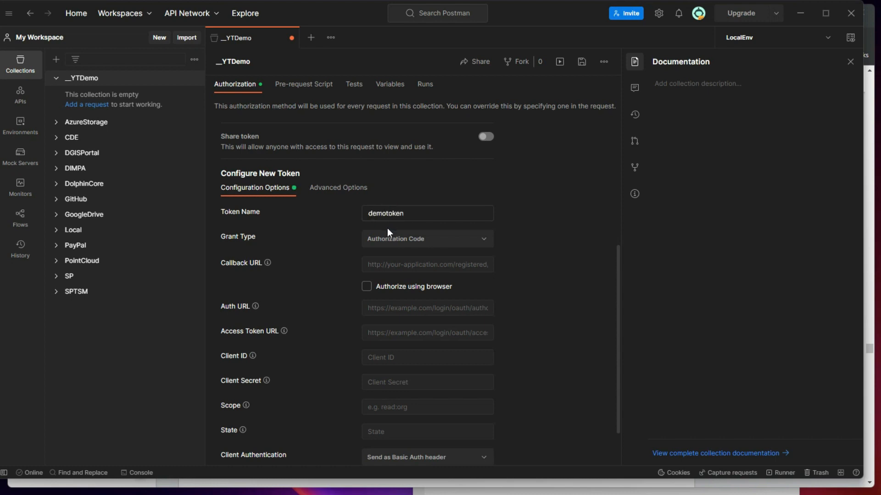
{"action": "left_click", "coordinate": [417, 239]}
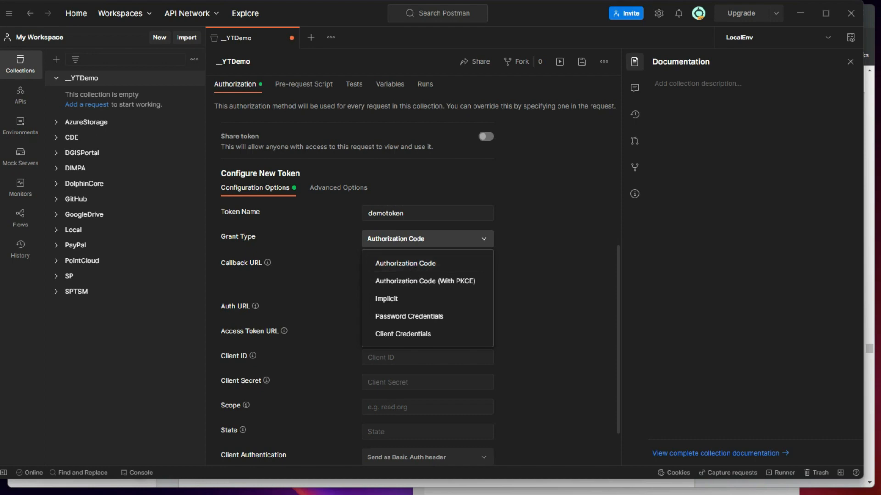
Check the mobile & desktop OAuth guide's response_type value 'code'
{"action": "left_click", "coordinate": [232, 484]}
{"action": "scroll", "coordinate": [294, 323], "scroll_direction": "up", "scroll_amount": 2}
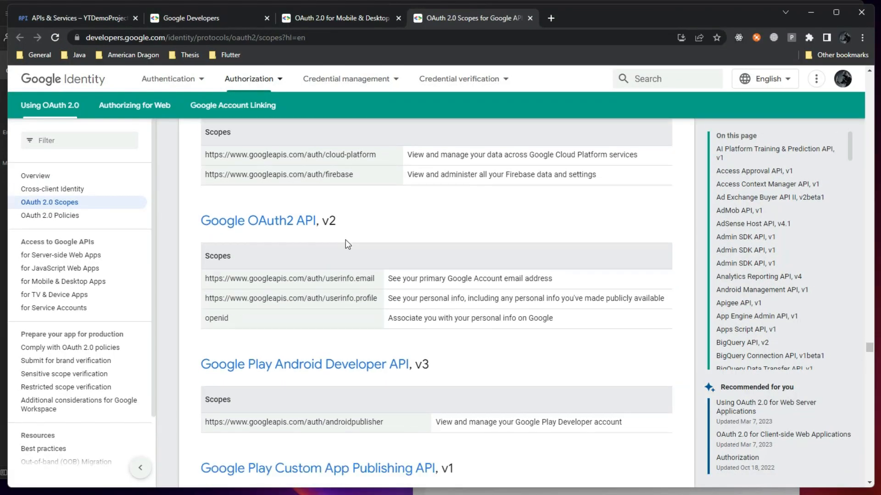
{"action": "scroll", "coordinate": [346, 236], "scroll_direction": "down", "scroll_amount": 2}
{"action": "left_click", "coordinate": [345, 19]}
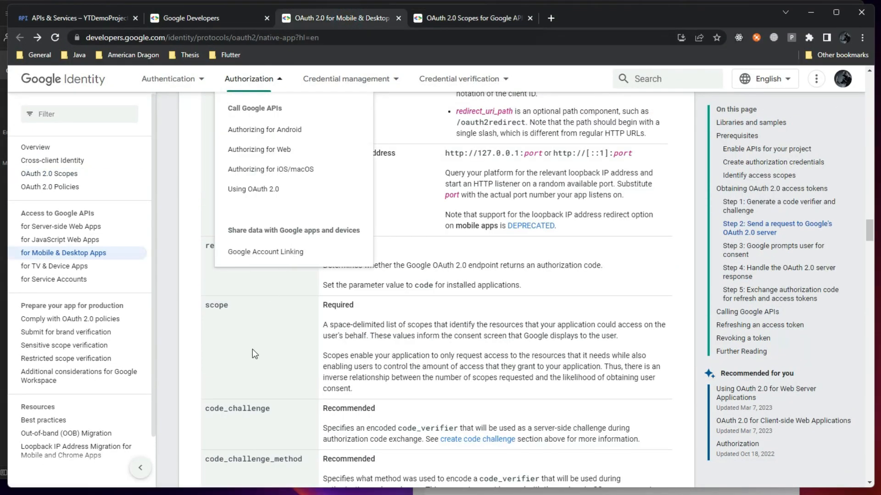
{"action": "scroll", "coordinate": [255, 365], "scroll_direction": "down", "scroll_amount": 5}
{"action": "scroll", "coordinate": [254, 307], "scroll_direction": "up", "scroll_amount": 9}
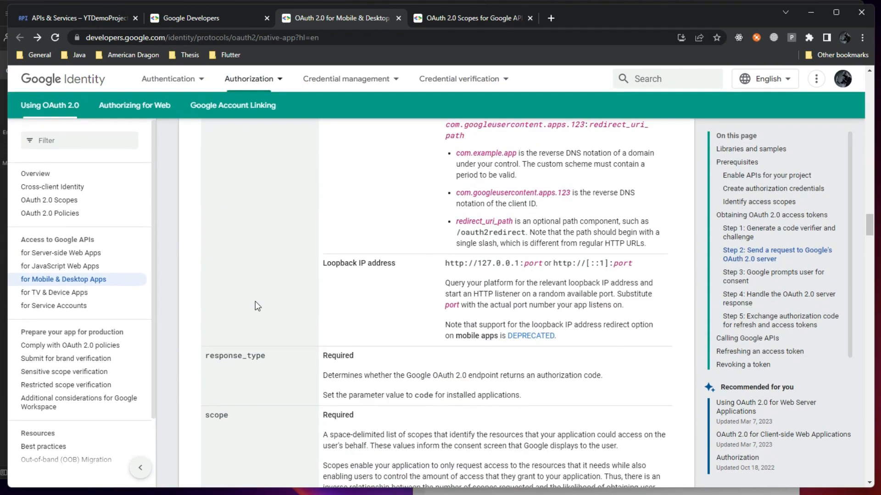
{"action": "scroll", "coordinate": [253, 303], "scroll_direction": "down", "scroll_amount": 6}
{"action": "left_click_drag", "start_coordinate": [419, 287], "coordinate": [428, 287]}
{"action": "double_click", "coordinate": [423, 285]}
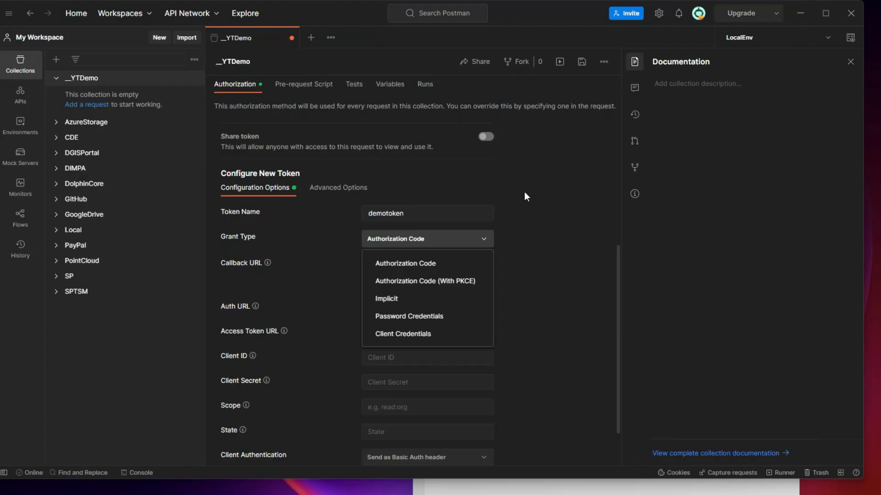
Keep Authorization Code as the grant type and bring up the notes for the Auth URL
{"action": "left_click", "coordinate": [423, 262]}
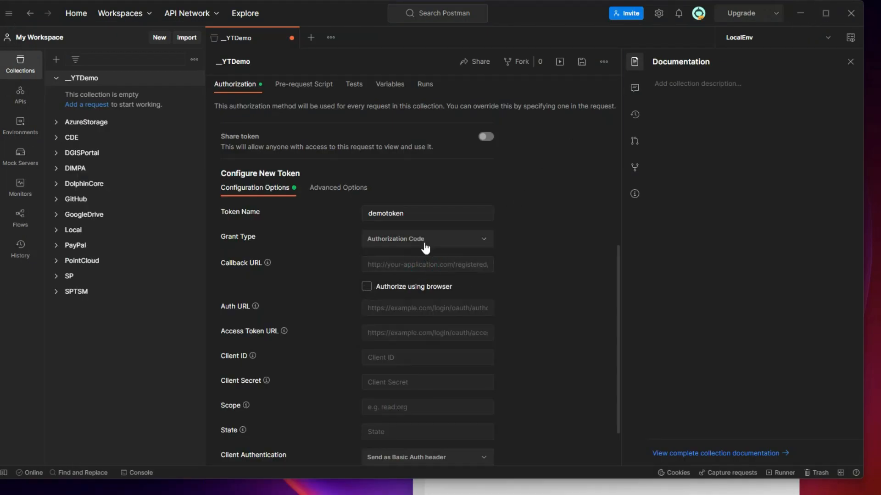
{"action": "left_click", "coordinate": [378, 306]}
{"action": "left_click", "coordinate": [496, 492]}
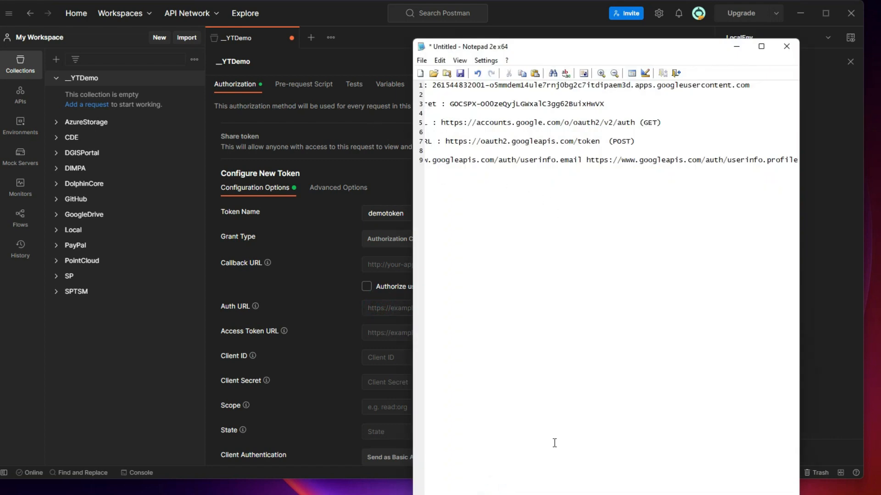
{"action": "key", "text": "Home"}
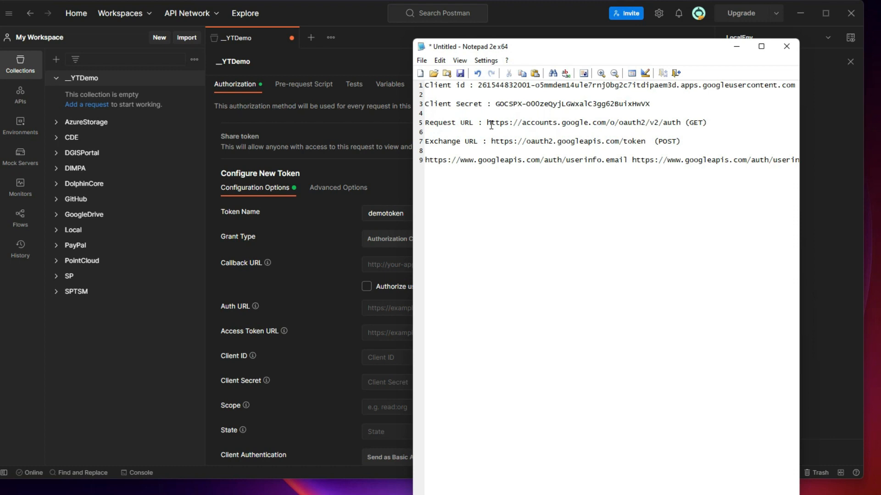
{"action": "left_click_drag", "start_coordinate": [487, 122], "coordinate": [676, 125]}
{"action": "key", "text": "ctrl+c"}
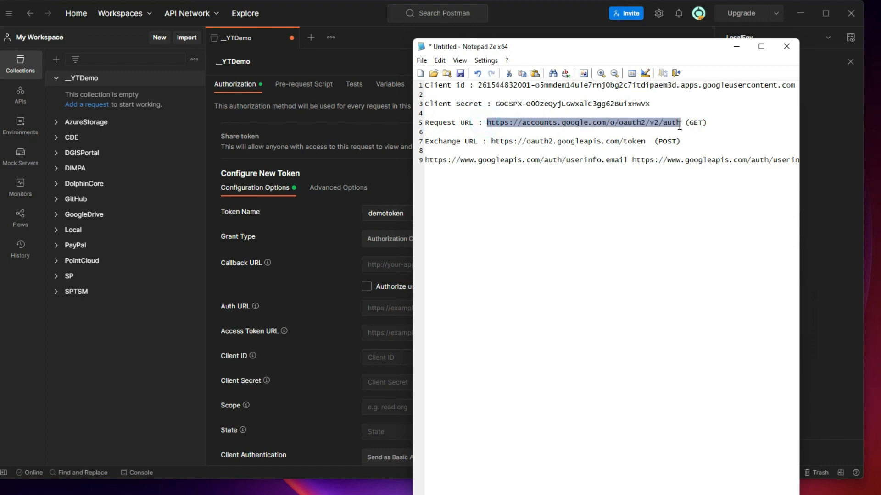
{"action": "left_click", "coordinate": [376, 315]}
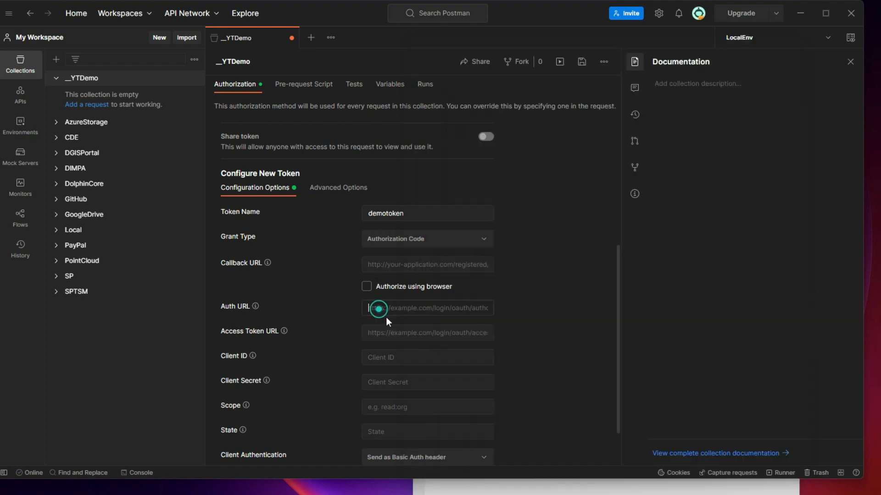
{"action": "key", "text": "ctrl+v"}
{"action": "key", "text": "alt+Tab"}
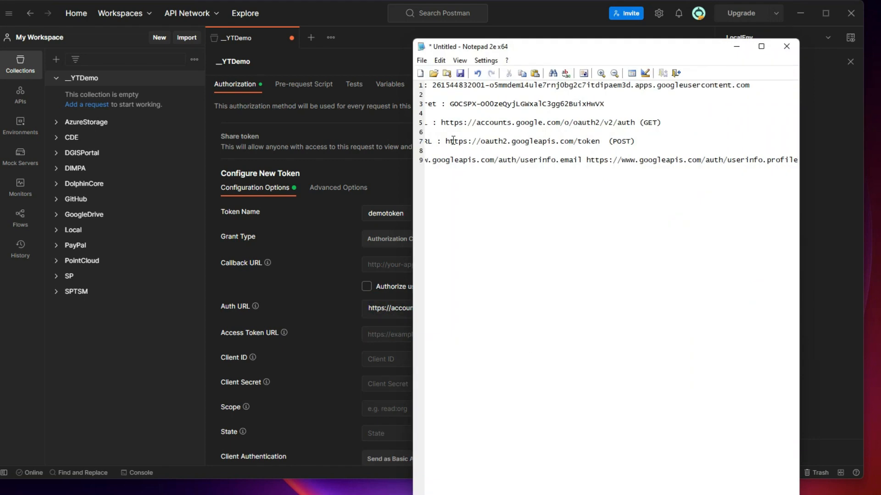
{"action": "left_click_drag", "start_coordinate": [445, 142], "coordinate": [598, 138]}
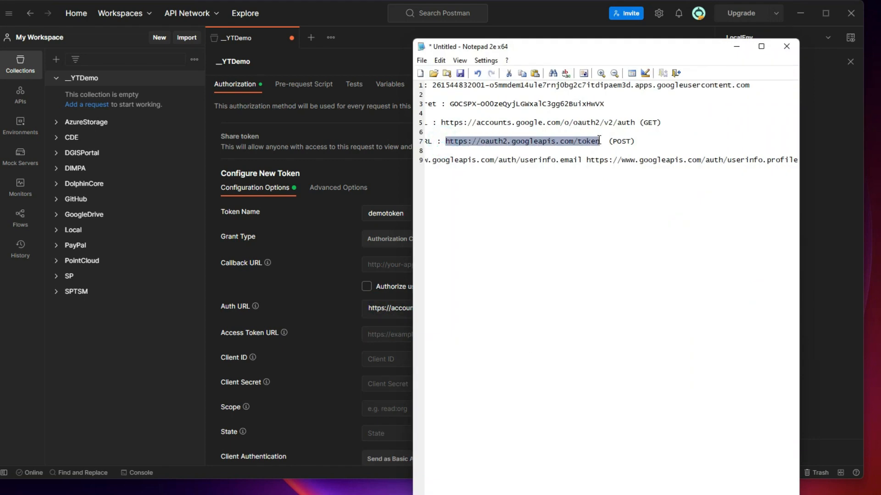
{"action": "key", "text": "ctrl+c"}
{"action": "left_click", "coordinate": [388, 334]}
{"action": "key", "text": "ctrl+v"}
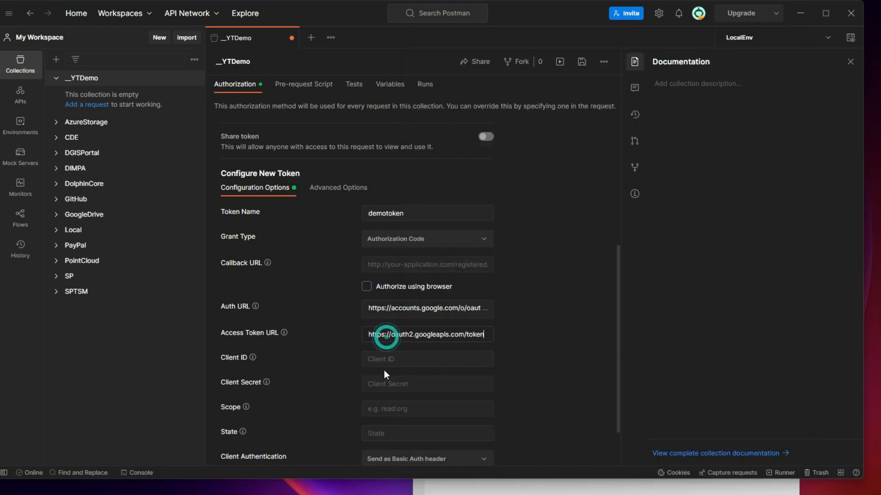
Copy the client ID and client secret from the notes into Postman's Client ID and Client Secret
{"action": "key", "text": "alt+Tab"}
{"action": "left_click", "coordinate": [561, 290]}
{"action": "left_click_drag", "start_coordinate": [433, 86], "coordinate": [748, 82]}
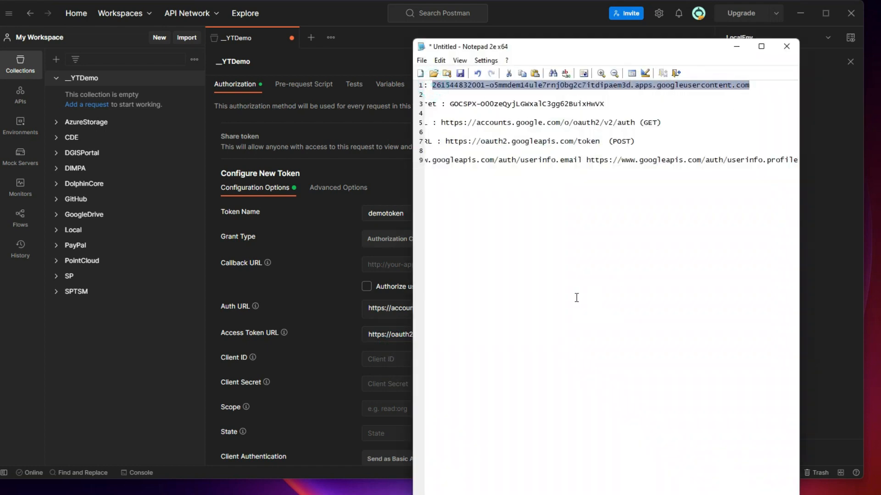
{"action": "key", "text": "ctrl+c"}
{"action": "left_click", "coordinate": [388, 360]}
{"action": "key", "text": "ctrl+v"}
{"action": "key", "text": "alt+Tab"}
{"action": "left_click", "coordinate": [517, 373]}
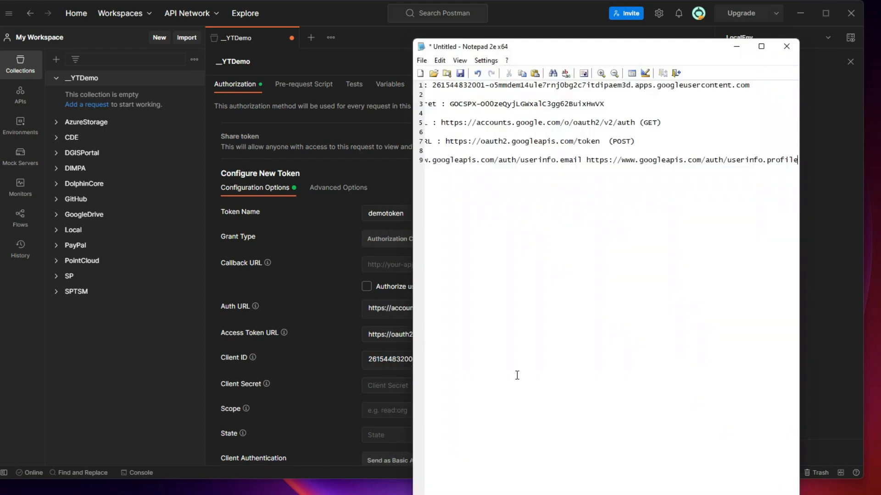
{"action": "left_click_drag", "start_coordinate": [452, 102], "coordinate": [654, 104]}
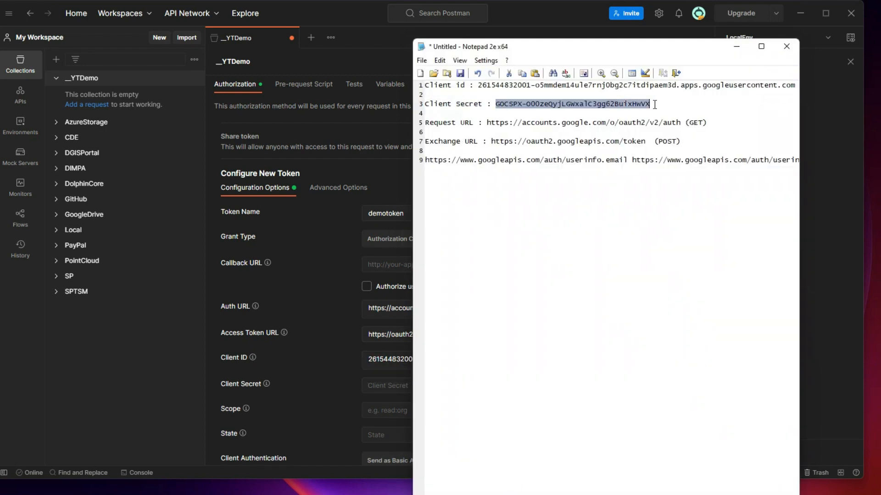
{"action": "key", "text": "ctrl+c"}
{"action": "left_click", "coordinate": [380, 388]}
{"action": "key", "text": "ctrl+v"}
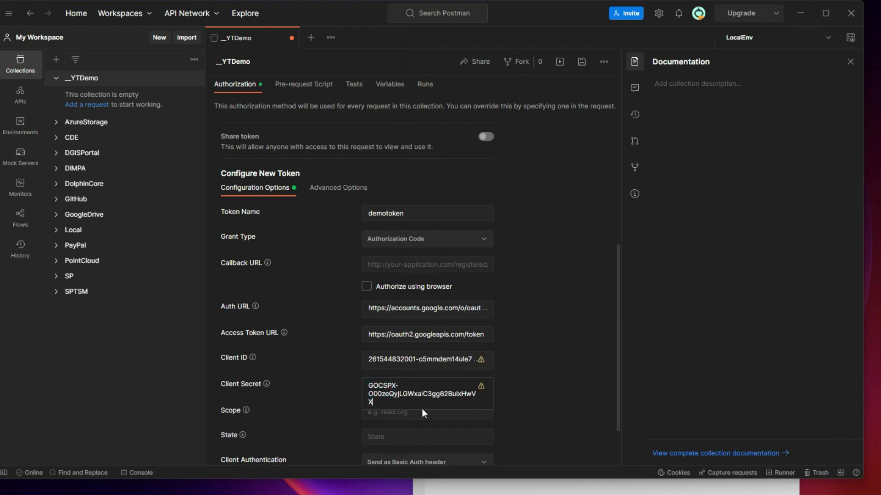
{"action": "left_click", "coordinate": [535, 386]}
Check what value the token's Scope setting expects before filling it in
{"action": "left_click", "coordinate": [448, 418]}
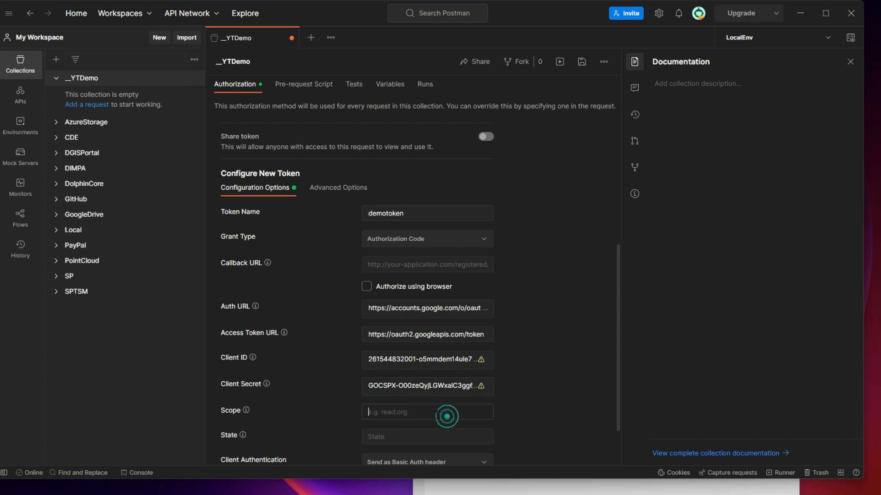
{"action": "key", "text": "alt+Tab"}
{"action": "left_click", "coordinate": [428, 163]}
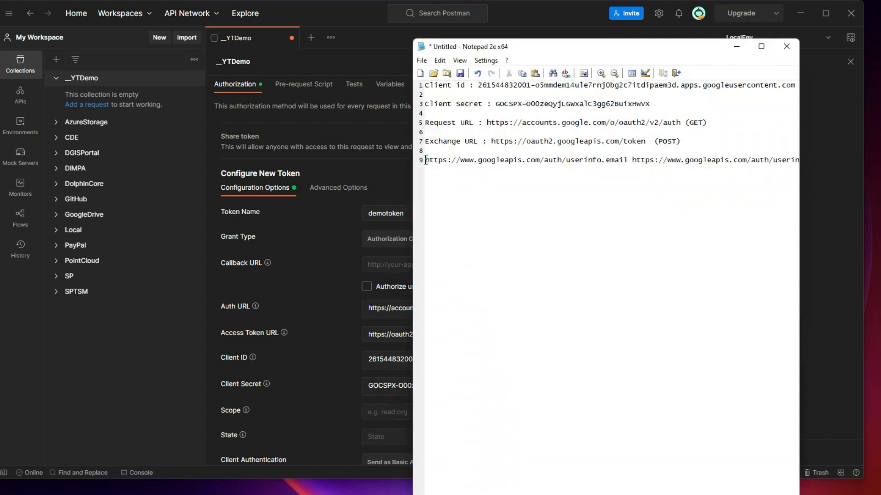
{"action": "key", "text": "alt+Tab"}
{"action": "left_click", "coordinate": [336, 400]}
{"action": "mouse_move", "coordinate": [248, 412]}
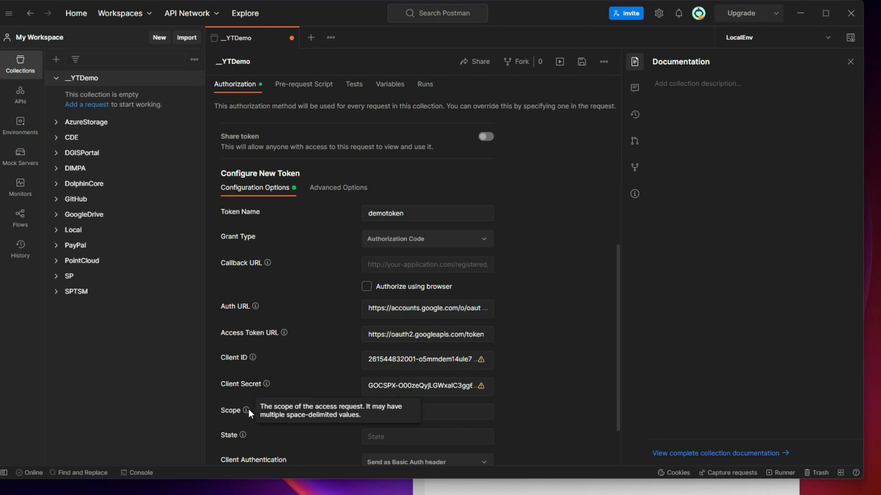
Copy the space-delimited userinfo.email and userinfo.profile scope URLs from line 9 of the notes into Scope
{"action": "key", "text": "alt+Tab"}
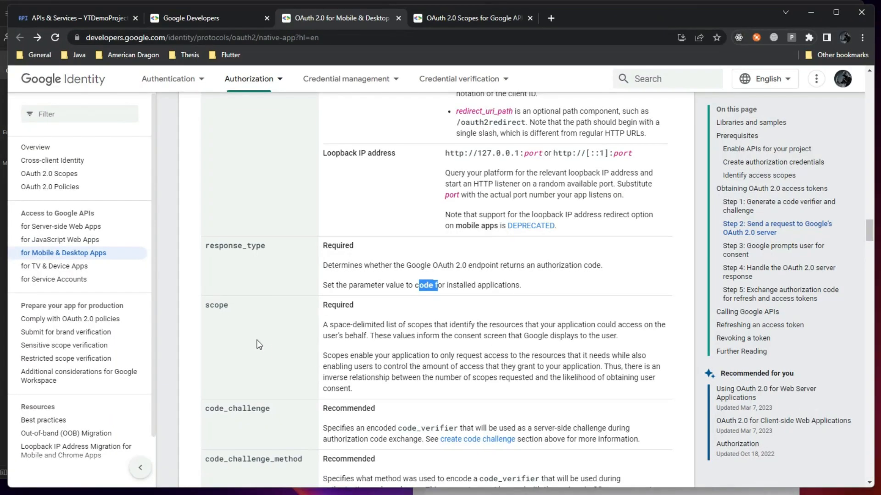
{"action": "left_click_drag", "start_coordinate": [330, 326], "coordinate": [380, 327]}
{"action": "key", "text": "alt+Tab"}
{"action": "left_click", "coordinate": [813, 12]}
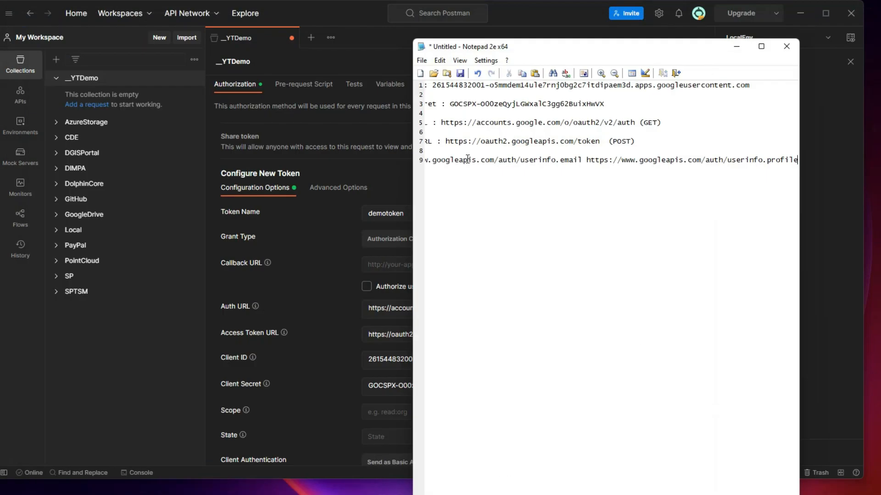
{"action": "left_click_drag", "start_coordinate": [433, 160], "coordinate": [150, 193]}
{"action": "left_click", "coordinate": [196, 177]}
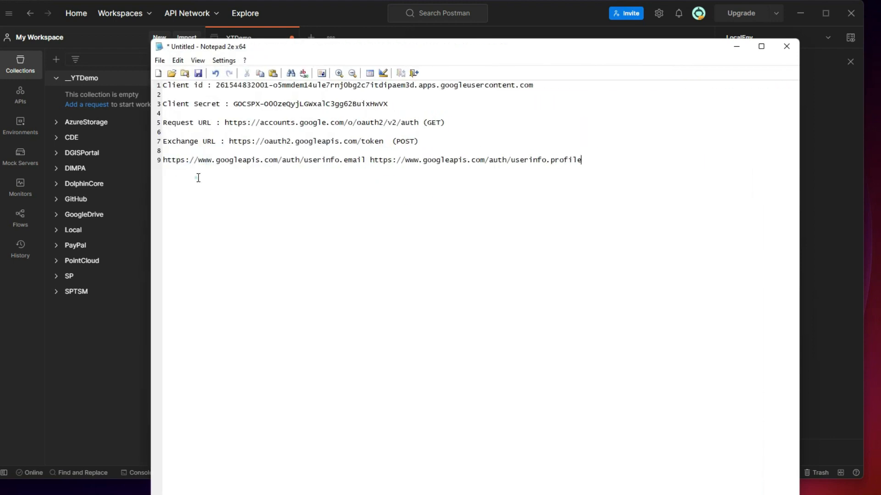
{"action": "left_click_drag", "start_coordinate": [587, 163], "coordinate": [163, 161]}
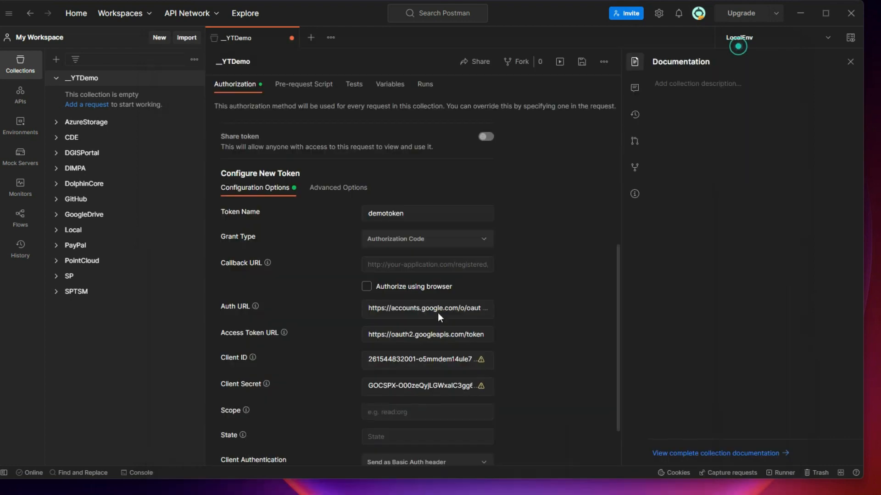
{"action": "left_click", "coordinate": [737, 46]}
{"action": "left_click", "coordinate": [385, 412]}
{"action": "key", "text": "ctrl+v"}
{"action": "scroll", "coordinate": [424, 356], "scroll_direction": "down", "scroll_amount": 3}
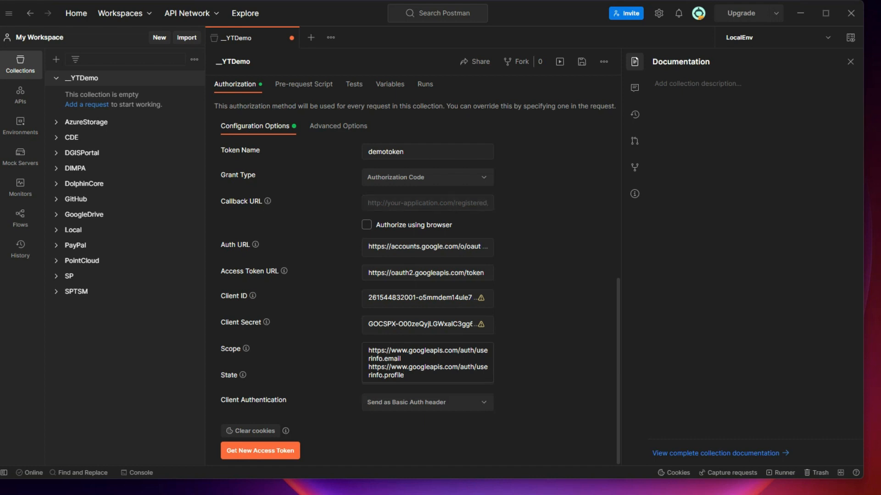
{"action": "key", "text": "alt+Tab"}
{"action": "scroll", "coordinate": [291, 257], "scroll_direction": "up", "scroll_amount": 2}
{"action": "scroll", "coordinate": [255, 372], "scroll_direction": "down", "scroll_amount": 2}
{"action": "left_click", "coordinate": [277, 307]}
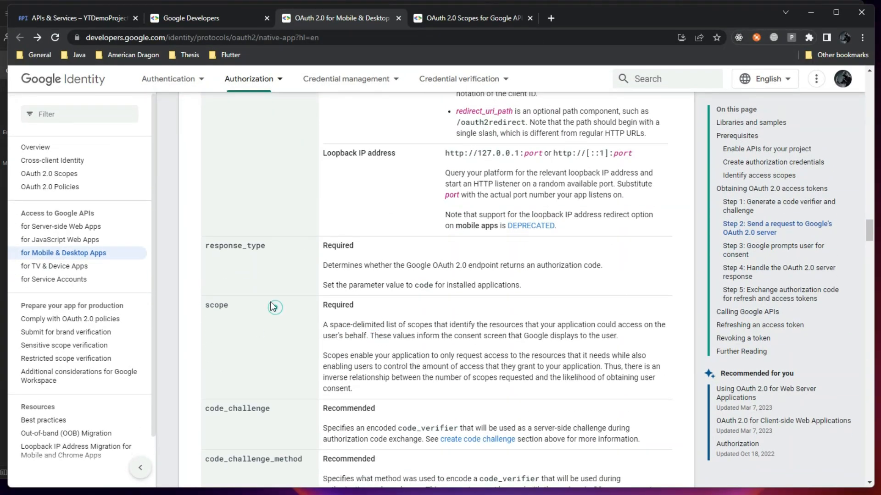
{"action": "scroll", "coordinate": [268, 310], "scroll_direction": "up", "scroll_amount": 1}
{"action": "scroll", "coordinate": [268, 310], "scroll_direction": "up", "scroll_amount": 8}
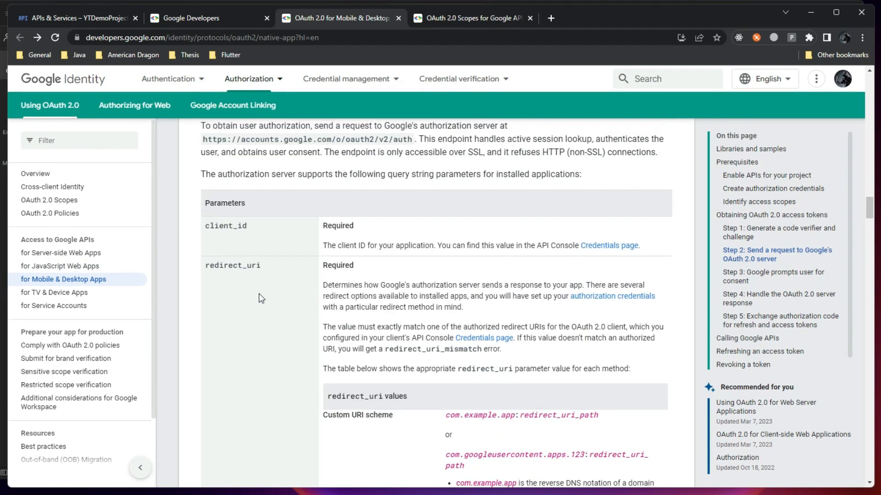
{"action": "scroll", "coordinate": [259, 295], "scroll_direction": "down", "scroll_amount": 4}
{"action": "scroll", "coordinate": [264, 304], "scroll_direction": "up", "scroll_amount": 3}
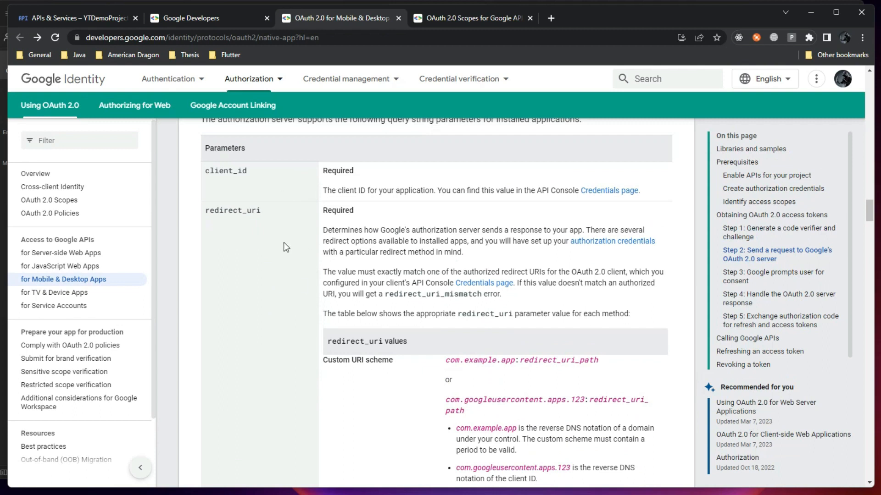
{"action": "scroll", "coordinate": [283, 243], "scroll_direction": "down", "scroll_amount": 8}
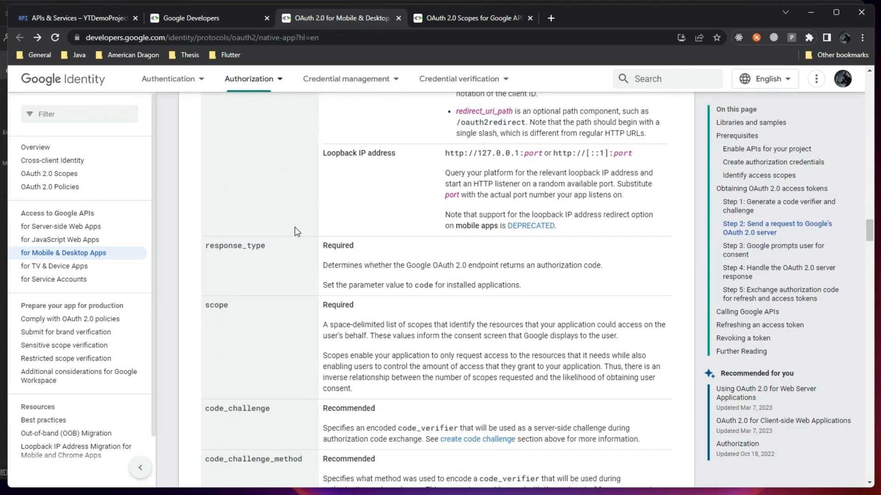
{"action": "scroll", "coordinate": [296, 230], "scroll_direction": "up", "scroll_amount": 10}
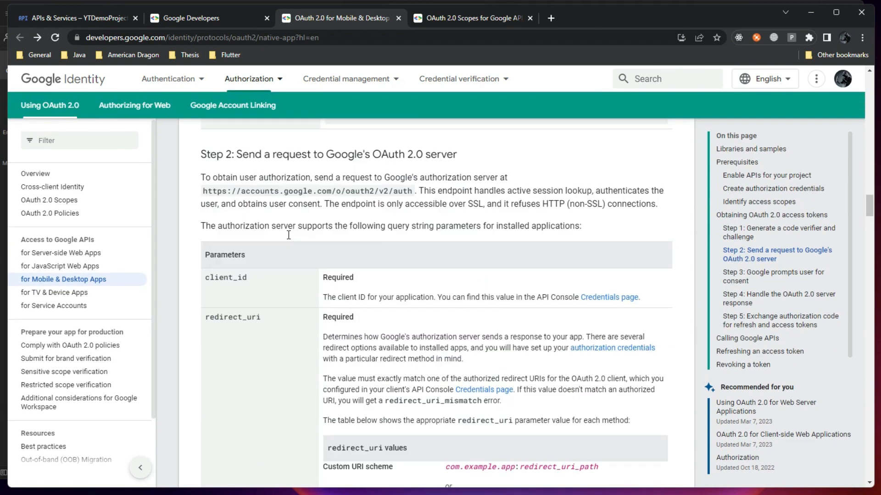
{"action": "scroll", "coordinate": [288, 235], "scroll_direction": "up", "scroll_amount": 2}
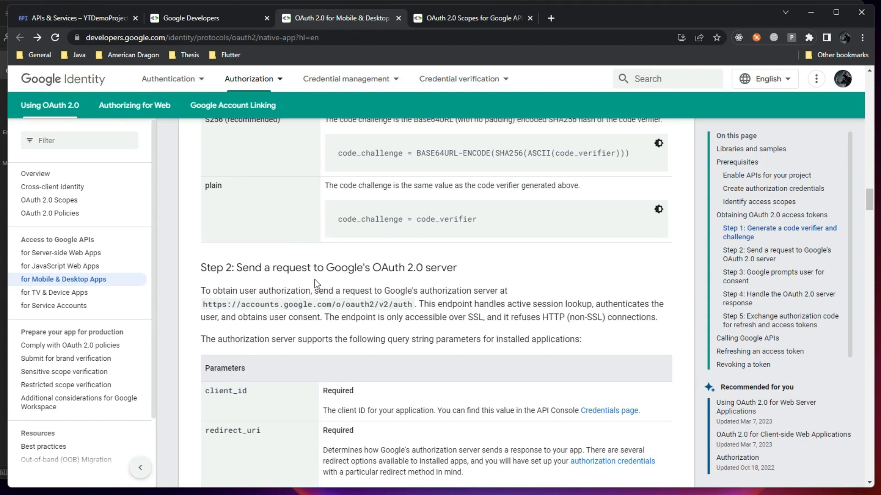
{"action": "key", "text": "alt+Tab"}
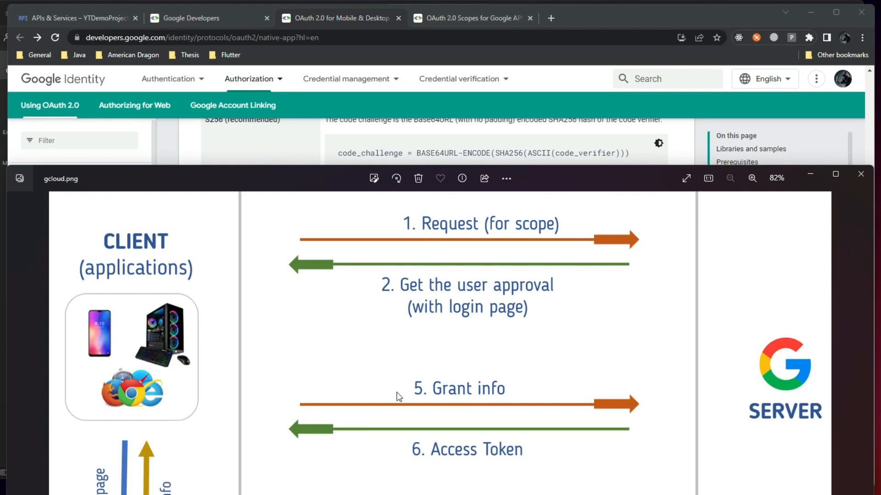
{"action": "left_click", "coordinate": [810, 174]}
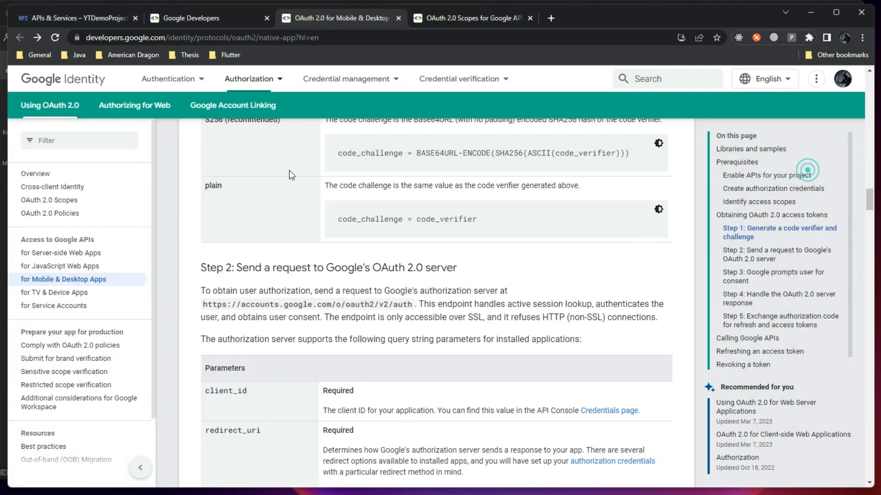
{"action": "scroll", "coordinate": [251, 390], "scroll_direction": "down", "scroll_amount": 12}
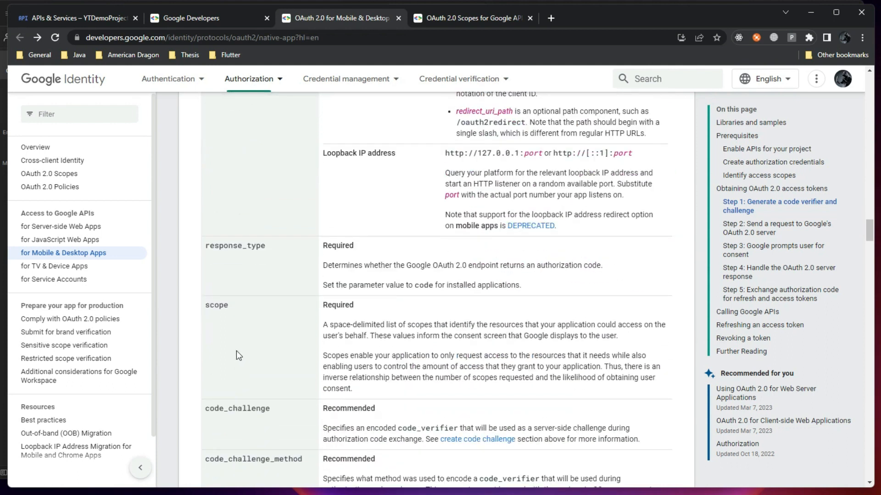
{"action": "scroll", "coordinate": [261, 347], "scroll_direction": "up", "scroll_amount": 7}
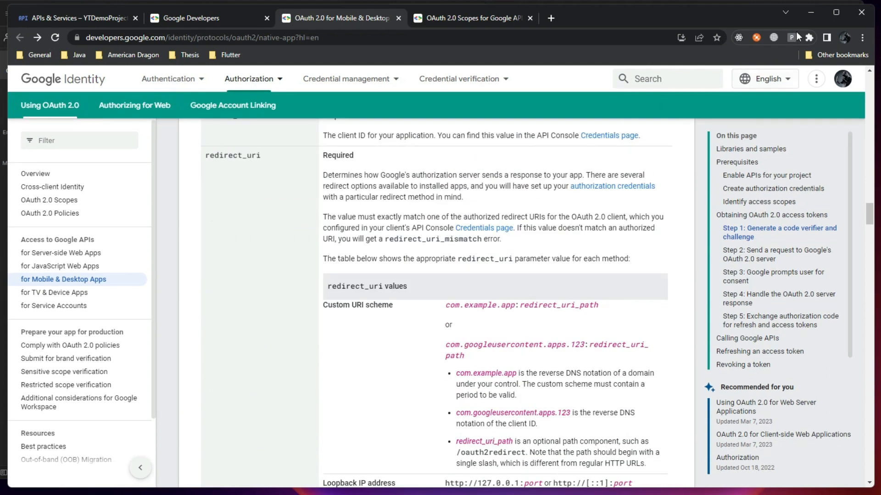
{"action": "left_click", "coordinate": [815, 11]}
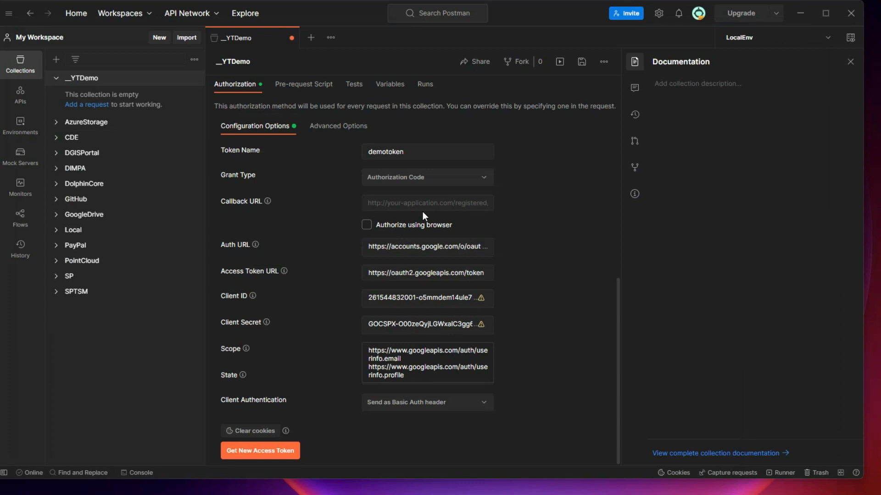
{"action": "left_click", "coordinate": [431, 201]}
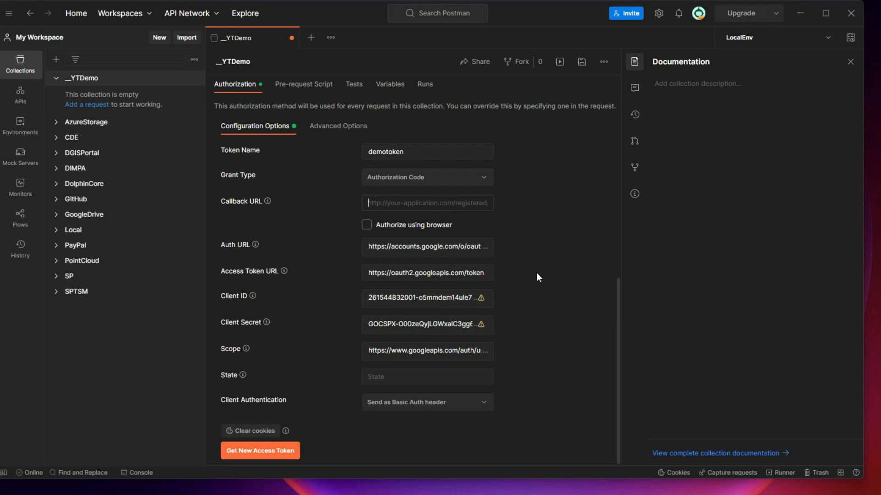
{"action": "key", "text": "alt+Tab"}
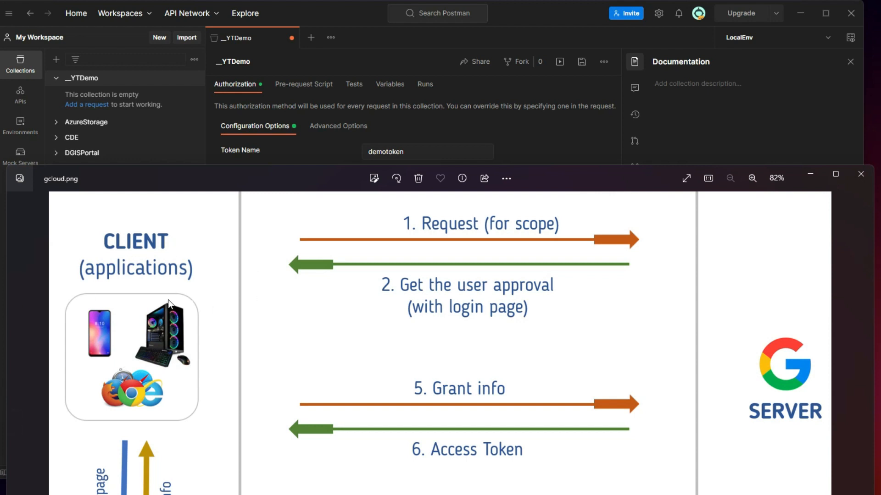
{"action": "left_click", "coordinate": [803, 175]}
{"action": "left_click", "coordinate": [404, 201]}
{"action": "type", "text": "http://localhost"}
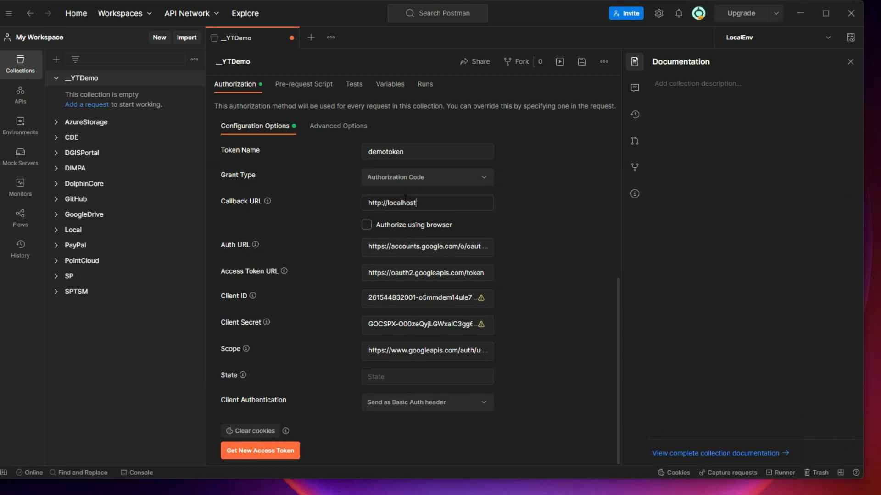
{"action": "type", "text": ":8800/api/auth"}
{"action": "left_click_drag", "start_coordinate": [370, 204], "coordinate": [488, 211]}
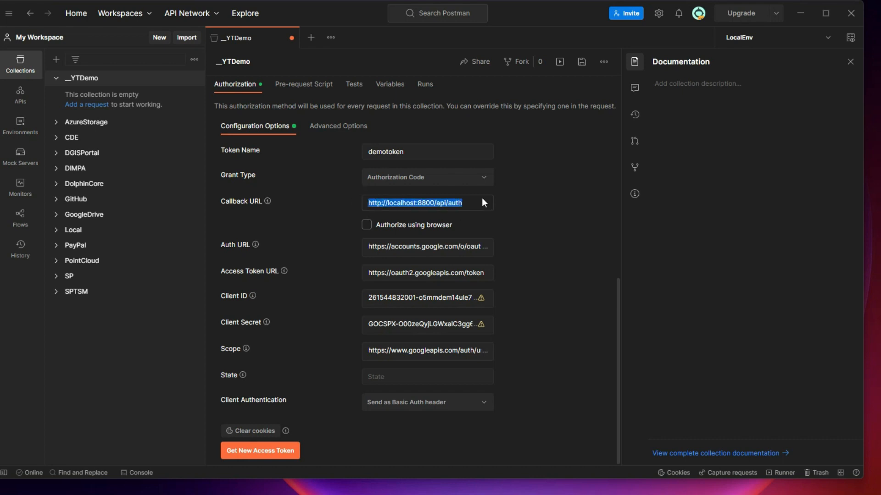
{"action": "left_click", "coordinate": [475, 204]}
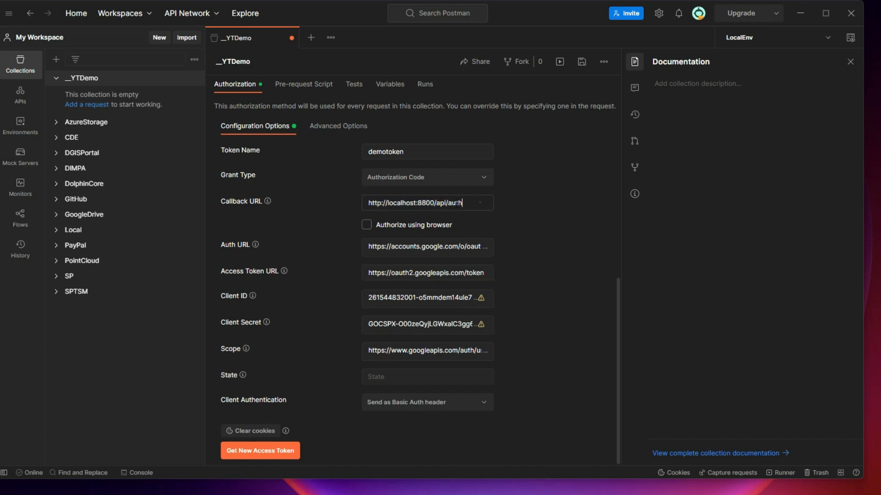
{"action": "triple_click", "coordinate": [479, 202]}
{"action": "key", "text": "ctrl+c"}
{"action": "key", "text": "BackSpace"}
{"action": "type", "text": "www."}
{"action": "key", "text": "BackSpace"}
{"action": "key", "text": "BackSpace"}
{"action": "key", "text": "BackSpace"}
{"action": "key", "text": "BackSpace"}
{"action": "type", "text": "http://w"}
Request a new access token, close the resulting Google 404 page and dismiss the failure notice
{"action": "left_click", "coordinate": [263, 450]}
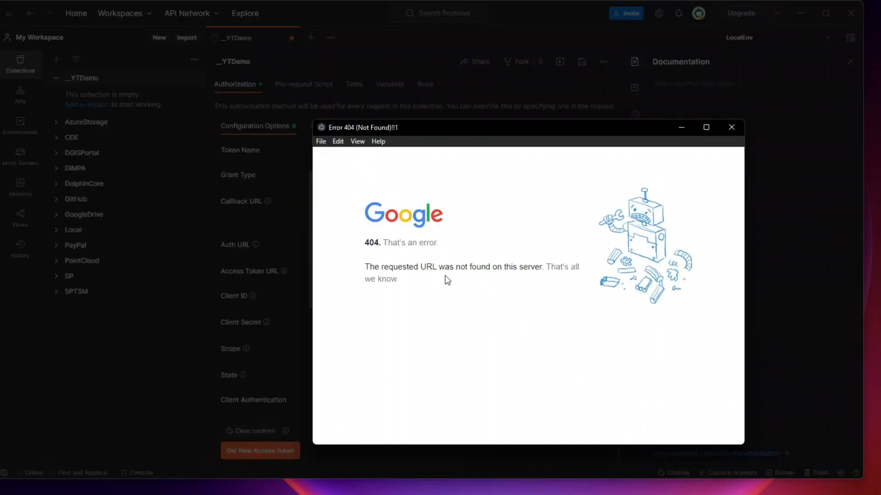
{"action": "left_click_drag", "start_coordinate": [403, 267], "coordinate": [528, 268]}
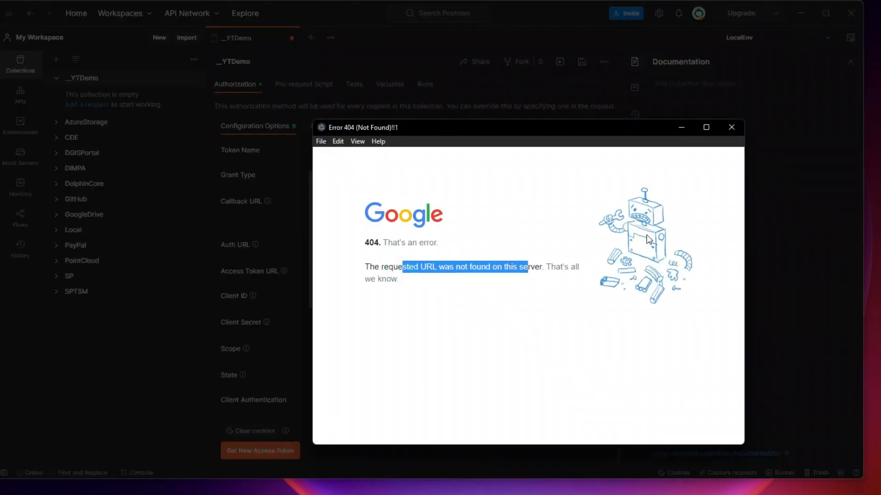
{"action": "left_click", "coordinate": [731, 127]}
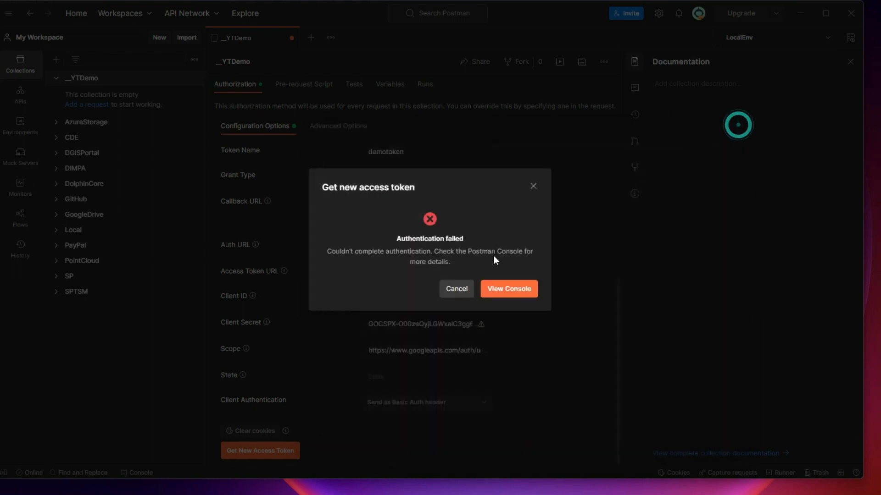
{"action": "left_click", "coordinate": [454, 290]}
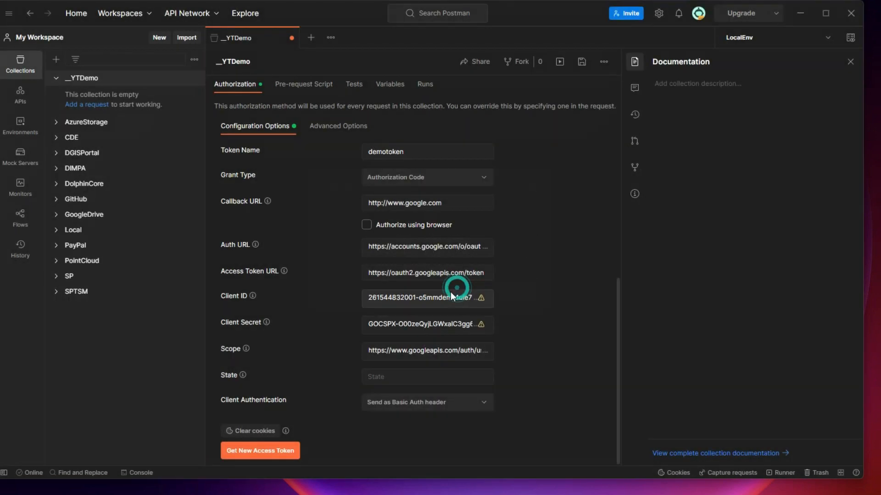
Verify the Auth URL ends in /v2/auth against the notes, then retry and get redirect_uri_mismatch
{"action": "left_click", "coordinate": [439, 249]}
{"action": "left_click", "coordinate": [437, 252]}
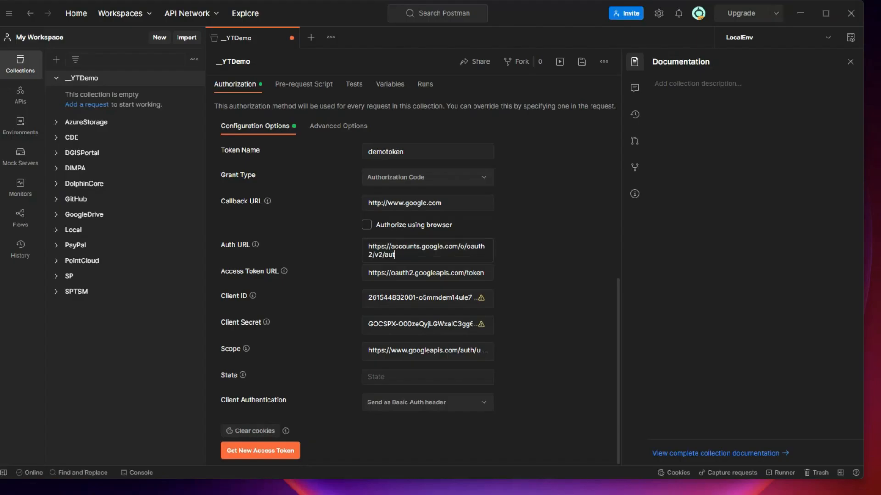
{"action": "key", "text": "alt+Tab"}
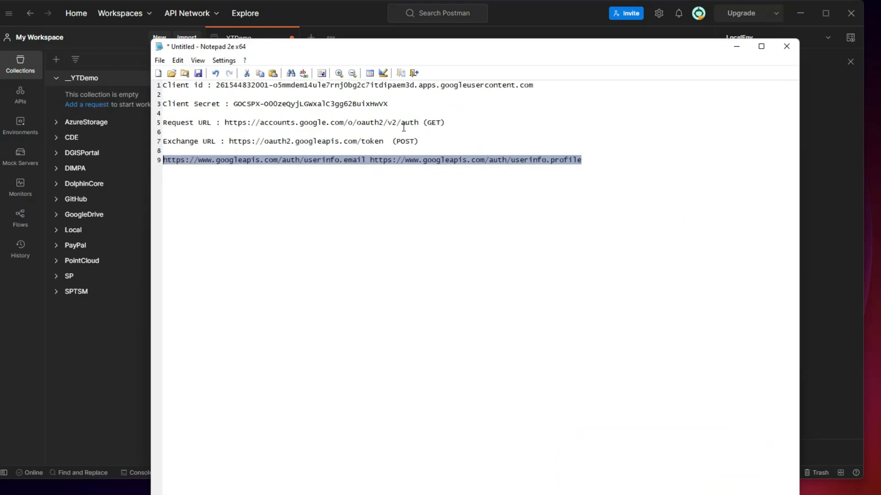
{"action": "left_click", "coordinate": [419, 122]}
{"action": "left_click", "coordinate": [736, 46]}
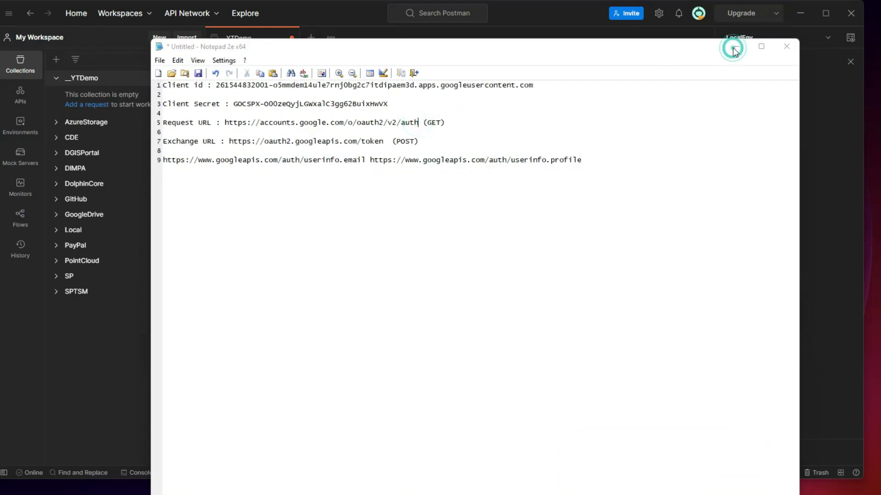
{"action": "left_click", "coordinate": [406, 253]}
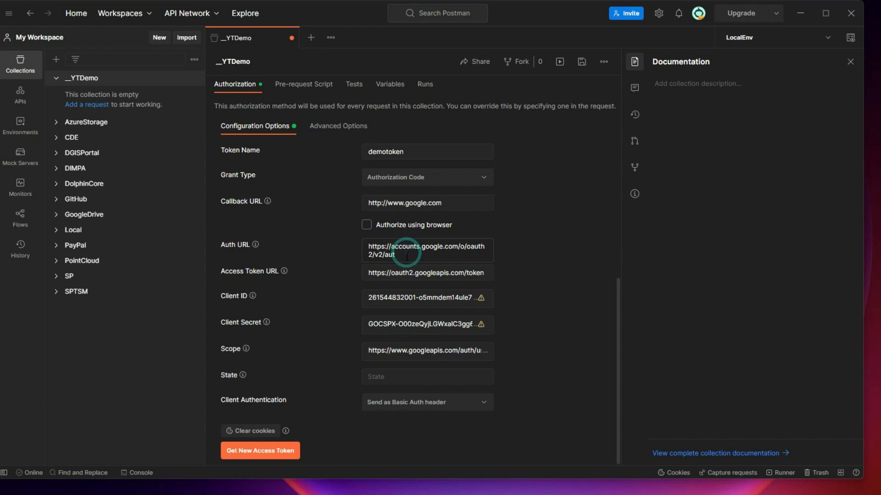
{"action": "left_click", "coordinate": [268, 453]}
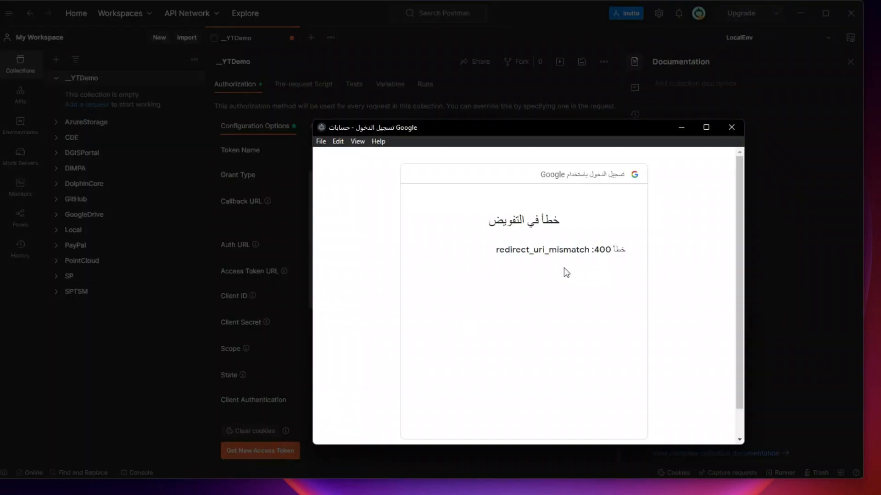
{"action": "left_click_drag", "start_coordinate": [504, 250], "coordinate": [586, 252]}
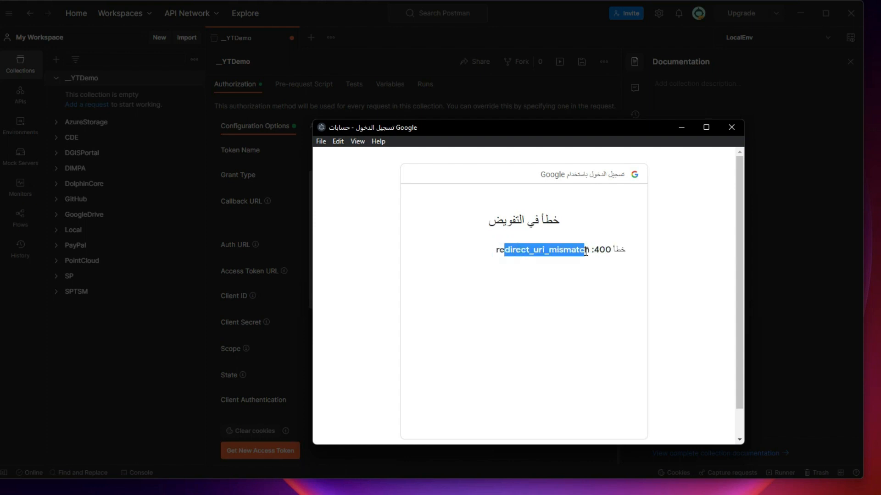
{"action": "left_click", "coordinate": [683, 127]}
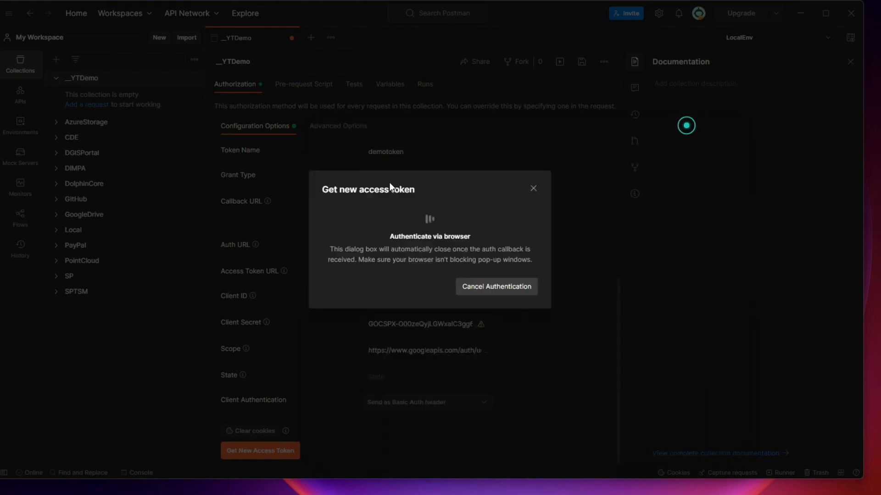
{"action": "left_click", "coordinate": [514, 288]}
{"action": "left_click_drag", "start_coordinate": [472, 203], "coordinate": [367, 201]}
{"action": "key", "text": "ctrl+v"}
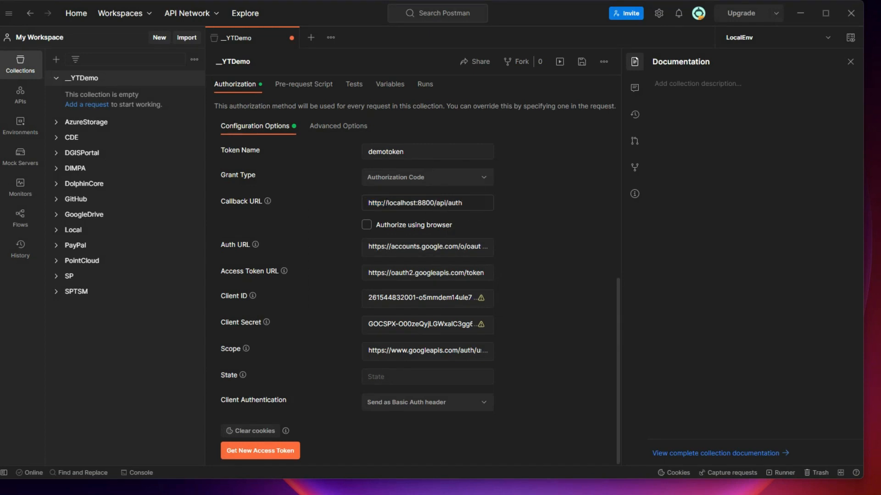
{"action": "left_click", "coordinate": [257, 450]}
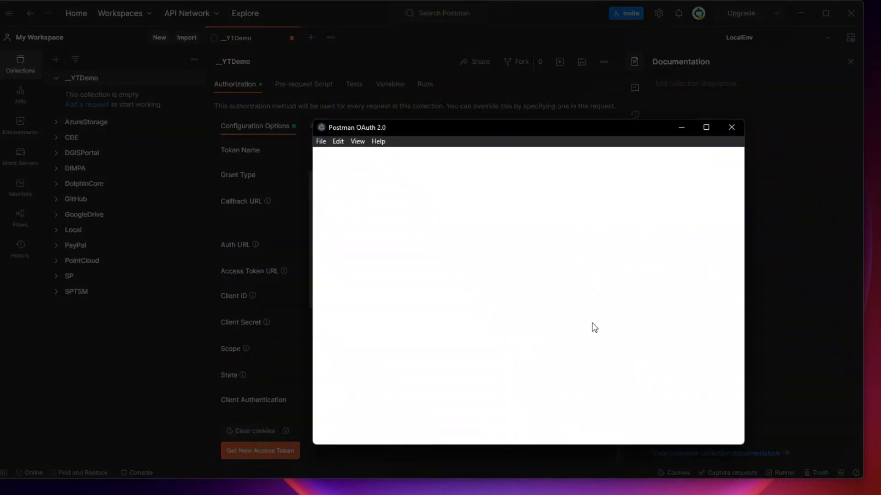
Enlarge the Google sign-in window and switch its language to English (United Kingdom)
{"action": "left_click_drag", "start_coordinate": [562, 119], "coordinate": [550, 44]}
{"action": "left_click_drag", "start_coordinate": [711, 373], "coordinate": [698, 452]}
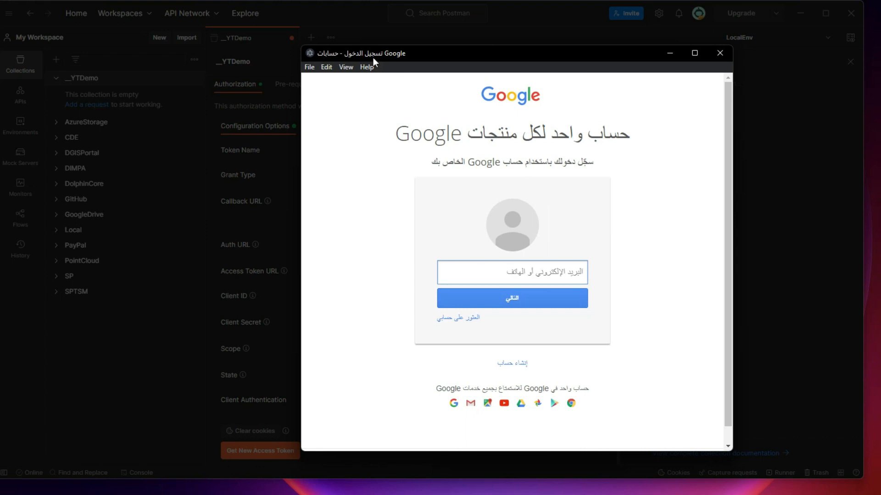
{"action": "left_click_drag", "start_coordinate": [563, 55], "coordinate": [574, 29]}
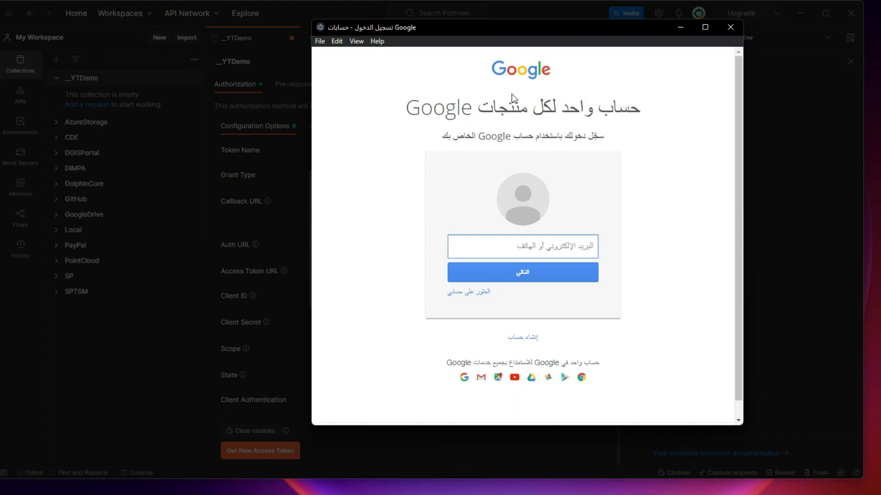
{"action": "left_click_drag", "start_coordinate": [560, 427], "coordinate": [558, 468]}
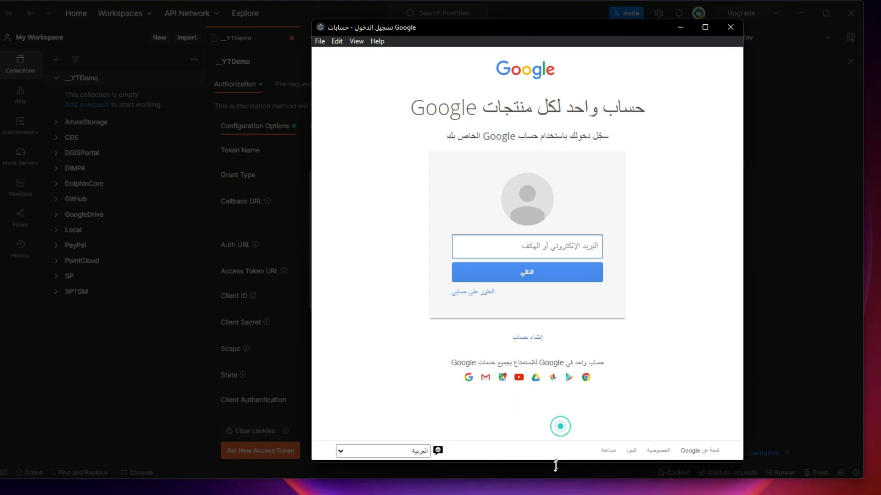
{"action": "left_click", "coordinate": [366, 458]}
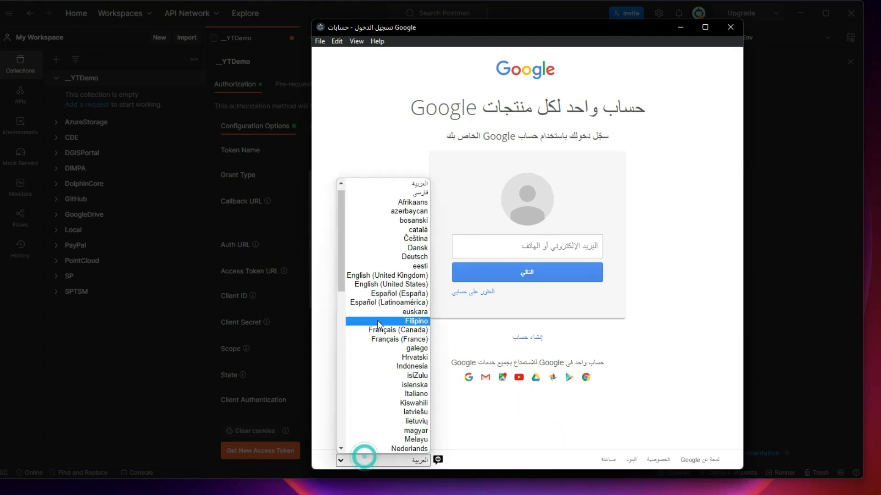
{"action": "left_click", "coordinate": [387, 275]}
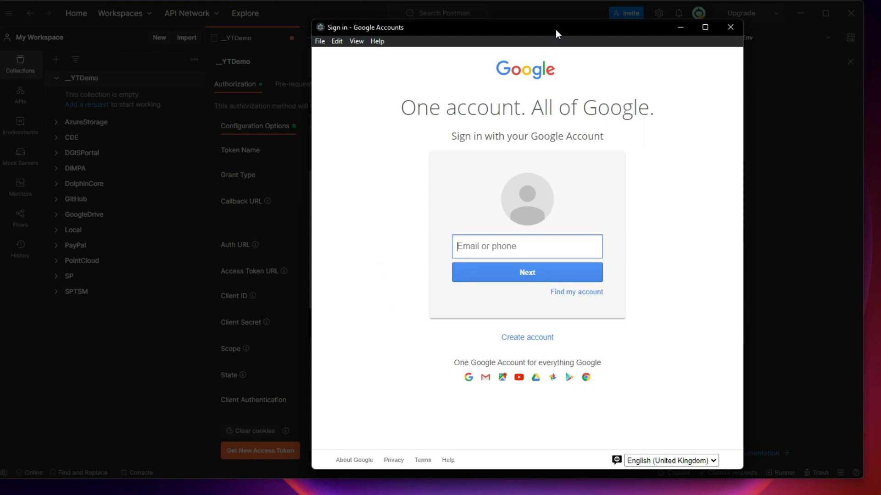
{"action": "left_click_drag", "start_coordinate": [556, 29], "coordinate": [382, 37]}
{"action": "left_click", "coordinate": [311, 253]}
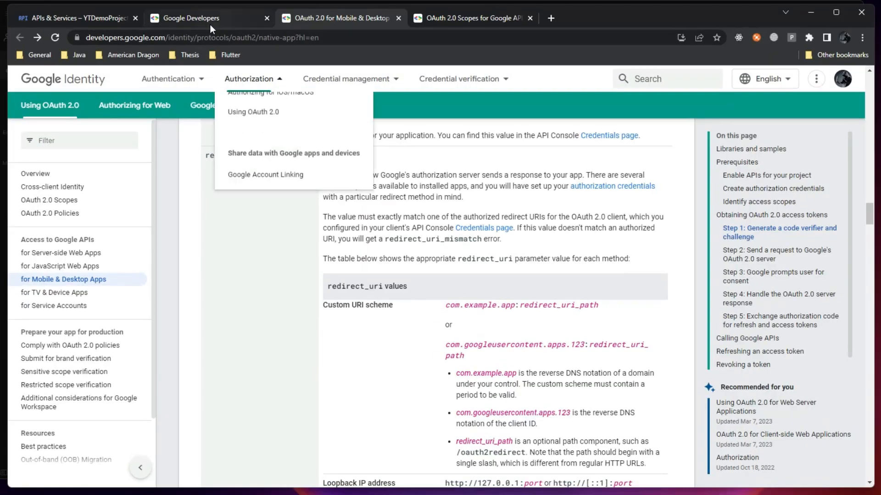
On the APIs & Services consent page, scroll to Test users and copy the second listed e-mail
{"action": "left_click", "coordinate": [209, 20]}
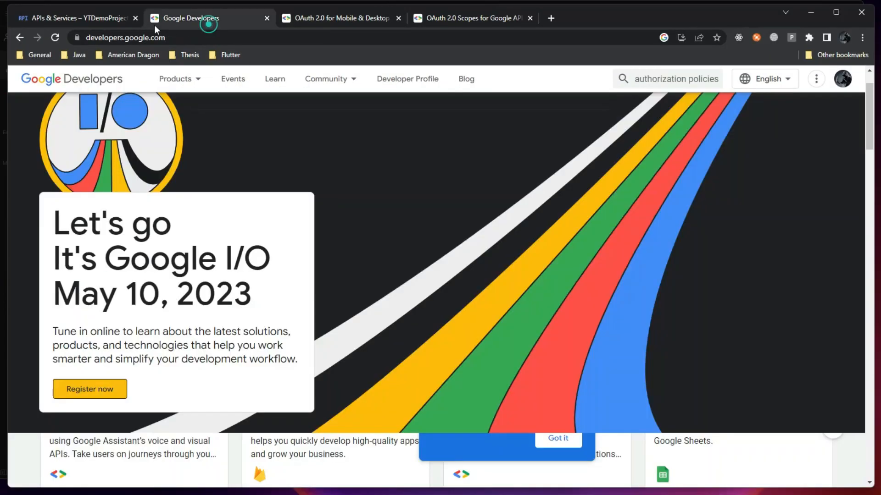
{"action": "left_click", "coordinate": [90, 18]}
{"action": "scroll", "coordinate": [293, 303], "scroll_direction": "down", "scroll_amount": 6}
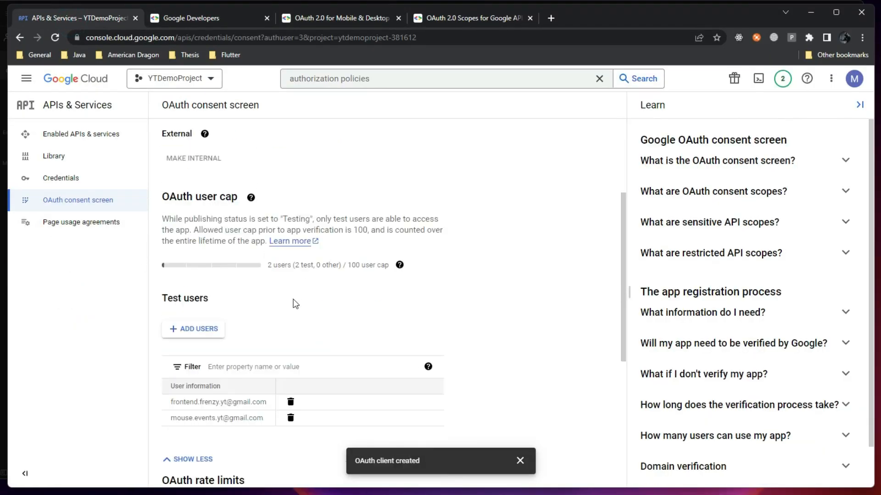
{"action": "left_click_drag", "start_coordinate": [175, 285], "coordinate": [268, 286]}
{"action": "left_click_drag", "start_coordinate": [200, 298], "coordinate": [172, 294]}
{"action": "left_click", "coordinate": [266, 305]}
{"action": "left_click", "coordinate": [173, 294]}
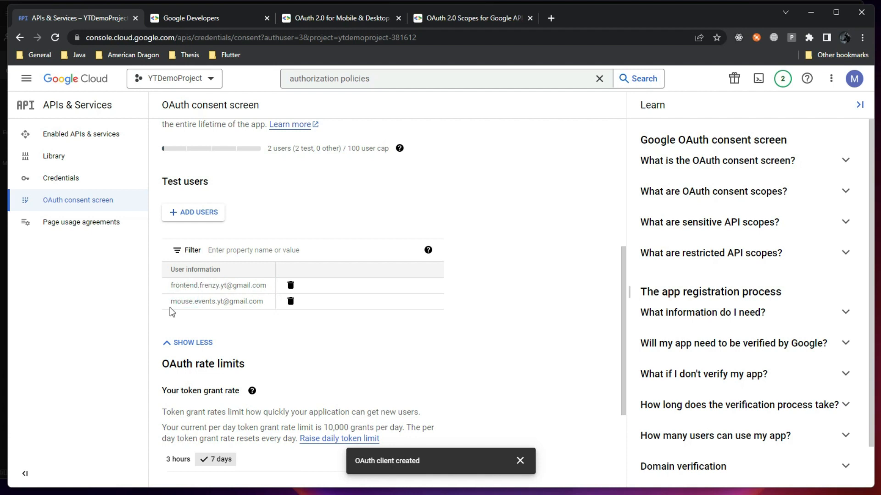
{"action": "left_click_drag", "start_coordinate": [170, 304], "coordinate": [261, 309]}
{"action": "key", "text": "ctrl+c"}
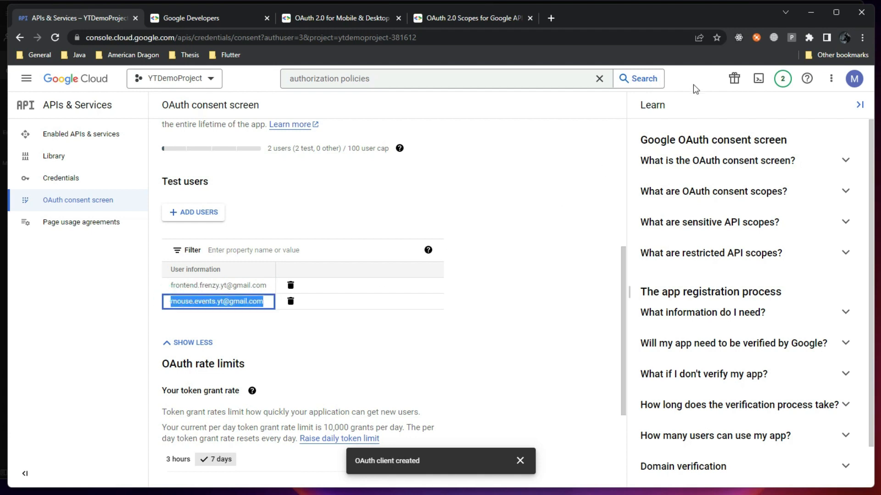
{"action": "left_click", "coordinate": [806, 14]}
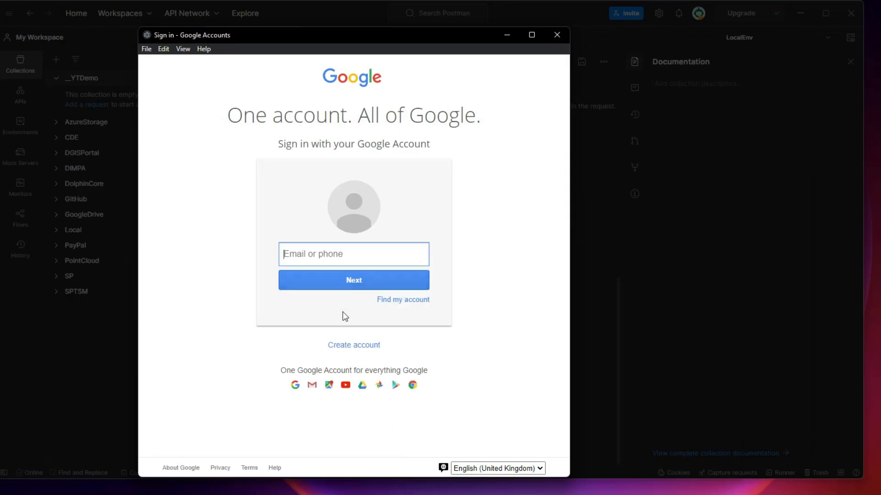
Sign in to Google with the pasted test user's e-mail and the account password
{"action": "left_click", "coordinate": [347, 255]}
{"action": "key", "text": "ctrl+v"}
{"action": "left_click", "coordinate": [354, 279]}
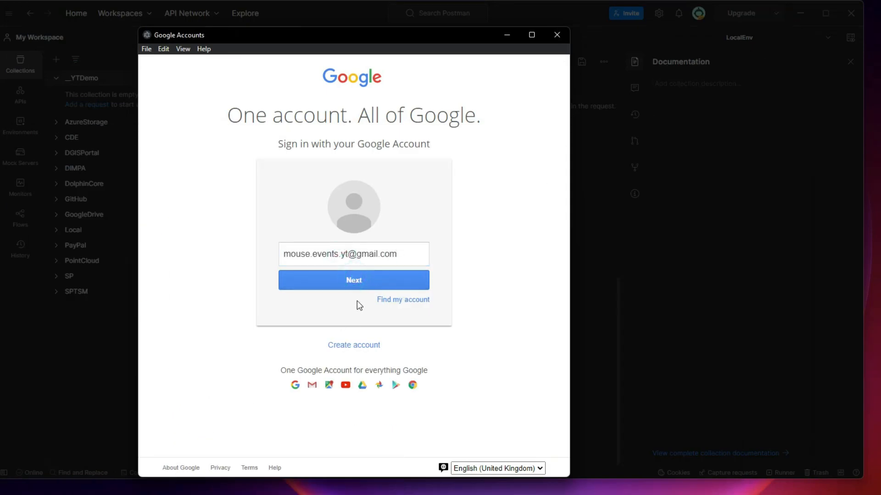
{"action": "left_click", "coordinate": [360, 282]}
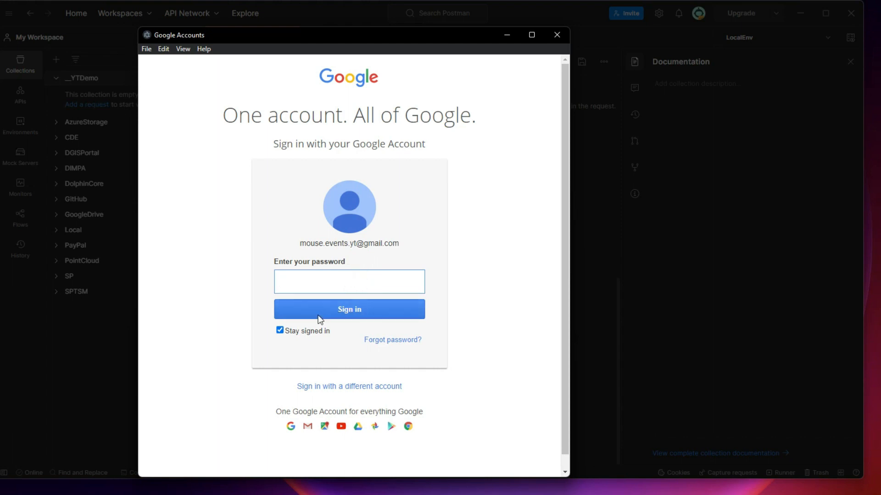
{"action": "left_click", "coordinate": [309, 330]}
{"action": "left_click", "coordinate": [307, 281]}
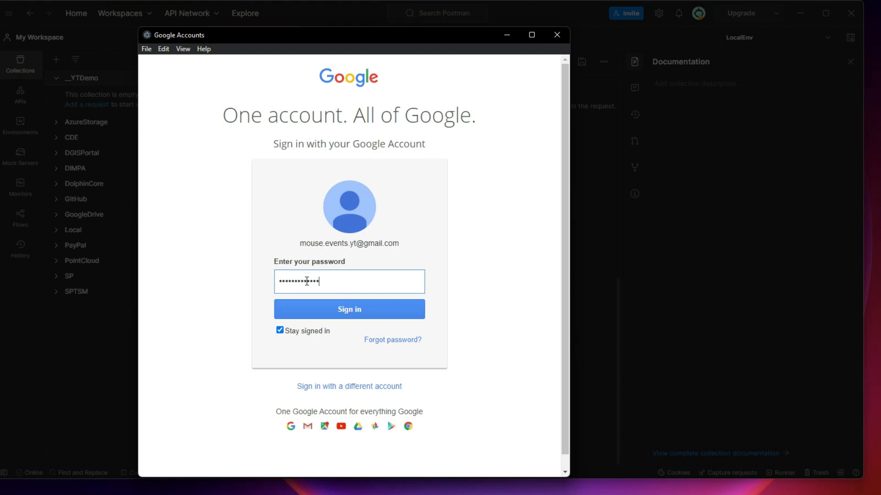
{"action": "left_click", "coordinate": [356, 314]}
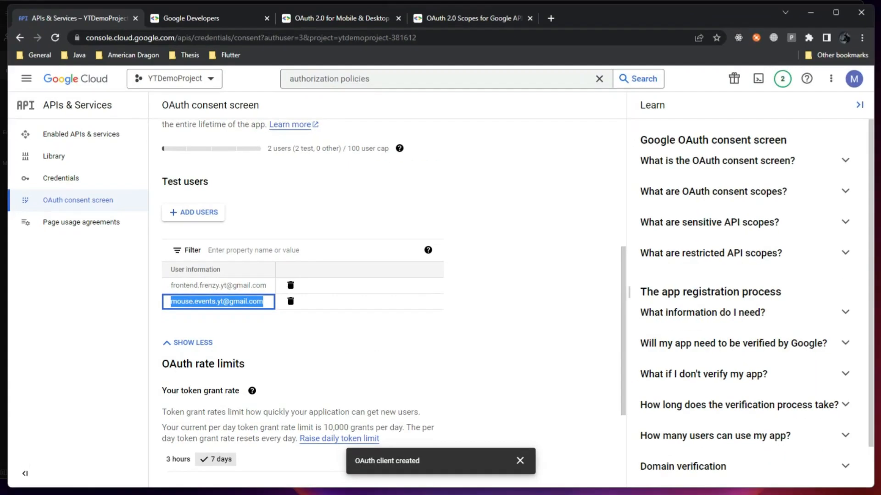
Look over the consent page naming YTDesktopDemoApp as the requesting app
{"action": "scroll", "coordinate": [321, 252], "scroll_direction": "up", "scroll_amount": 5}
{"action": "left_click", "coordinate": [356, 252]}
{"action": "left_click_drag", "start_coordinate": [163, 140], "coordinate": [321, 140]}
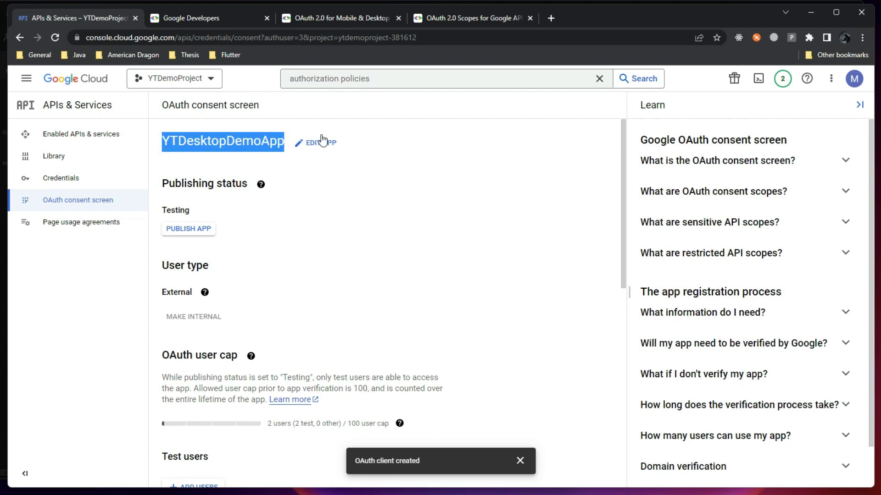
{"action": "left_click", "coordinate": [811, 12]}
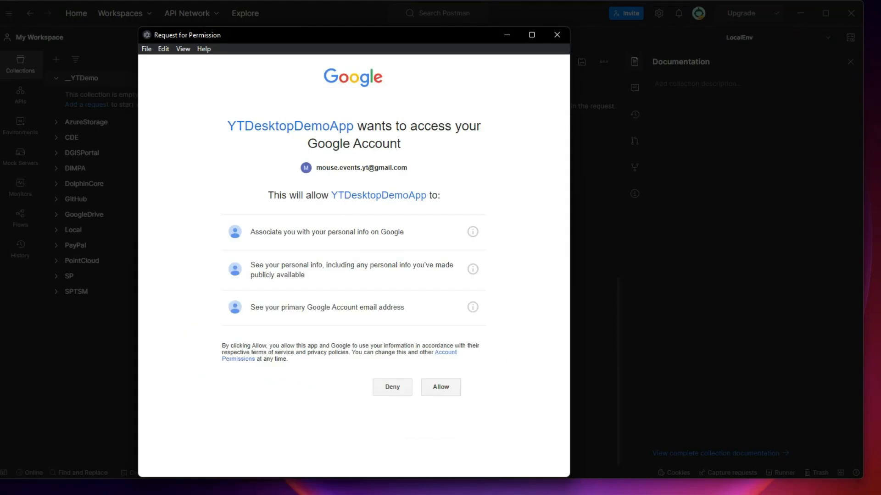
Review YTDesktopDemoApp's permission request alongside the OAuth flow diagram
{"action": "left_click", "coordinate": [398, 494]}
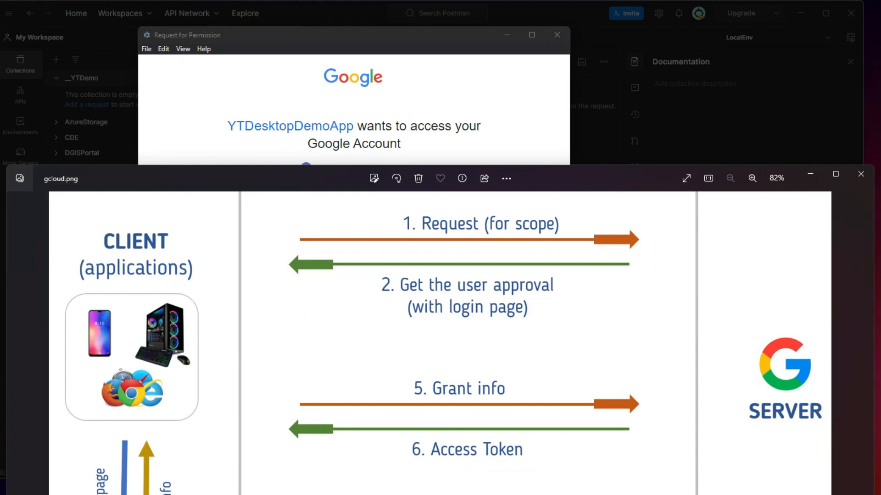
{"action": "left_click", "coordinate": [819, 173]}
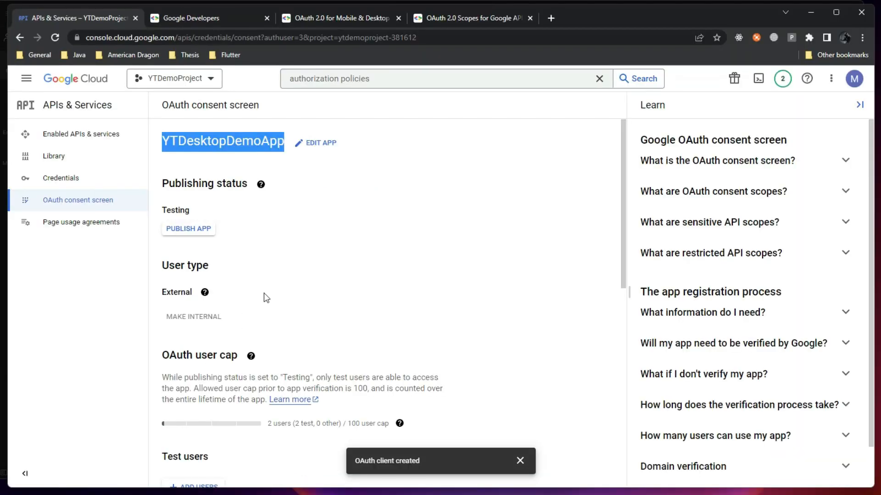
{"action": "scroll", "coordinate": [266, 304], "scroll_direction": "down", "scroll_amount": 3}
{"action": "scroll", "coordinate": [266, 304], "scroll_direction": "down", "scroll_amount": 4}
{"action": "scroll", "coordinate": [243, 298], "scroll_direction": "up", "scroll_amount": 7}
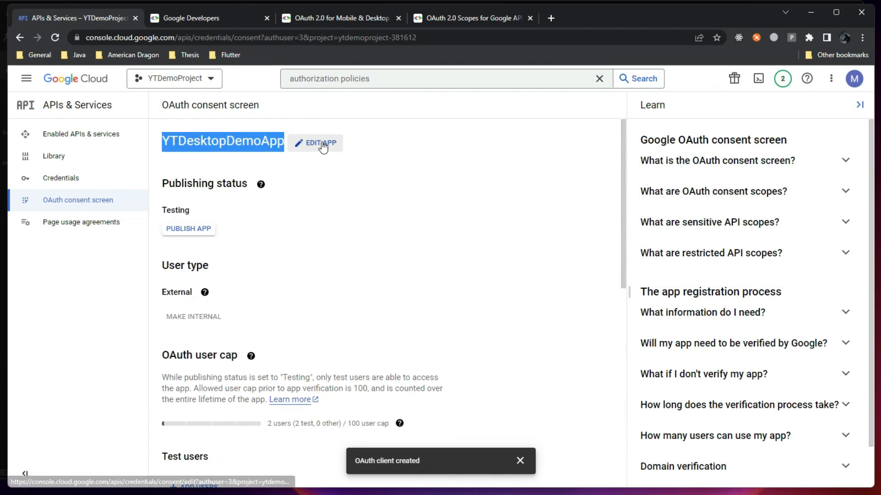
{"action": "left_click", "coordinate": [439, 164]}
{"action": "left_click", "coordinate": [810, 13]}
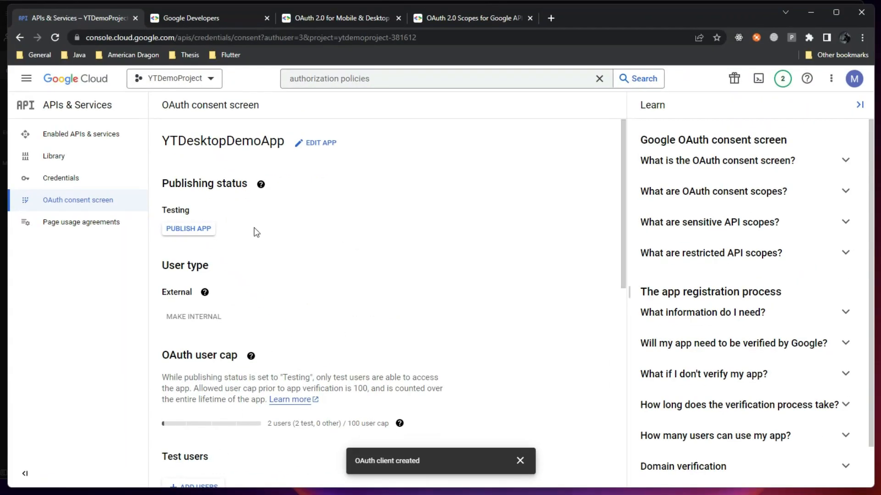
Compare the requested scopes with the OAuth 2.0 scopes reference, then allow access
{"action": "scroll", "coordinate": [256, 232], "scroll_direction": "down", "scroll_amount": 10}
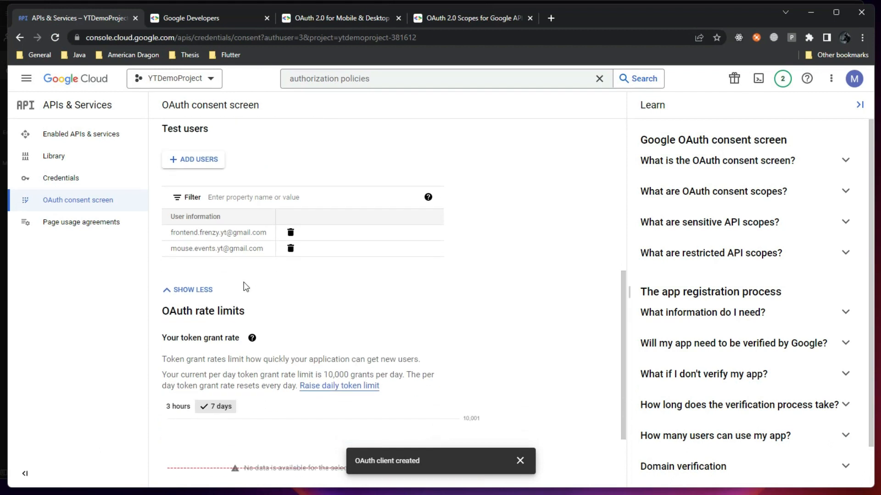
{"action": "scroll", "coordinate": [244, 318], "scroll_direction": "up", "scroll_amount": 3}
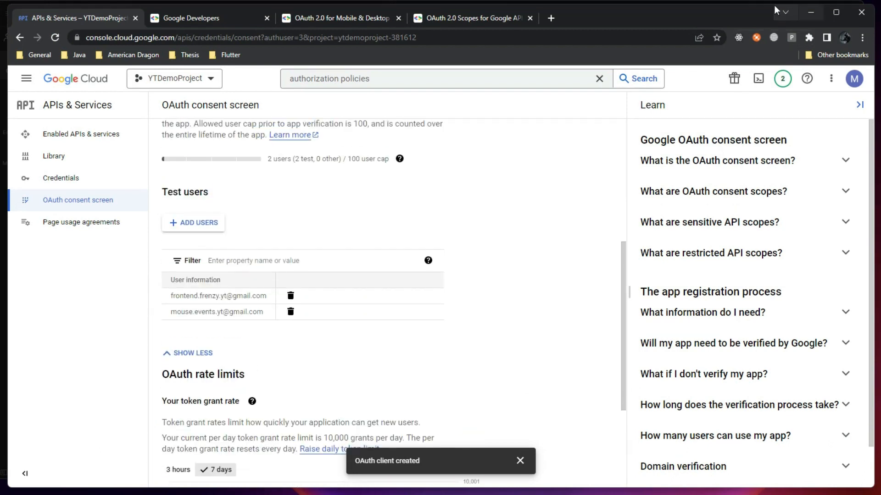
{"action": "left_click", "coordinate": [487, 19]}
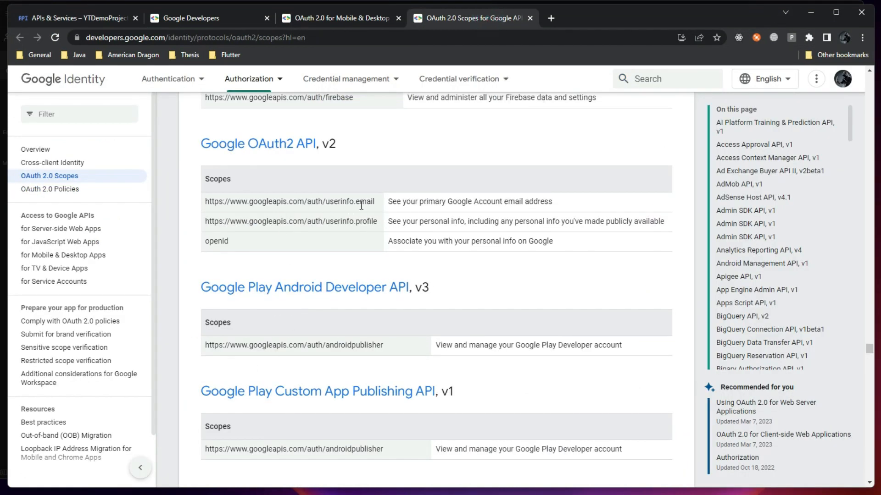
{"action": "left_click", "coordinate": [816, 15]}
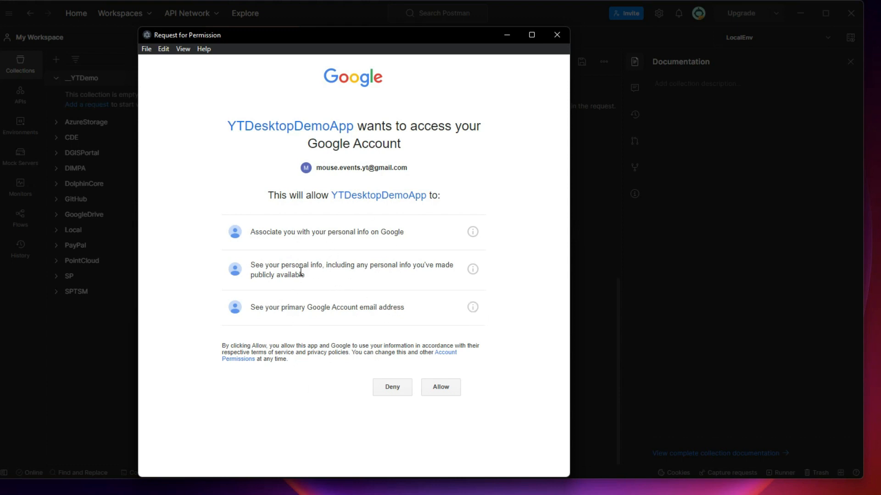
{"action": "left_click", "coordinate": [443, 389]}
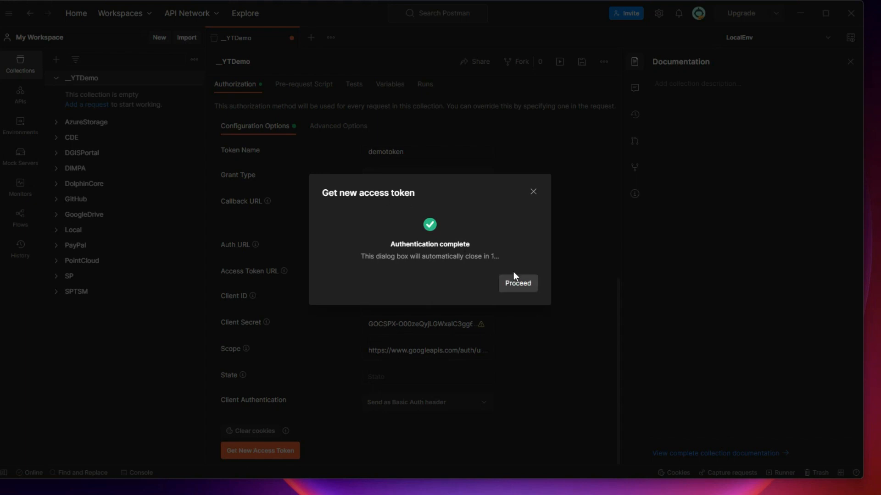
Proceed to demotoken's details, inspect its access token, then bring up the Mobile & Desktop OAuth guide
{"action": "left_click", "coordinate": [518, 285]}
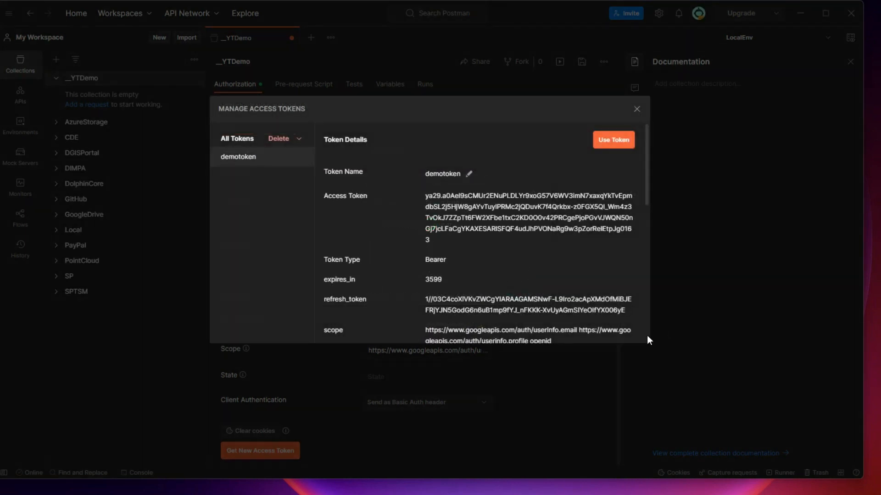
{"action": "scroll", "coordinate": [623, 343], "scroll_direction": "down", "scroll_amount": 3}
{"action": "scroll", "coordinate": [409, 206], "scroll_direction": "up", "scroll_amount": 3}
{"action": "triple_click", "coordinate": [429, 198]}
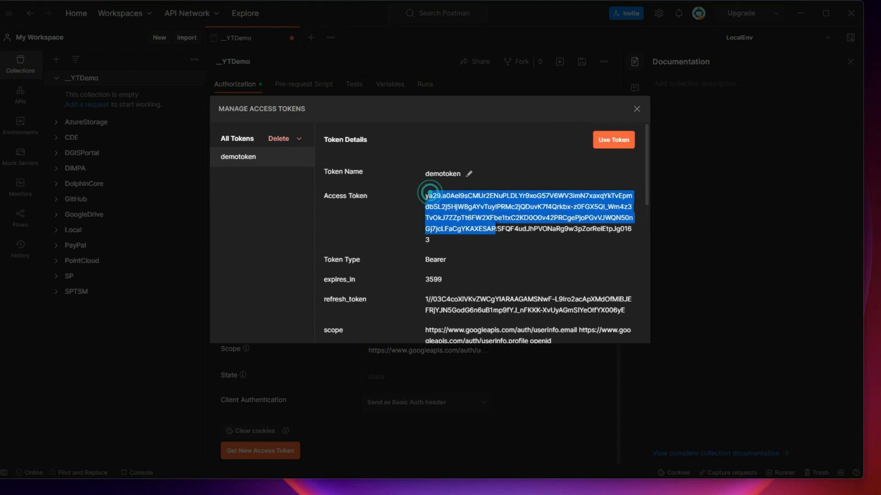
{"action": "left_click", "coordinate": [480, 266]}
{"action": "scroll", "coordinate": [459, 266], "scroll_direction": "down", "scroll_amount": 2}
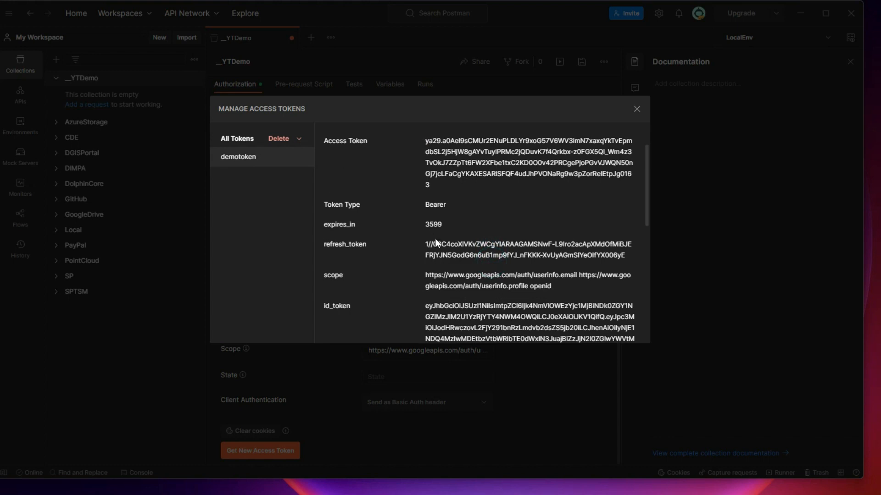
{"action": "key", "text": "alt+Tab"}
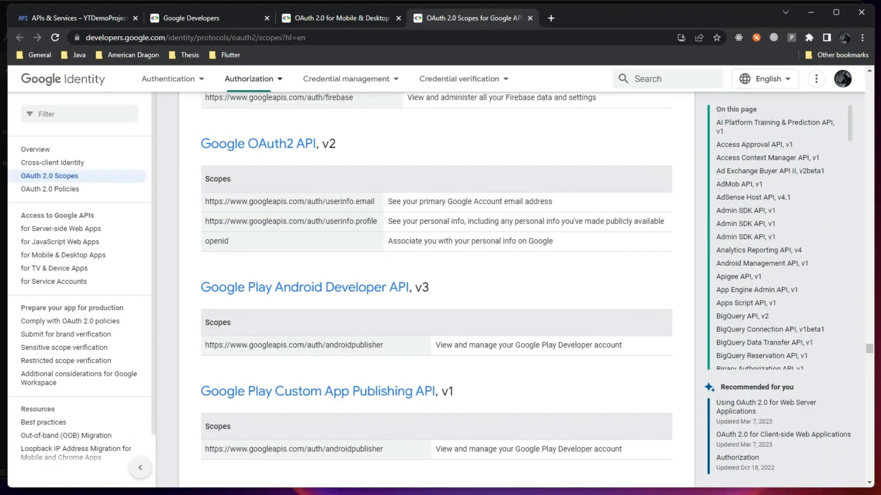
{"action": "left_click", "coordinate": [338, 17]}
Scroll to the guide's sample token response, highlight expires_in, then return to Postman's demotoken details
{"action": "scroll", "coordinate": [275, 289], "scroll_direction": "down", "scroll_amount": 12}
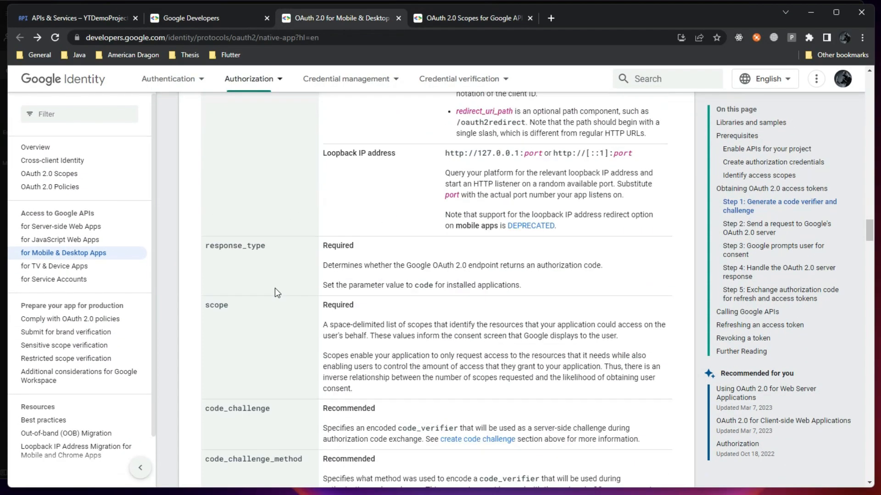
{"action": "scroll", "coordinate": [274, 306], "scroll_direction": "down", "scroll_amount": 20}
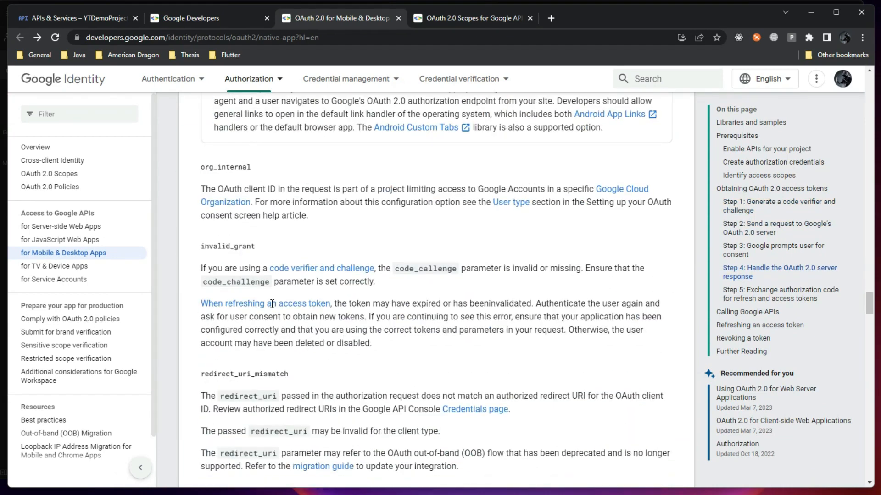
{"action": "scroll", "coordinate": [269, 307], "scroll_direction": "down", "scroll_amount": 12}
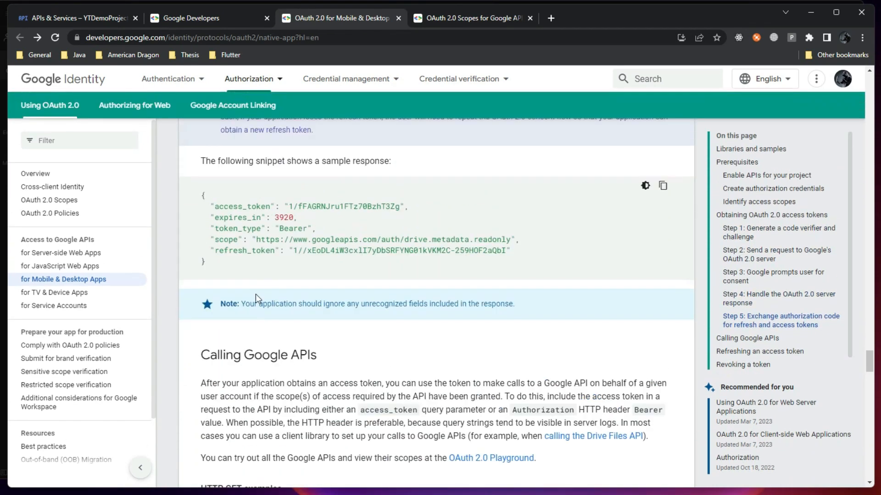
{"action": "left_click_drag", "start_coordinate": [220, 208], "coordinate": [229, 240]}
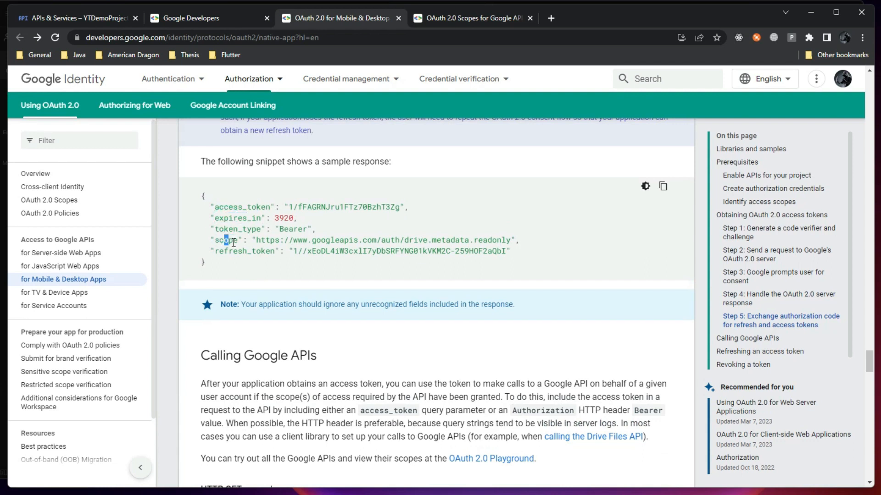
{"action": "left_click", "coordinate": [811, 11]}
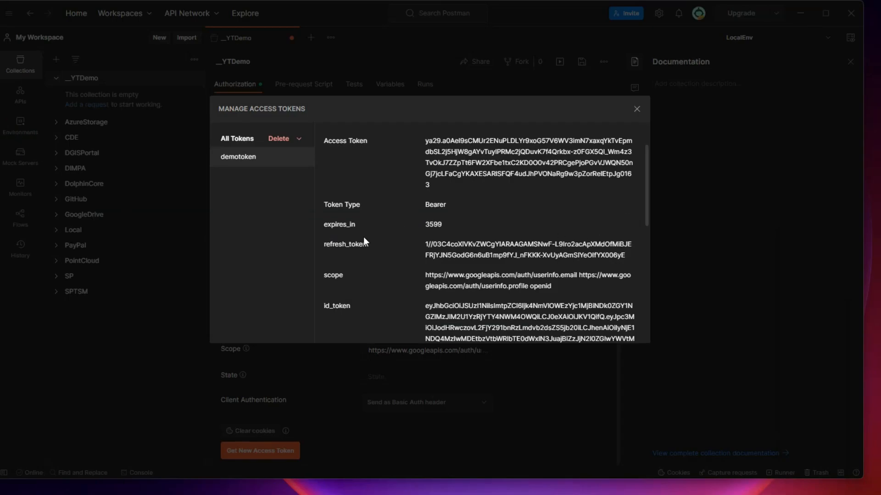
{"action": "scroll", "coordinate": [363, 237], "scroll_direction": "down", "scroll_amount": 1}
{"action": "left_click_drag", "start_coordinate": [424, 221], "coordinate": [569, 232]}
{"action": "left_click", "coordinate": [566, 234]}
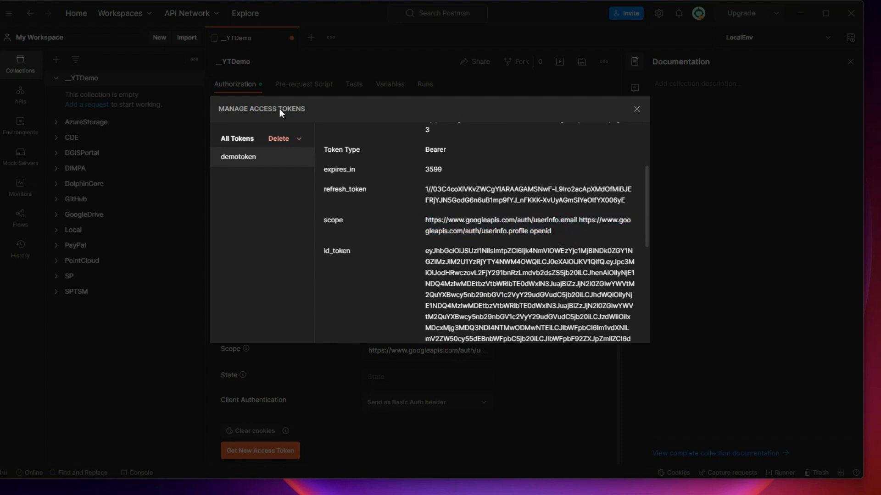
{"action": "left_click_drag", "start_coordinate": [426, 219], "coordinate": [553, 235]}
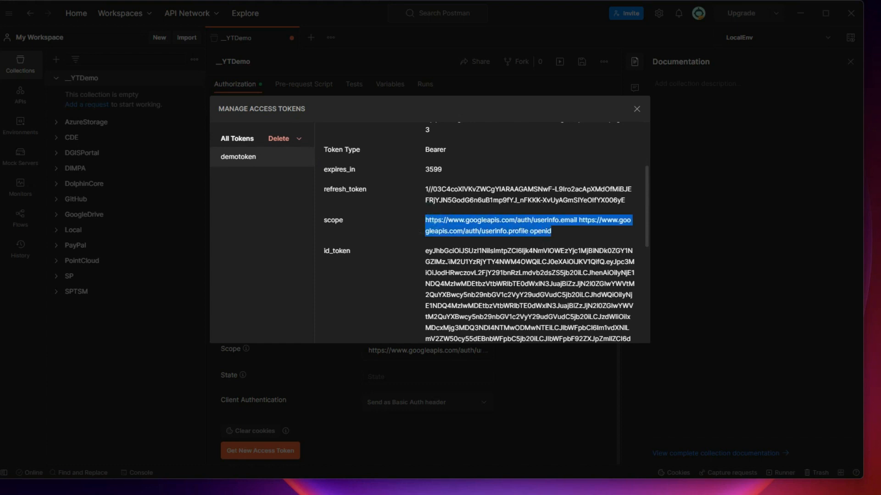
{"action": "scroll", "coordinate": [465, 196], "scroll_direction": "down", "scroll_amount": 2}
{"action": "scroll", "coordinate": [423, 172], "scroll_direction": "up", "scroll_amount": 1}
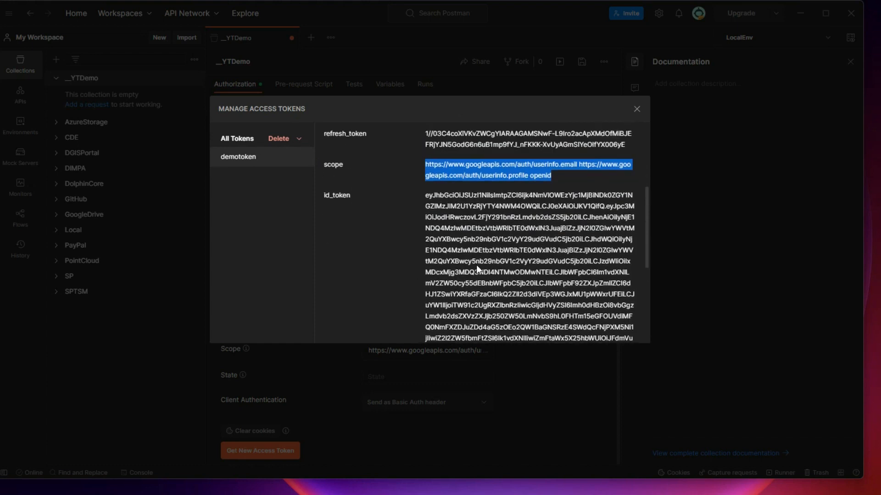
{"action": "scroll", "coordinate": [476, 265], "scroll_direction": "down", "scroll_amount": 3}
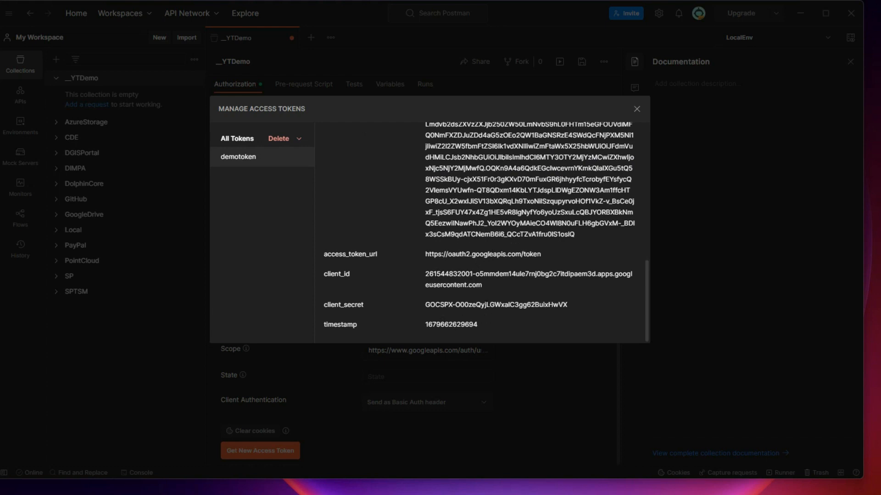
{"action": "scroll", "coordinate": [485, 304], "scroll_direction": "up", "scroll_amount": 5}
{"action": "left_click_drag", "start_coordinate": [426, 299], "coordinate": [454, 299]}
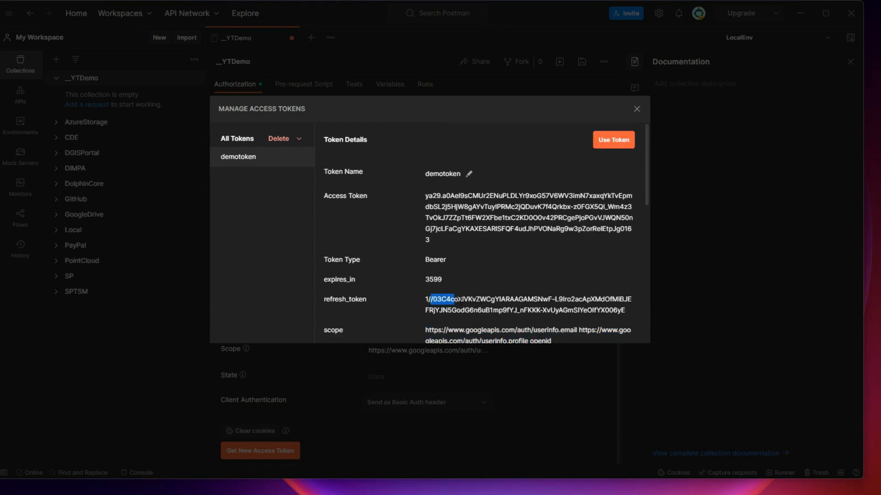
{"action": "left_click_drag", "start_coordinate": [431, 196], "coordinate": [475, 218]}
{"action": "left_click", "coordinate": [461, 275]}
{"action": "double_click", "coordinate": [428, 280]}
{"action": "left_click", "coordinate": [144, 242]}
{"action": "type", "text": "36"}
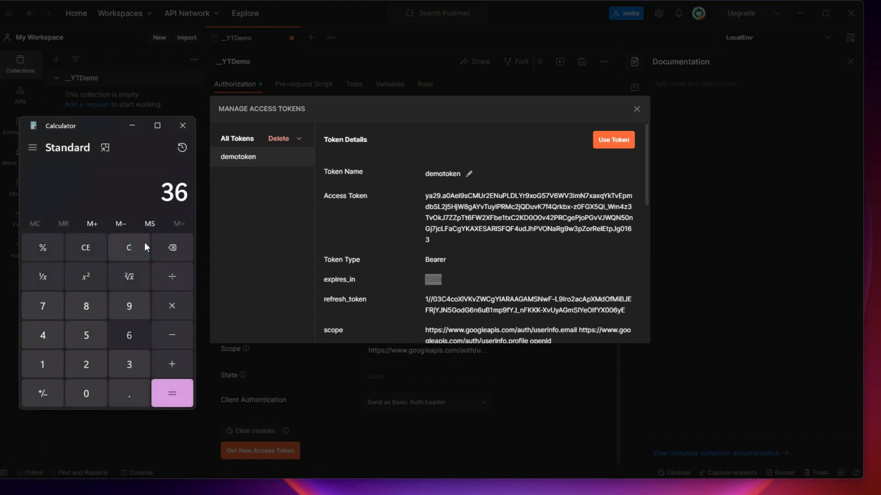
{"action": "type", "text": "00/60"}
{"action": "key", "text": "Return"}
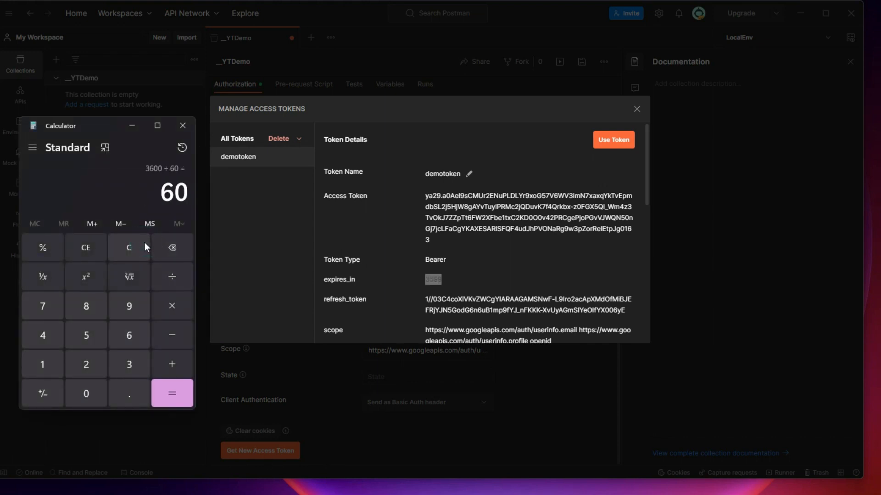
{"action": "left_click", "coordinate": [182, 126]}
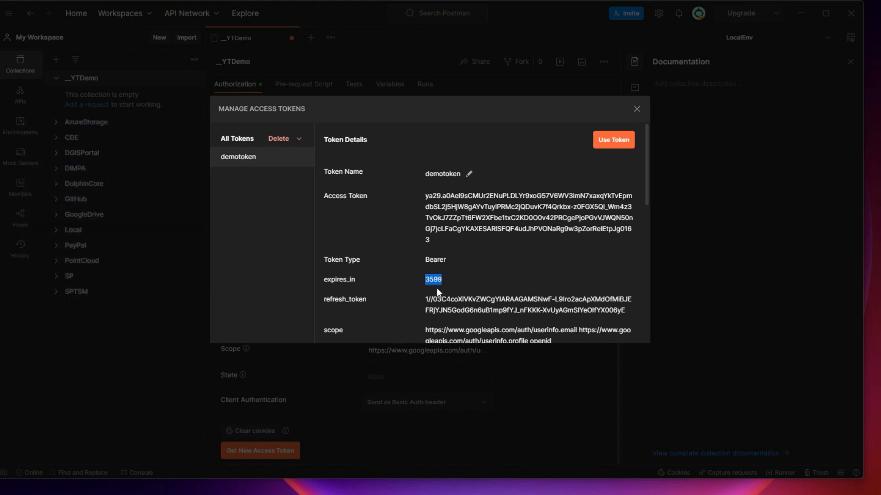
Select the demotoken access token value and apply it to the _YTDemo collection with Use Token
{"action": "left_click_drag", "start_coordinate": [425, 195], "coordinate": [458, 249]}
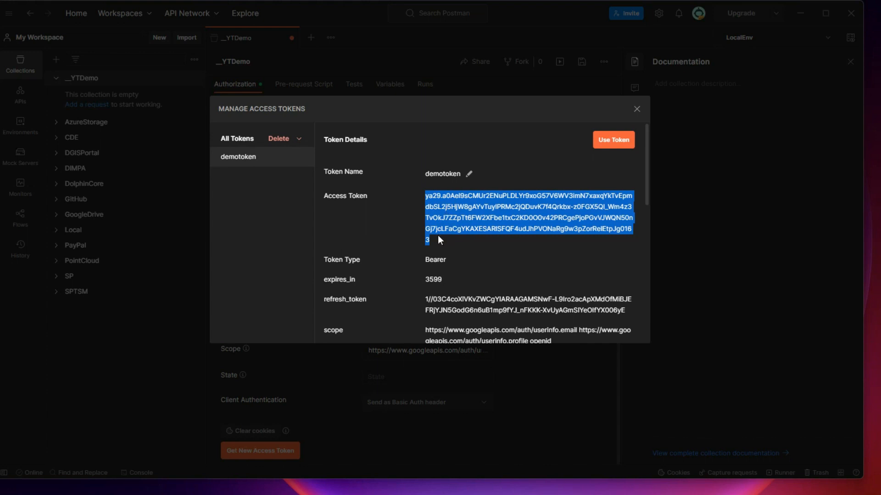
{"action": "left_click", "coordinate": [613, 141]}
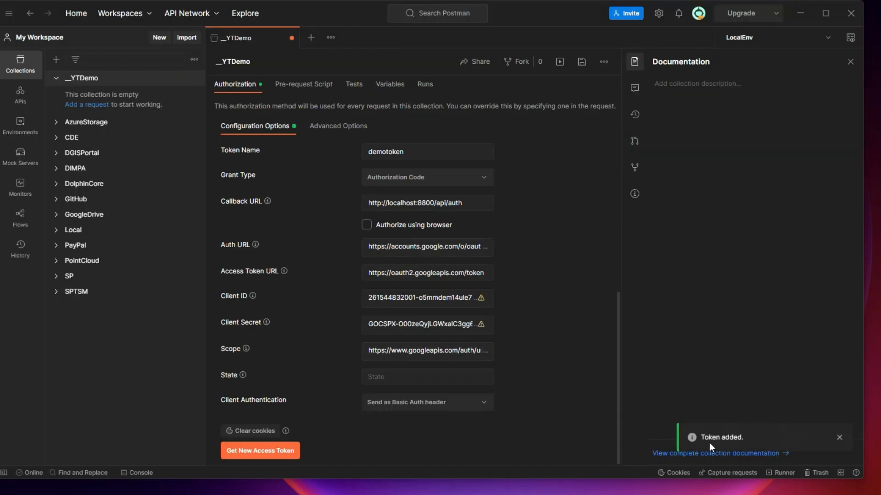
Add a GetName request to _YTDemo, give it OAuth 2.0 auth using demotoken, and save it
{"action": "left_click", "coordinate": [85, 103]}
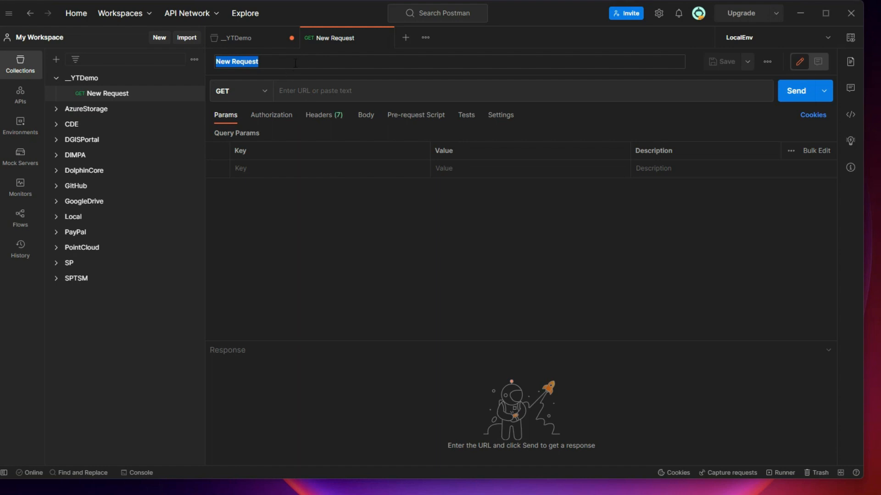
{"action": "type", "text": "GetName"}
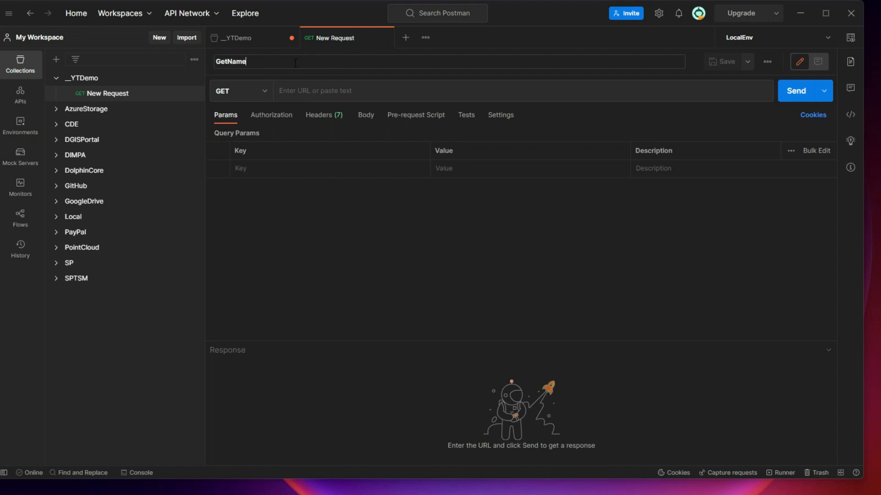
{"action": "left_click", "coordinate": [276, 119]}
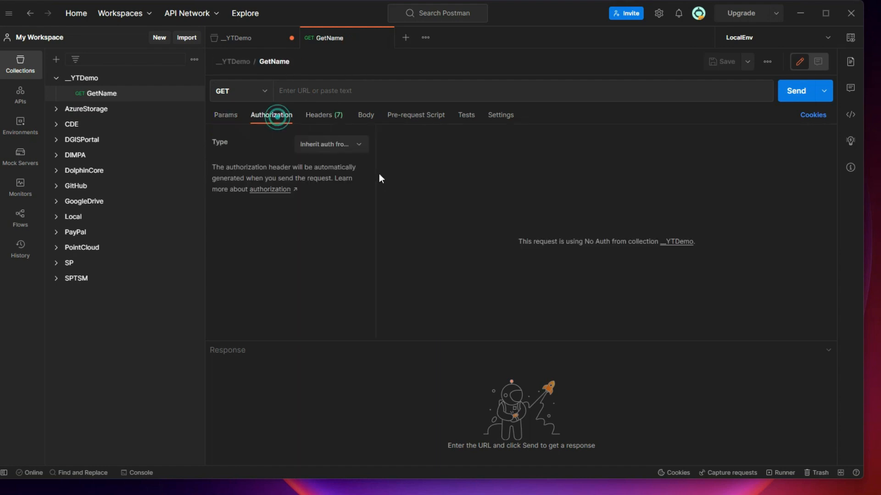
{"action": "left_click", "coordinate": [344, 144]}
{"action": "left_click", "coordinate": [337, 311]}
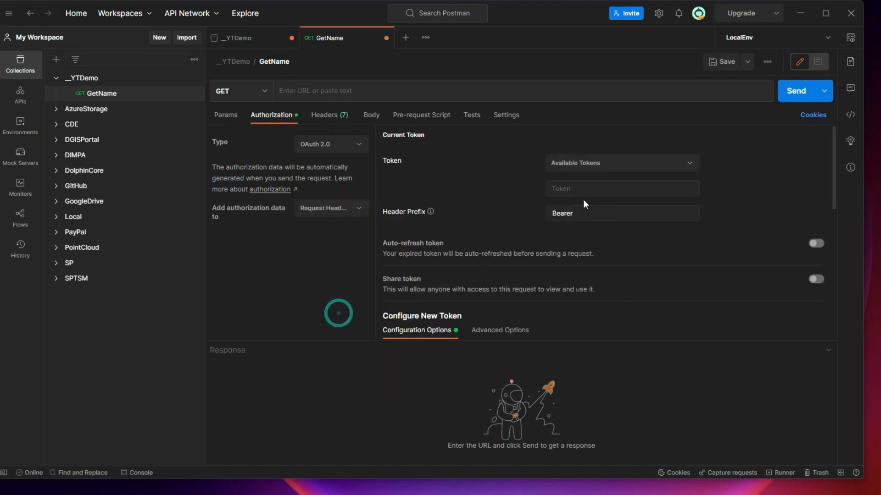
{"action": "left_click", "coordinate": [593, 171]}
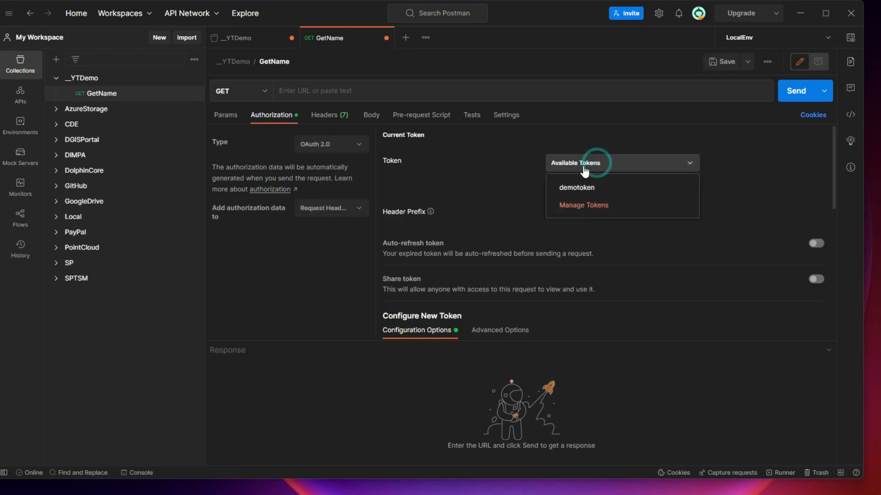
{"action": "left_click", "coordinate": [584, 189]}
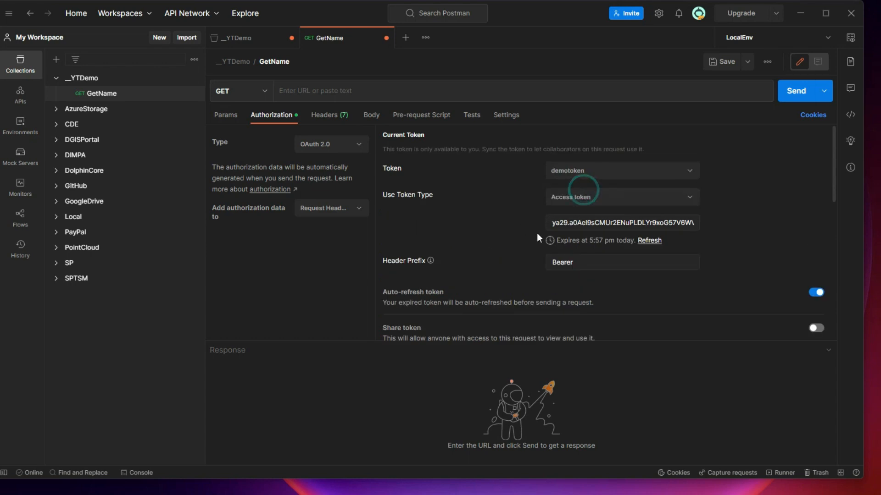
{"action": "left_click", "coordinate": [721, 62]}
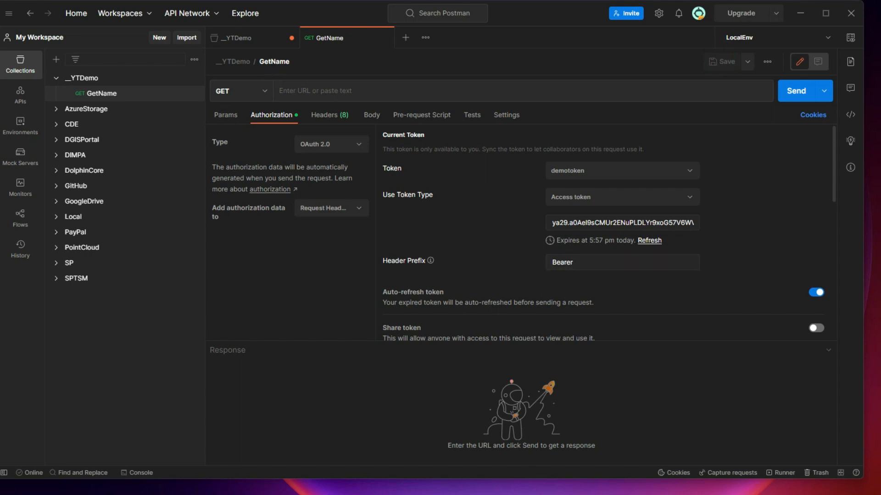
{"action": "mouse_move", "coordinate": [246, 494]}
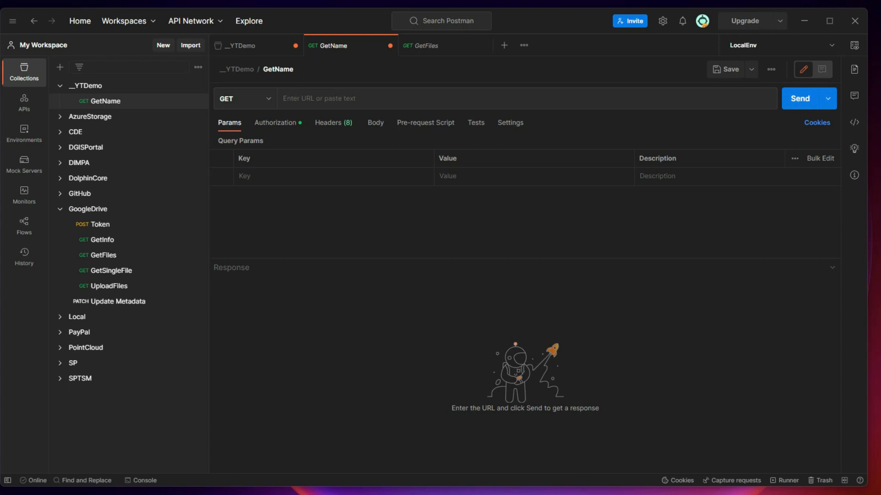
In the browser, edit the YTDesktopDemoApp consent screen and save its app details to reach Scopes
{"action": "key", "text": "alt+Tab"}
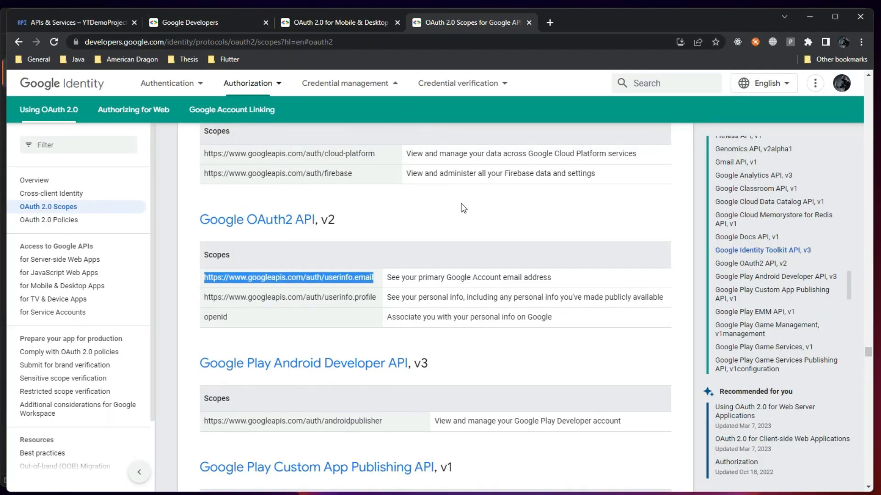
{"action": "left_click", "coordinate": [467, 197]}
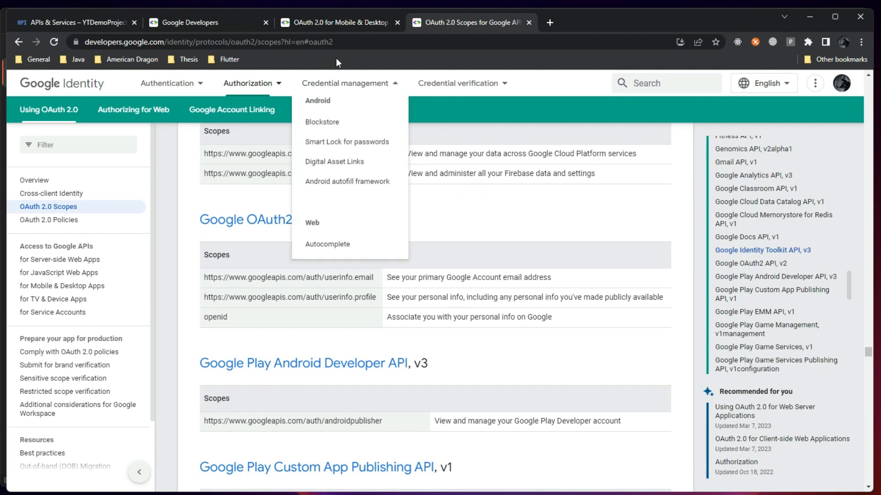
{"action": "left_click", "coordinate": [94, 22]}
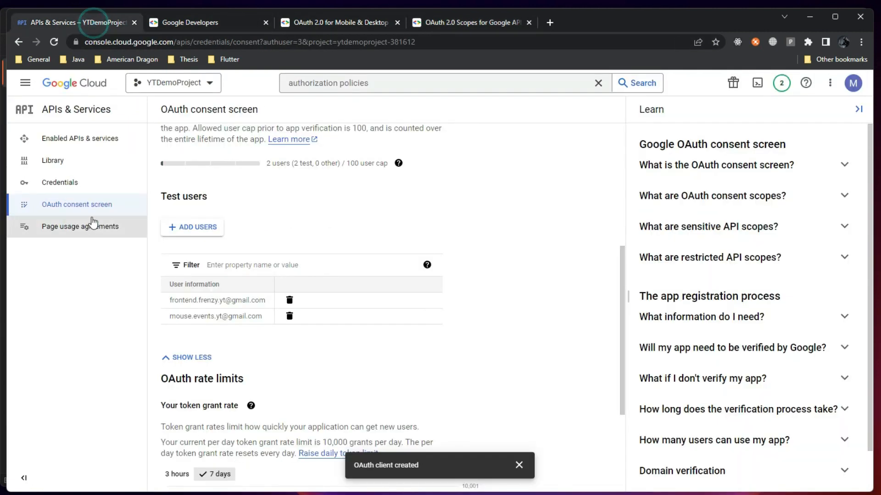
{"action": "scroll", "coordinate": [300, 209], "scroll_direction": "up", "scroll_amount": 3}
{"action": "scroll", "coordinate": [321, 191], "scroll_direction": "up", "scroll_amount": 2}
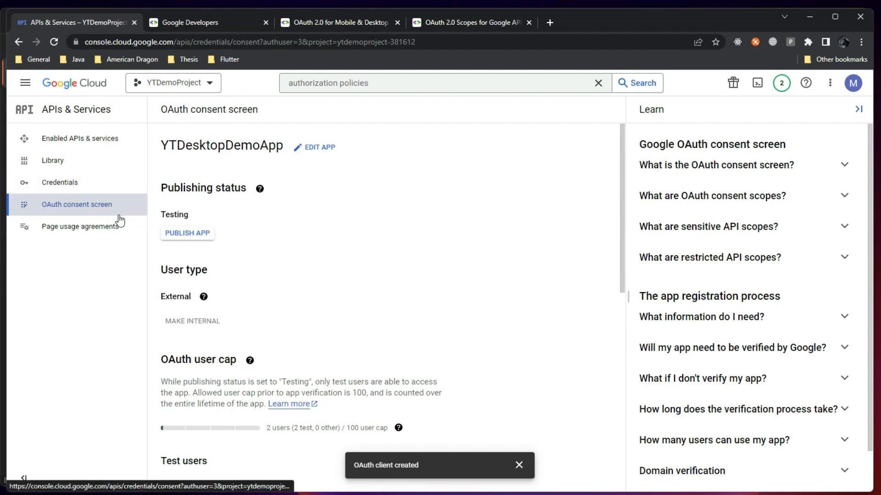
{"action": "left_click", "coordinate": [316, 149]}
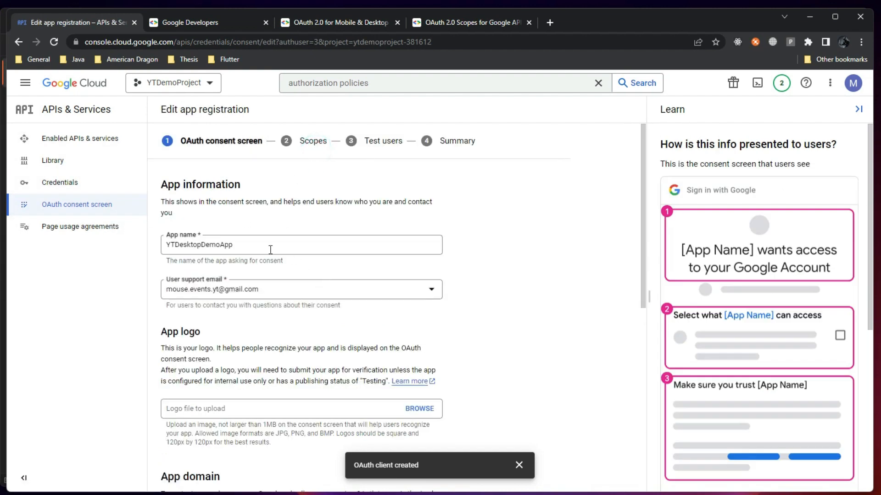
{"action": "scroll", "coordinate": [309, 331], "scroll_direction": "down", "scroll_amount": 2}
{"action": "scroll", "coordinate": [308, 331], "scroll_direction": "down", "scroll_amount": 5}
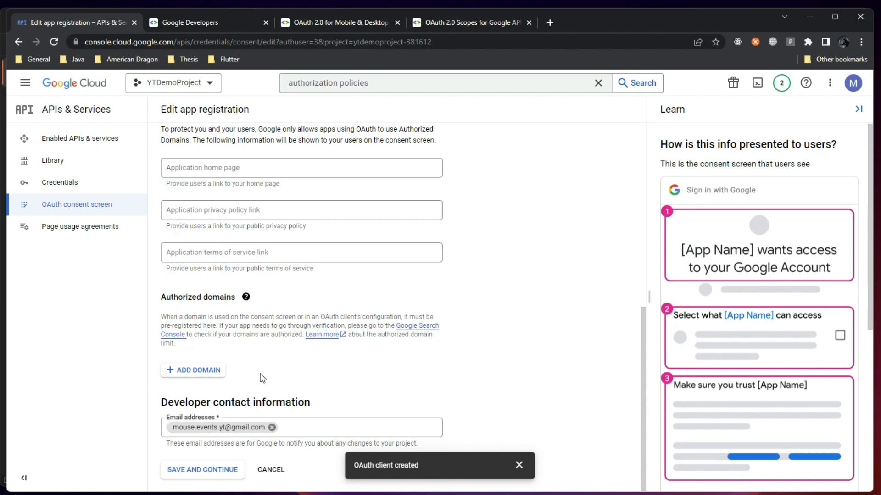
{"action": "left_click", "coordinate": [220, 469]}
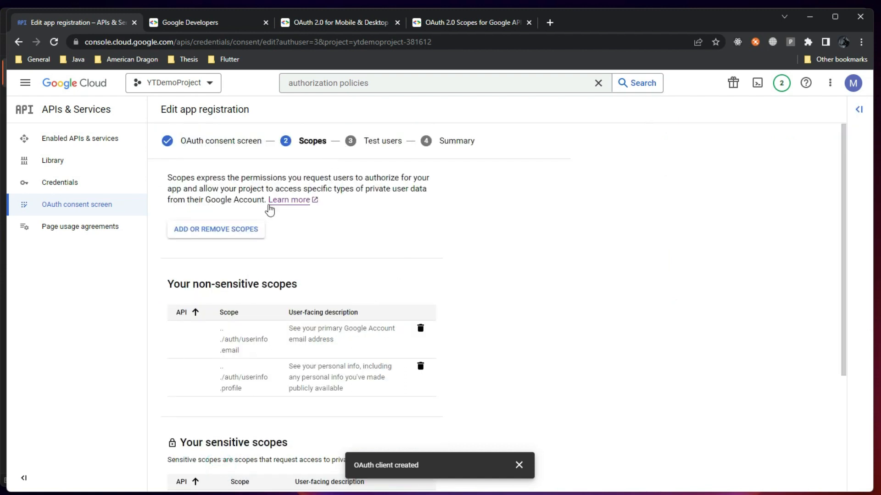
Page through the 41-scope list and back, close it unchanged, and cancel the registration edit
{"action": "left_click", "coordinate": [245, 230]}
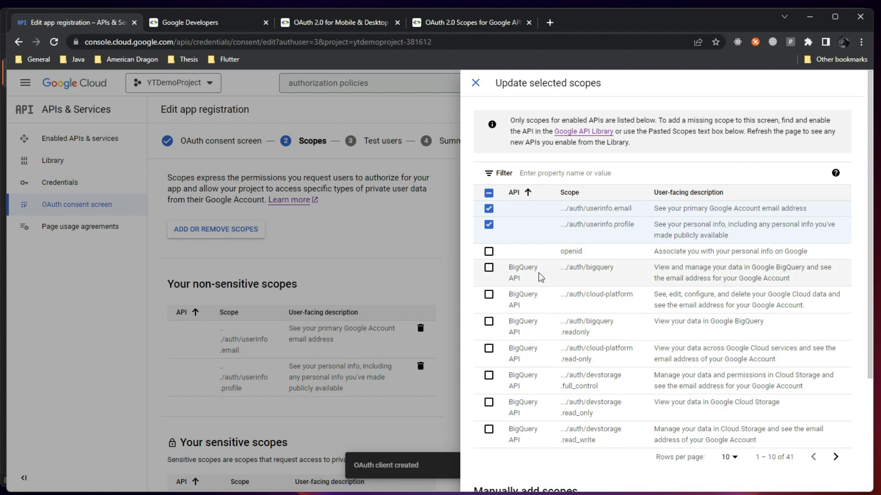
{"action": "left_click", "coordinate": [835, 457]}
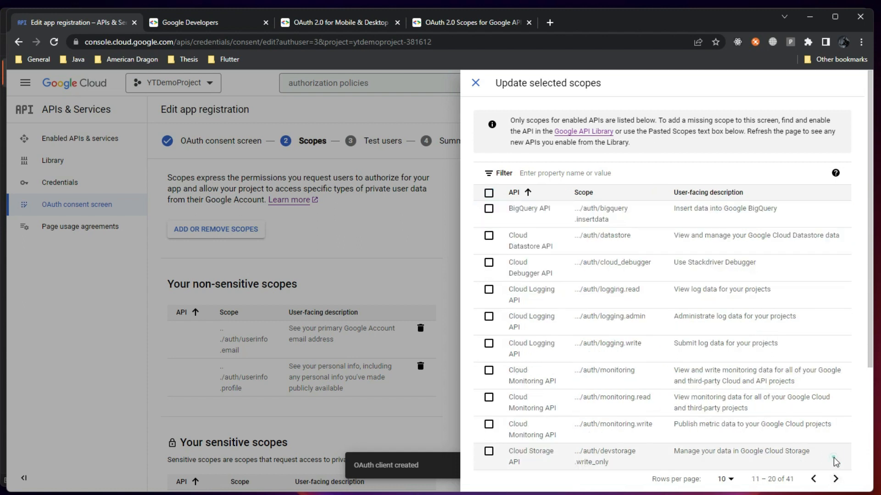
{"action": "left_click", "coordinate": [833, 481]}
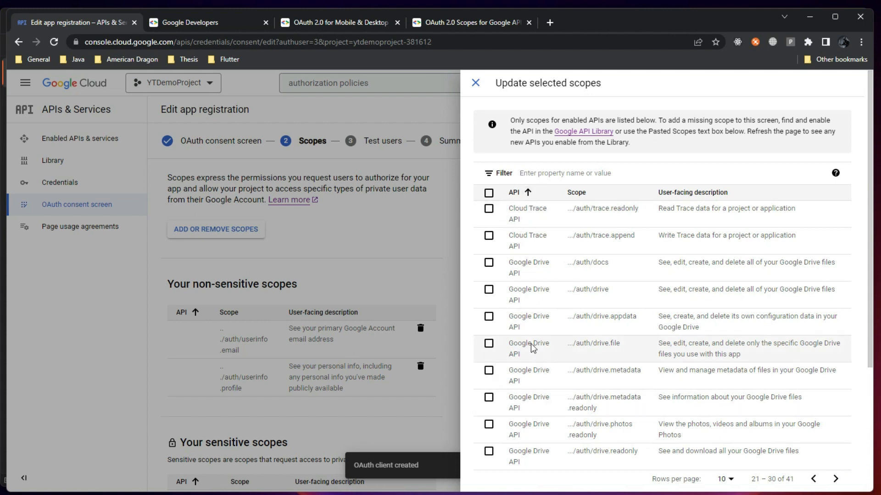
{"action": "left_click", "coordinate": [814, 479]}
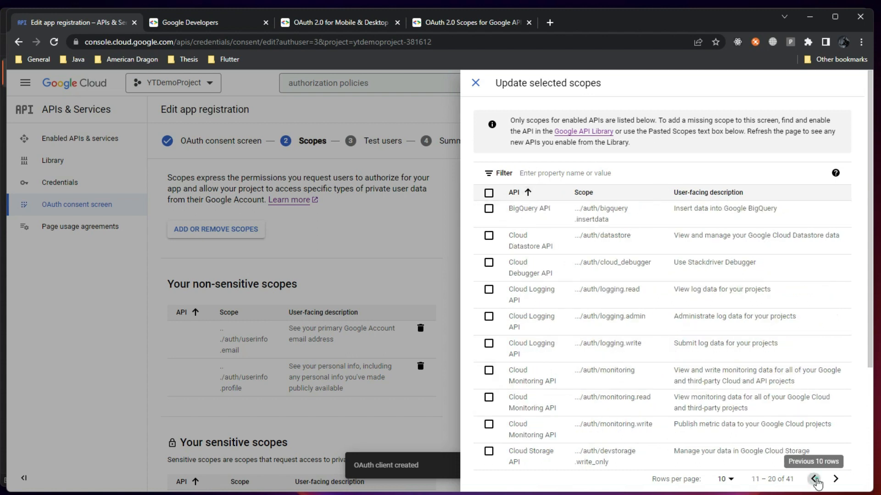
{"action": "left_click", "coordinate": [813, 479]}
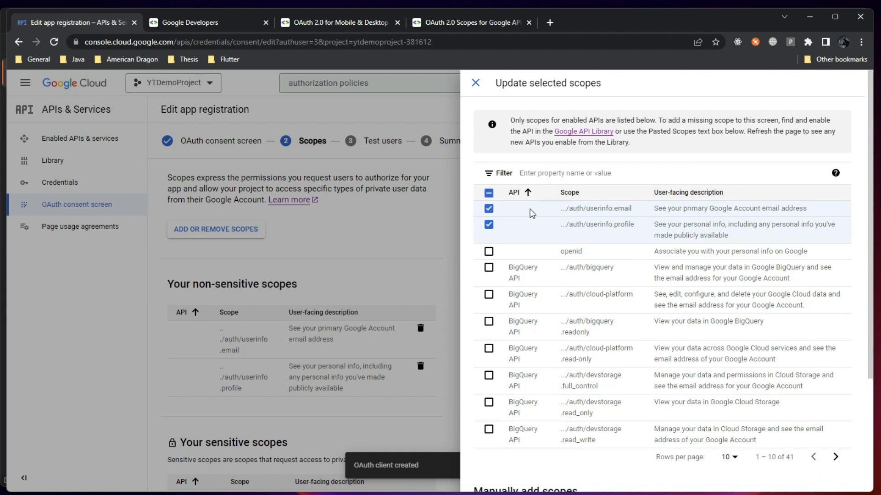
{"action": "left_click", "coordinate": [420, 244]}
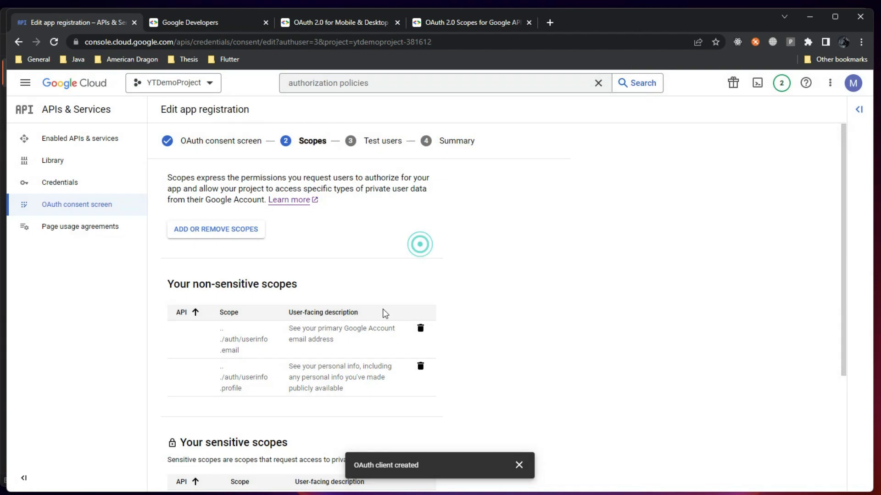
{"action": "scroll", "coordinate": [256, 367], "scroll_direction": "down", "scroll_amount": 3}
{"action": "left_click", "coordinate": [271, 470]}
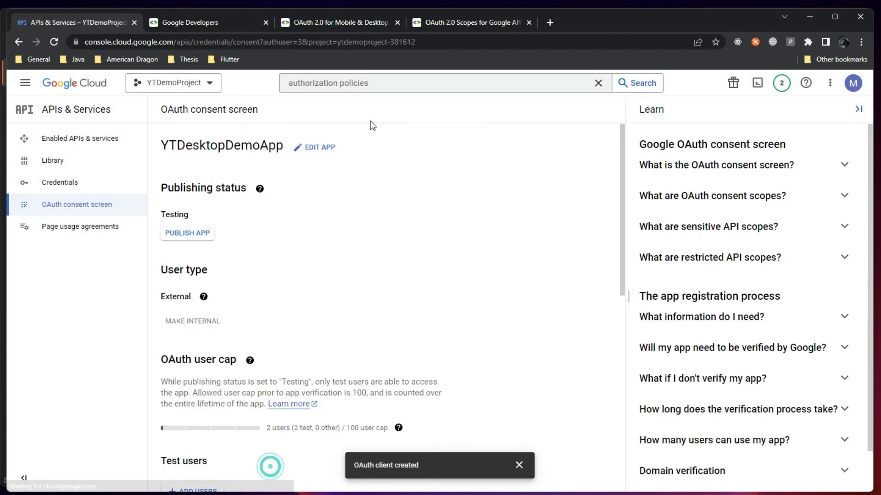
Search Google for 'google api explorer' in a new tab
{"action": "left_click", "coordinate": [496, 25]}
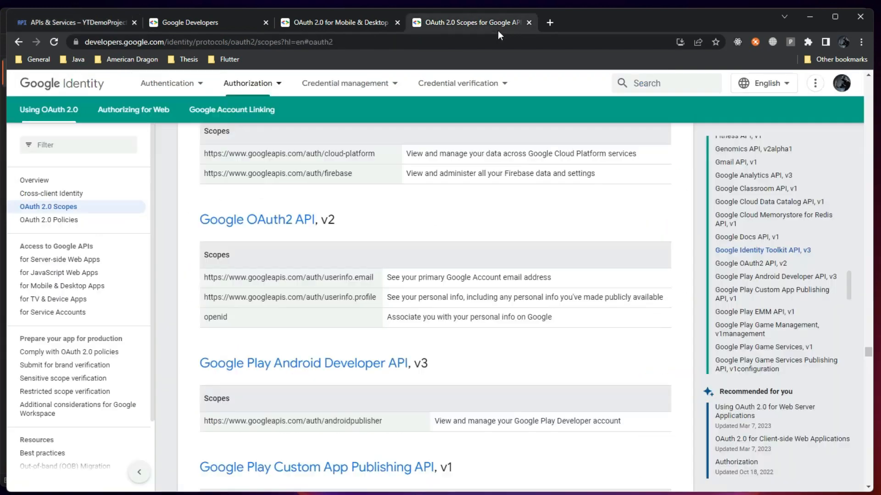
{"action": "left_click", "coordinate": [552, 20]}
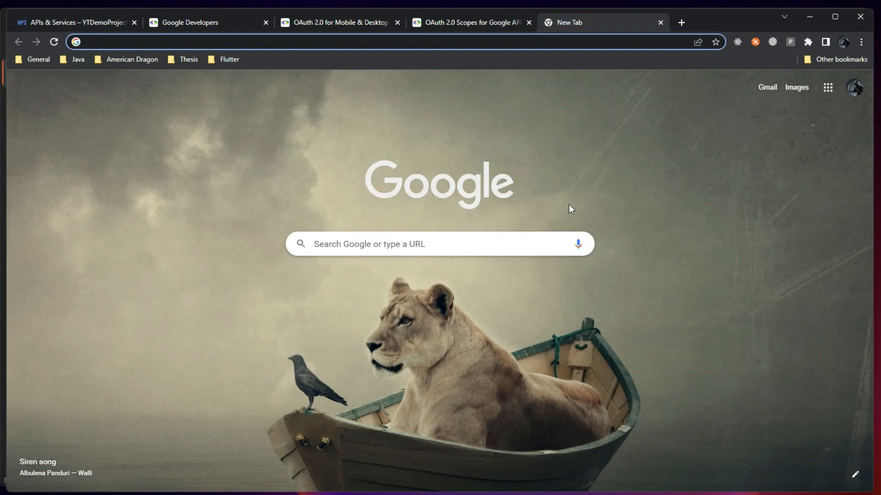
{"action": "type", "text": "gool"}
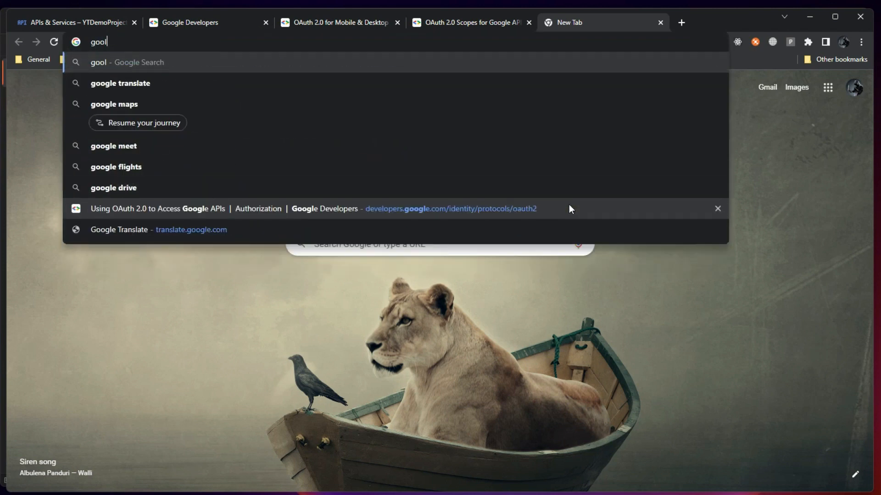
{"action": "key", "text": "BackSpace"}
{"action": "type", "text": "gle api explorer"}
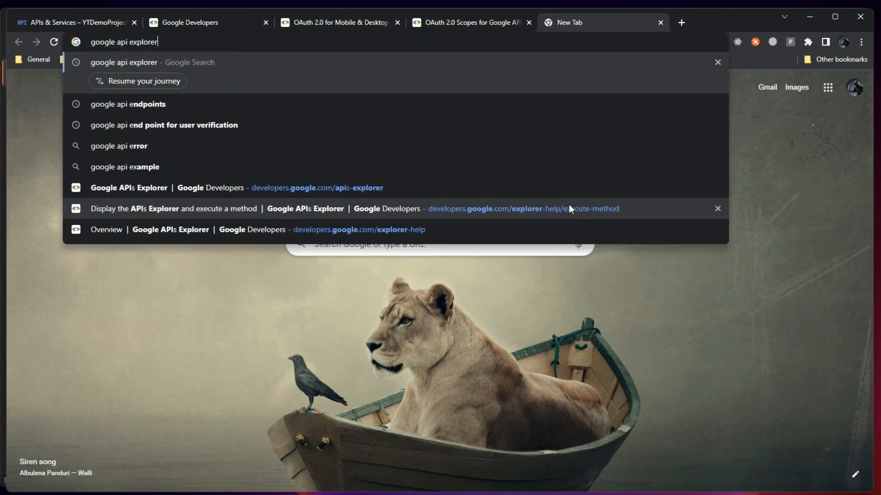
{"action": "key", "text": "Return"}
Open Google APIs Explorer, keeping API Keys, API Gateway and another Explorer result in background tabs
{"action": "left_click", "coordinate": [180, 207]}
{"action": "left_click", "coordinate": [18, 41]}
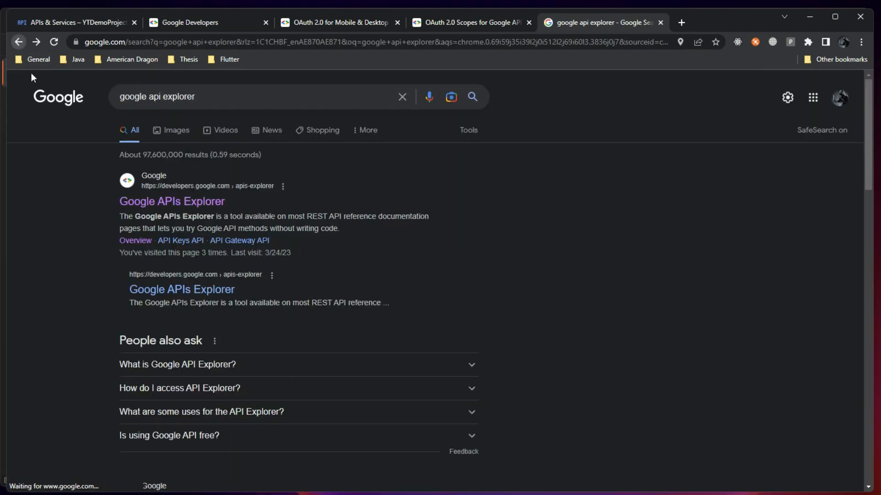
{"action": "middle_click", "coordinate": [181, 241]}
{"action": "middle_click", "coordinate": [239, 241]}
{"action": "middle_click", "coordinate": [197, 290]}
{"action": "left_click", "coordinate": [194, 201]}
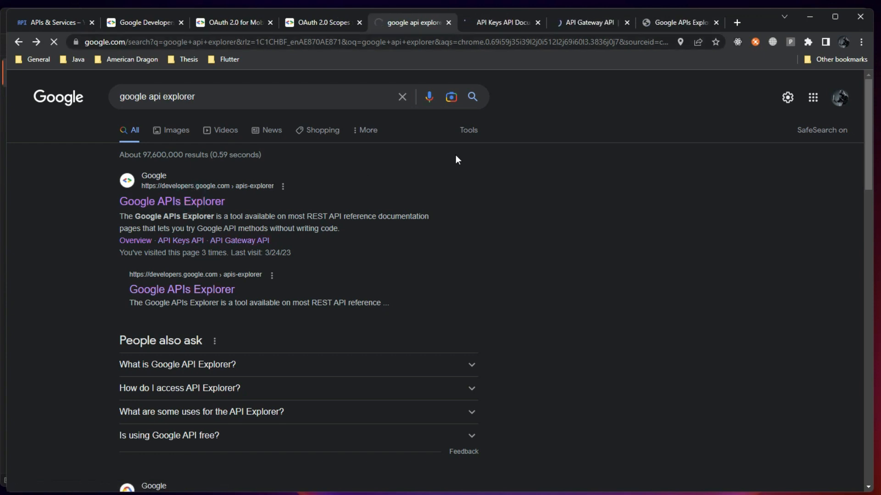
Filter the API directory by 'drive' and open the Drive API v3 reference
{"action": "scroll", "coordinate": [325, 272], "scroll_direction": "down", "scroll_amount": 5}
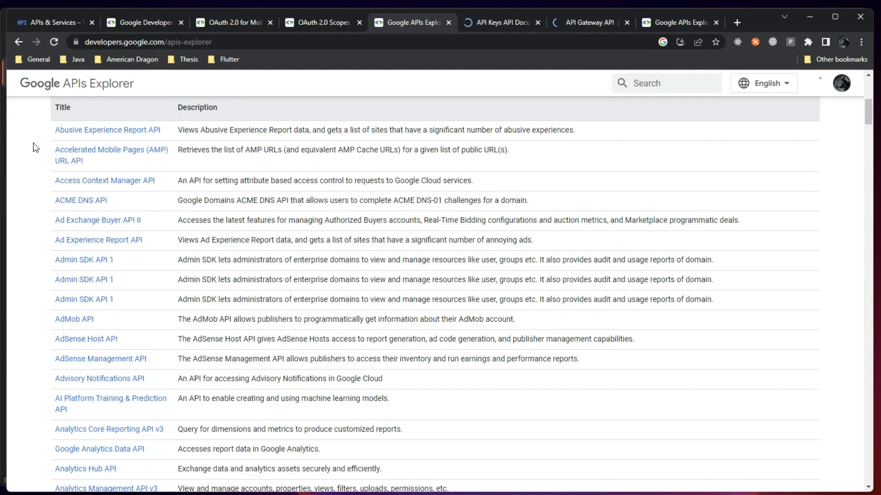
{"action": "scroll", "coordinate": [118, 296], "scroll_direction": "down", "scroll_amount": 3}
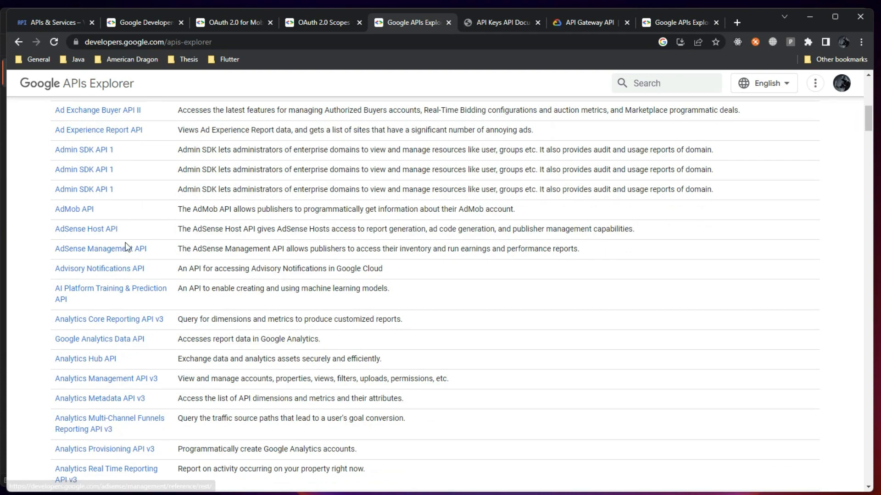
{"action": "scroll", "coordinate": [131, 266], "scroll_direction": "down", "scroll_amount": 10}
{"action": "scroll", "coordinate": [131, 266], "scroll_direction": "up", "scroll_amount": 18}
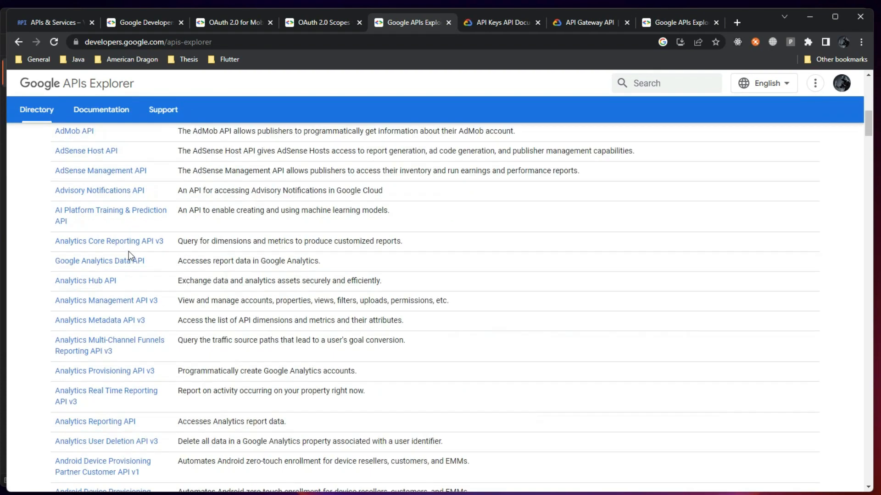
{"action": "left_click", "coordinate": [96, 302]}
{"action": "type", "text": "drive"}
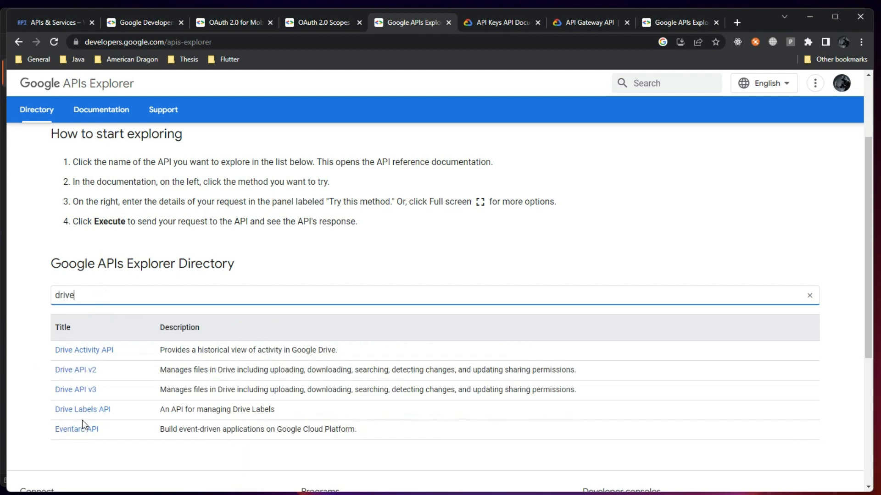
{"action": "left_click", "coordinate": [85, 391]}
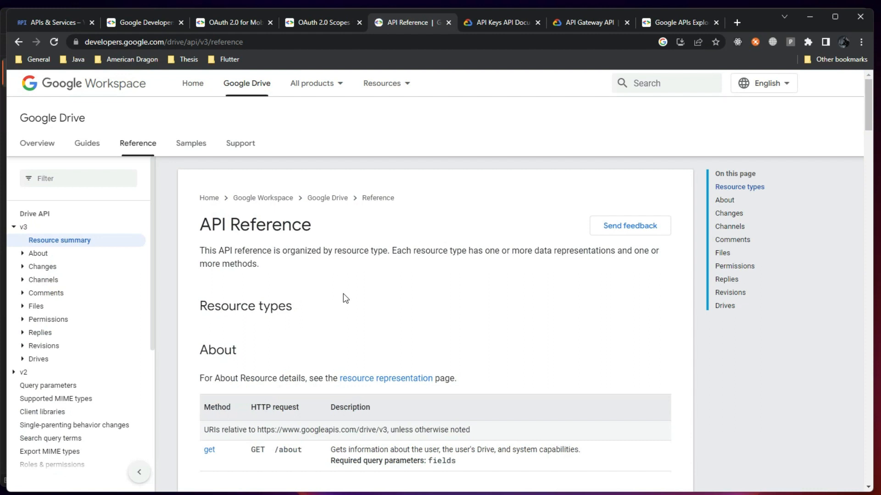
{"action": "scroll", "coordinate": [285, 311], "scroll_direction": "down", "scroll_amount": 2}
{"action": "scroll", "coordinate": [284, 312], "scroll_direction": "down", "scroll_amount": 2}
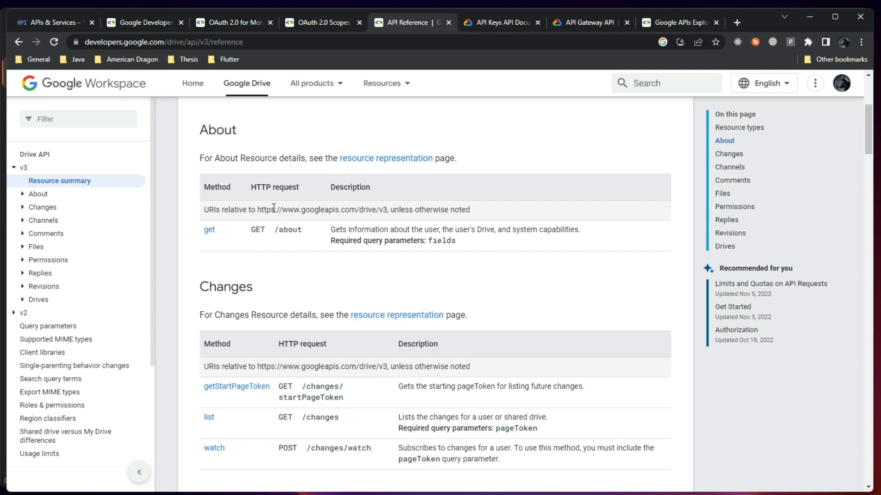
{"action": "left_click_drag", "start_coordinate": [258, 209], "coordinate": [385, 211]}
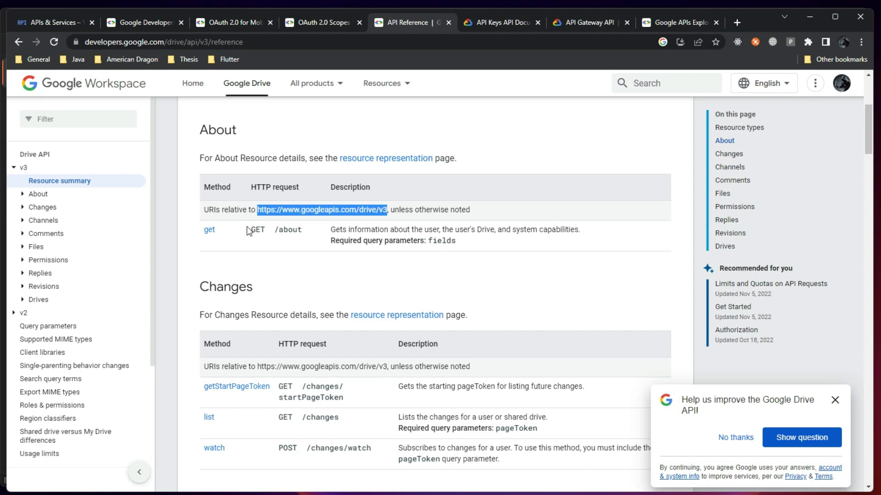
{"action": "left_click_drag", "start_coordinate": [280, 230], "coordinate": [304, 234]}
{"action": "left_click", "coordinate": [291, 238]}
{"action": "left_click_drag", "start_coordinate": [208, 229], "coordinate": [275, 234]}
{"action": "left_click", "coordinate": [465, 232]}
{"action": "scroll", "coordinate": [239, 252], "scroll_direction": "down", "scroll_amount": 3}
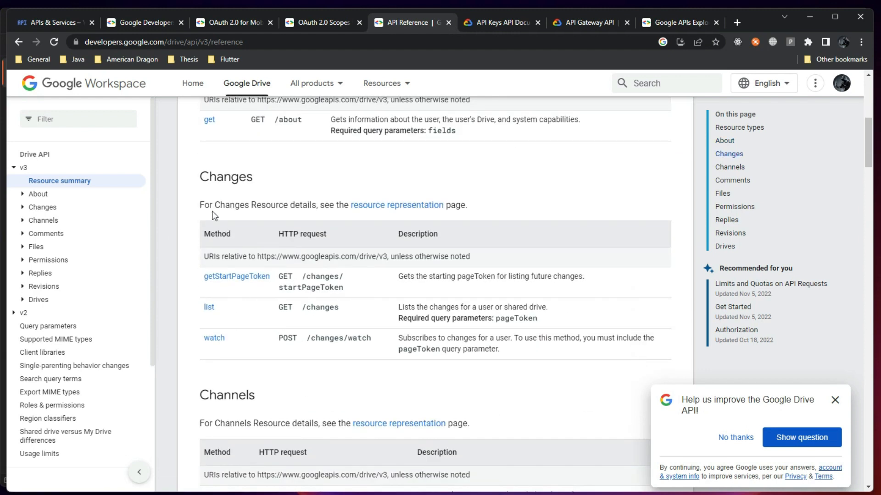
{"action": "scroll", "coordinate": [254, 341], "scroll_direction": "down", "scroll_amount": 3}
{"action": "scroll", "coordinate": [238, 330], "scroll_direction": "up", "scroll_amount": 3}
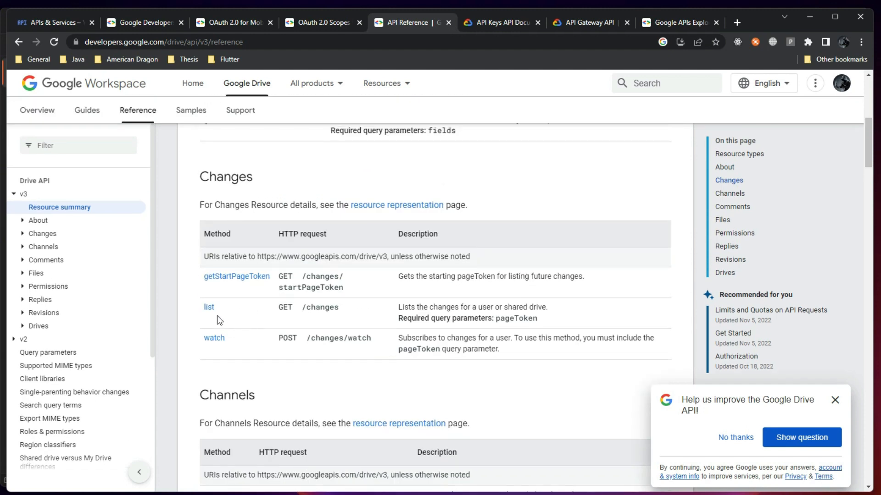
{"action": "scroll", "coordinate": [303, 339], "scroll_direction": "down", "scroll_amount": 5}
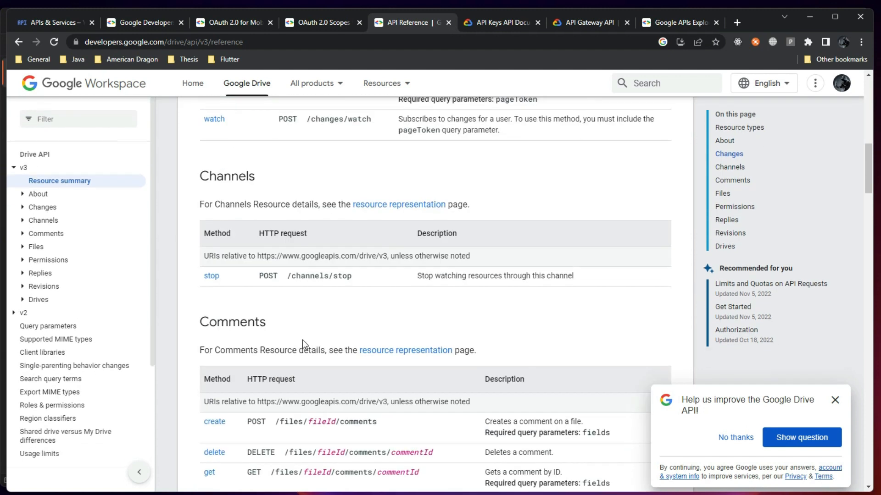
{"action": "scroll", "coordinate": [301, 339], "scroll_direction": "down", "scroll_amount": 5}
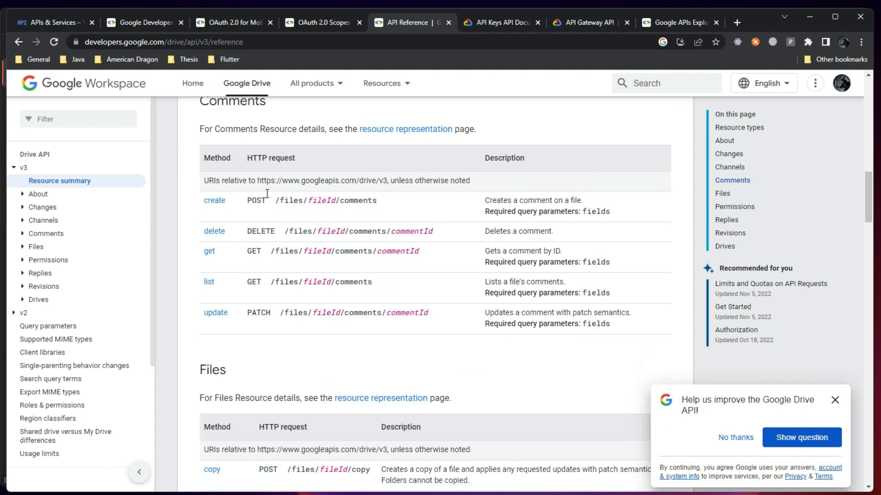
{"action": "scroll", "coordinate": [263, 294], "scroll_direction": "down", "scroll_amount": 6}
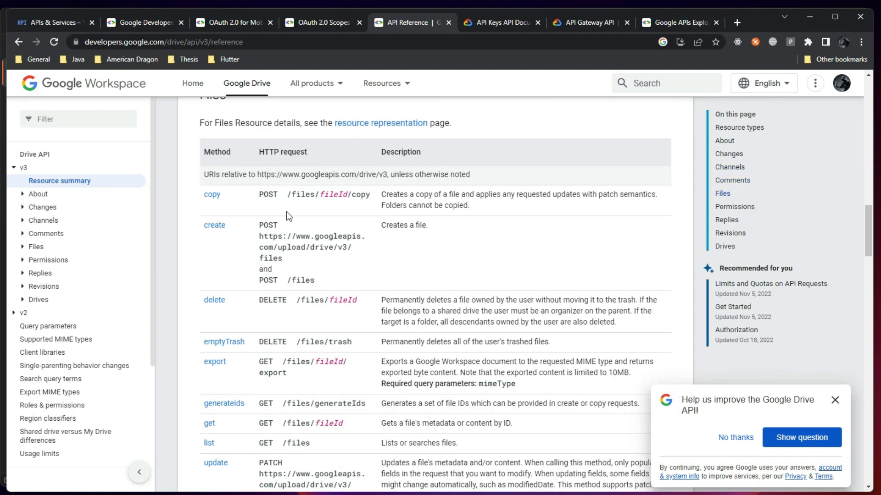
{"action": "scroll", "coordinate": [276, 372], "scroll_direction": "up", "scroll_amount": 4}
{"action": "scroll", "coordinate": [276, 373], "scroll_direction": "up", "scroll_amount": 4}
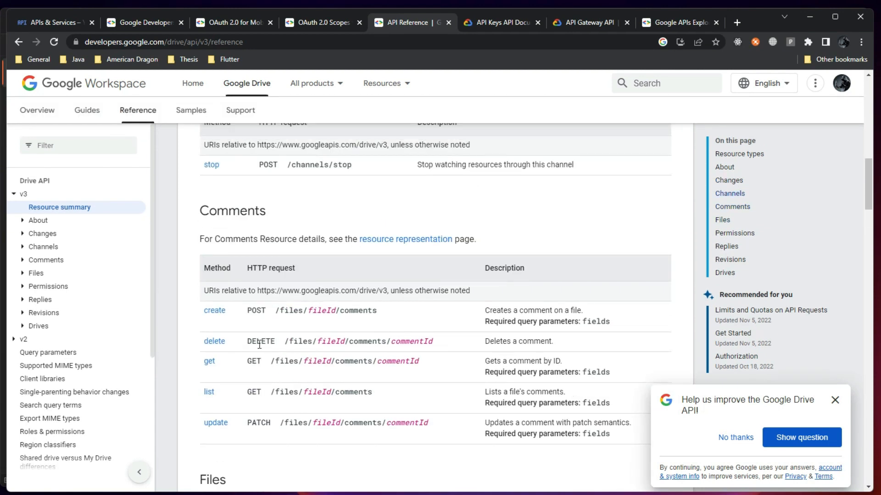
{"action": "scroll", "coordinate": [284, 352], "scroll_direction": "down", "scroll_amount": 2}
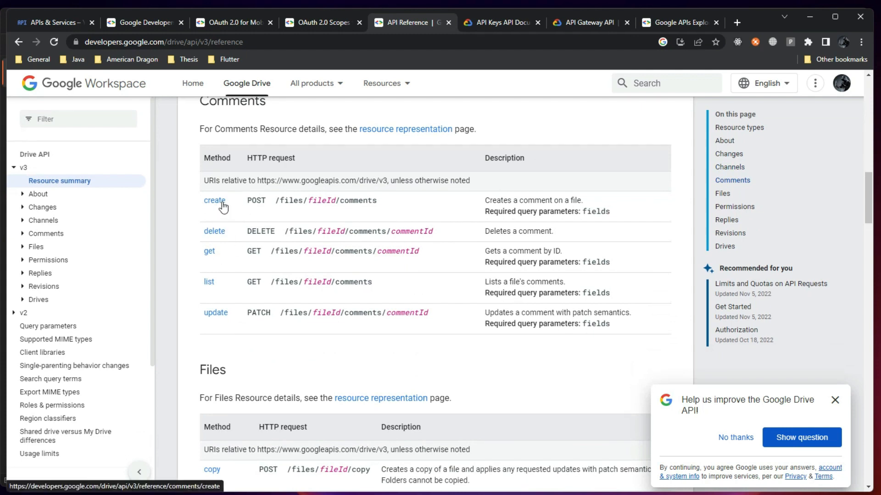
{"action": "scroll", "coordinate": [525, 233], "scroll_direction": "up", "scroll_amount": 15}
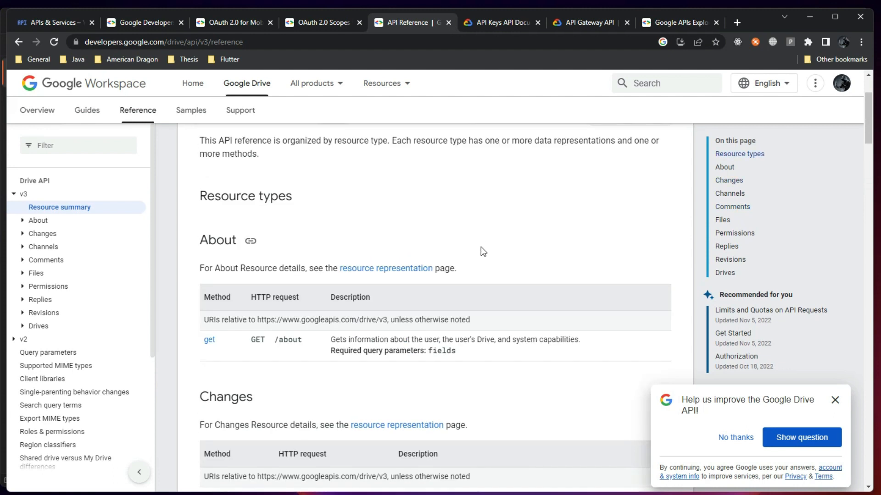
Close the API Keys and API Gateway documentation tabs and return to the OAuth 2.0 Scopes reference
{"action": "left_click", "coordinate": [499, 26]}
{"action": "scroll", "coordinate": [459, 270], "scroll_direction": "down", "scroll_amount": 5}
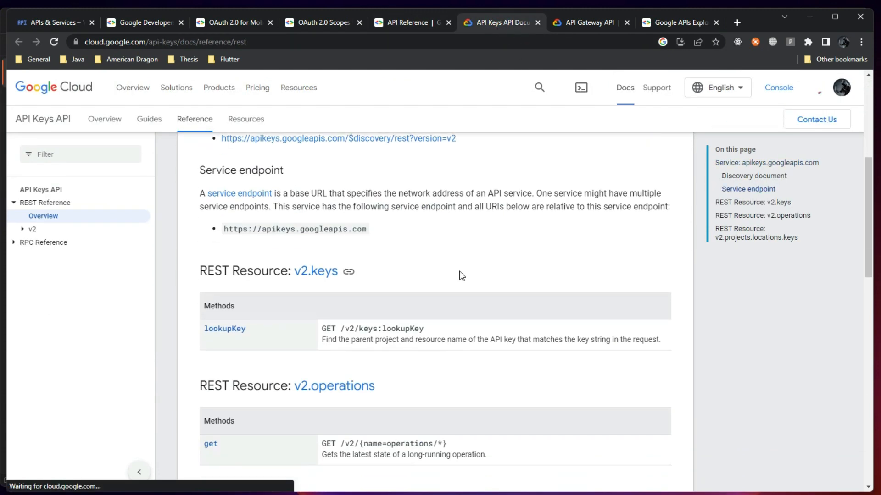
{"action": "scroll", "coordinate": [464, 266], "scroll_direction": "down", "scroll_amount": 6}
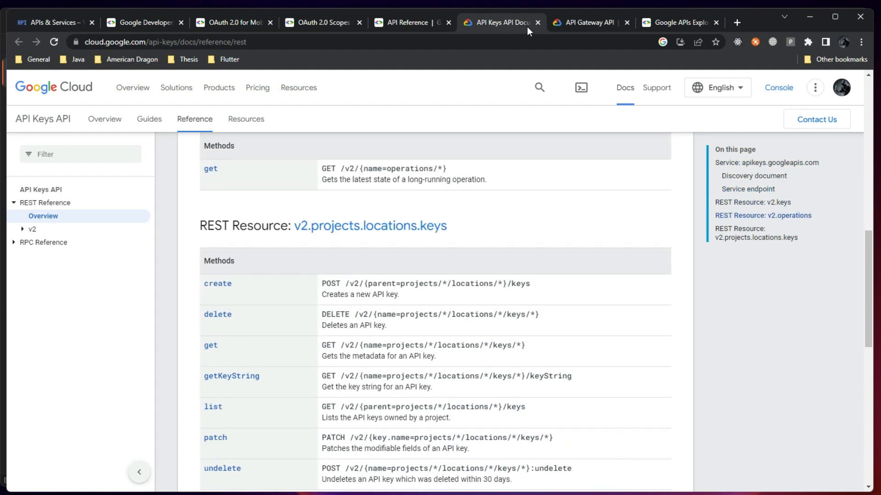
{"action": "left_click", "coordinate": [537, 21]}
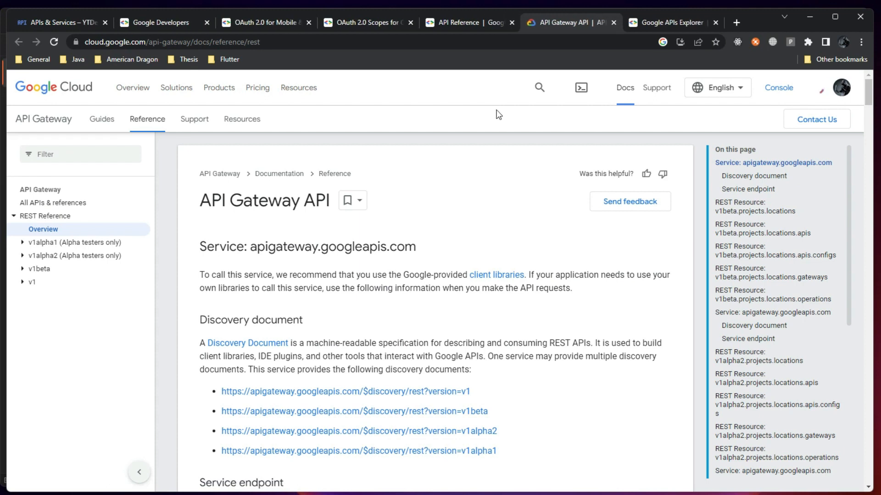
{"action": "left_click", "coordinate": [615, 22]}
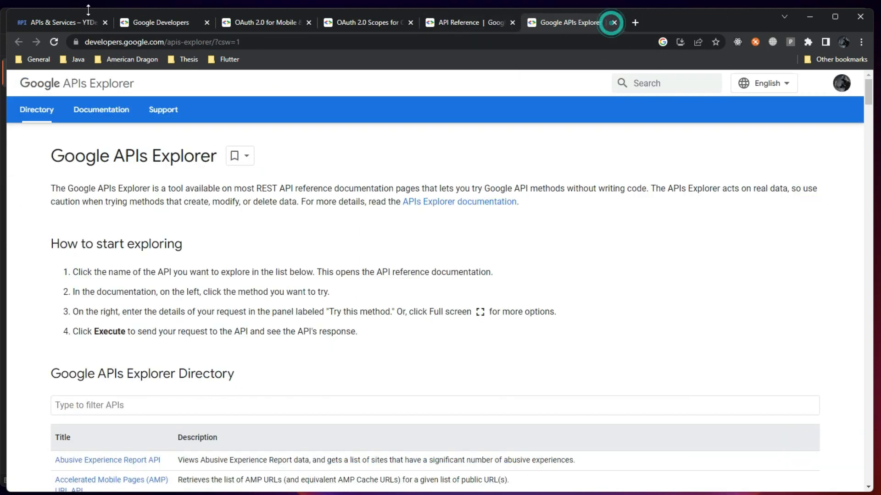
{"action": "left_click", "coordinate": [54, 22]}
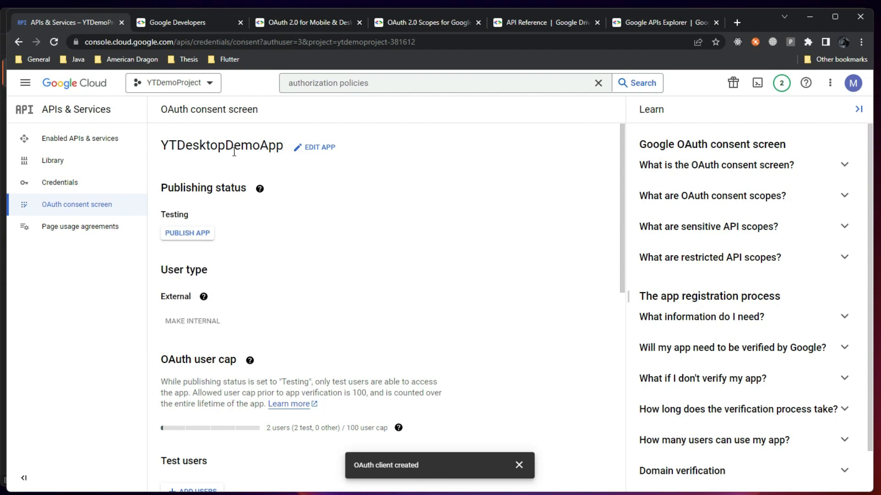
{"action": "left_click", "coordinate": [430, 23]}
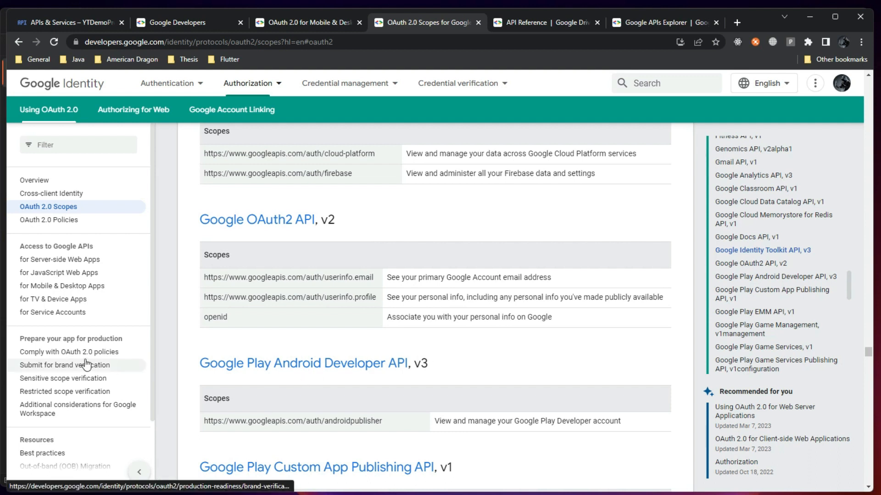
Paste the userinfo.email scope URL as GetName's address and send it, getting 200 OK
{"action": "key", "text": "alt+Tab"}
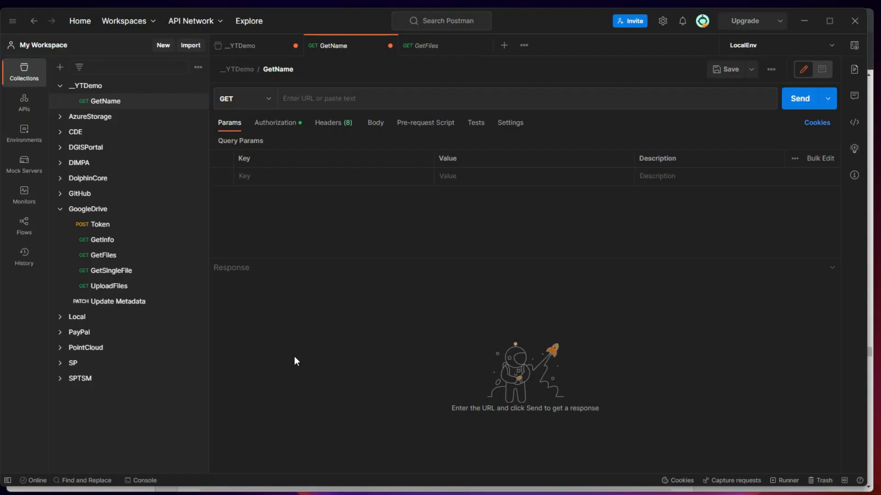
{"action": "left_click", "coordinate": [322, 97]}
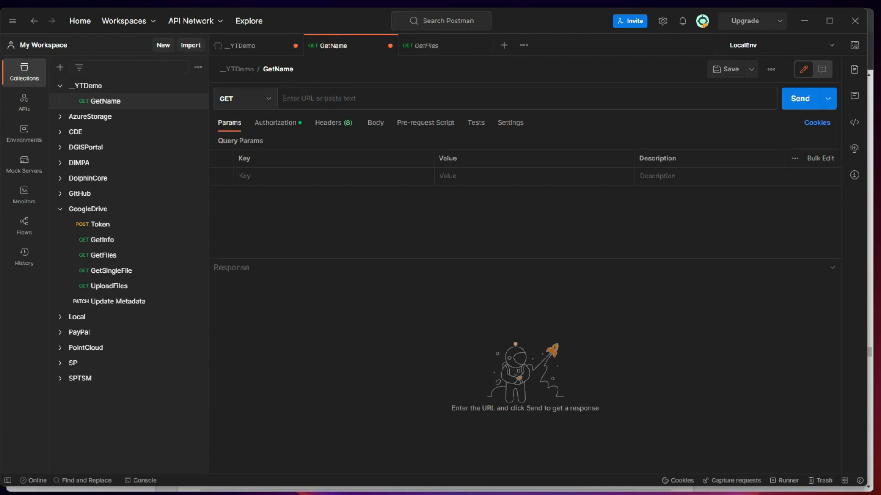
{"action": "key", "text": "alt+Tab"}
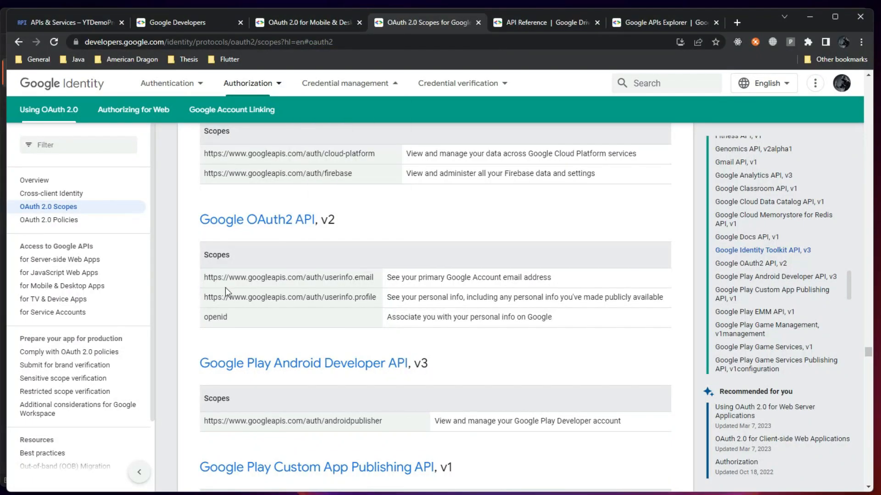
{"action": "left_click_drag", "start_coordinate": [214, 278], "coordinate": [374, 305]}
{"action": "key", "text": "ctrl+c"}
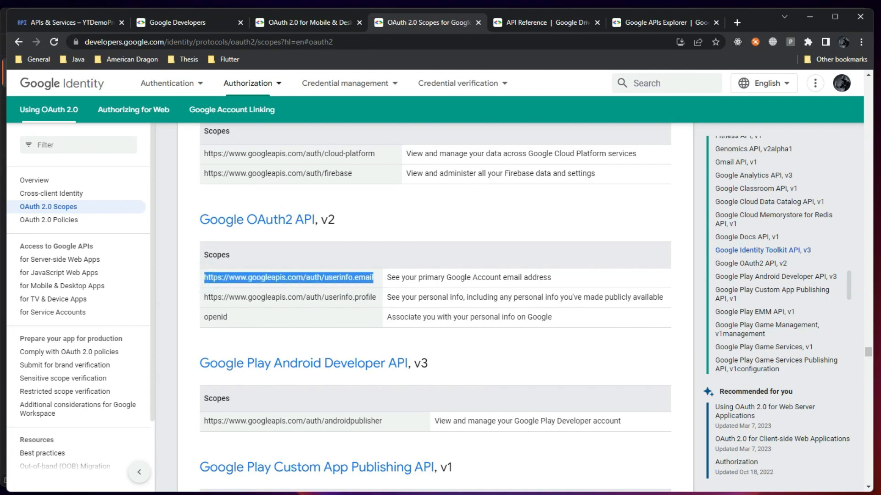
{"action": "key", "text": "alt+Tab"}
{"action": "key", "text": "ctrl+v"}
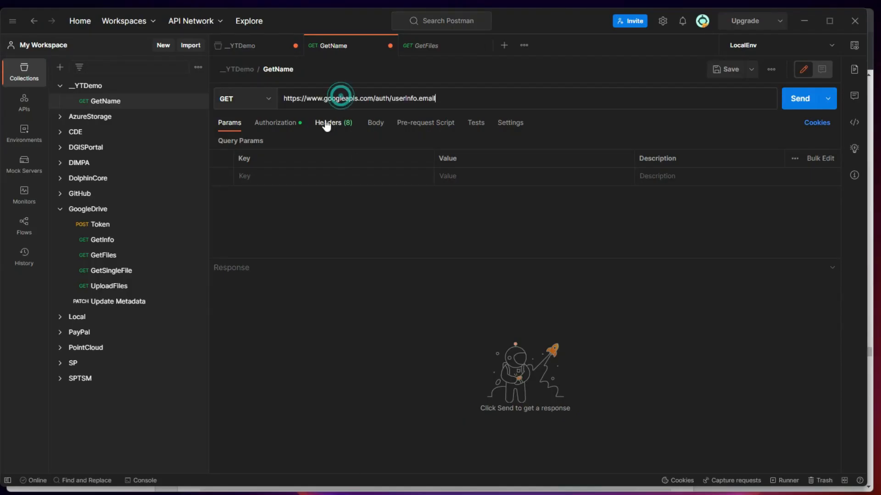
{"action": "left_click", "coordinate": [301, 121]}
{"action": "left_click", "coordinate": [231, 122]}
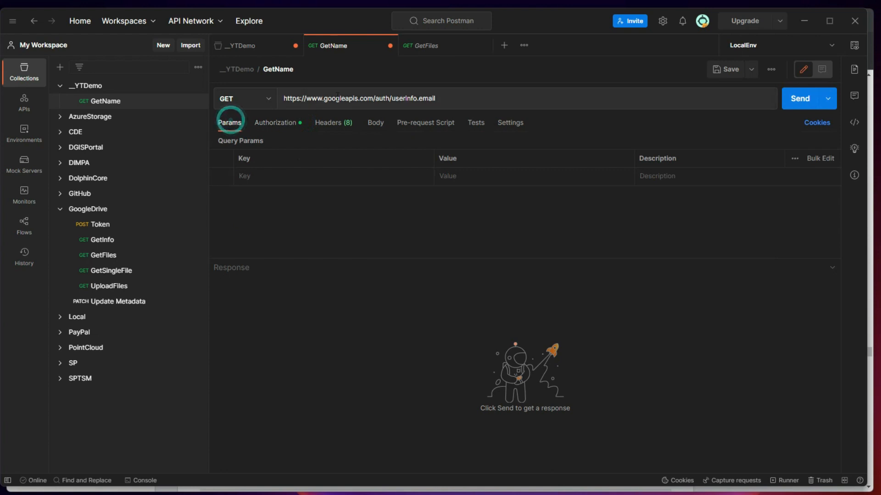
{"action": "left_click", "coordinate": [797, 101]}
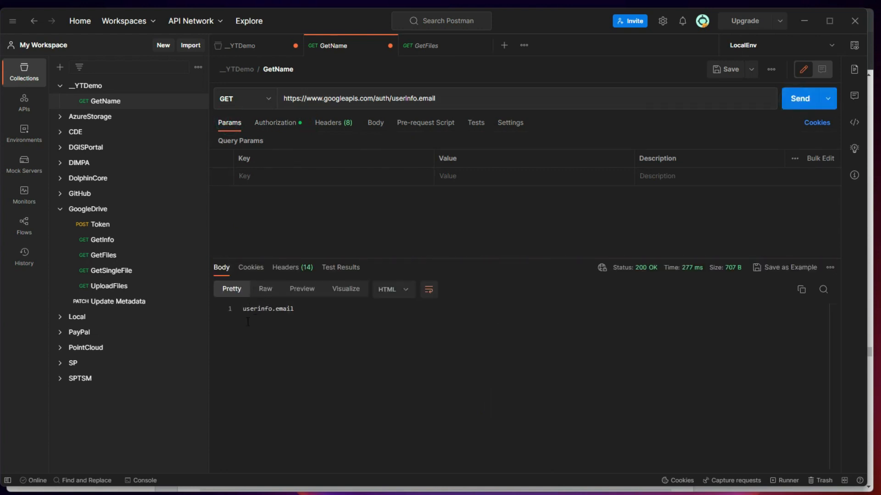
Select the auth/userinfo.email part of the request URL for editing
{"action": "left_click_drag", "start_coordinate": [375, 98], "coordinate": [434, 98]}
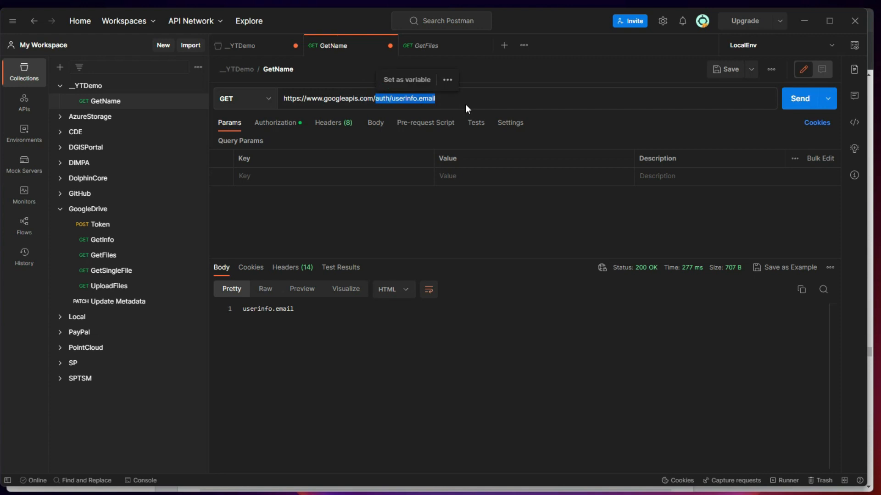
{"action": "left_click", "coordinate": [399, 167]}
{"action": "left_click", "coordinate": [405, 99]}
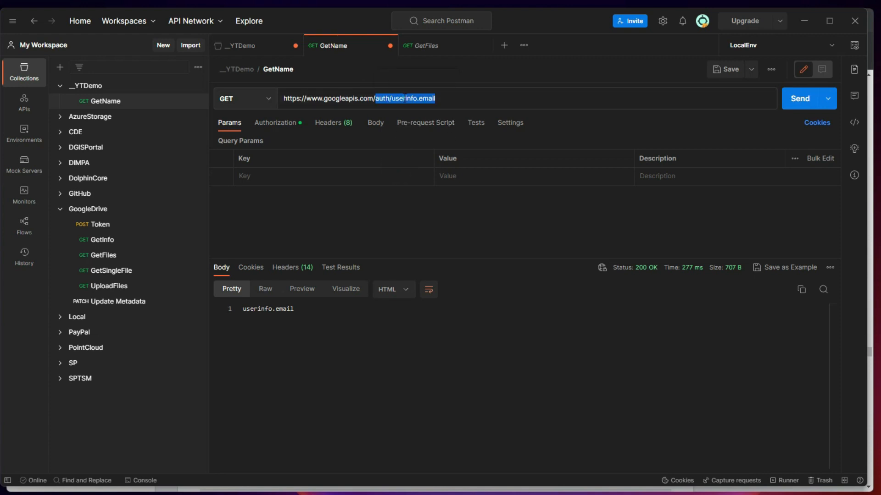
{"action": "left_click", "coordinate": [422, 100]}
{"action": "double_click", "coordinate": [383, 99]}
Replace the URL path with oauth2/v2/userinfo and send the request
{"action": "left_click", "coordinate": [382, 99]}
{"action": "left_click_drag", "start_coordinate": [376, 98], "coordinate": [435, 98]}
{"action": "key", "text": "BackSpace"}
{"action": "type", "text": "oau"}
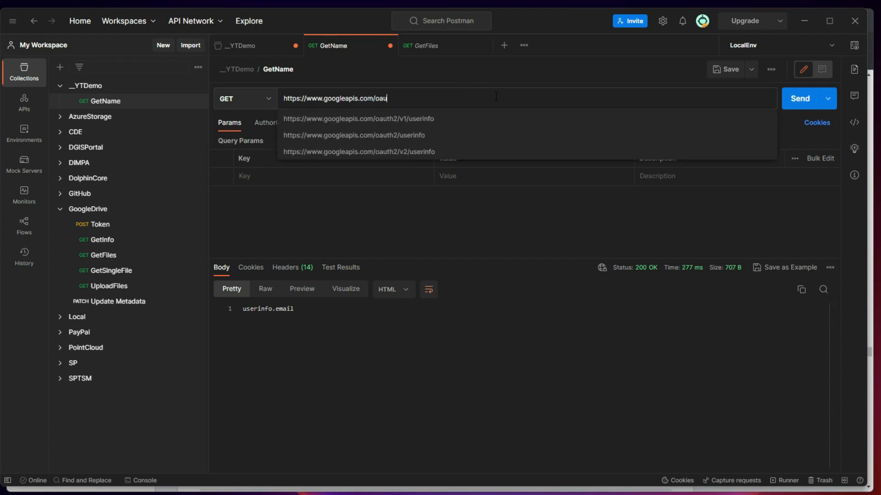
{"action": "type", "text": "th2/v2/"}
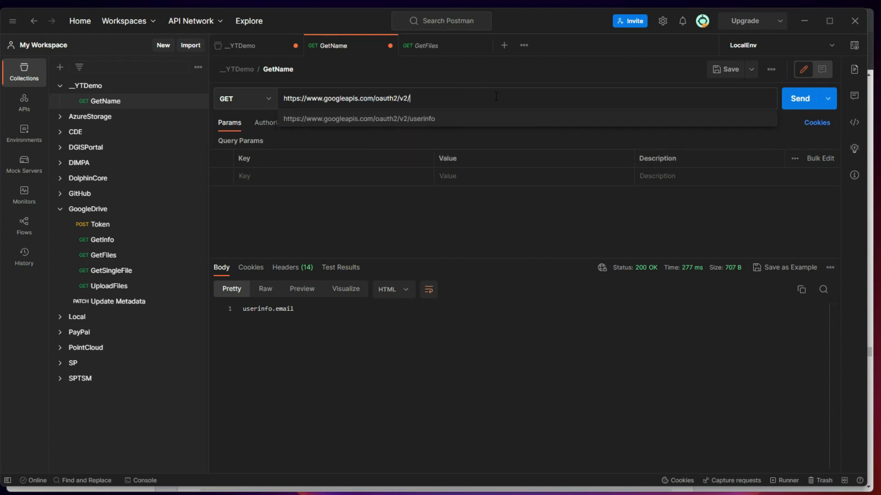
{"action": "type", "text": "userinfo"}
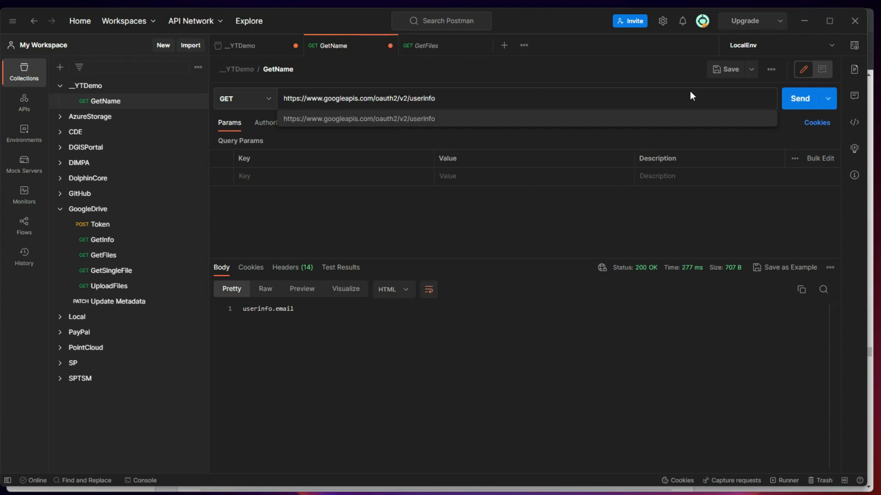
{"action": "left_click", "coordinate": [799, 98]}
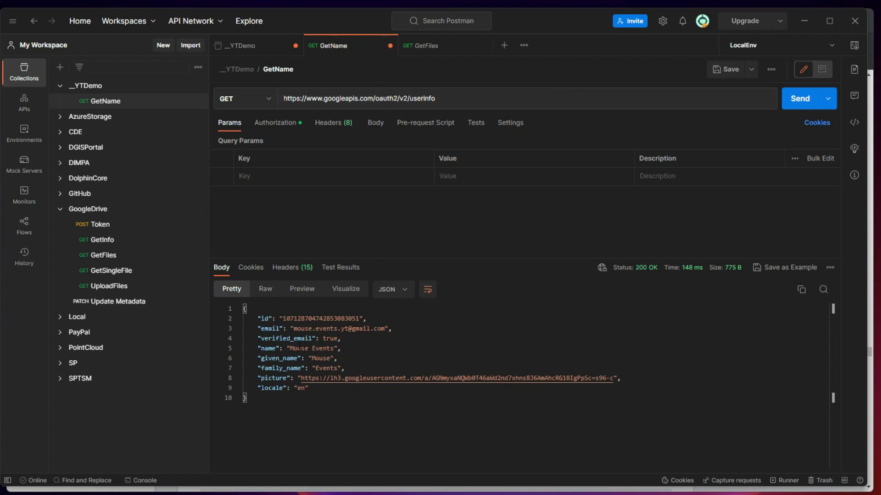
Inspect the returned JSON profile fields: id, email, verified_email, name and given_name
{"action": "left_click_drag", "start_coordinate": [295, 329], "coordinate": [385, 329]}
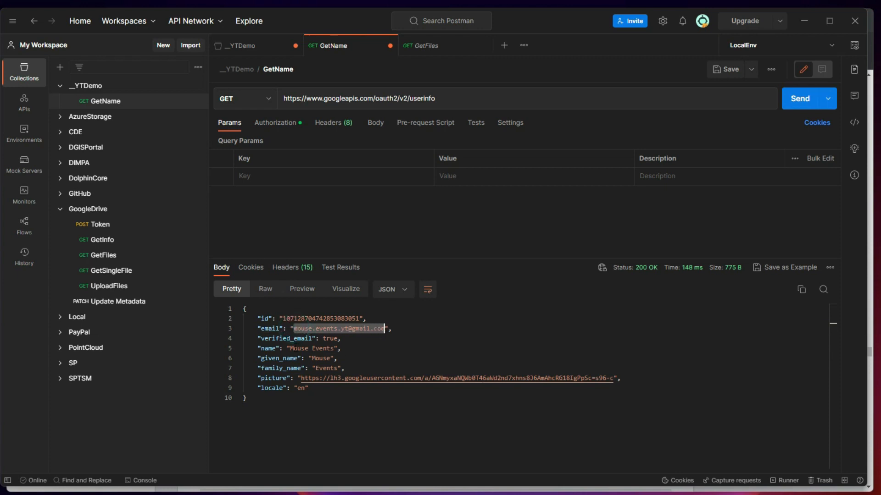
{"action": "double_click", "coordinate": [327, 339]}
{"action": "left_click_drag", "start_coordinate": [292, 349], "coordinate": [330, 358]}
{"action": "left_click", "coordinate": [326, 371]}
{"action": "left_click", "coordinate": [338, 396]}
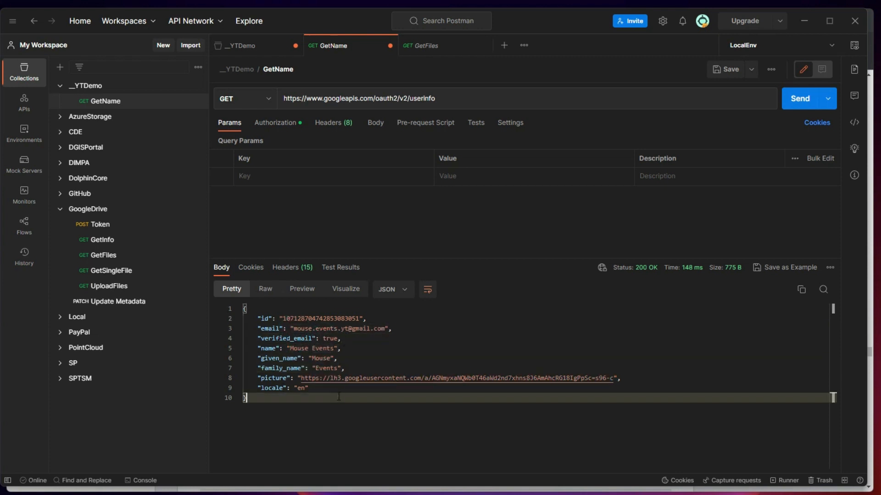
{"action": "double_click", "coordinate": [286, 318]}
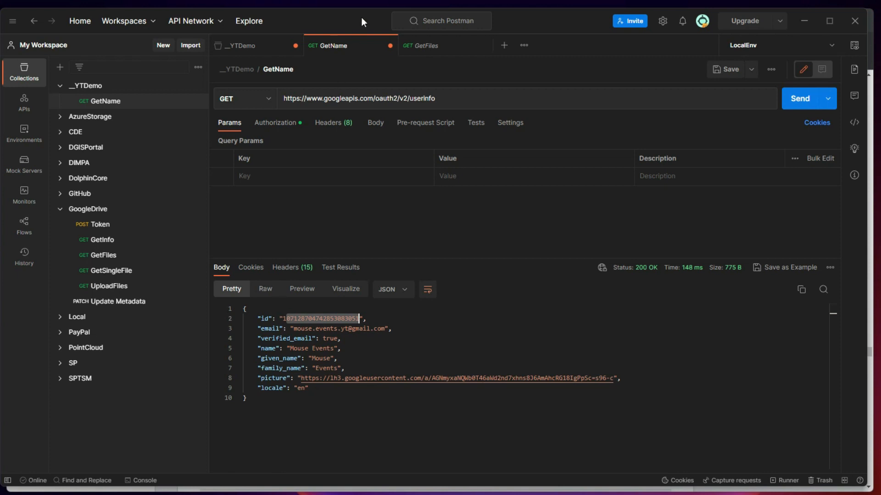
{"action": "left_click", "coordinate": [459, 94]}
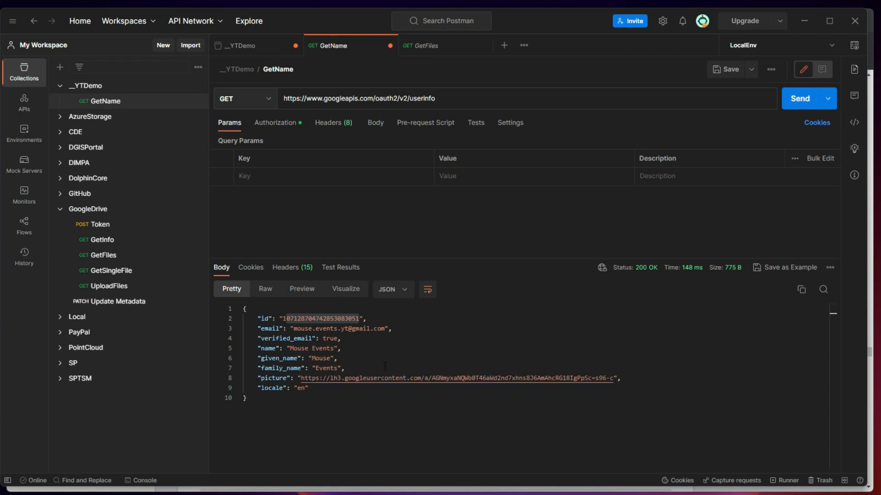
{"action": "left_click", "coordinate": [318, 433]}
{"action": "left_click_drag", "start_coordinate": [258, 398], "coordinate": [227, 302]}
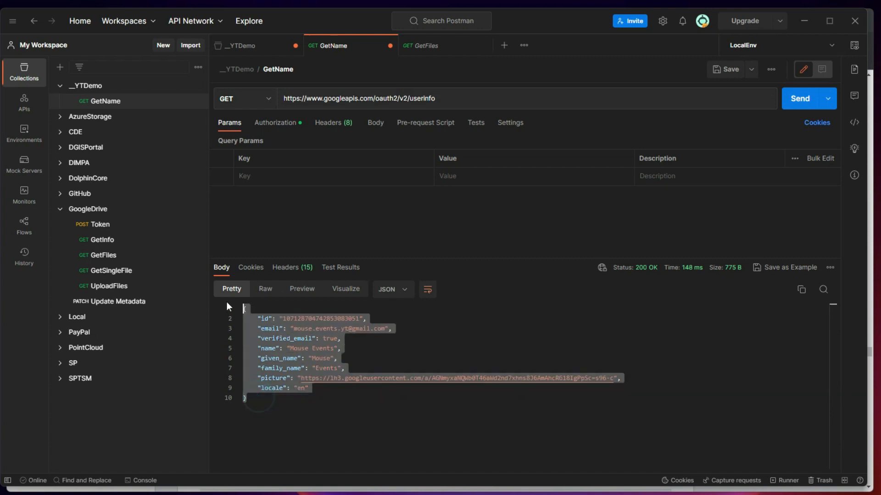
{"action": "left_click", "coordinate": [272, 388]}
{"action": "left_click_drag", "start_coordinate": [267, 419], "coordinate": [230, 307]}
{"action": "left_click", "coordinate": [281, 428]}
{"action": "left_click_drag", "start_coordinate": [283, 319], "coordinate": [359, 319]}
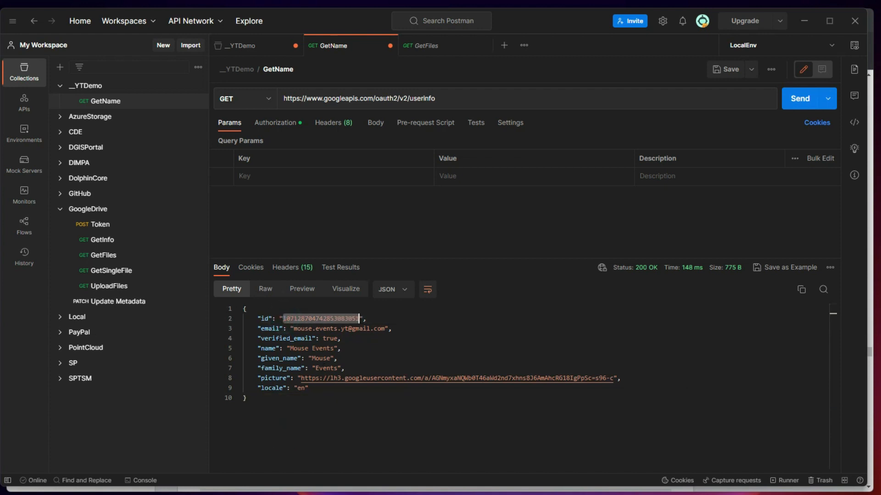